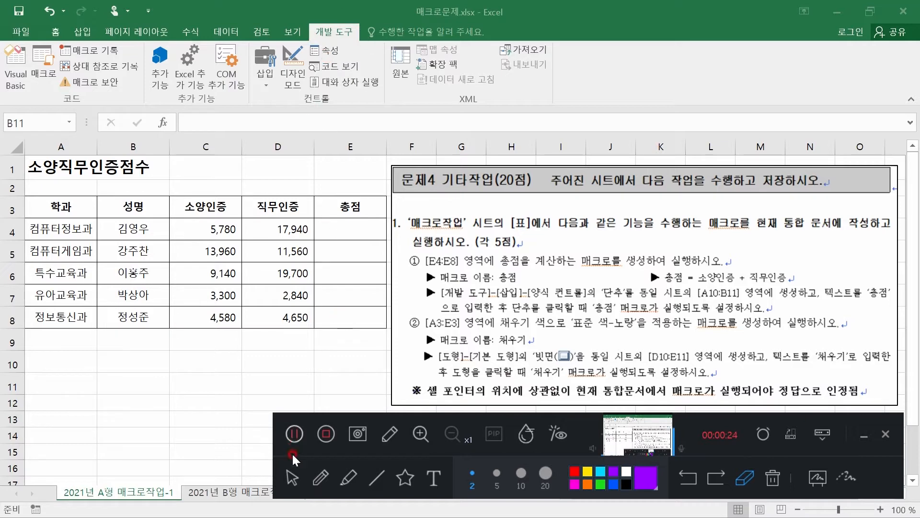
Check the 개발 도구 (Developer) tab in the ribbon customization options with commands listed from 모든 탭, leaving without changes
{"action": "left_click", "coordinate": [292, 476]}
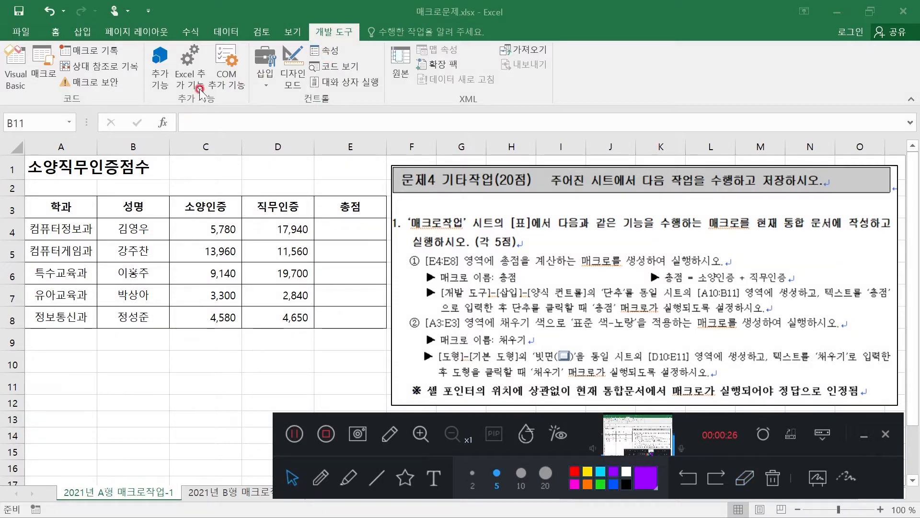
{"action": "left_click", "coordinate": [22, 29]}
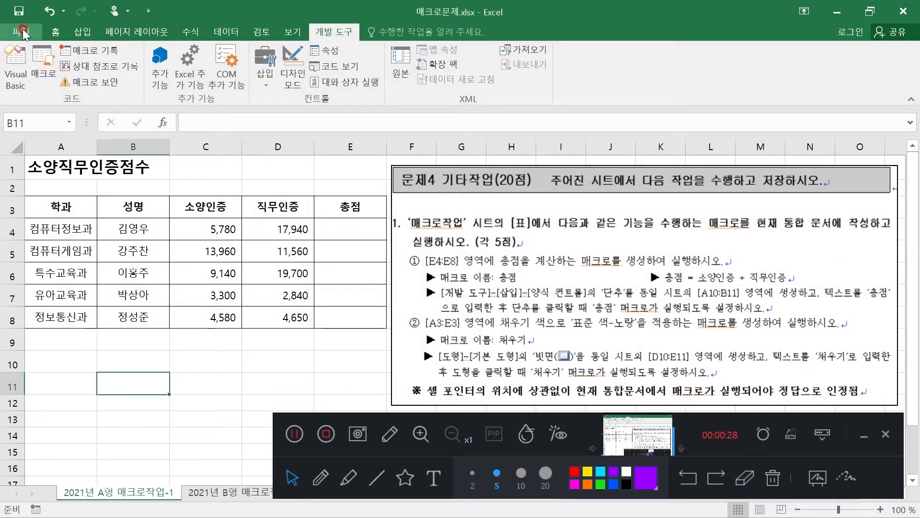
{"action": "left_click", "coordinate": [22, 29]}
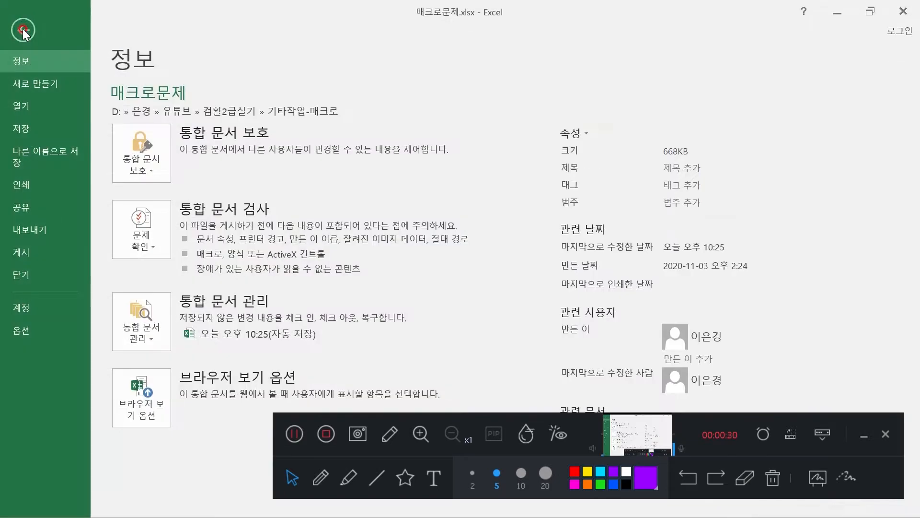
{"action": "left_click", "coordinate": [29, 327]}
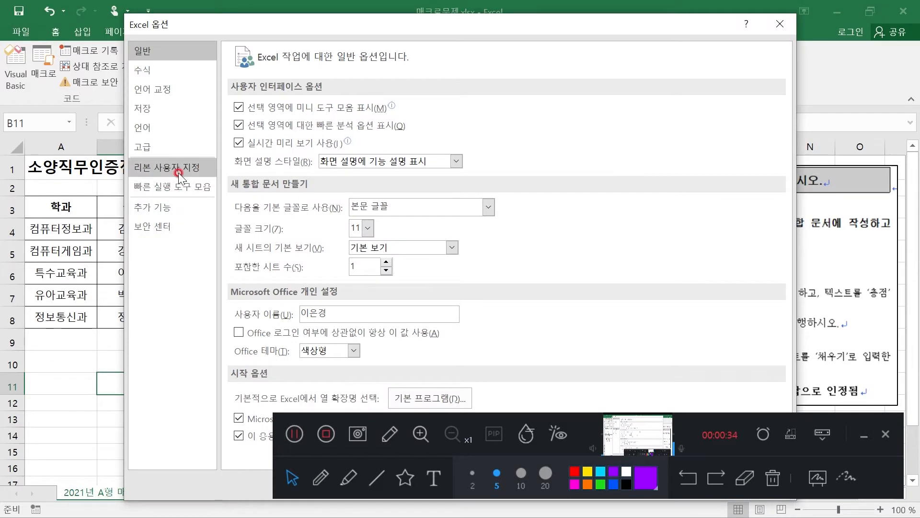
{"action": "left_click", "coordinate": [146, 168]}
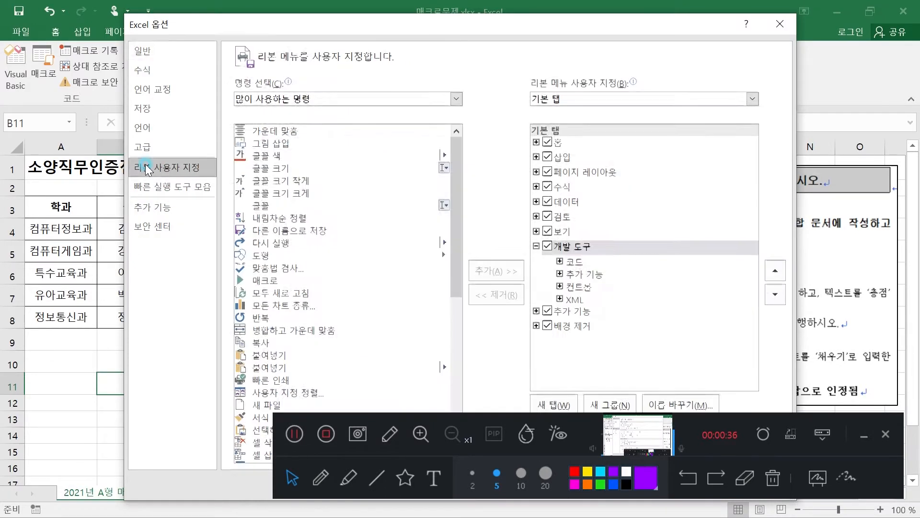
{"action": "left_click", "coordinate": [312, 97]}
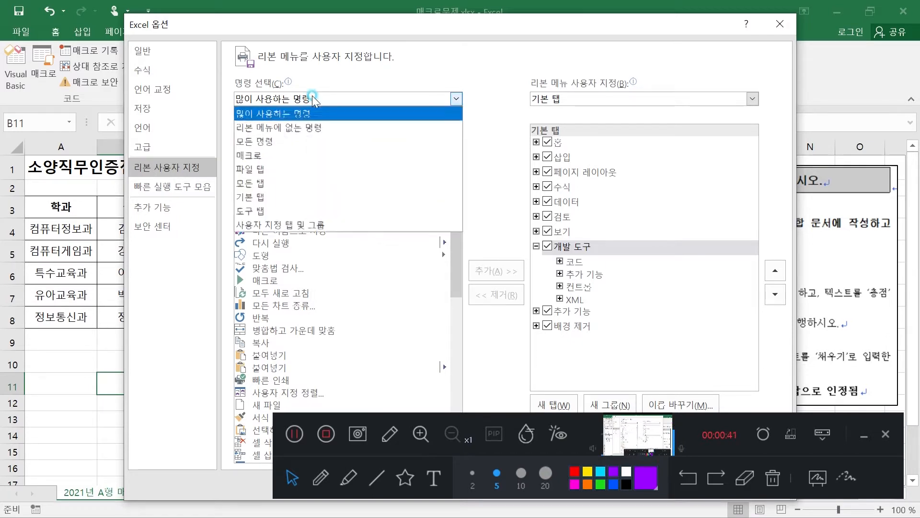
{"action": "left_click", "coordinate": [270, 182]}
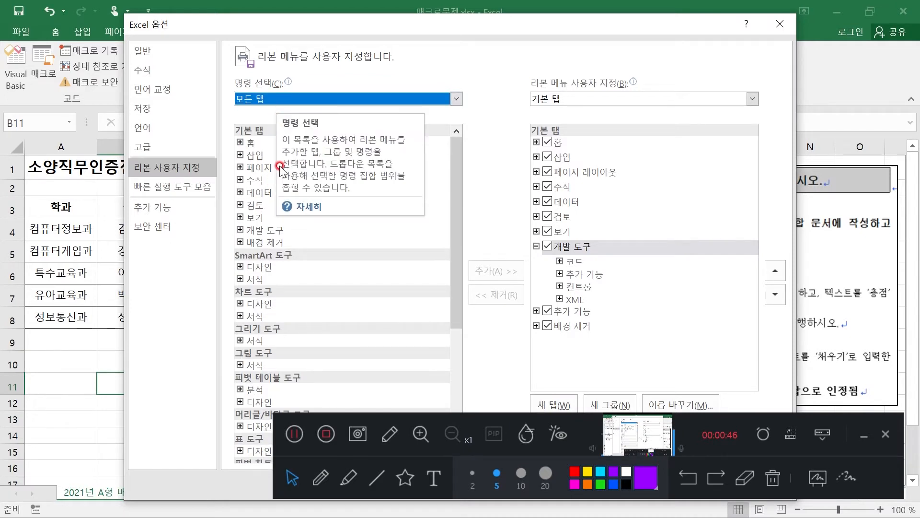
{"action": "left_click", "coordinate": [279, 231]}
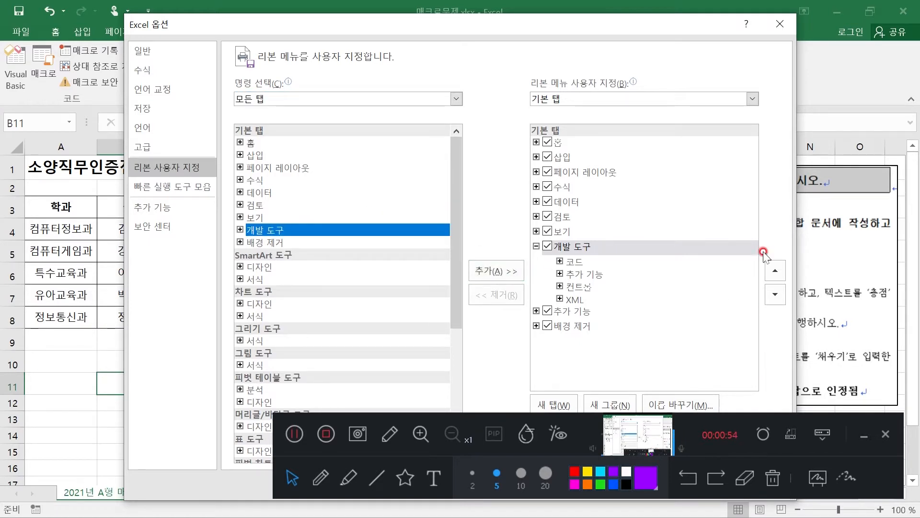
{"action": "left_click", "coordinate": [780, 24]}
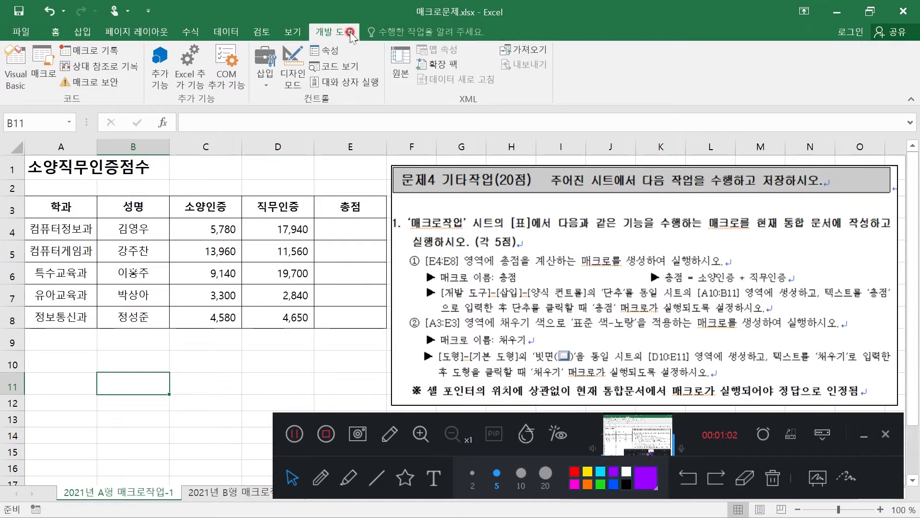
{"action": "left_click", "coordinate": [348, 476]}
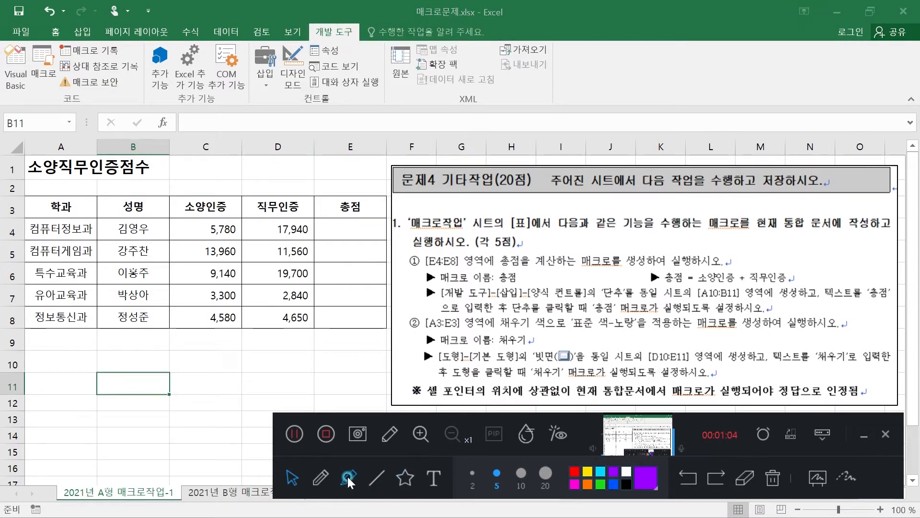
{"action": "left_click", "coordinate": [574, 484]}
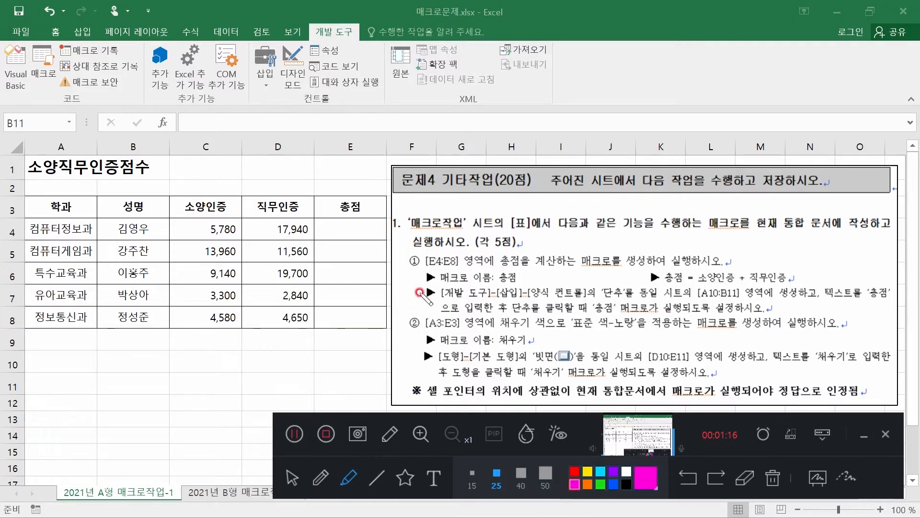
{"action": "left_click_drag", "start_coordinate": [420, 260], "coordinate": [462, 261]}
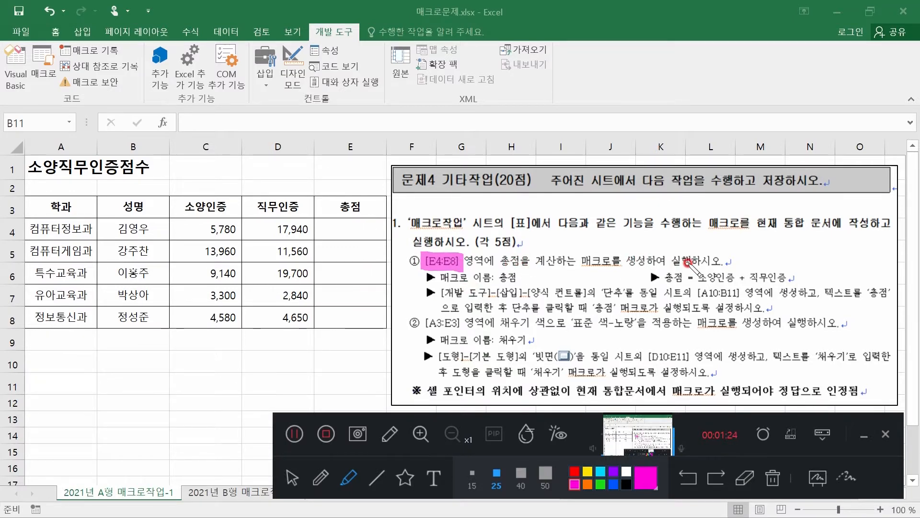
{"action": "left_click_drag", "start_coordinate": [496, 277], "coordinate": [519, 282]}
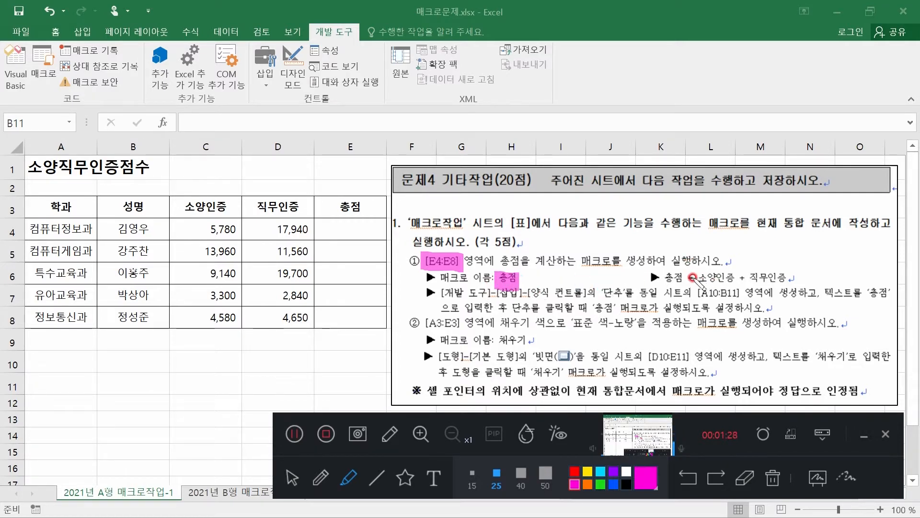
{"action": "left_click_drag", "start_coordinate": [699, 277], "coordinate": [791, 274]}
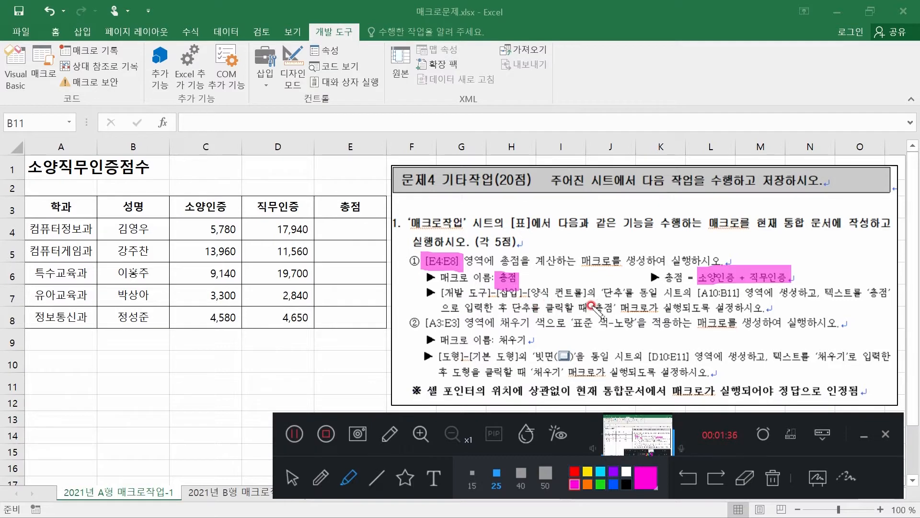
{"action": "left_click_drag", "start_coordinate": [602, 292], "coordinate": [628, 292]}
{"action": "left_click_drag", "start_coordinate": [694, 292], "coordinate": [744, 292]}
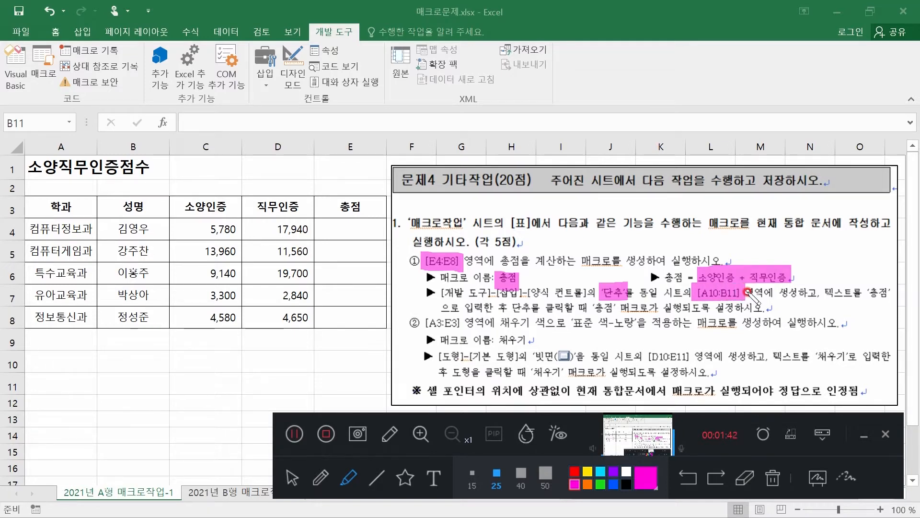
{"action": "left_click_drag", "start_coordinate": [864, 294], "coordinate": [893, 299]}
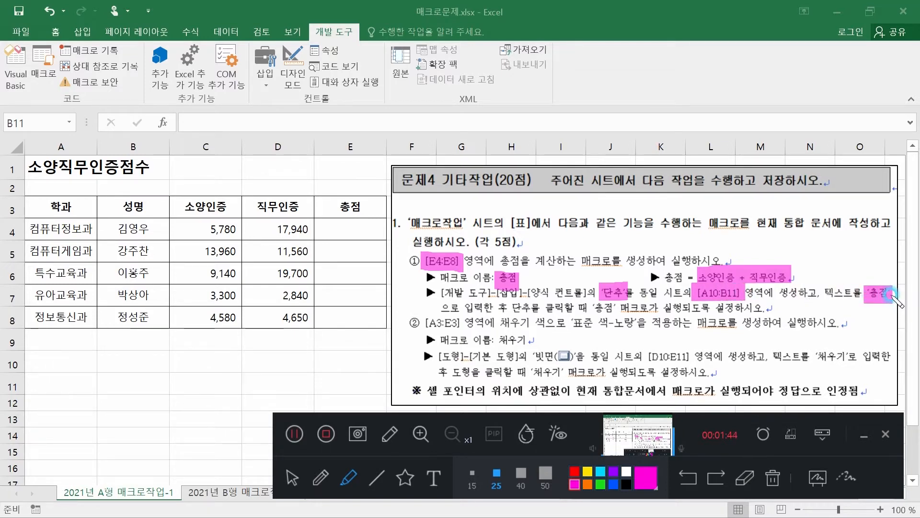
{"action": "mouse_move", "coordinate": [429, 383]}
{"action": "left_mouse_down"}
{"action": "mouse_move", "coordinate": [405, 389]}
{"action": "mouse_move", "coordinate": [428, 399]}
{"action": "left_mouse_up"}
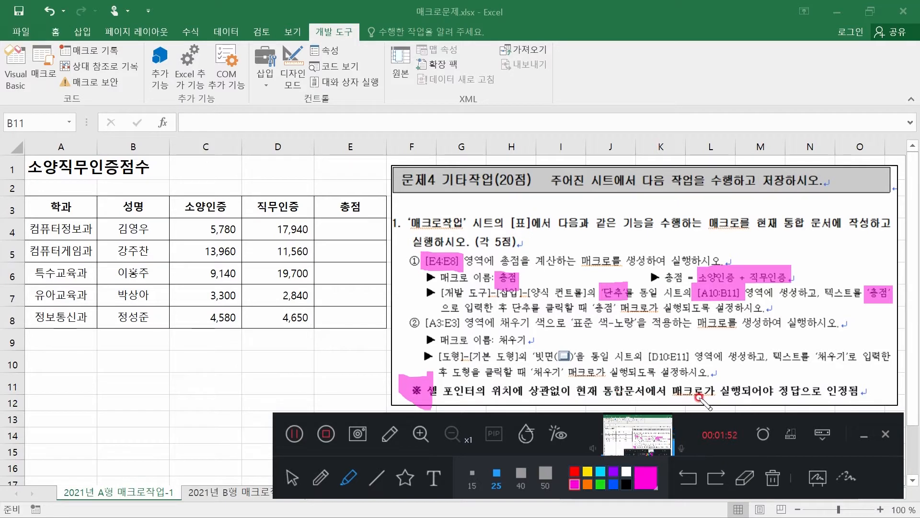
{"action": "left_click_drag", "start_coordinate": [667, 391], "coordinate": [767, 390]}
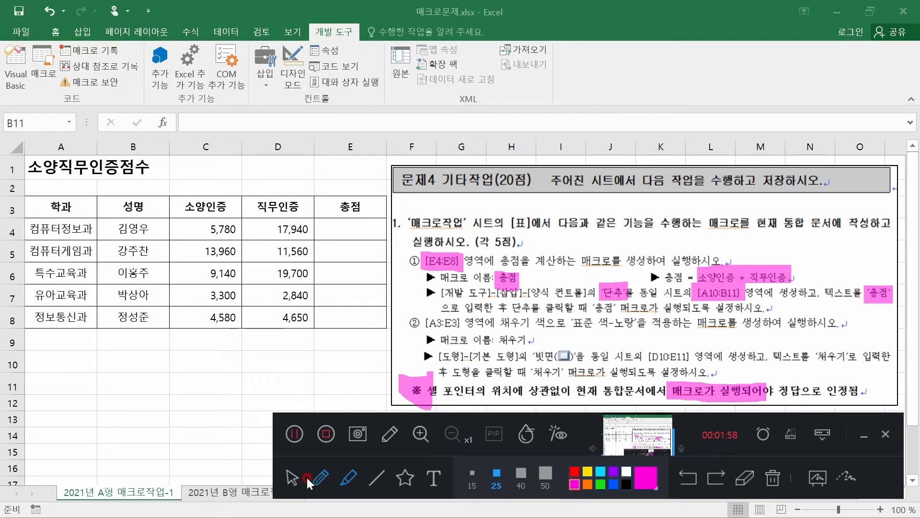
{"action": "left_click", "coordinate": [294, 478]}
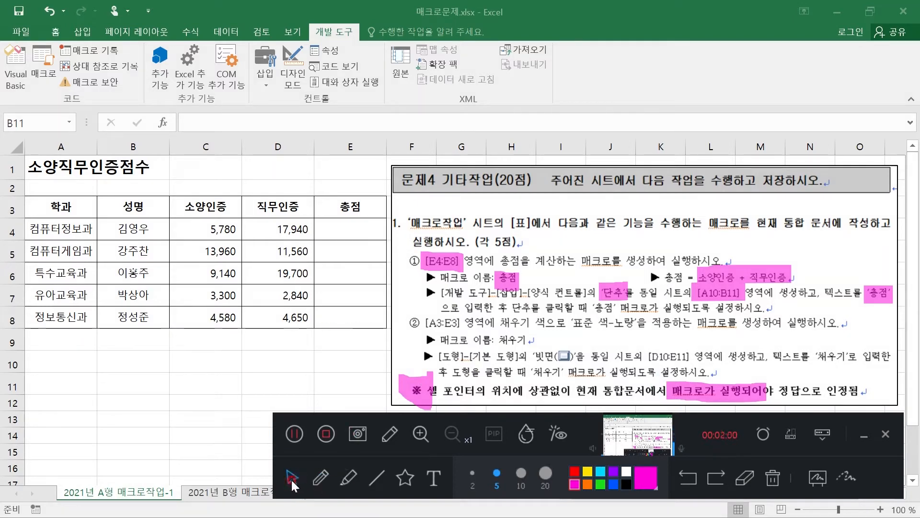
Start recording a macro named 총점, stored in the current workbook (현재 통합 문서)
{"action": "left_click", "coordinate": [254, 360]}
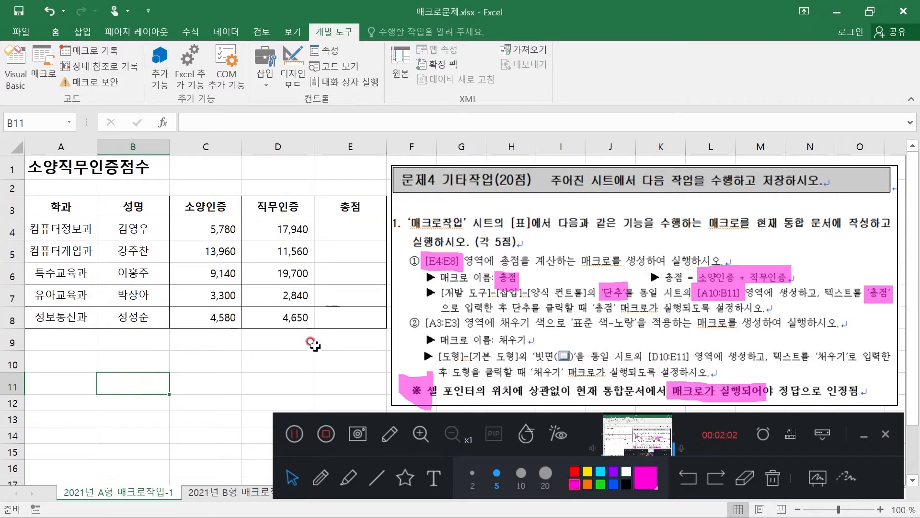
{"action": "left_click", "coordinate": [326, 31]}
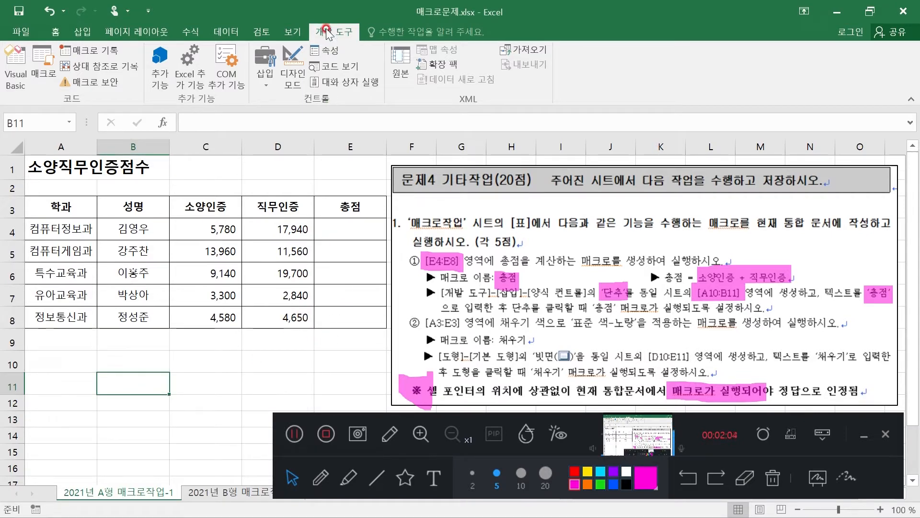
{"action": "left_click", "coordinate": [94, 48]}
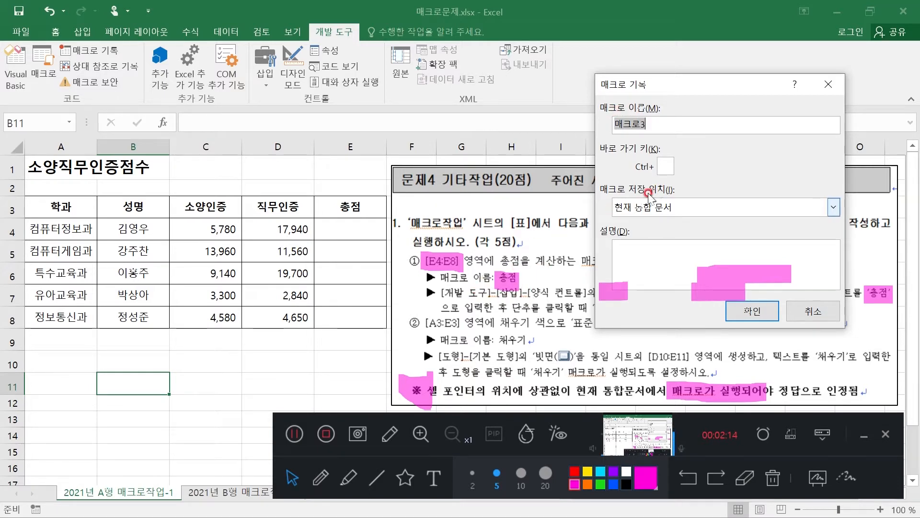
{"action": "type", "text": "CH"}
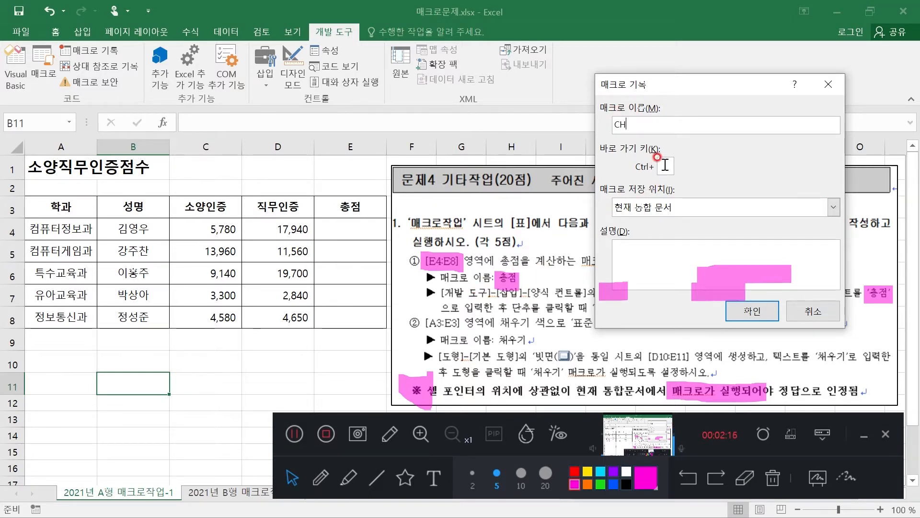
{"action": "type", "text": "dwja"}
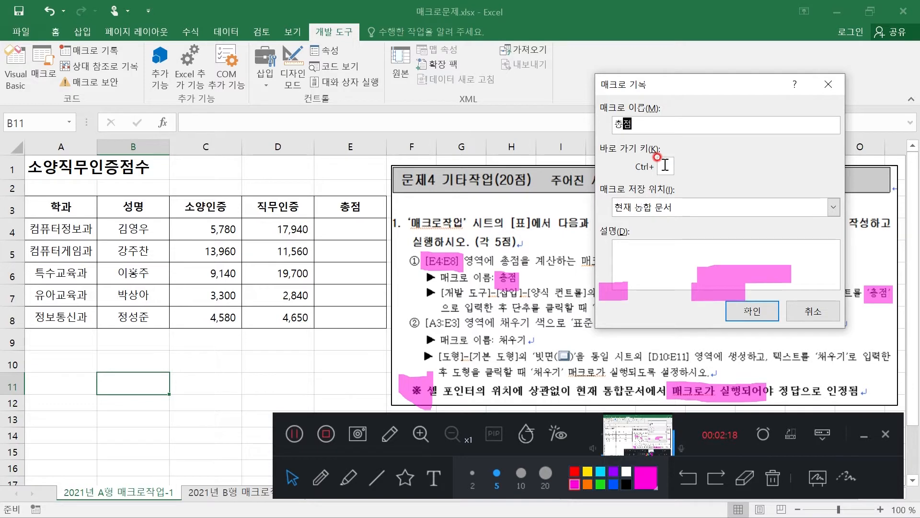
{"action": "left_click", "coordinate": [753, 311]}
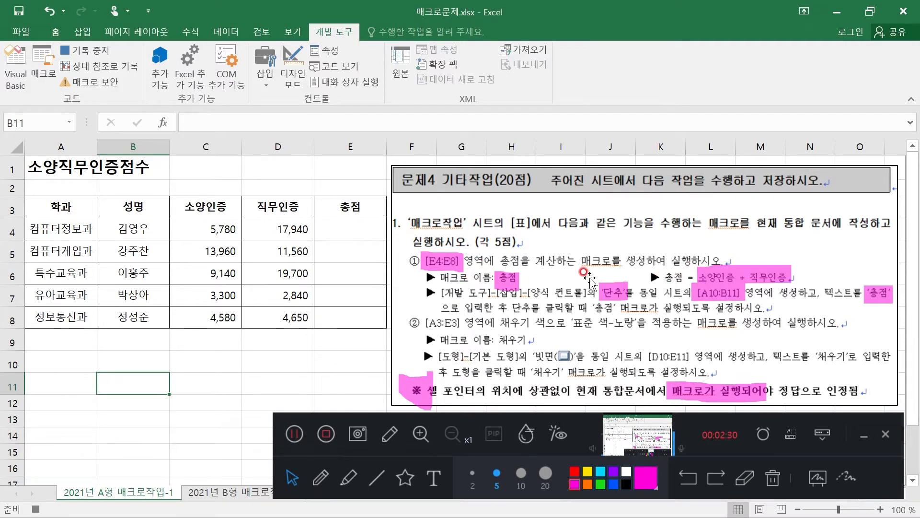
Enter the formula =C4+D4 in cell E4 to add the 소양인증 and 직무인증 scores
{"action": "left_click", "coordinate": [342, 234]}
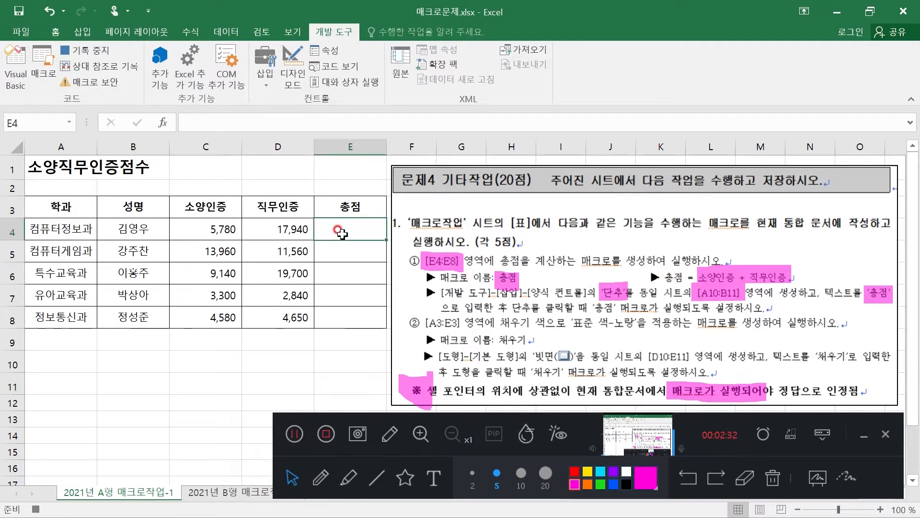
{"action": "type", "text": "="}
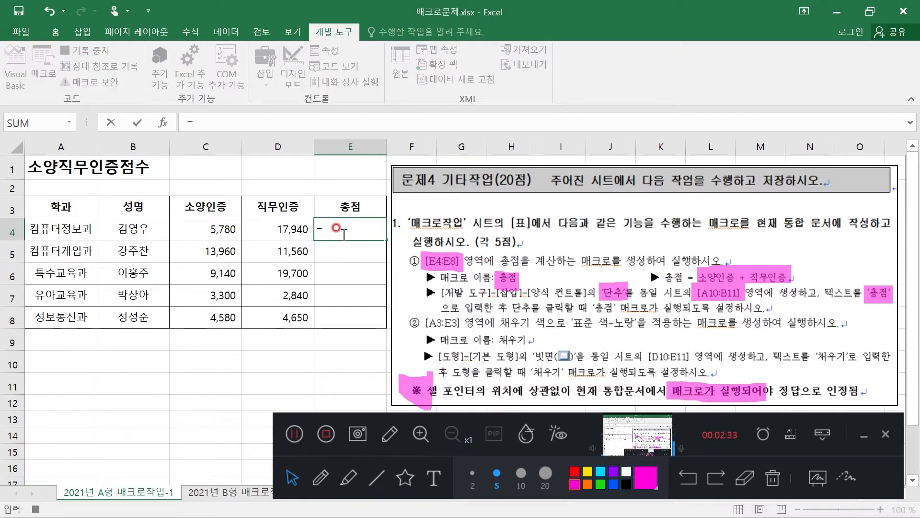
{"action": "left_click", "coordinate": [210, 228]}
{"action": "type", "text": "+"}
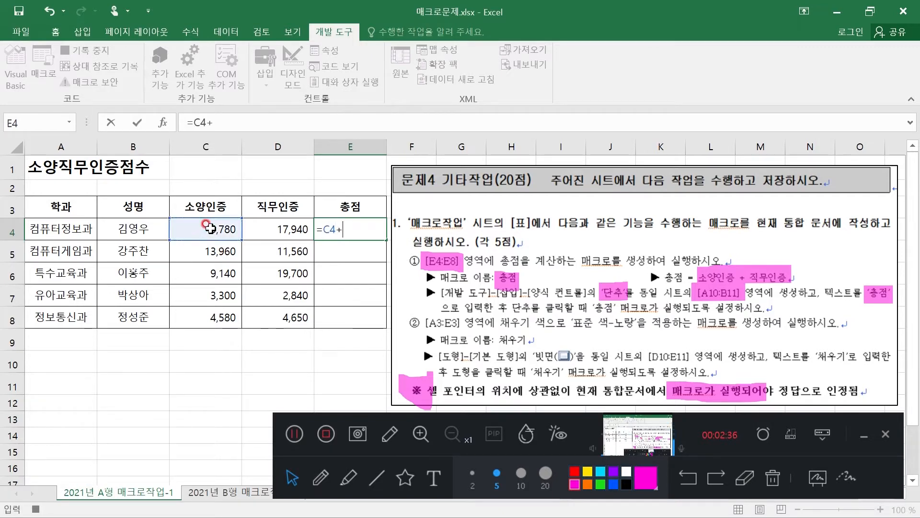
{"action": "left_click", "coordinate": [290, 220]}
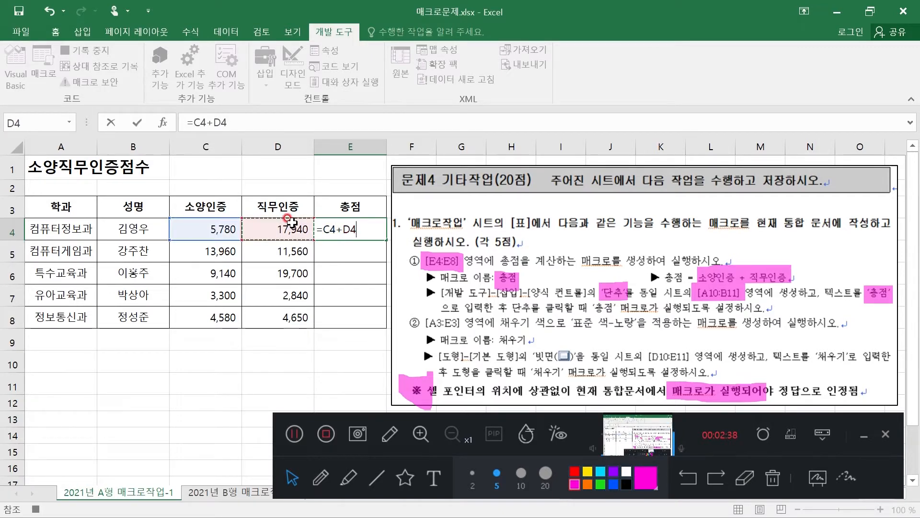
{"action": "key", "text": "Return"}
Fill the E4 formula down through E8 and stop recording the macro
{"action": "left_click", "coordinate": [351, 225]}
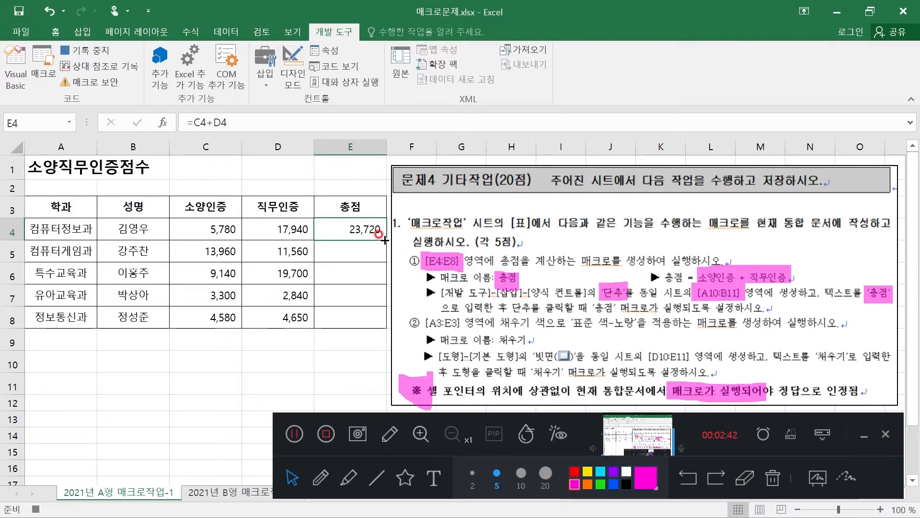
{"action": "left_click_drag", "start_coordinate": [385, 240], "coordinate": [390, 325]}
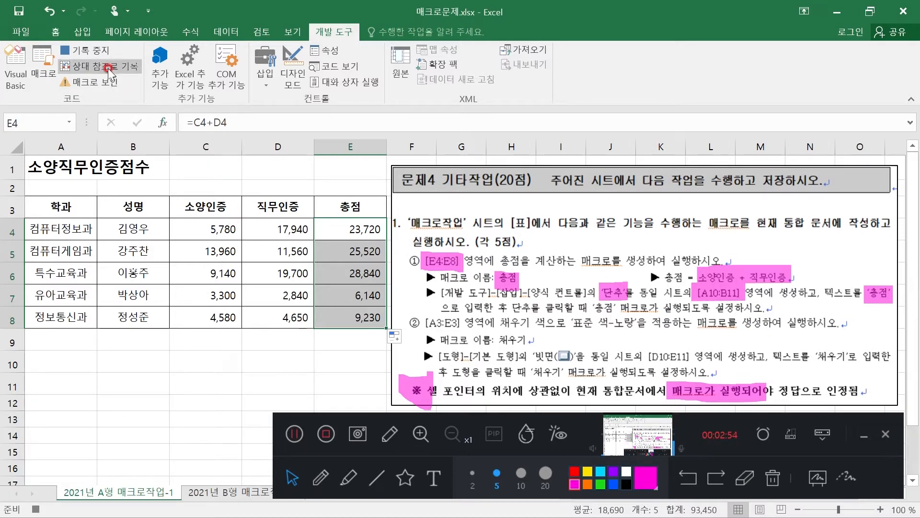
{"action": "left_click", "coordinate": [95, 50]}
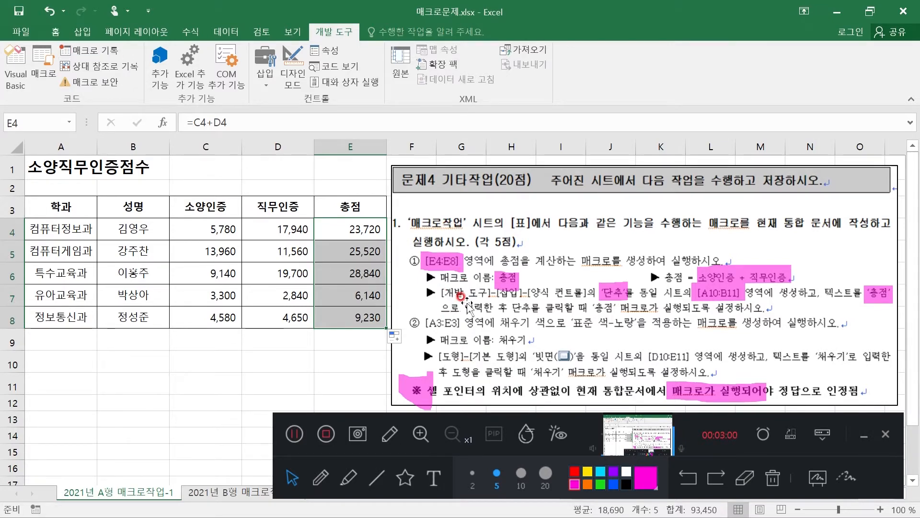
Draw a form control button over cells A10:B11 and assign the 총점 macro to it
{"action": "left_click", "coordinate": [265, 72]}
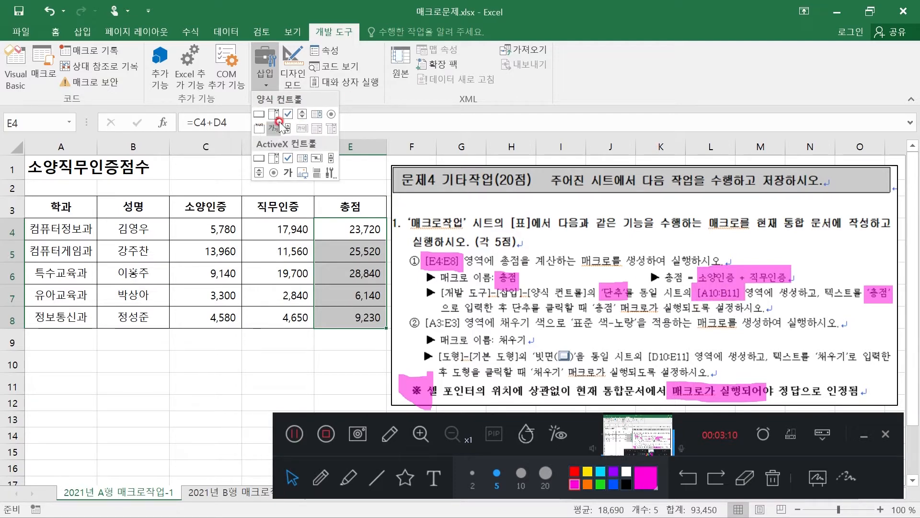
{"action": "left_click", "coordinate": [259, 114]}
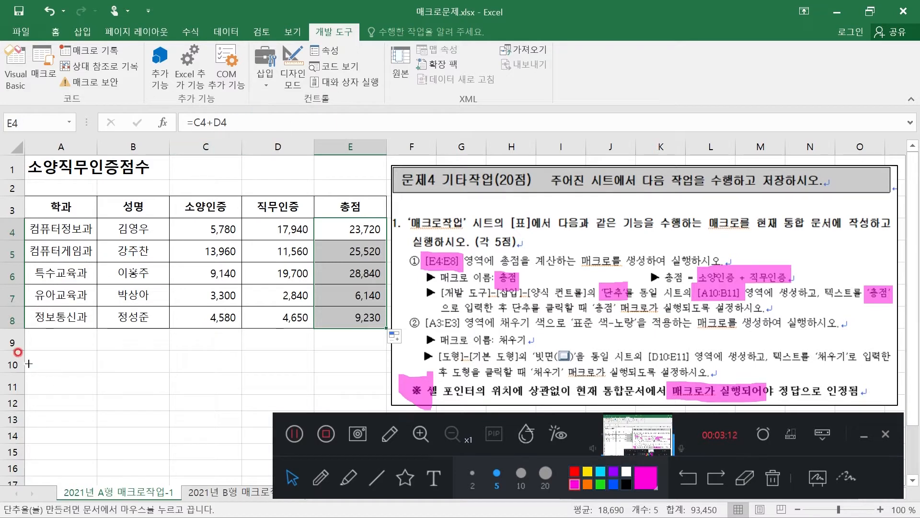
{"action": "left_click_drag", "start_coordinate": [23, 348], "coordinate": [168, 394]}
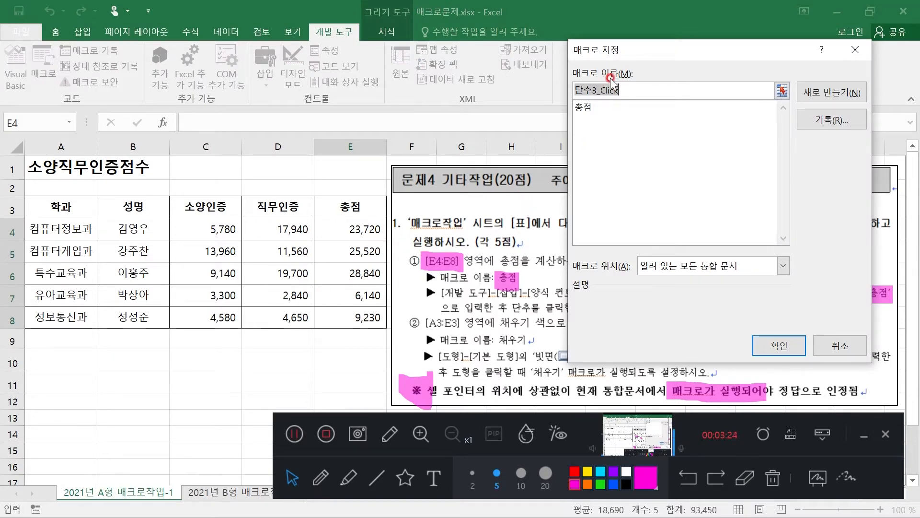
{"action": "left_click", "coordinate": [582, 107]}
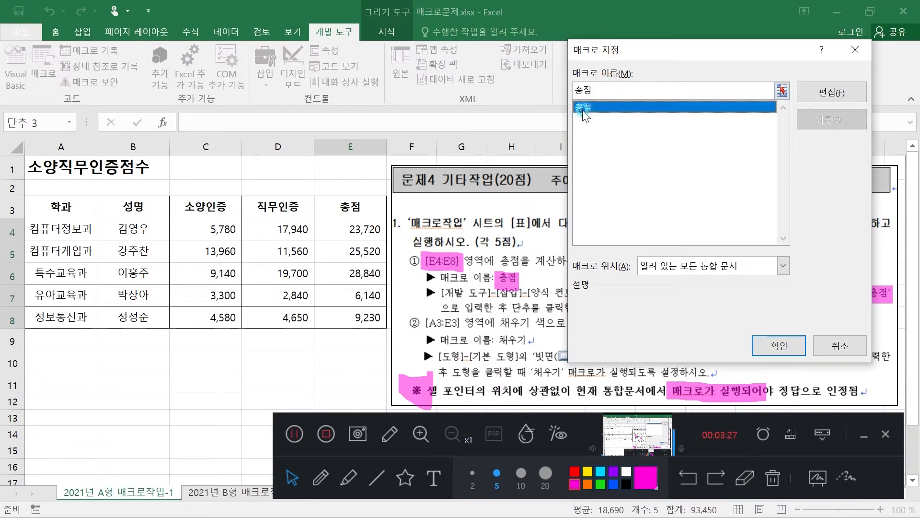
{"action": "left_click", "coordinate": [770, 345]}
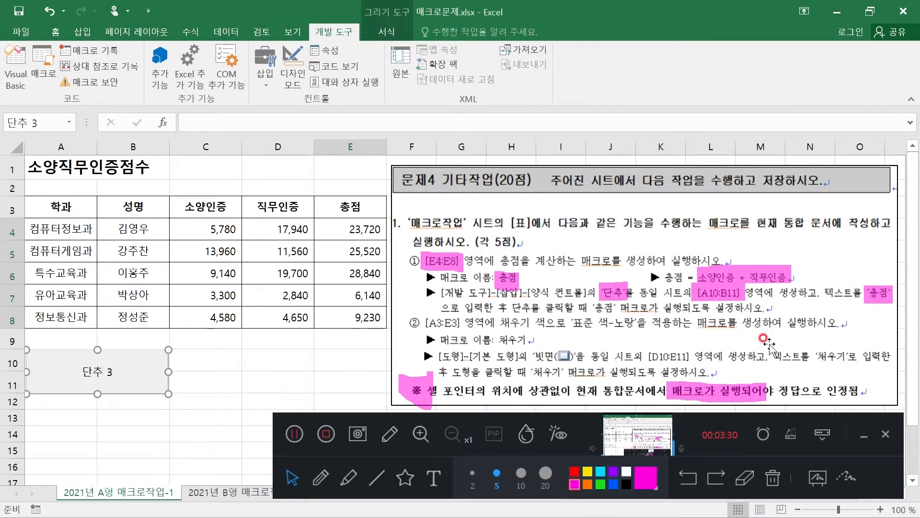
Replace the caption of the button over A10:B11 with 총점 and finish editing its text
{"action": "left_click", "coordinate": [85, 372]}
{"action": "left_click", "coordinate": [116, 372]}
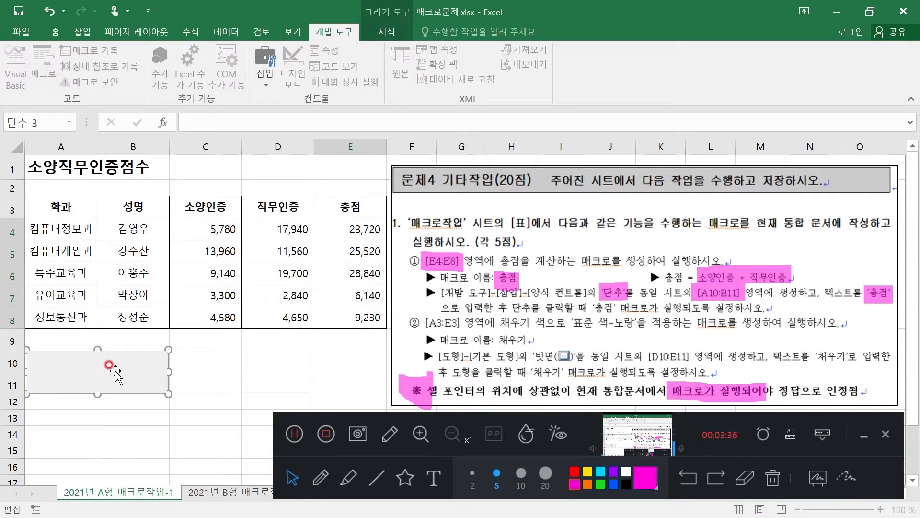
{"action": "type", "text": "총저"}
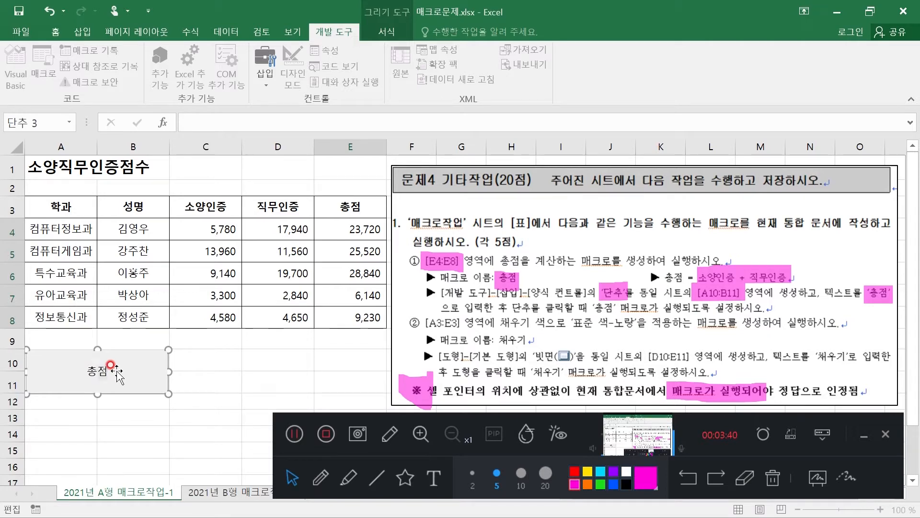
{"action": "left_click", "coordinate": [223, 362]}
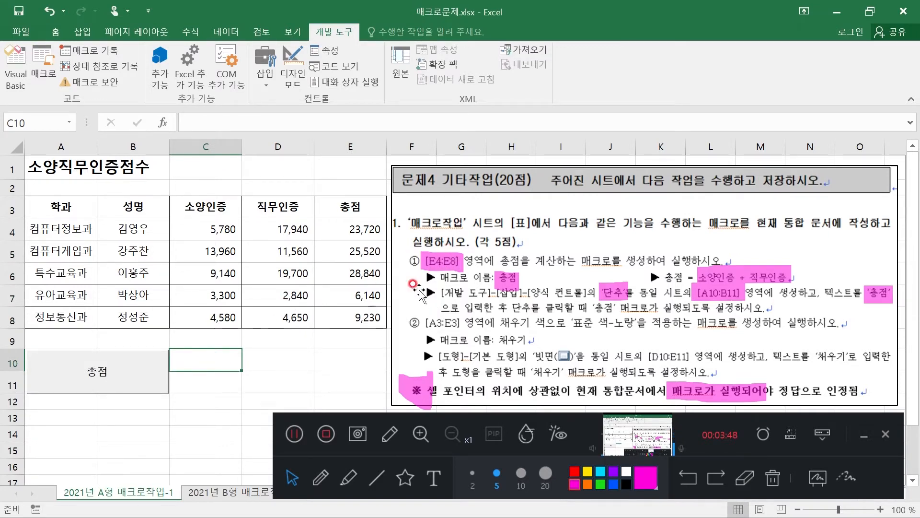
Clear the totals in E4:E8, then test the 총점 button by running its macro from cells C10 and A14
{"action": "left_click", "coordinate": [269, 362]}
{"action": "left_click_drag", "start_coordinate": [347, 226], "coordinate": [352, 319]}
{"action": "key", "text": "Delete"}
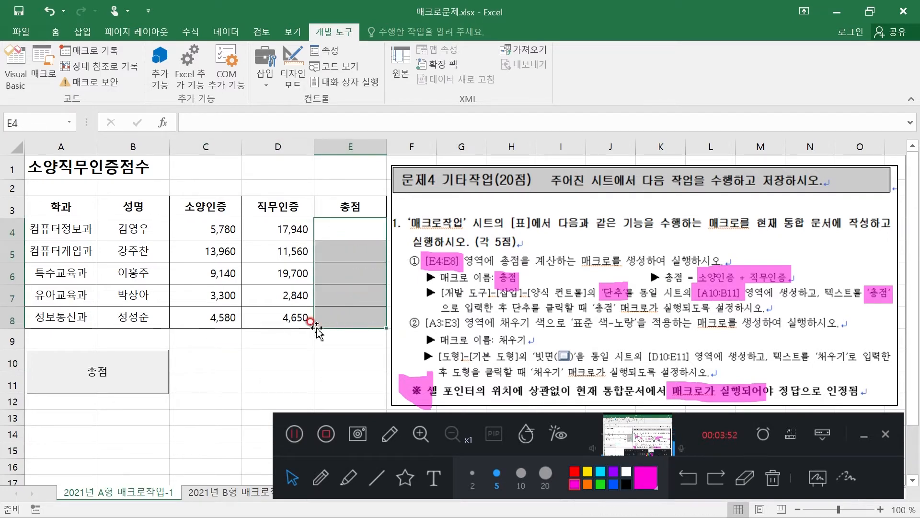
{"action": "left_click", "coordinate": [230, 365]}
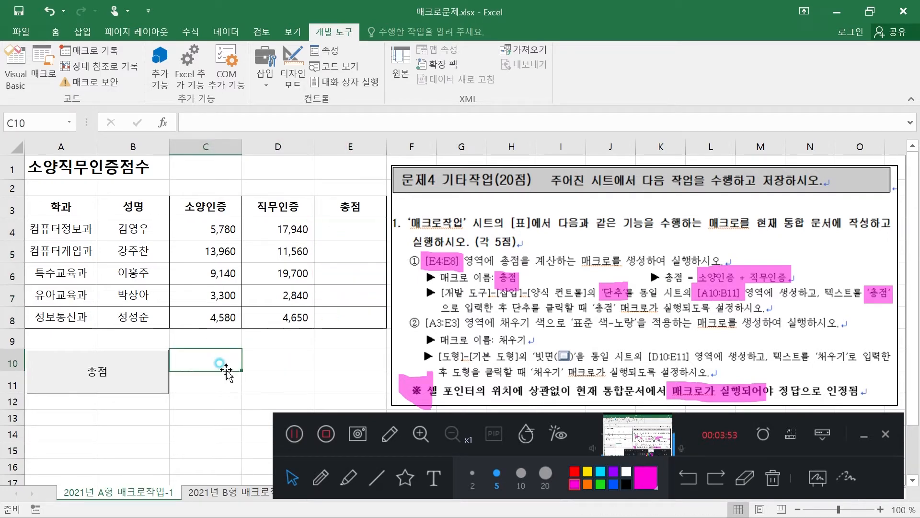
{"action": "left_click", "coordinate": [102, 371]}
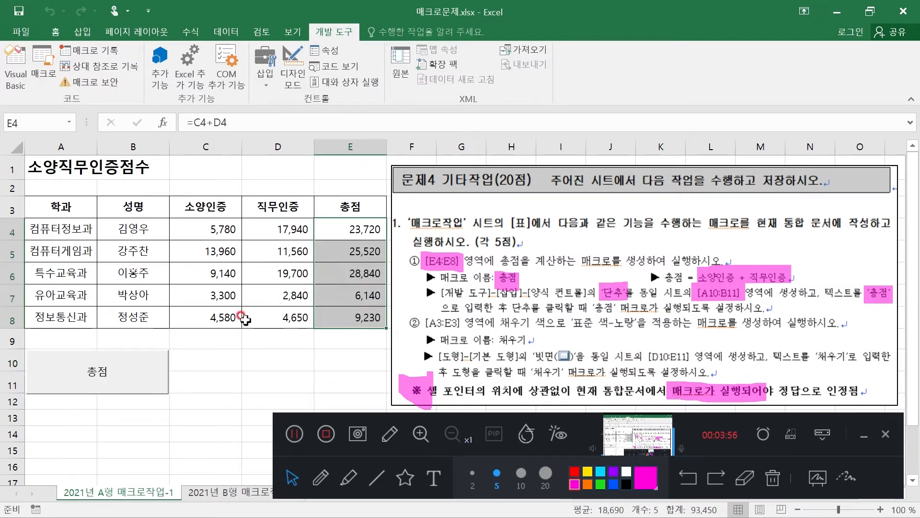
{"action": "left_click", "coordinate": [79, 434]}
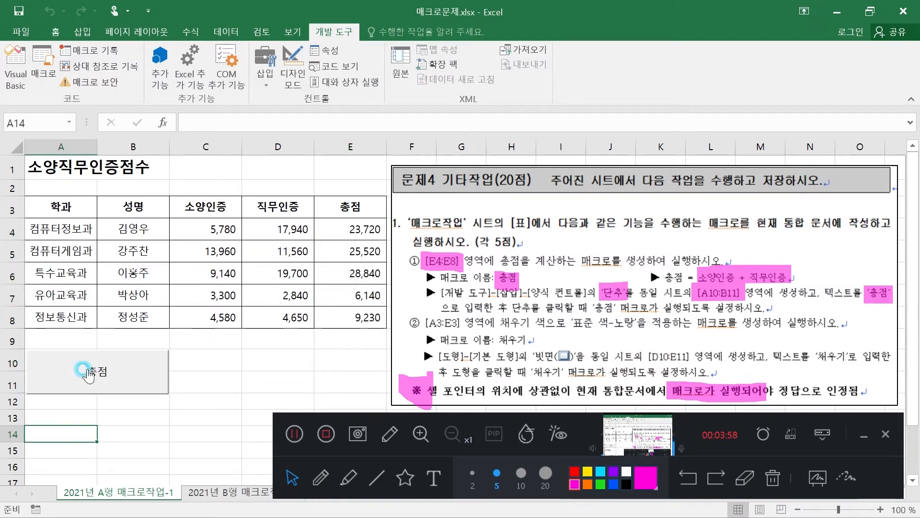
{"action": "left_click", "coordinate": [91, 370]}
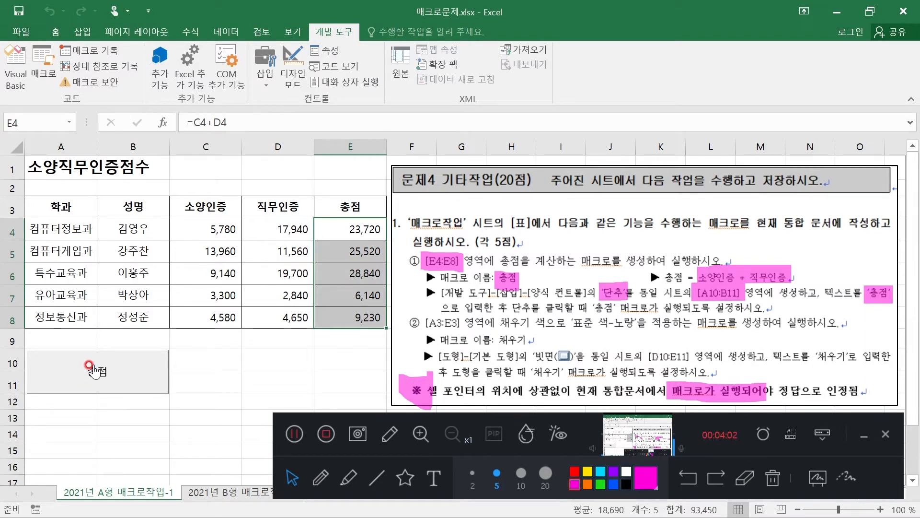
{"action": "left_click", "coordinate": [229, 362]}
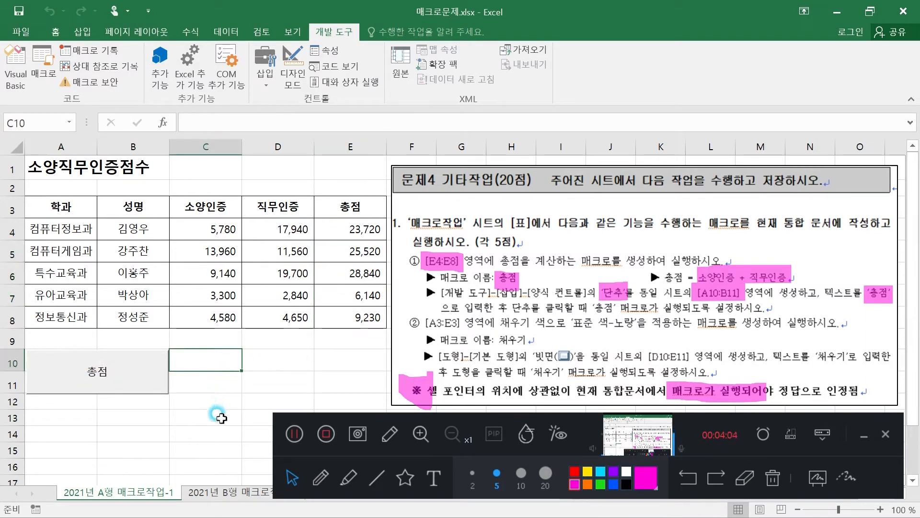
{"action": "left_click", "coordinate": [342, 231]}
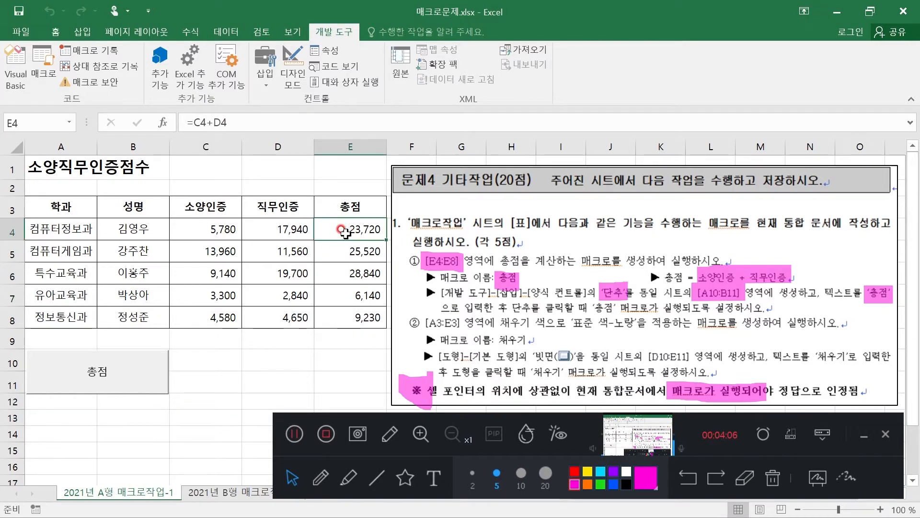
{"action": "left_click", "coordinate": [178, 437]}
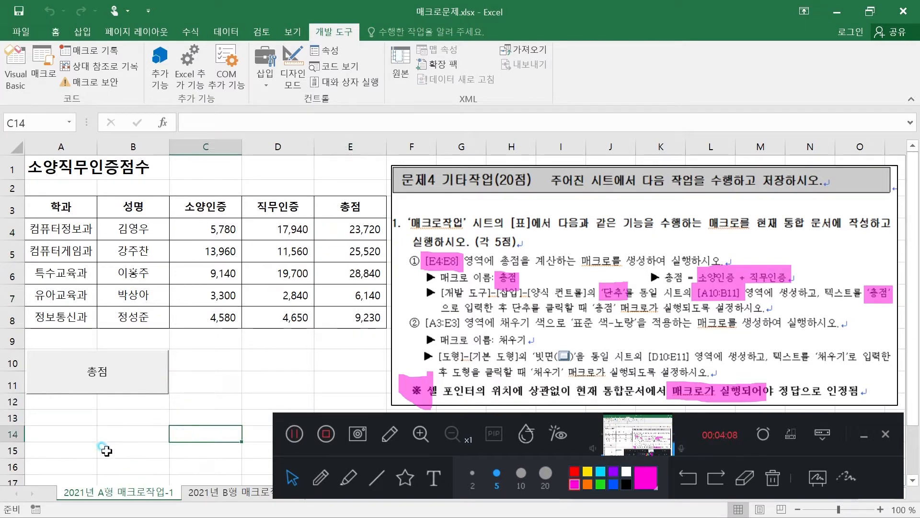
{"action": "left_click", "coordinate": [105, 450]}
{"action": "left_click", "coordinate": [246, 385]}
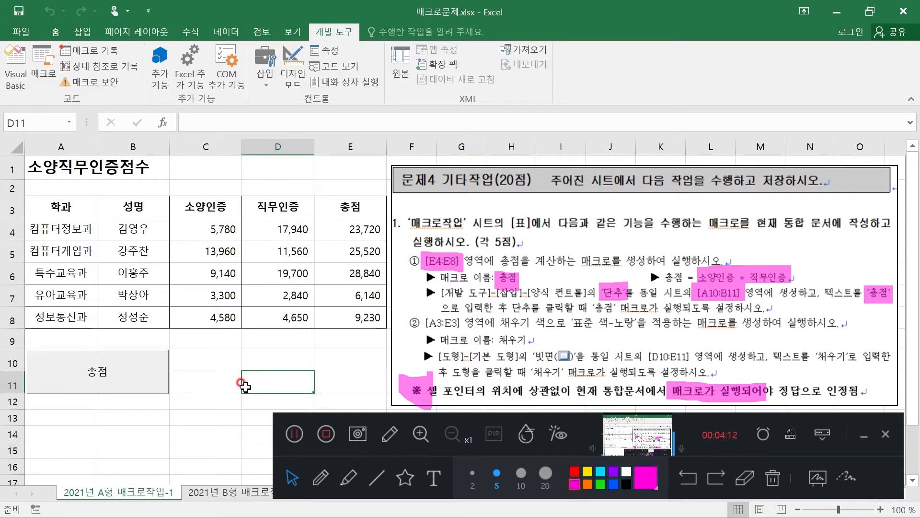
{"action": "left_click", "coordinate": [349, 475]}
{"action": "left_click_drag", "start_coordinate": [428, 325], "coordinate": [461, 323]}
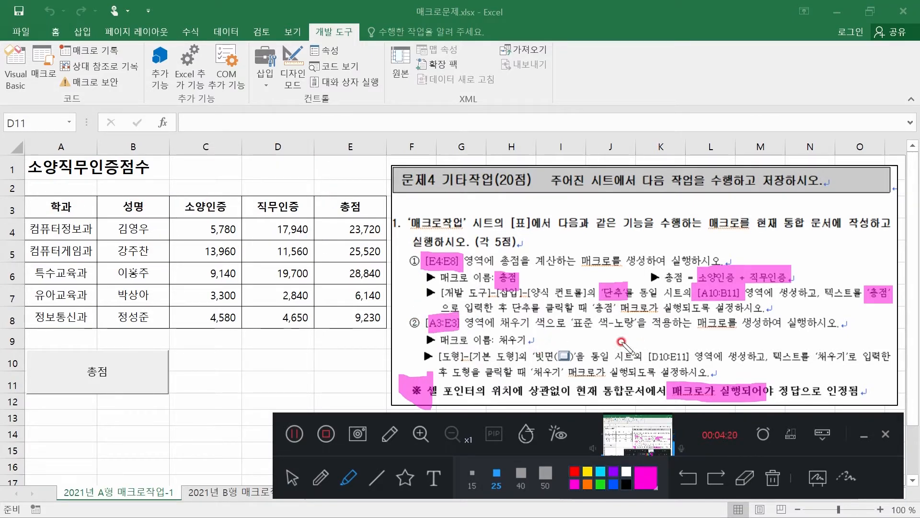
{"action": "left_click_drag", "start_coordinate": [606, 323], "coordinate": [635, 323]}
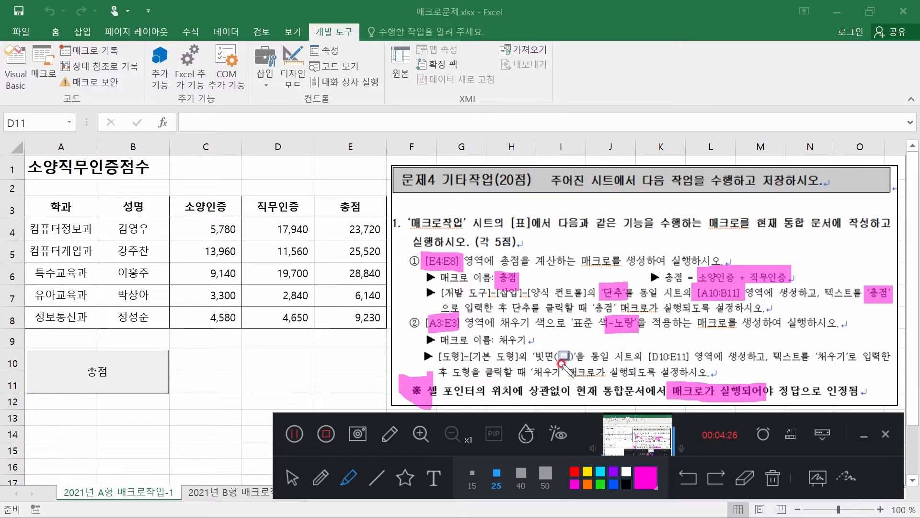
{"action": "left_click_drag", "start_coordinate": [534, 360], "coordinate": [588, 357]}
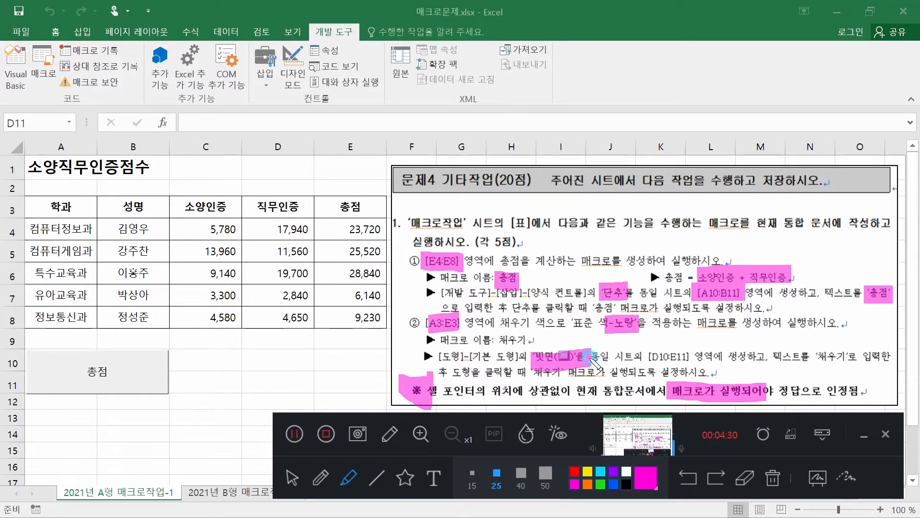
{"action": "left_click_drag", "start_coordinate": [589, 356], "coordinate": [690, 356]}
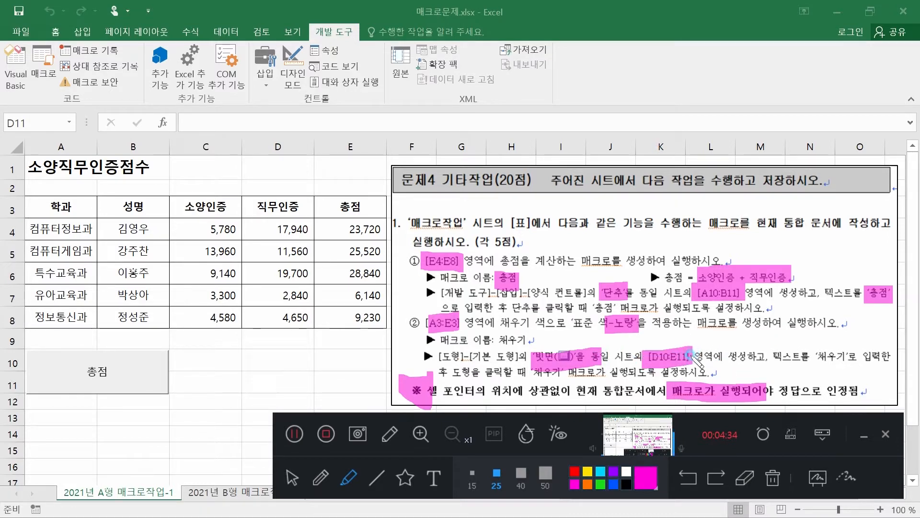
{"action": "left_click_drag", "start_coordinate": [812, 358], "coordinate": [867, 359]}
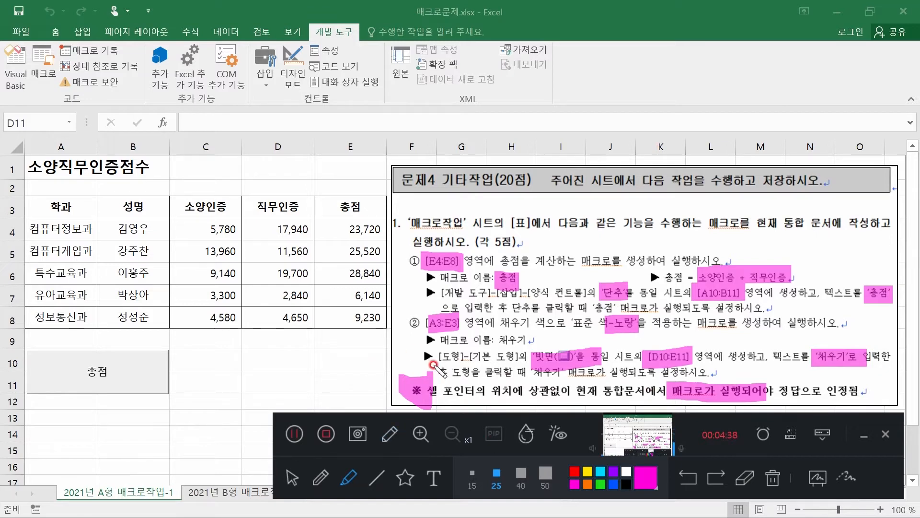
{"action": "left_click", "coordinate": [293, 477]}
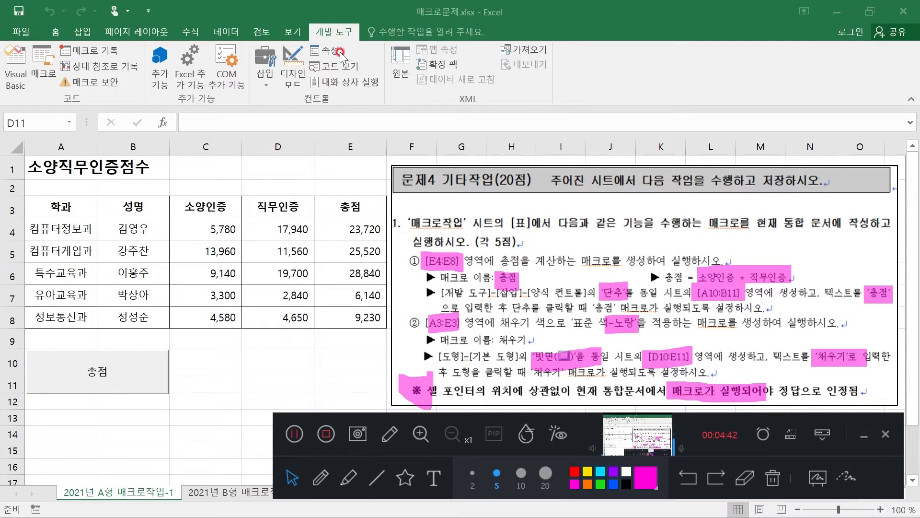
Start recording a macro named 채우기, stored in the current workbook (현재 통합 문서)
{"action": "left_click", "coordinate": [100, 47]}
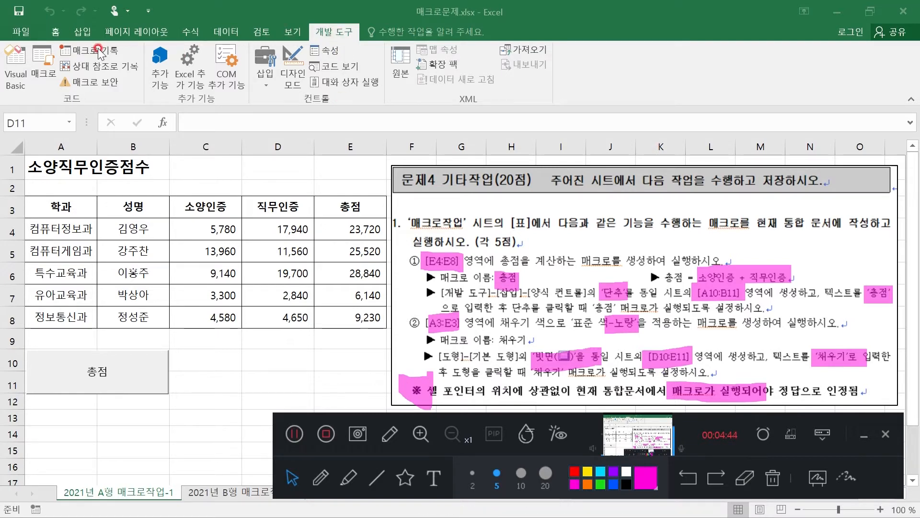
{"action": "left_click", "coordinate": [100, 50]}
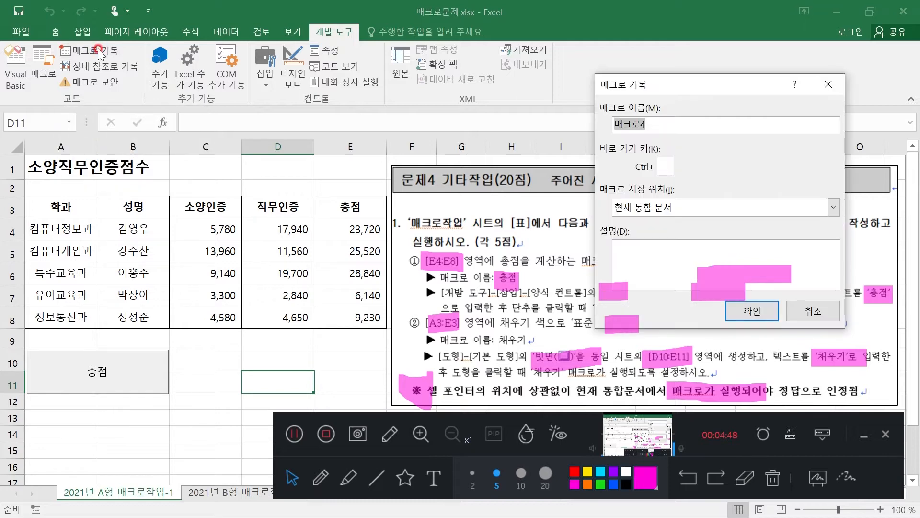
{"action": "left_click_drag", "start_coordinate": [673, 85], "coordinate": [705, 133]}
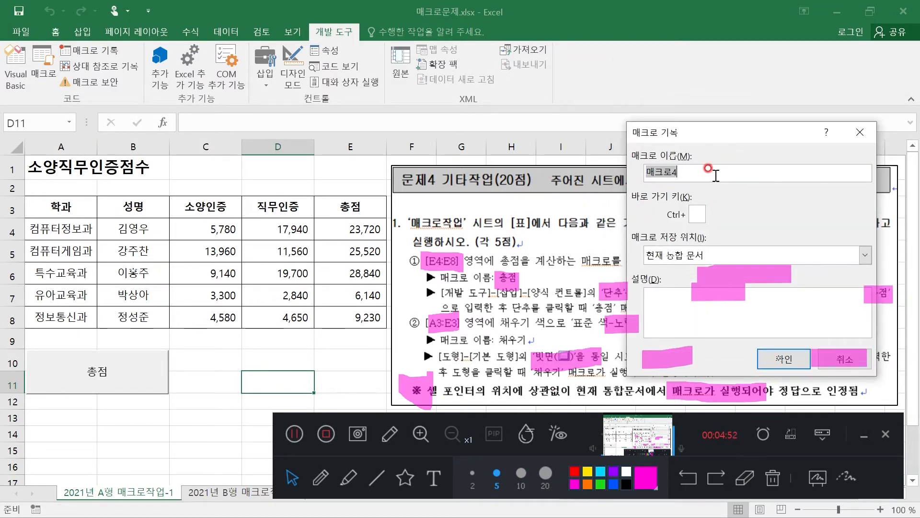
{"action": "type", "text": "채우기"}
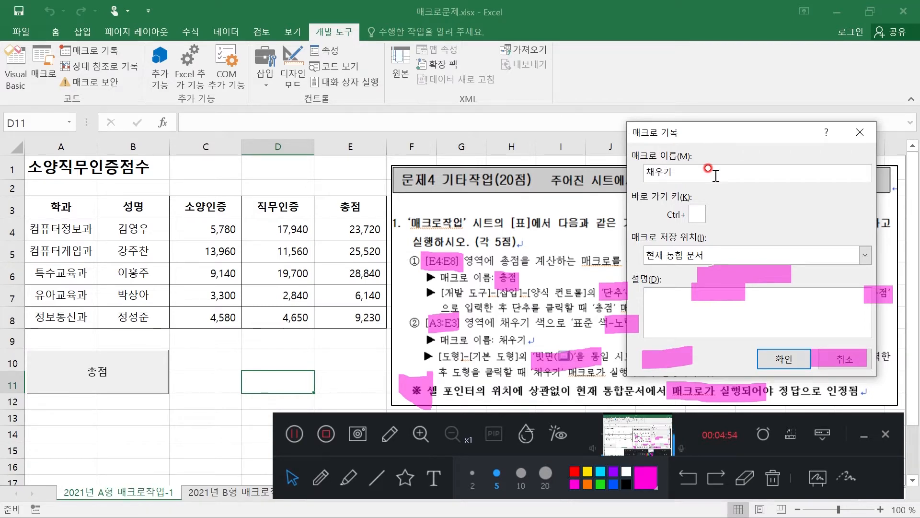
{"action": "left_click", "coordinate": [780, 360]}
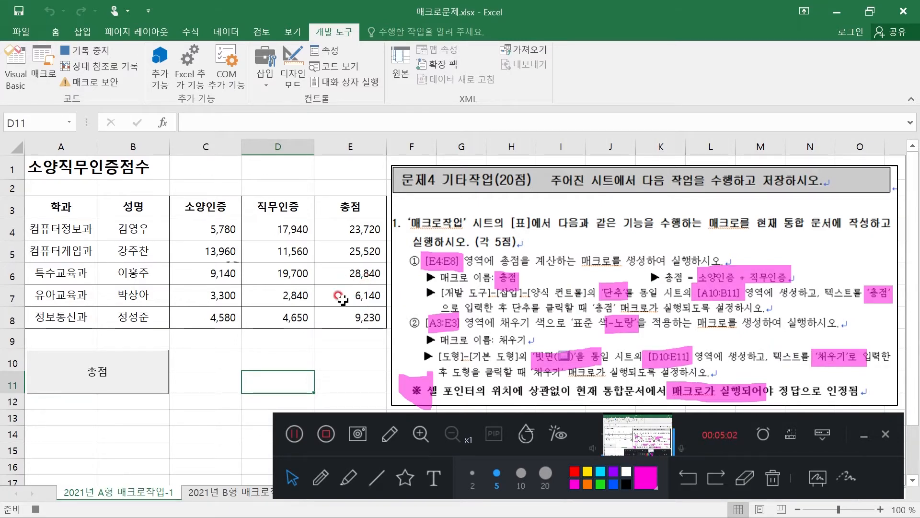
Fill the header cells A3:E3 with the standard color yellow (표준 색-노랑) and stop recording the macro
{"action": "left_click_drag", "start_coordinate": [61, 206], "coordinate": [337, 206]}
{"action": "left_click", "coordinate": [55, 32]}
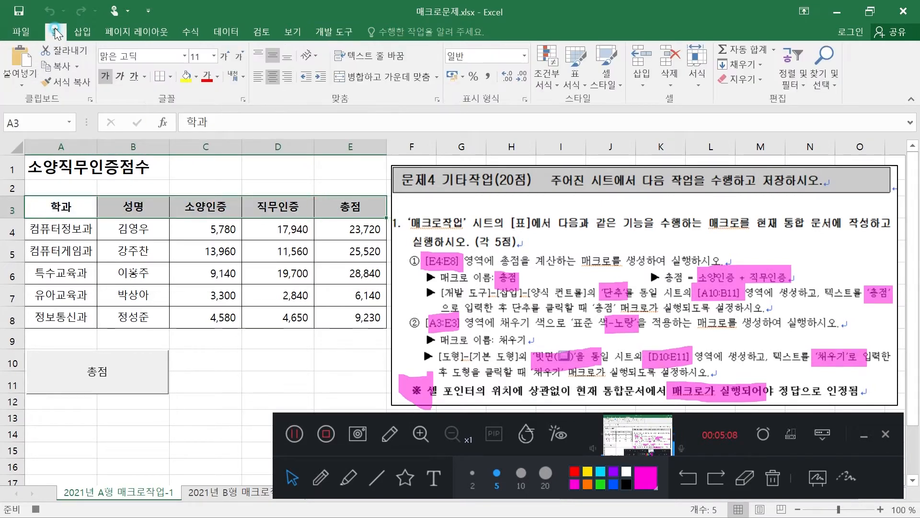
{"action": "left_click", "coordinate": [185, 77]}
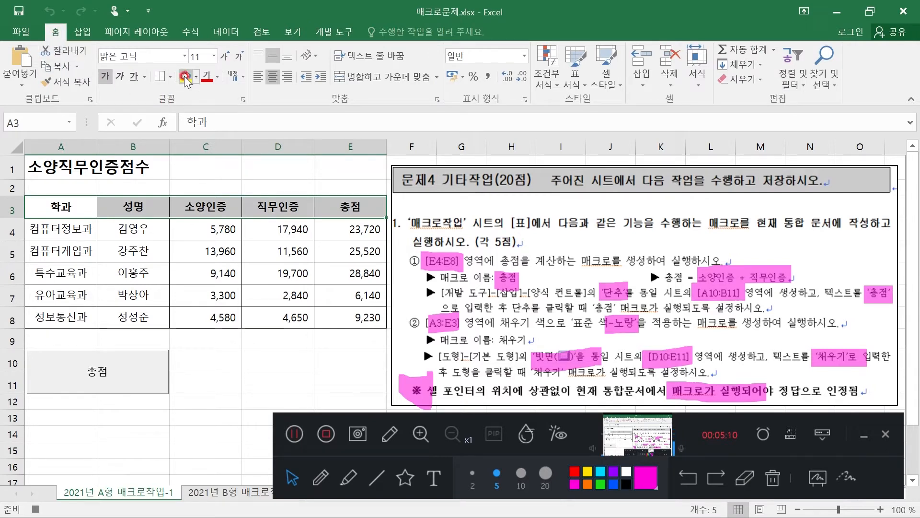
{"action": "left_click", "coordinate": [196, 77]}
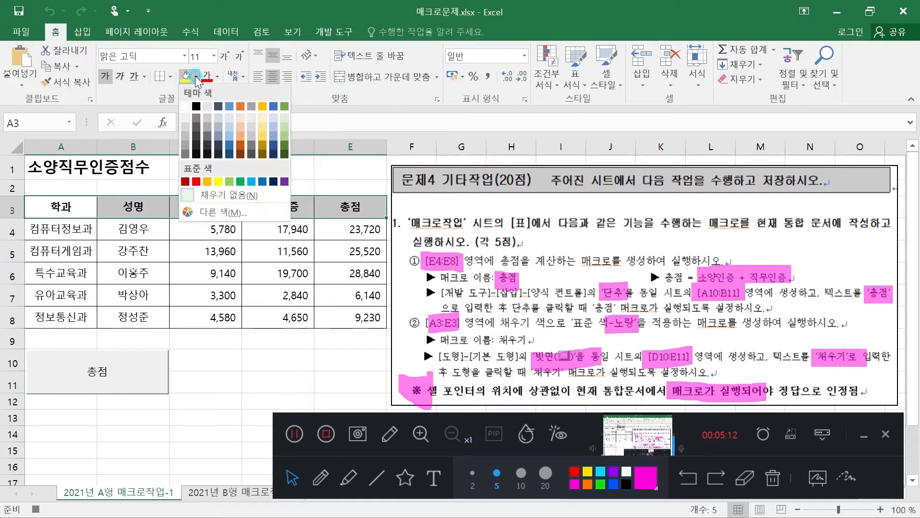
{"action": "left_click", "coordinate": [218, 179]}
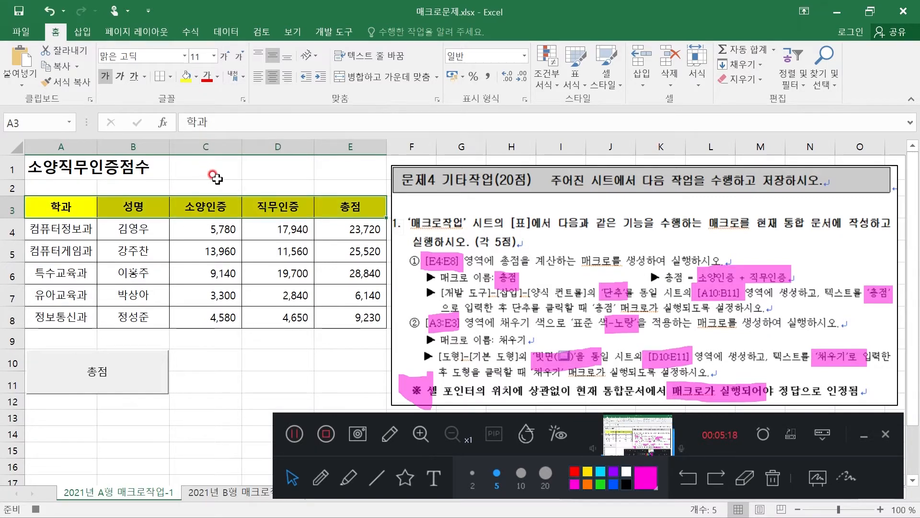
{"action": "left_click", "coordinate": [333, 32]}
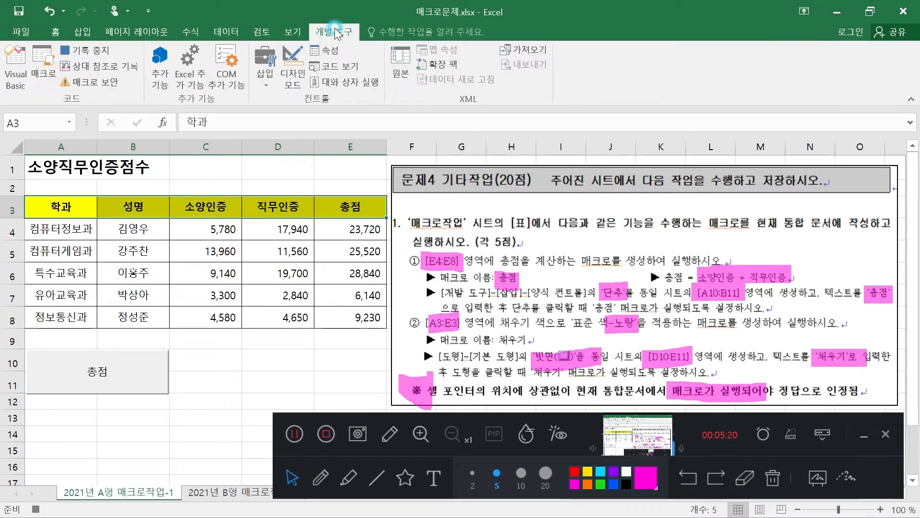
{"action": "left_click", "coordinate": [100, 53]}
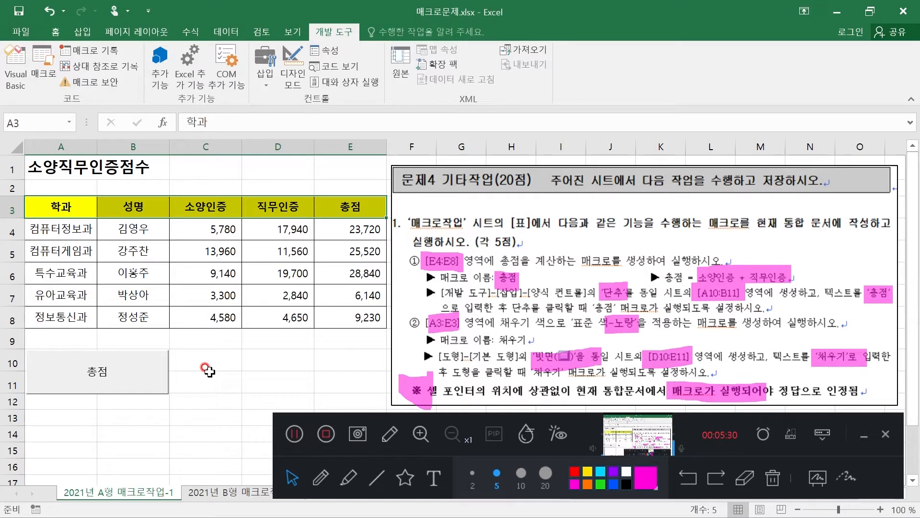
Insert a bevel shape (빗면) from the basic shapes so that it covers cells D10:E11
{"action": "left_click", "coordinate": [81, 32]}
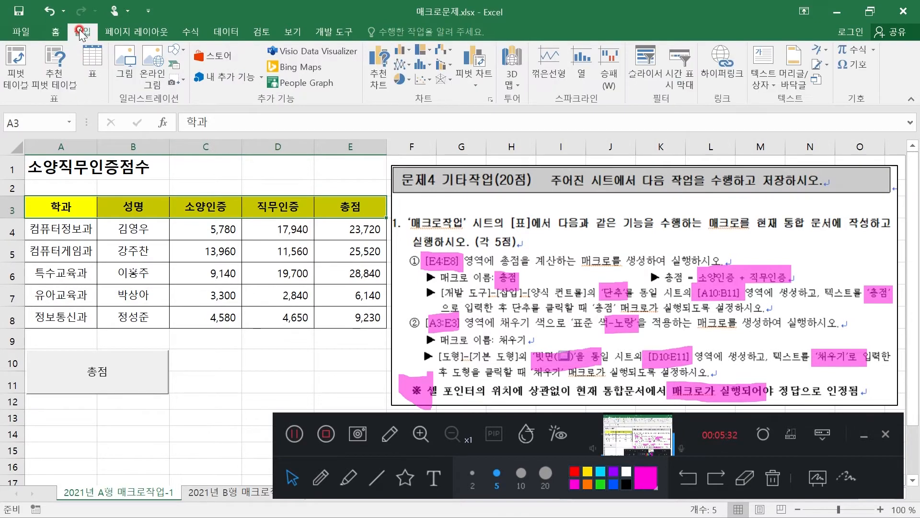
{"action": "left_click", "coordinate": [184, 53]}
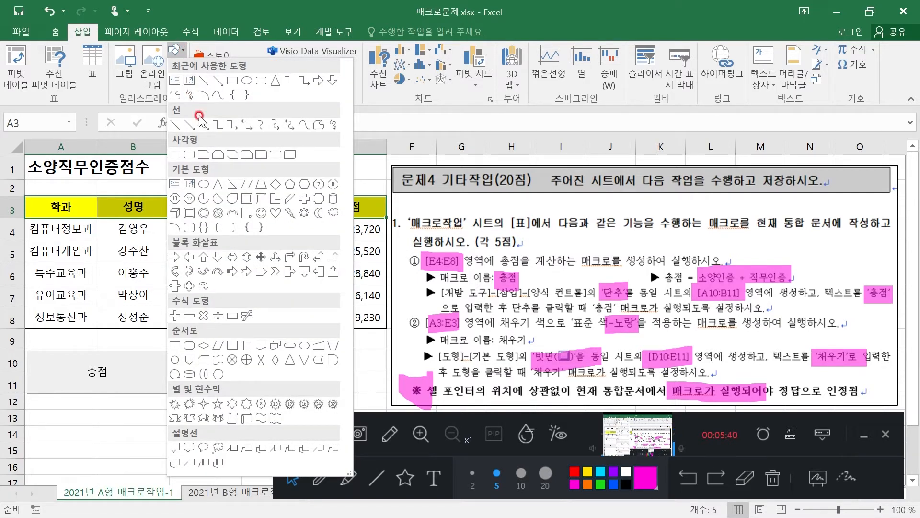
{"action": "left_click", "coordinate": [190, 214]}
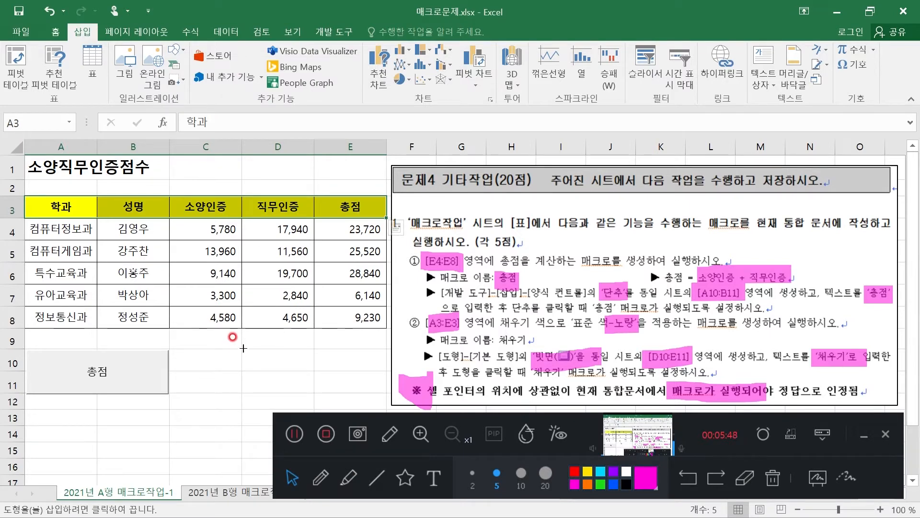
{"action": "left_click_drag", "start_coordinate": [243, 348], "coordinate": [386, 393]}
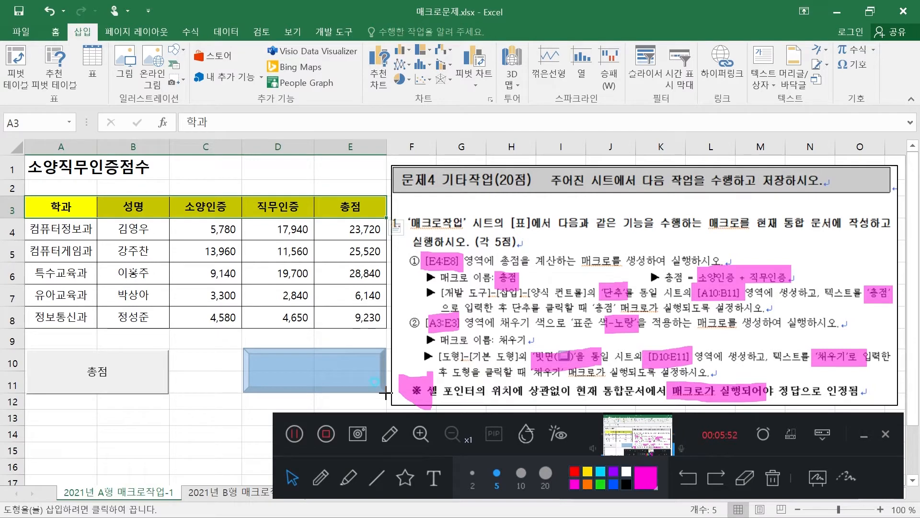
{"action": "left_click_drag", "start_coordinate": [386, 393], "coordinate": [386, 393]}
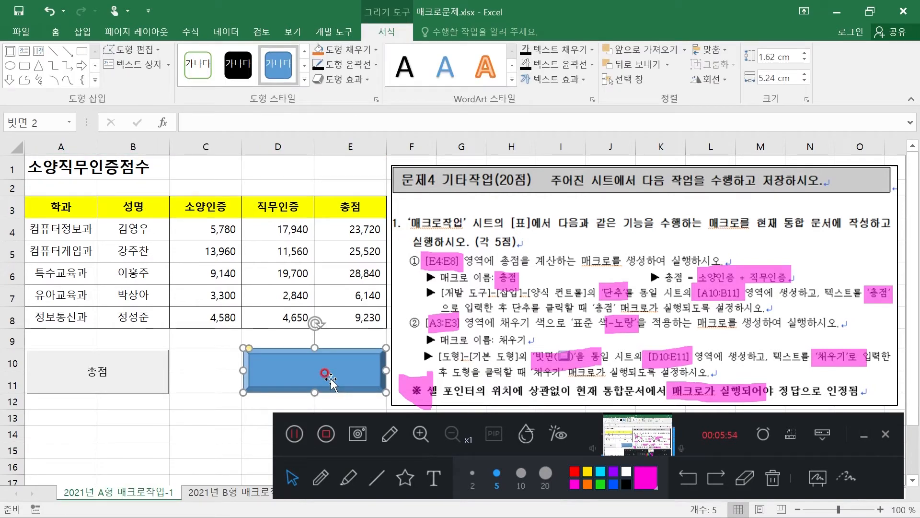
Enter the text 채우기 in the bevel shape over D10:E11 and select the shape
{"action": "type", "text": "챙"}
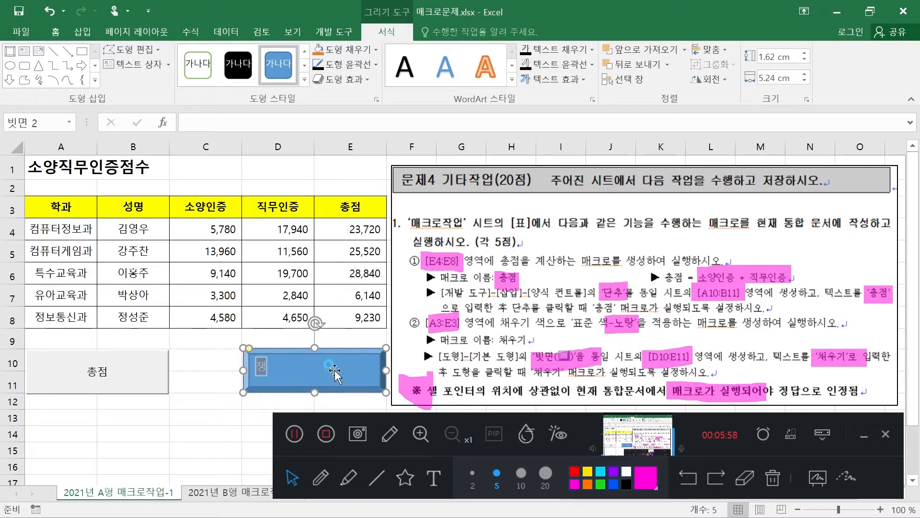
{"action": "left_click", "coordinate": [334, 375]}
{"action": "left_click_drag", "start_coordinate": [266, 366], "coordinate": [254, 363]}
{"action": "type", "text": "채우기"}
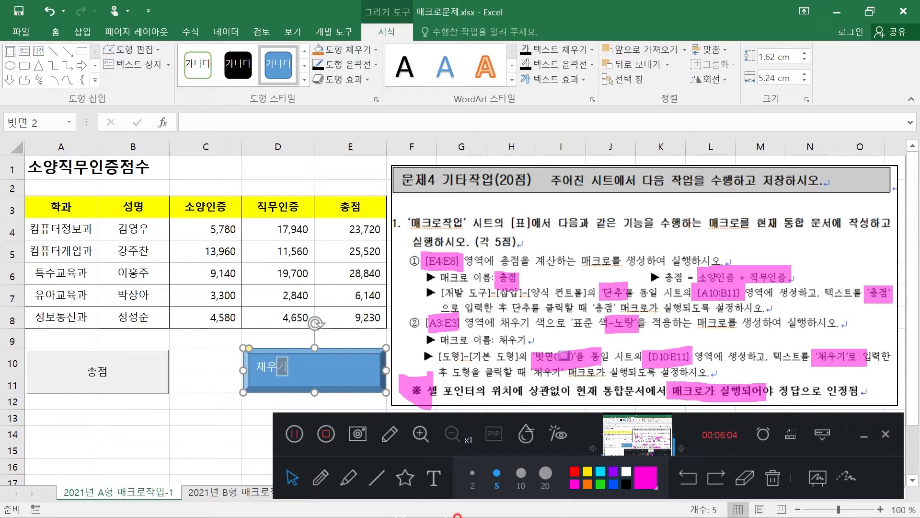
{"action": "left_click", "coordinate": [326, 365]}
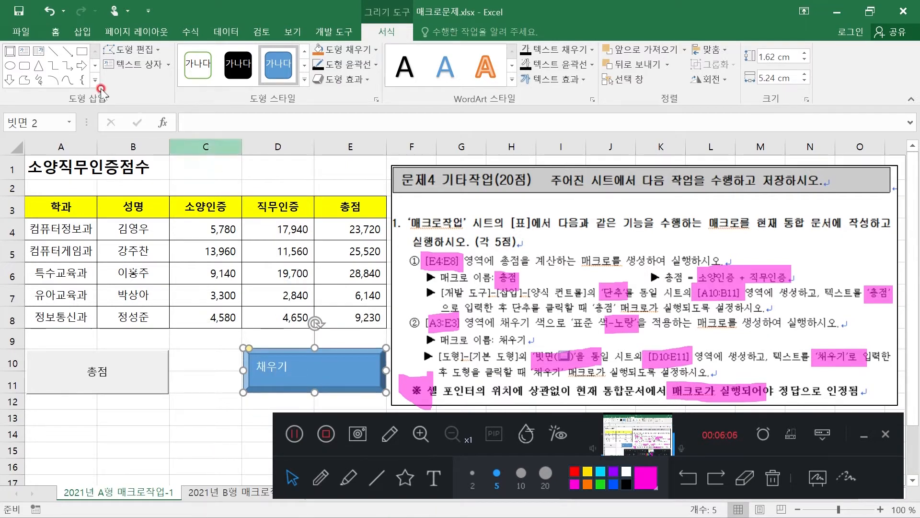
Centre the bevel shape's text vertically and horizontally
{"action": "left_click", "coordinate": [56, 31]}
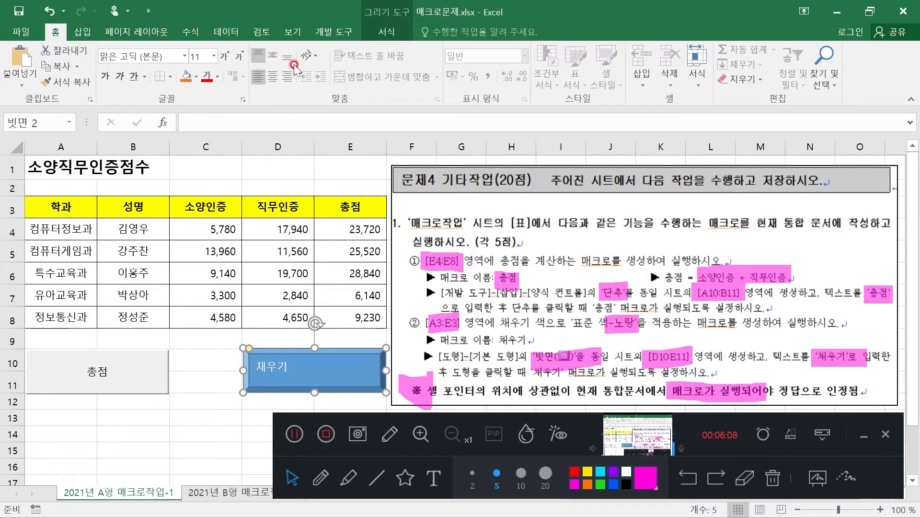
{"action": "left_click", "coordinate": [274, 56]}
{"action": "left_click", "coordinate": [274, 78]}
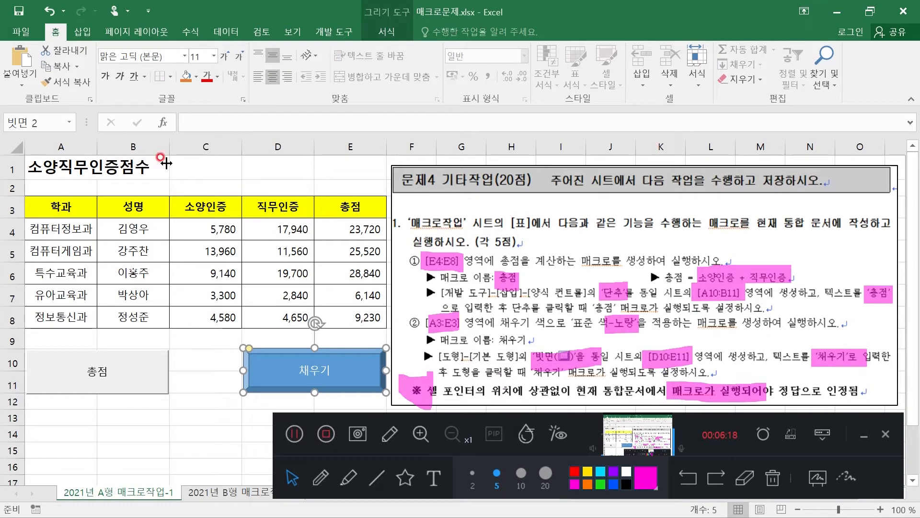
Assign the macro 채우기 to the bevel shape over D10:E11 and deselect the shape
{"action": "right_click", "coordinate": [362, 370]}
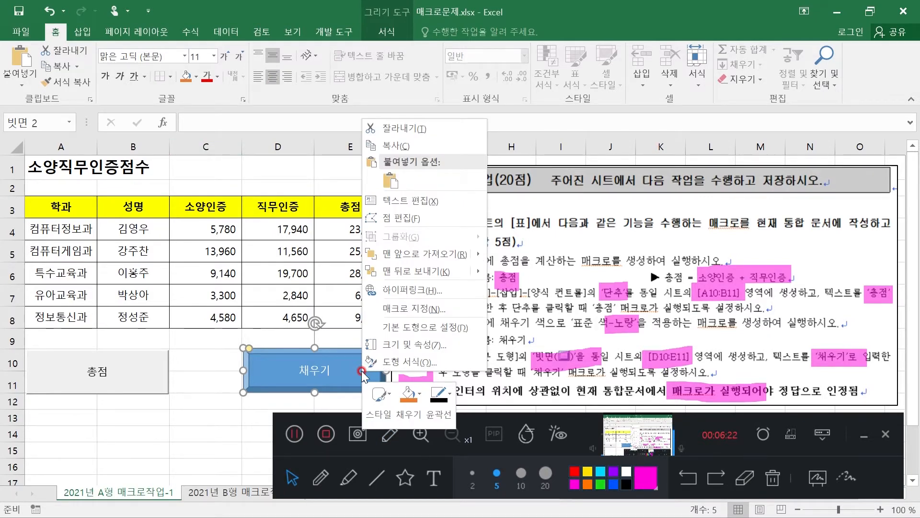
{"action": "left_click", "coordinate": [425, 308]}
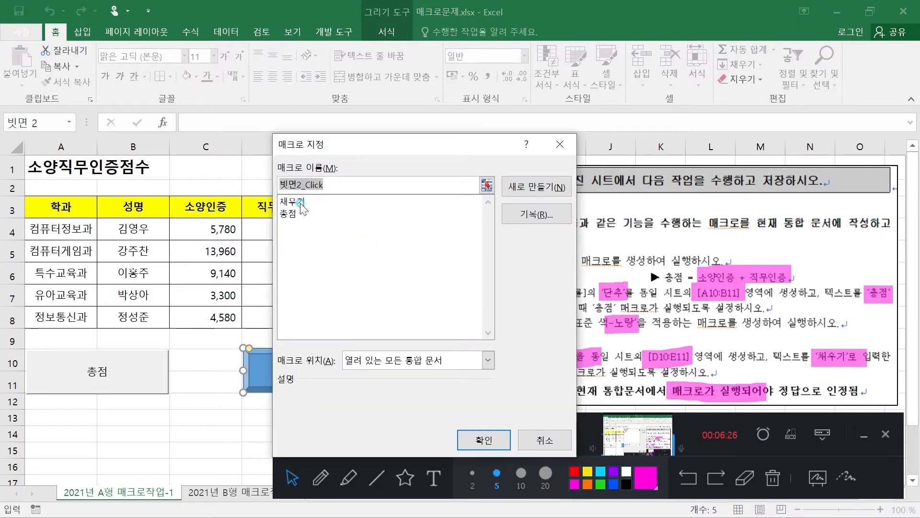
{"action": "left_click", "coordinate": [292, 201]}
{"action": "left_click", "coordinate": [484, 439]}
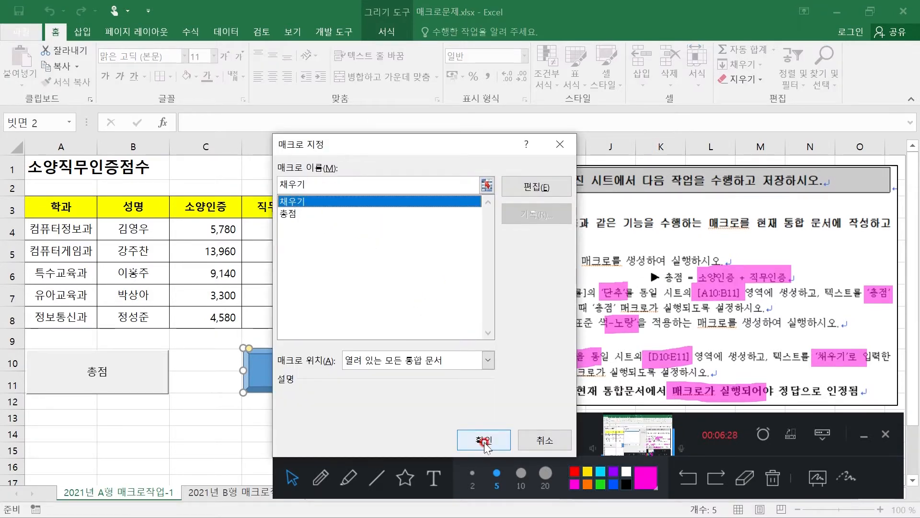
{"action": "left_click", "coordinate": [189, 437]}
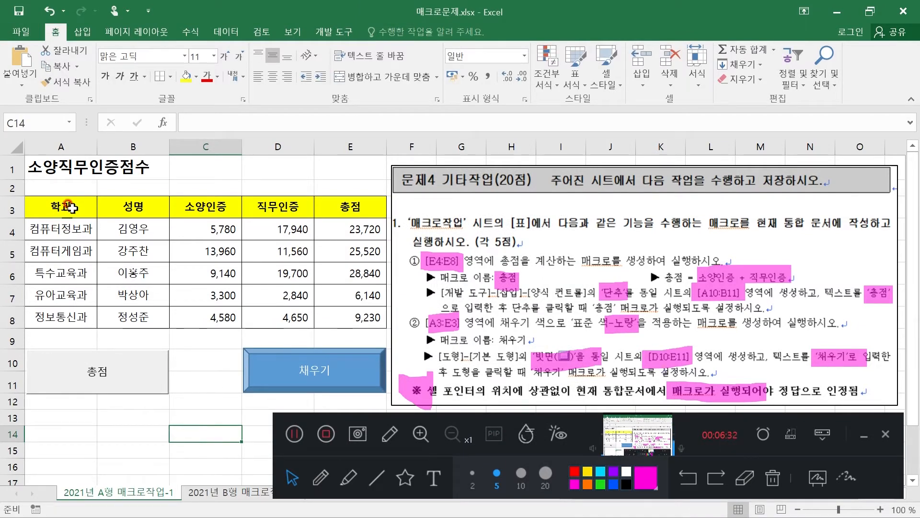
Remove the fill from A3:E3, move to cells away from the table, and test the 채우기 shape by running its macro
{"action": "left_click_drag", "start_coordinate": [71, 208], "coordinate": [353, 207]}
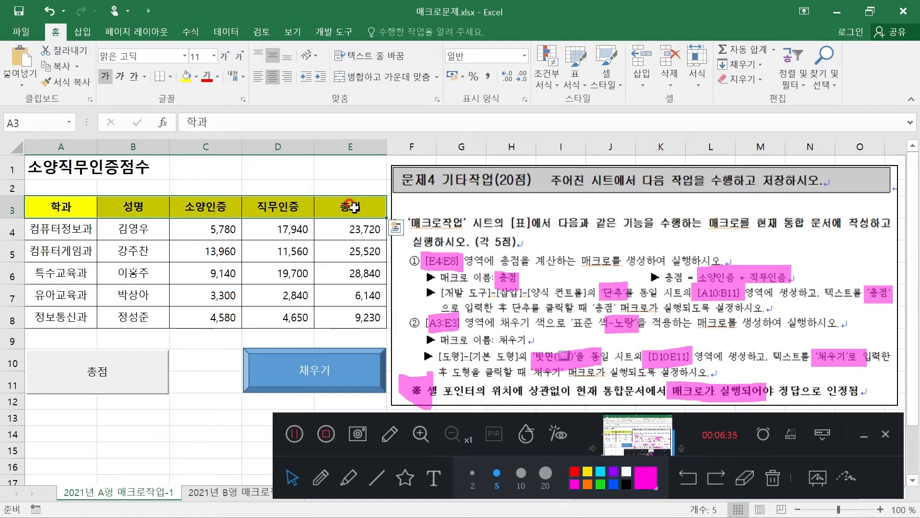
{"action": "left_click", "coordinate": [197, 81]}
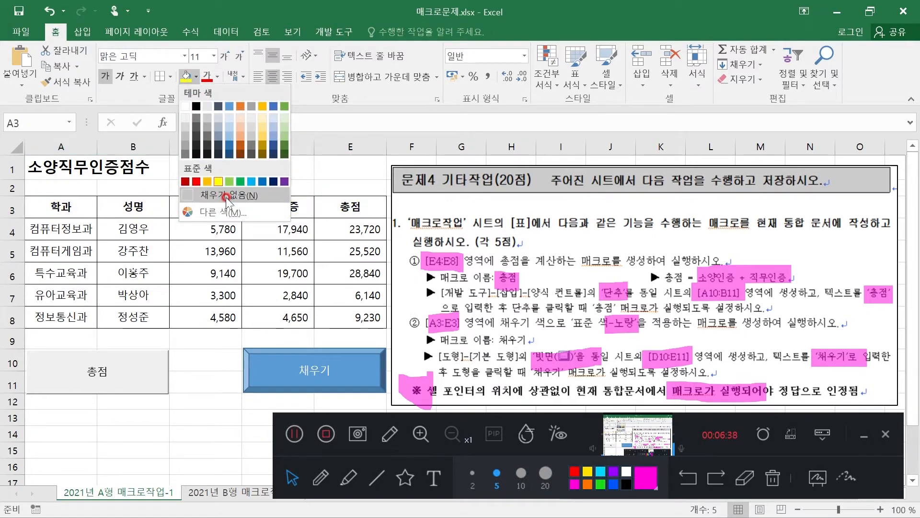
{"action": "left_click", "coordinate": [225, 197]}
{"action": "left_click", "coordinate": [179, 432]}
{"action": "left_click", "coordinate": [119, 448]}
{"action": "left_click", "coordinate": [58, 463]}
{"action": "left_click", "coordinate": [305, 372]}
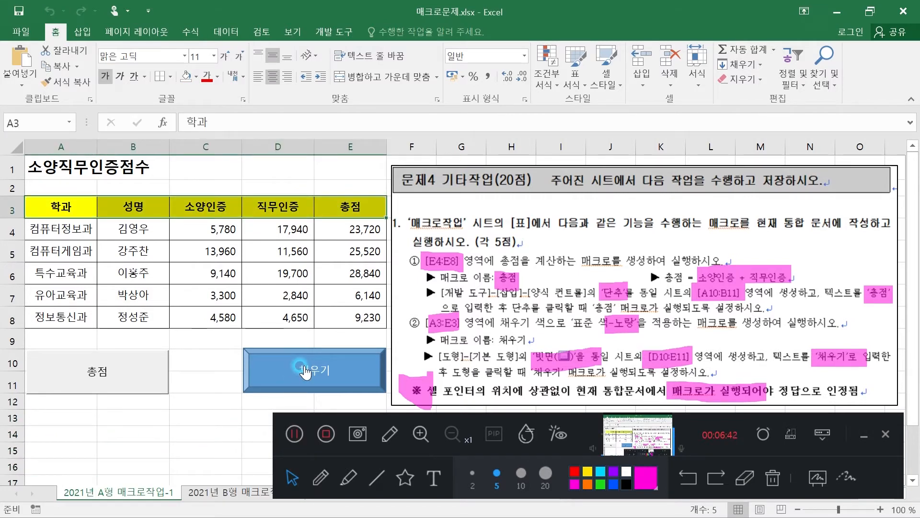
Clear the fill of header cells A3:E3 again and run the 채우기 shape's macro with cell C10 selected
{"action": "left_click_drag", "start_coordinate": [58, 206], "coordinate": [348, 206]}
{"action": "left_click", "coordinate": [191, 85]}
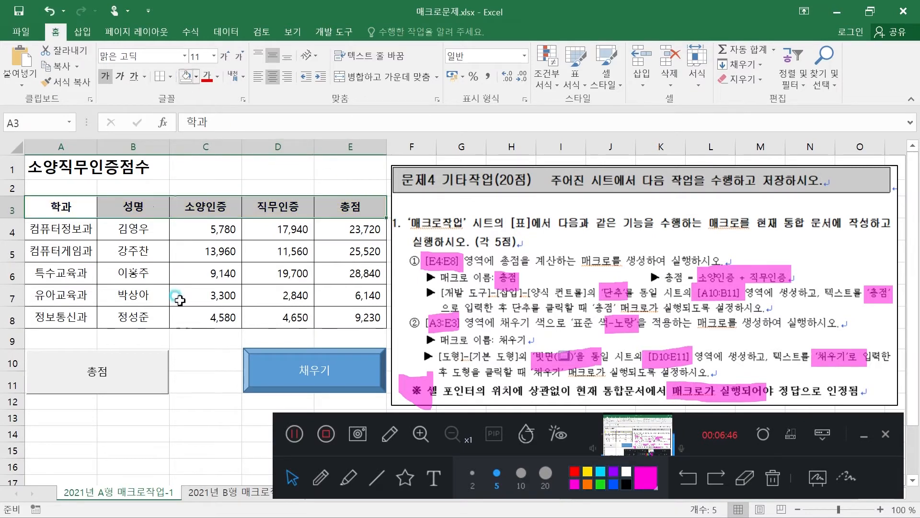
{"action": "left_click", "coordinate": [189, 386]}
{"action": "left_click", "coordinate": [55, 436]}
{"action": "left_click", "coordinate": [192, 413]}
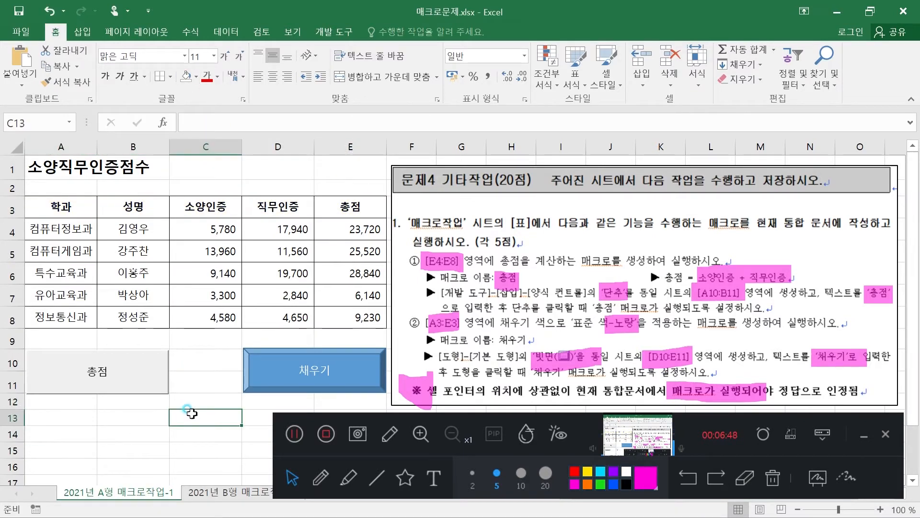
{"action": "left_click", "coordinate": [282, 370]}
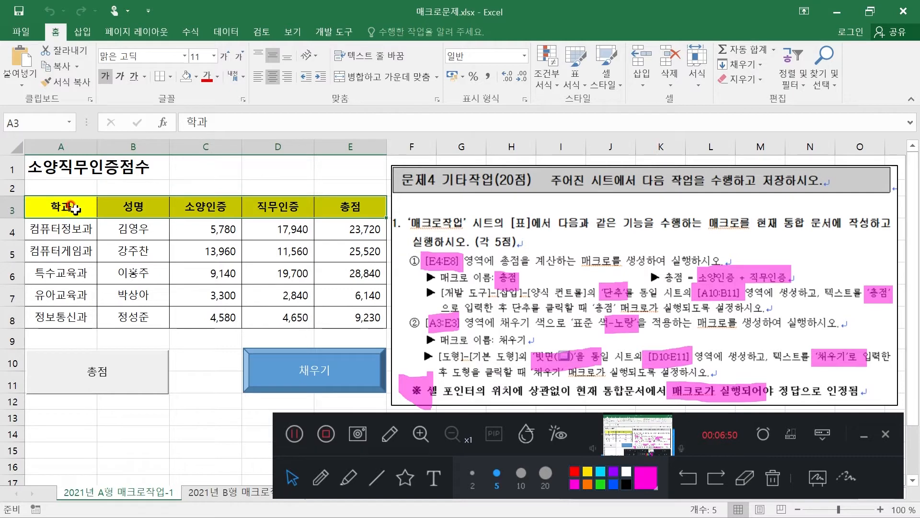
Run the 총점 button's macro, then run it again after selecting cell D1
{"action": "left_click", "coordinate": [106, 380]}
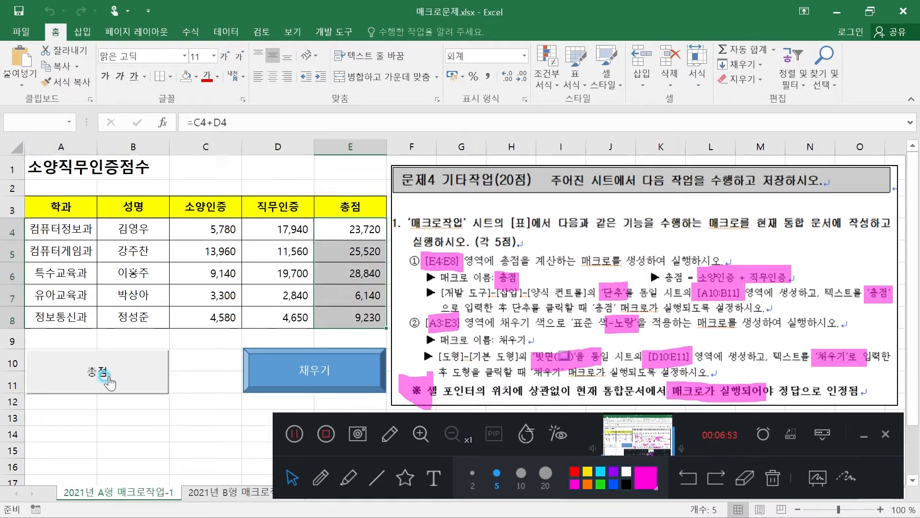
{"action": "left_click", "coordinate": [283, 173]}
{"action": "left_click", "coordinate": [88, 363]}
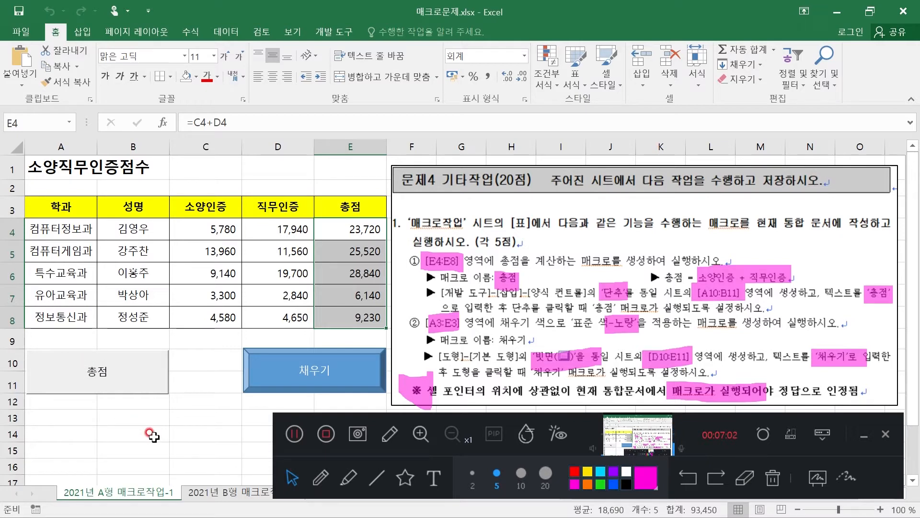
Switch to the sheet 2021년 B형 매크로작업-2 and uncover its full task description
{"action": "left_click", "coordinate": [230, 492]}
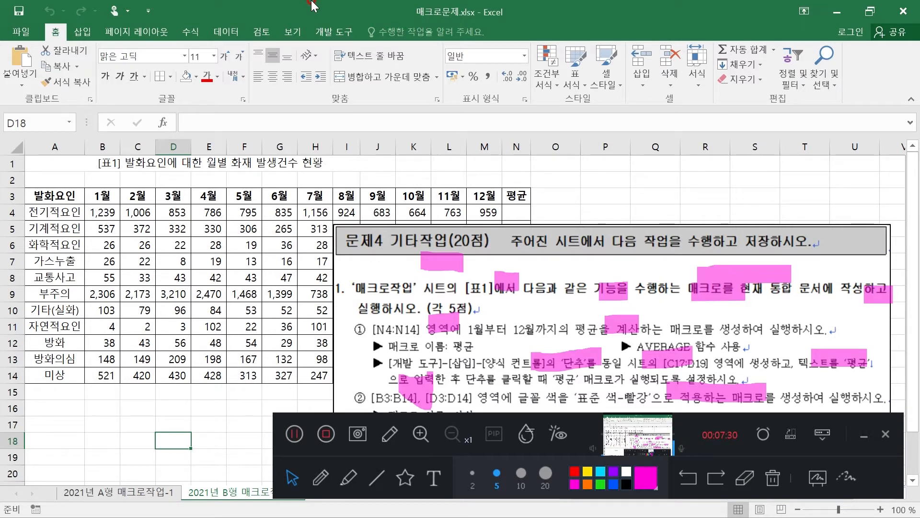
{"action": "left_click", "coordinate": [744, 477]}
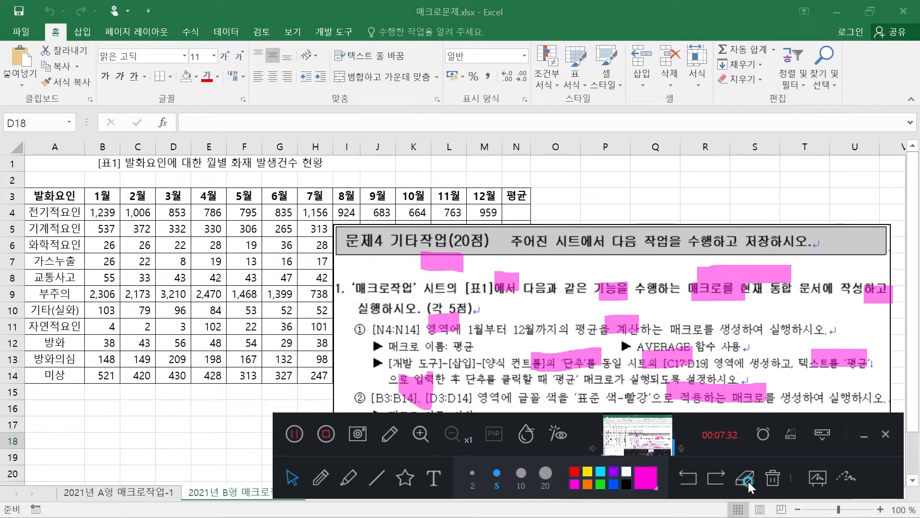
{"action": "mouse_move", "coordinate": [695, 283]}
{"action": "left_mouse_down"}
{"action": "mouse_move", "coordinate": [527, 360]}
{"action": "mouse_move", "coordinate": [420, 259]}
{"action": "mouse_move", "coordinate": [578, 297]}
{"action": "mouse_move", "coordinate": [767, 398]}
{"action": "mouse_move", "coordinate": [891, 276]}
{"action": "mouse_move", "coordinate": [849, 312]}
{"action": "left_mouse_up"}
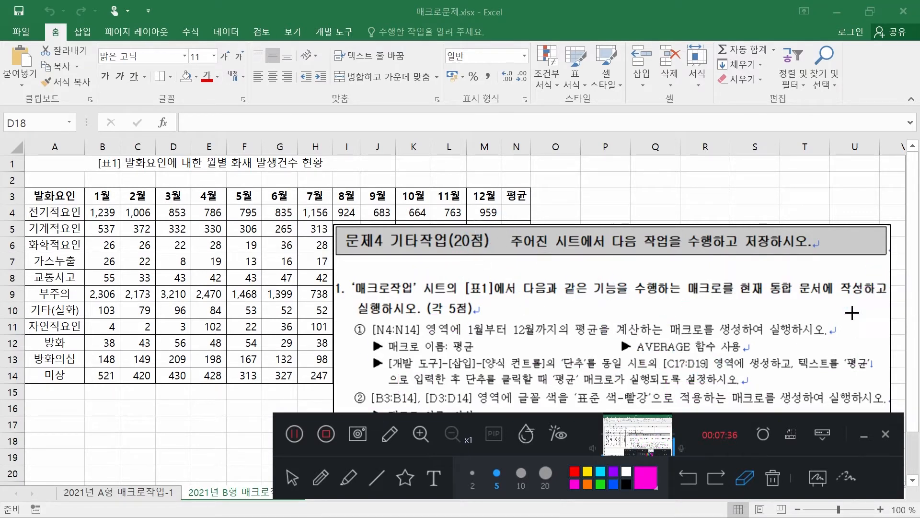
{"action": "left_click_drag", "start_coordinate": [847, 421], "coordinate": [859, 54]}
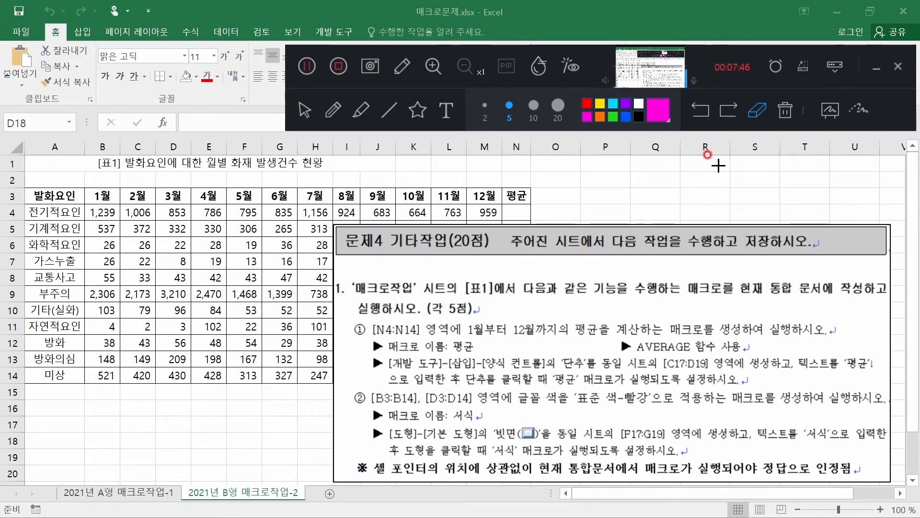
Examine the 평균 macro task for its target range, calculation, name and required function, plus the note on cell pointer position
{"action": "left_click", "coordinate": [361, 113]}
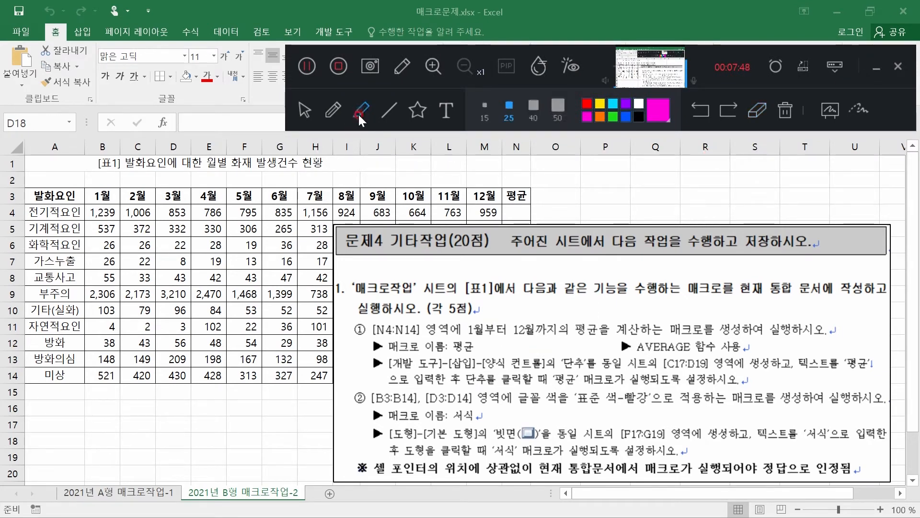
{"action": "left_click_drag", "start_coordinate": [374, 330], "coordinate": [419, 330]}
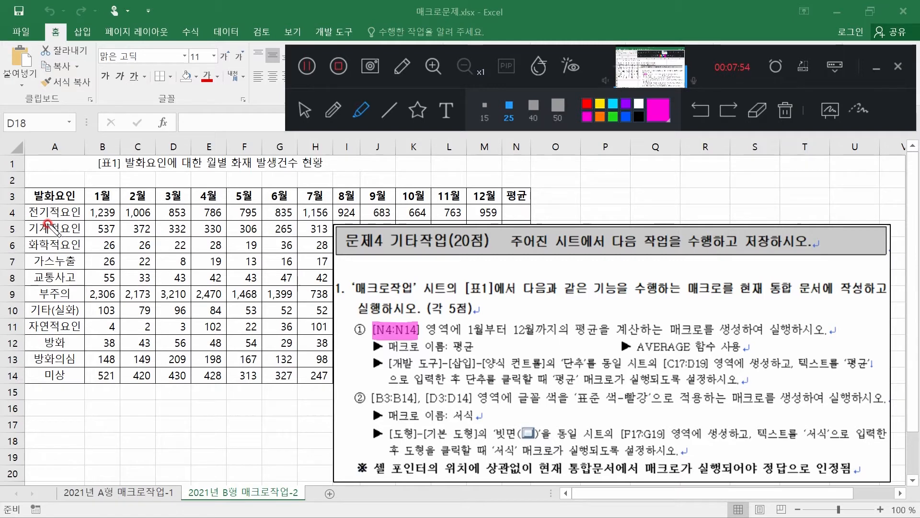
{"action": "left_click_drag", "start_coordinate": [463, 330], "coordinate": [598, 334]}
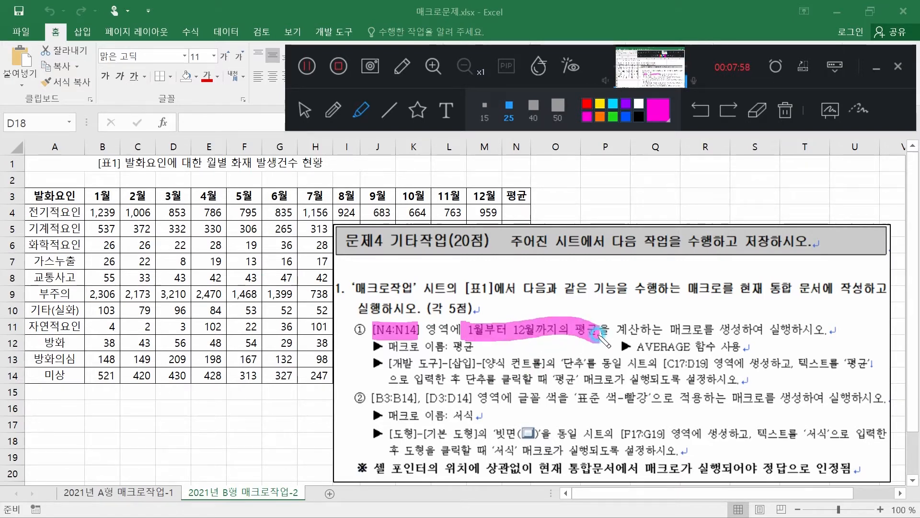
{"action": "left_click_drag", "start_coordinate": [453, 346], "coordinate": [468, 349]}
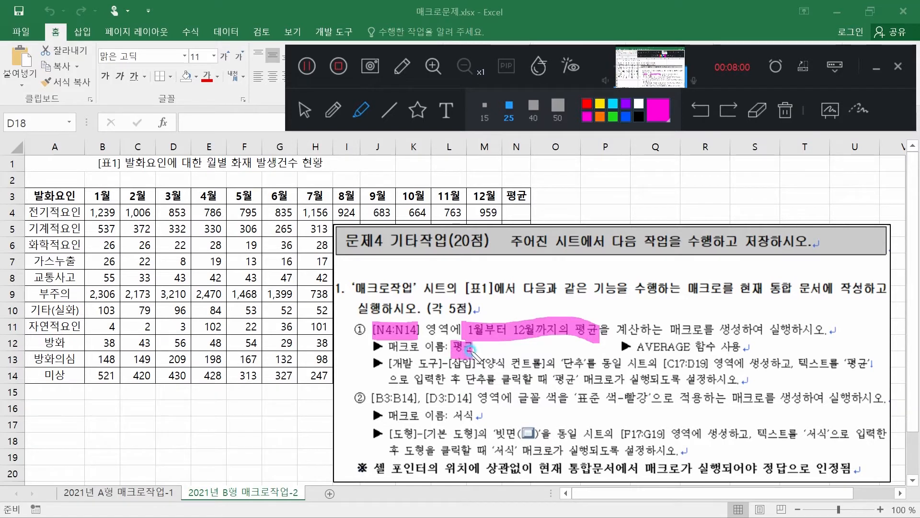
{"action": "left_click_drag", "start_coordinate": [635, 347], "coordinate": [740, 346]}
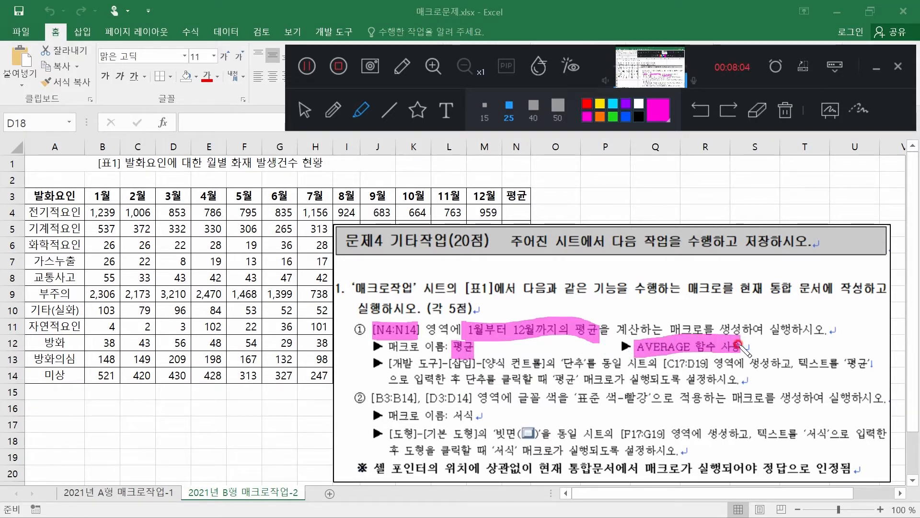
{"action": "left_click", "coordinate": [305, 110]}
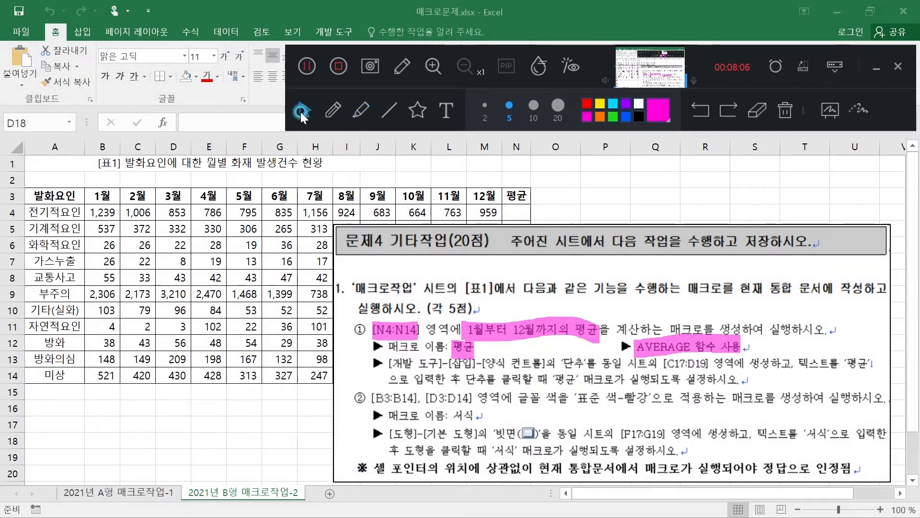
{"action": "left_click", "coordinate": [516, 212]}
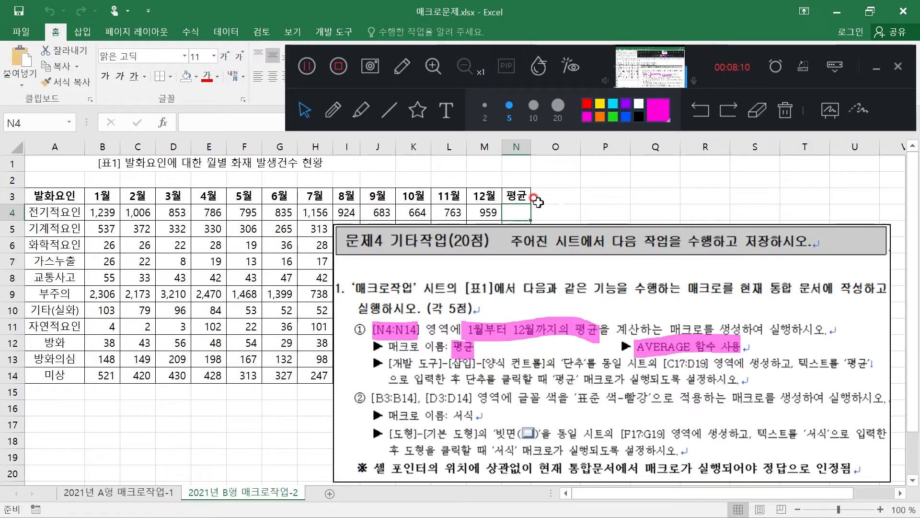
{"action": "left_click", "coordinate": [211, 425]}
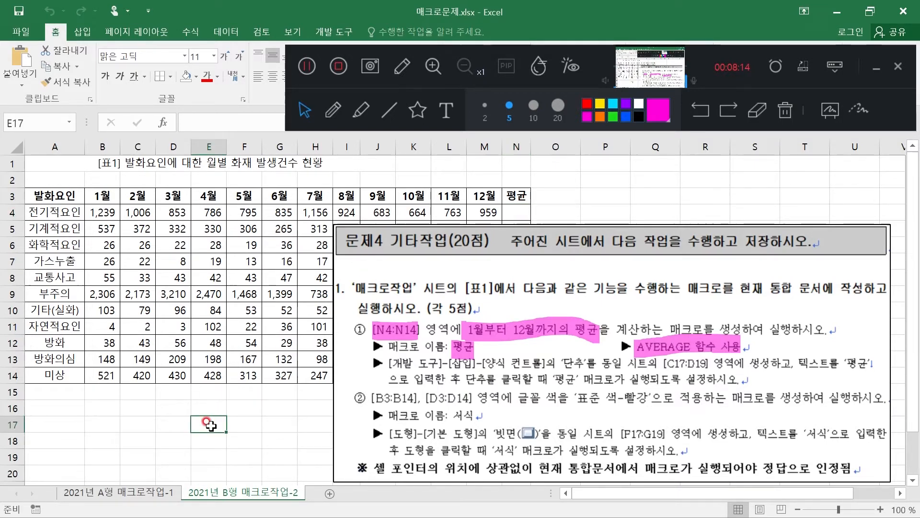
{"action": "left_click", "coordinate": [366, 115]}
{"action": "left_click_drag", "start_coordinate": [375, 470], "coordinate": [849, 471]}
{"action": "left_click", "coordinate": [304, 117]}
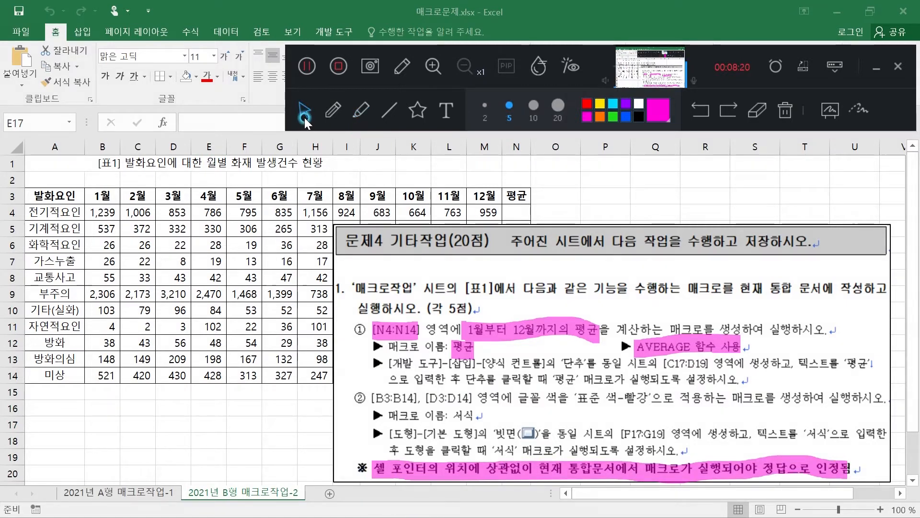
{"action": "left_click", "coordinate": [209, 407]}
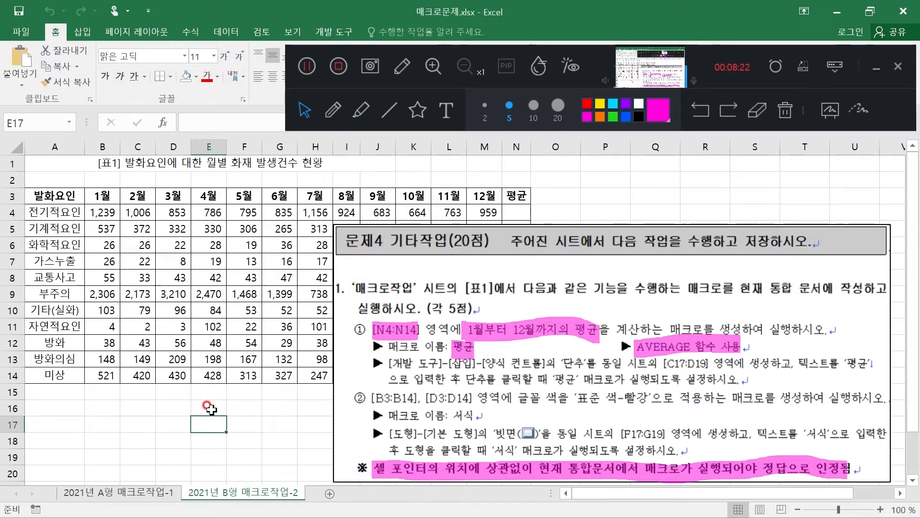
Select cell E16 and start recording a macro named 평균 stored in the current workbook
{"action": "left_click", "coordinate": [209, 407]}
{"action": "left_click", "coordinate": [372, 106]}
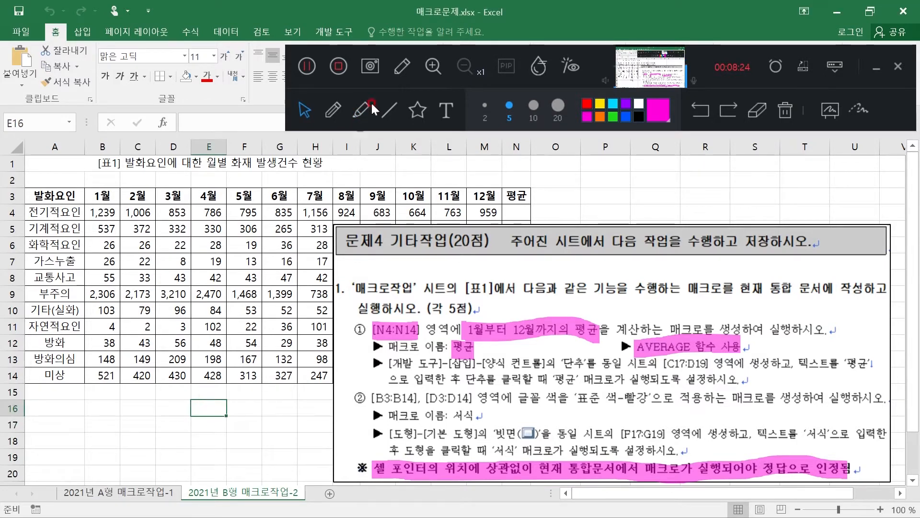
{"action": "left_click", "coordinate": [334, 30]}
{"action": "left_click", "coordinate": [96, 49]}
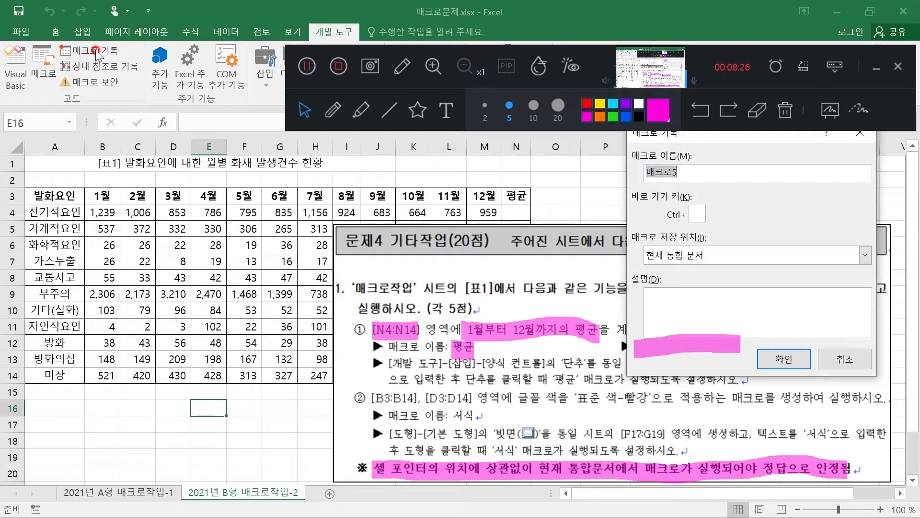
{"action": "left_click", "coordinate": [670, 151]}
{"action": "type", "text": "평균"}
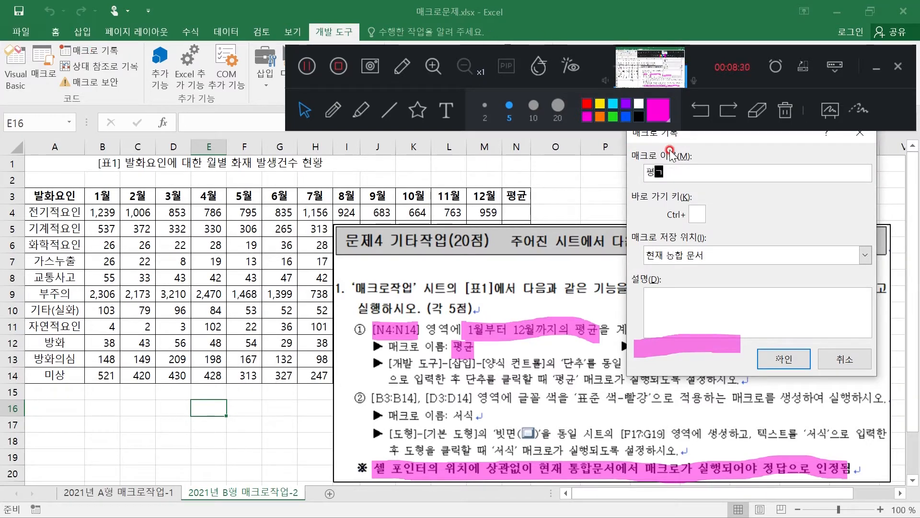
{"action": "left_click", "coordinate": [784, 359]}
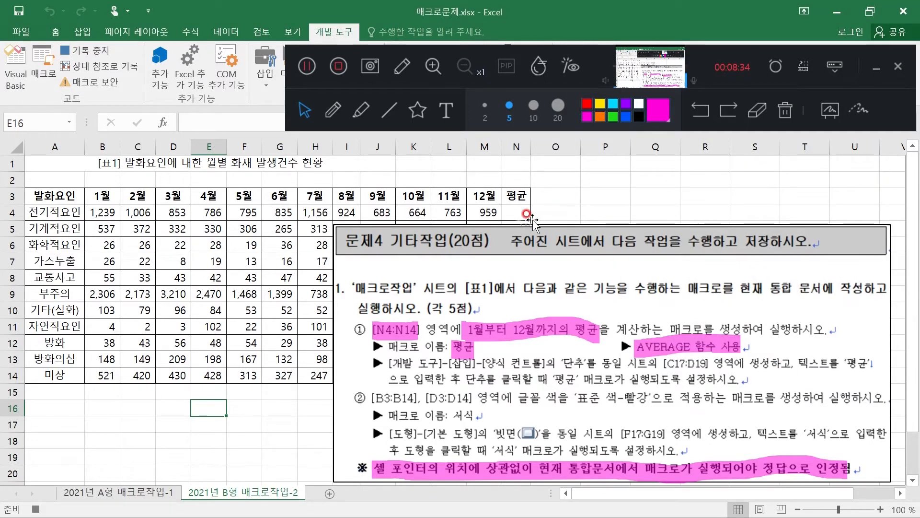
Enter the formula =AVERAGE(B4:M4) in cell N4 to average January through December
{"action": "left_click", "coordinate": [509, 211]}
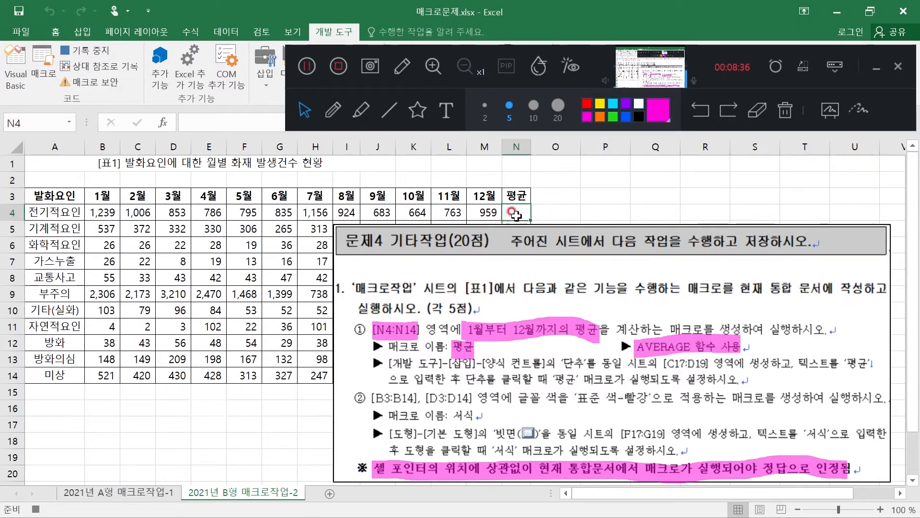
{"action": "type", "text": "="}
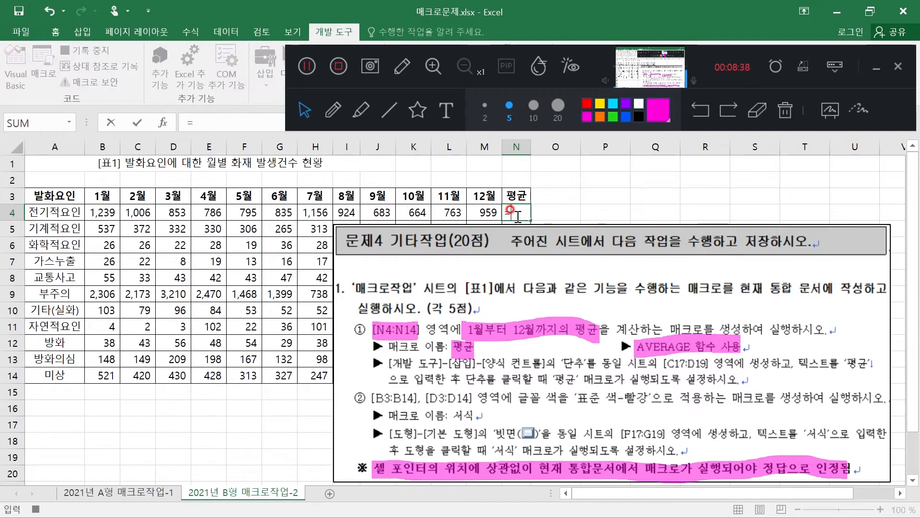
{"action": "type", "text": "AVERAGE"}
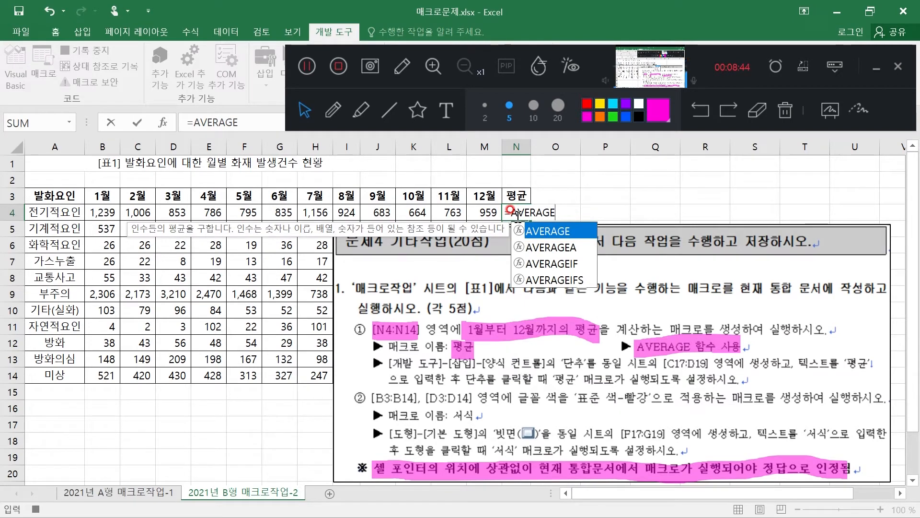
{"action": "type", "text": "("}
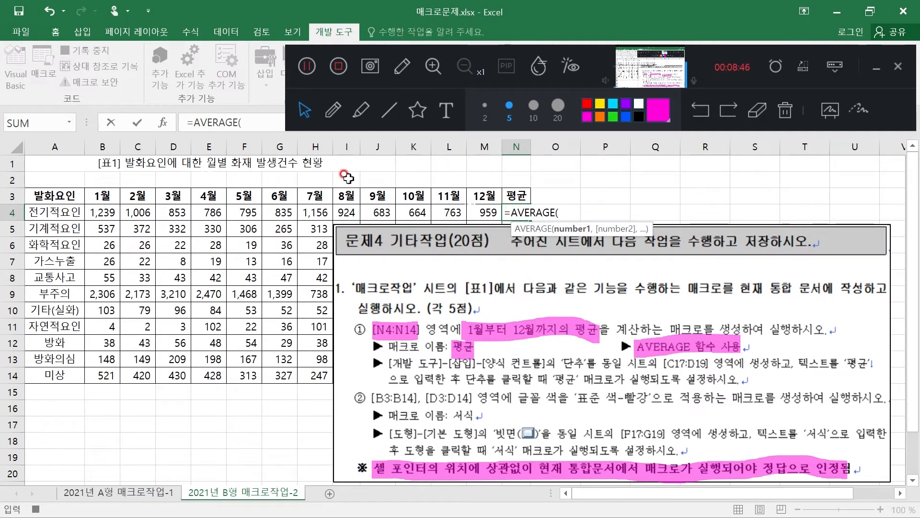
{"action": "left_click", "coordinate": [97, 212]}
{"action": "left_click_drag", "start_coordinate": [97, 212], "coordinate": [487, 209]}
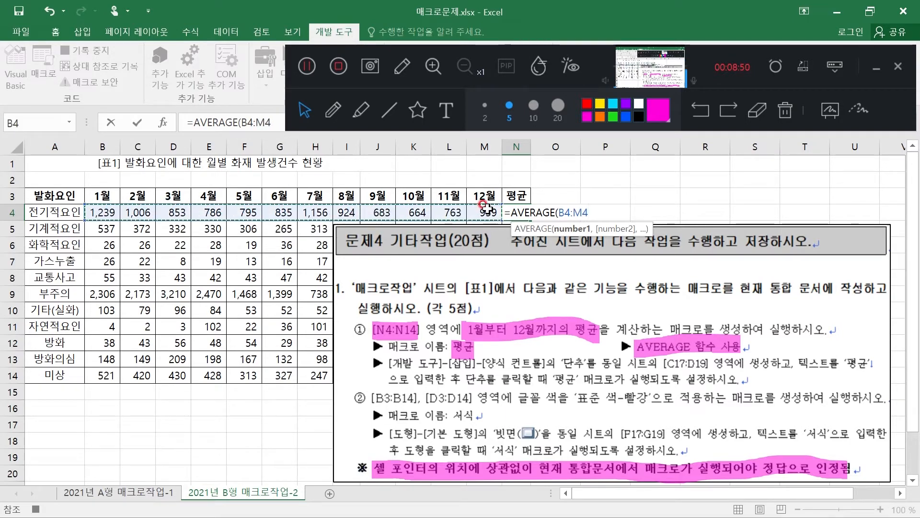
{"action": "type", "text": ")"}
{"action": "key", "text": "Return"}
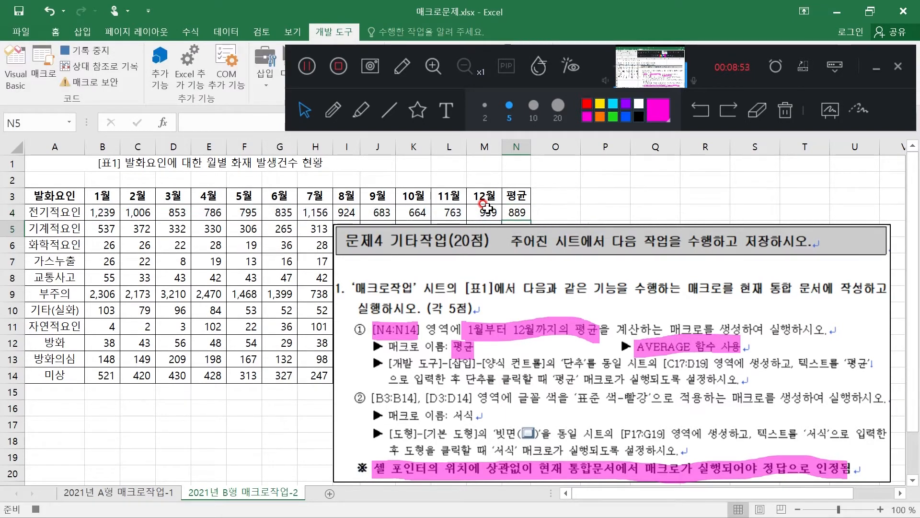
Move the task picture below the table and fill the N4 formula down through N14
{"action": "left_click", "coordinate": [515, 211]}
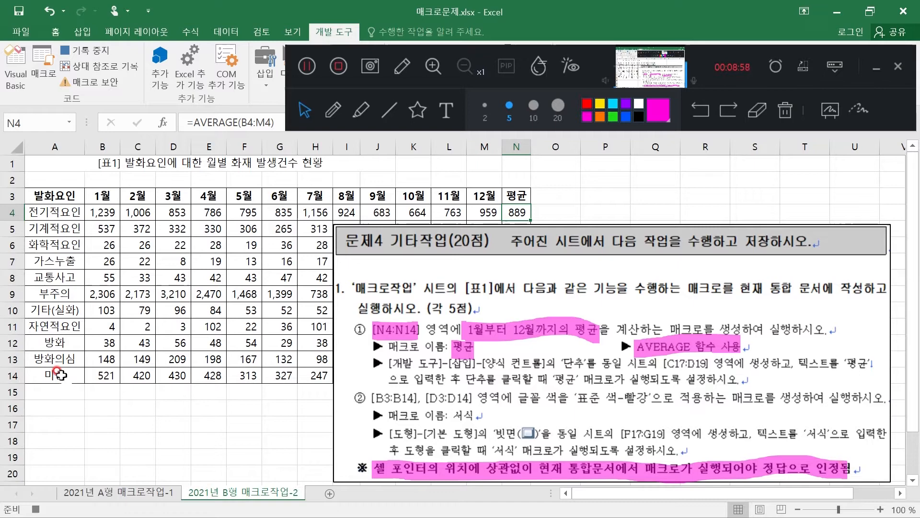
{"action": "left_click_drag", "start_coordinate": [500, 245], "coordinate": [450, 426]}
{"action": "left_click", "coordinate": [519, 211]}
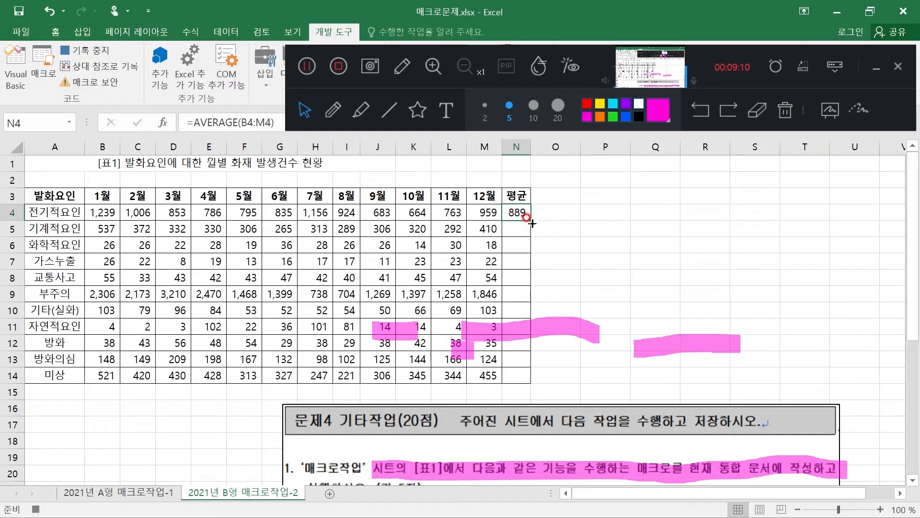
{"action": "left_click_drag", "start_coordinate": [529, 220], "coordinate": [529, 381]}
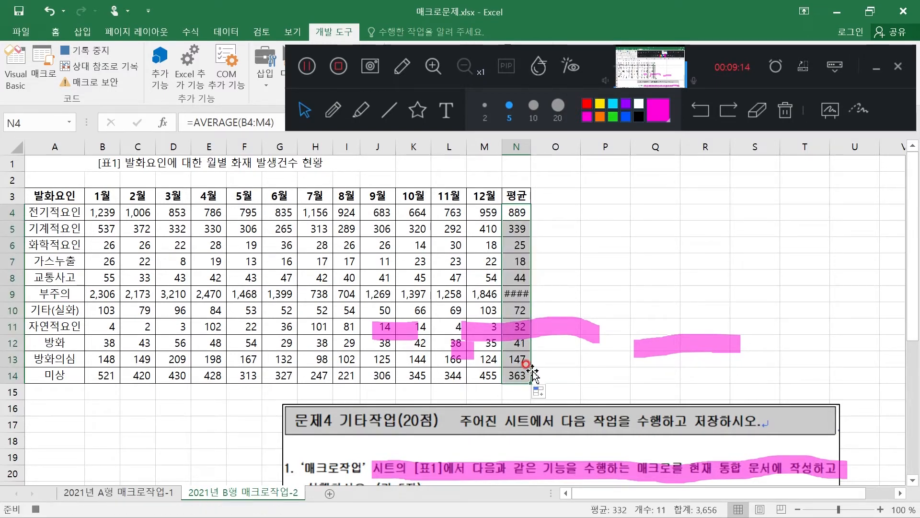
Fit the width of column N to its contents and stop recording the macro
{"action": "double_click", "coordinate": [529, 148]}
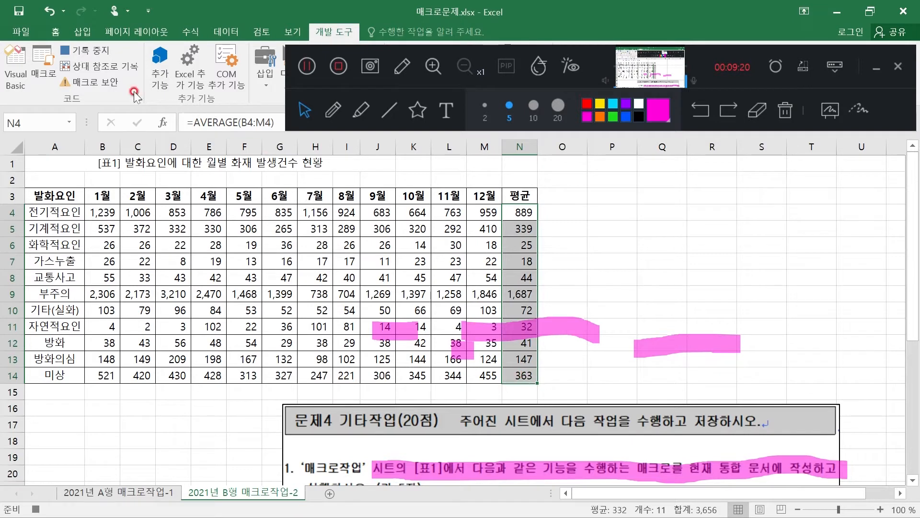
{"action": "left_click", "coordinate": [88, 51]}
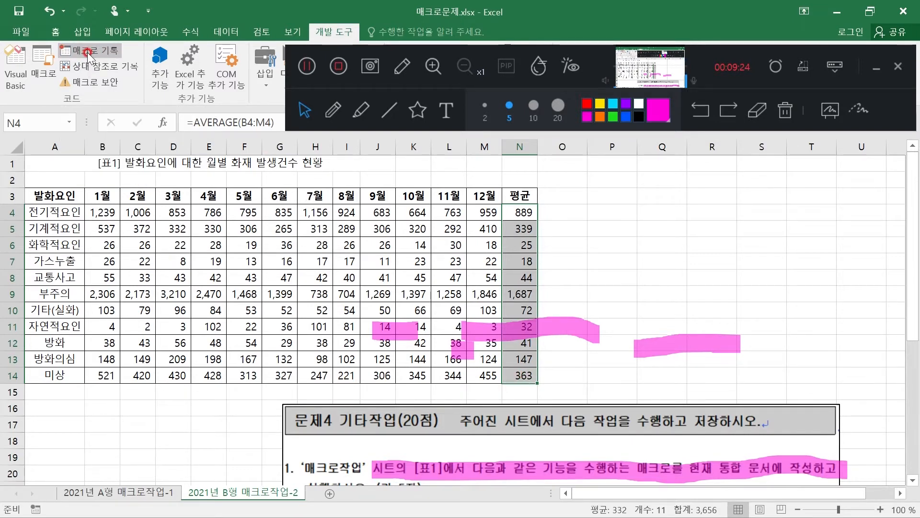
Bring the task picture back up and examine the 평균 button's required control type, cell range and caption
{"action": "left_click_drag", "start_coordinate": [506, 415], "coordinate": [600, 161]}
{"action": "left_click", "coordinate": [755, 115]}
{"action": "mouse_move", "coordinate": [751, 329]}
{"action": "left_mouse_down"}
{"action": "mouse_move", "coordinate": [497, 362]}
{"action": "mouse_move", "coordinate": [368, 354]}
{"action": "mouse_move", "coordinate": [453, 362]}
{"action": "left_mouse_up"}
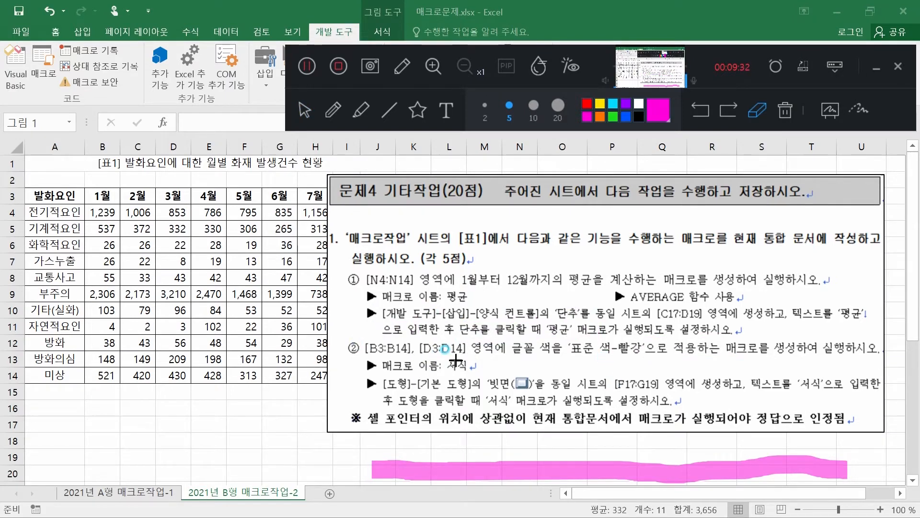
{"action": "left_click", "coordinate": [458, 460]}
{"action": "left_click", "coordinate": [361, 110]}
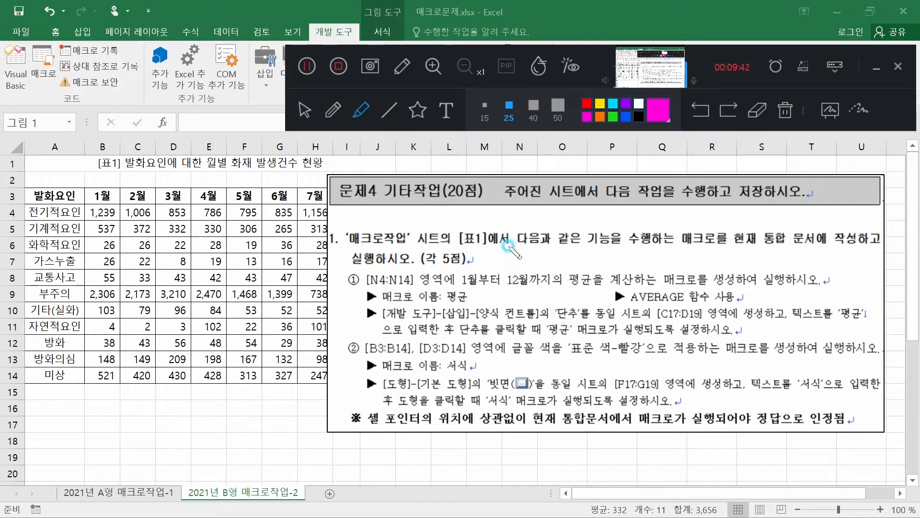
{"action": "left_click_drag", "start_coordinate": [549, 311], "coordinate": [709, 313]}
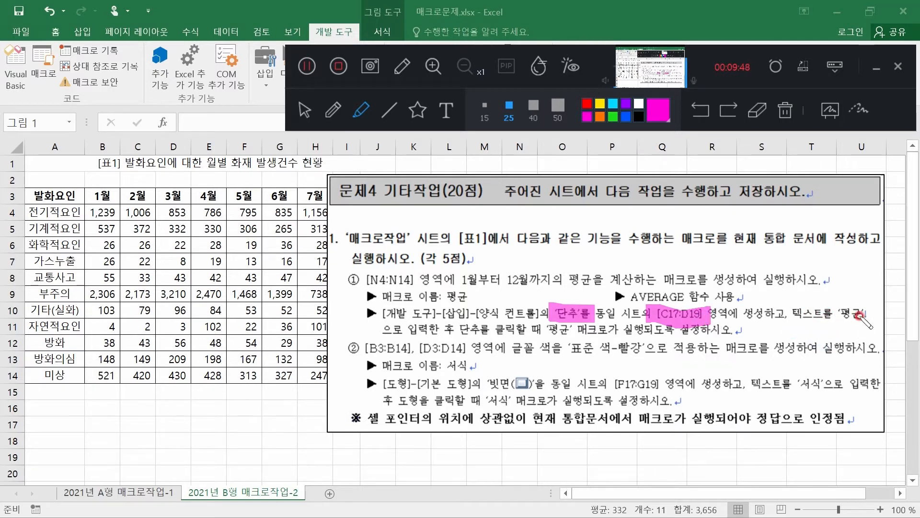
{"action": "left_click_drag", "start_coordinate": [833, 313], "coordinate": [870, 315]}
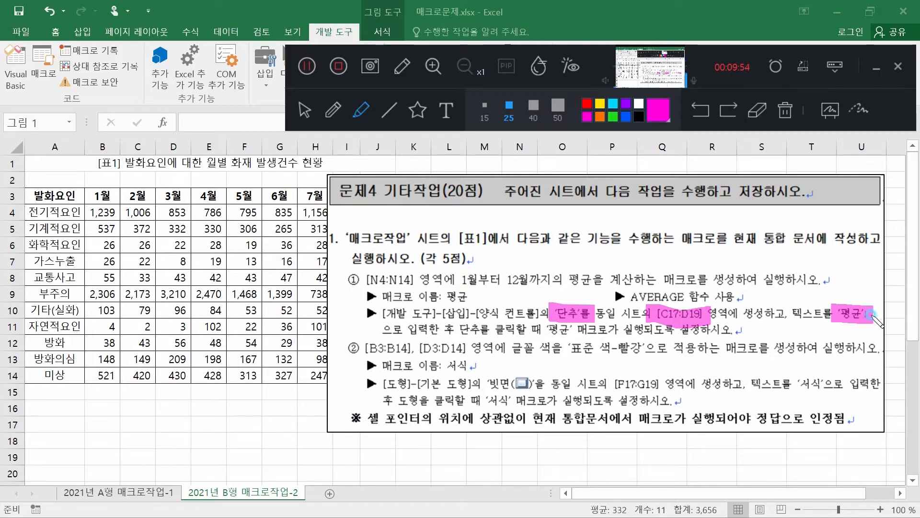
Draw a form control button across cells C17:D17 and assign the 평균 macro to it
{"action": "left_click", "coordinate": [303, 120]}
{"action": "left_click_drag", "start_coordinate": [752, 55], "coordinate": [735, 470]}
{"action": "left_click", "coordinate": [319, 64]}
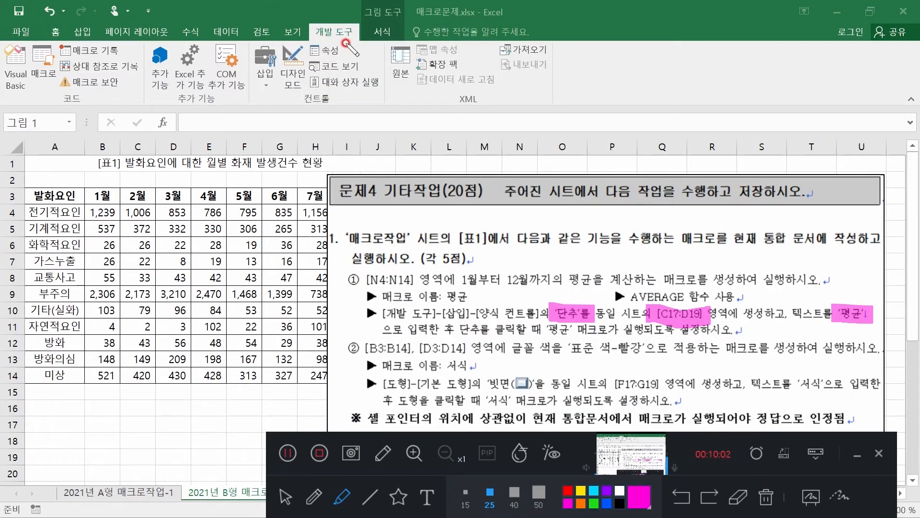
{"action": "left_click", "coordinate": [265, 69]}
{"action": "left_click", "coordinate": [288, 501]}
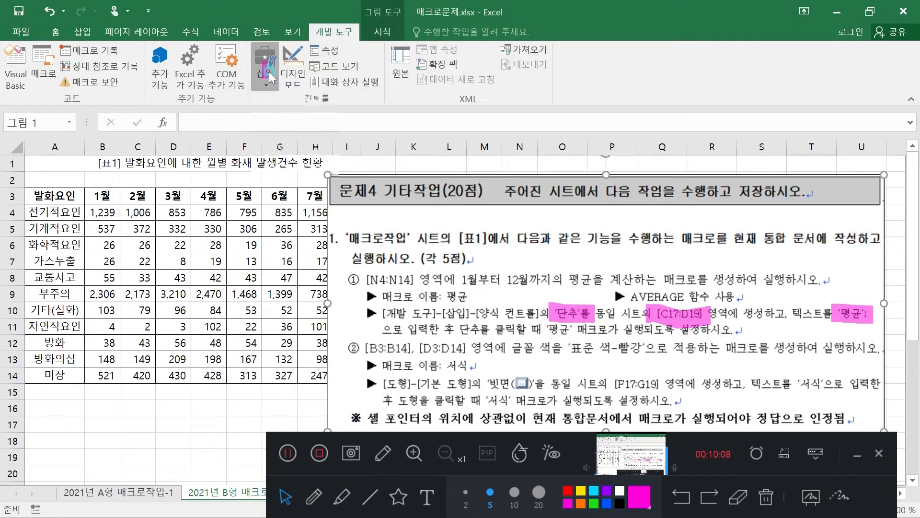
{"action": "left_click", "coordinate": [269, 73]}
{"action": "left_click", "coordinate": [259, 114]}
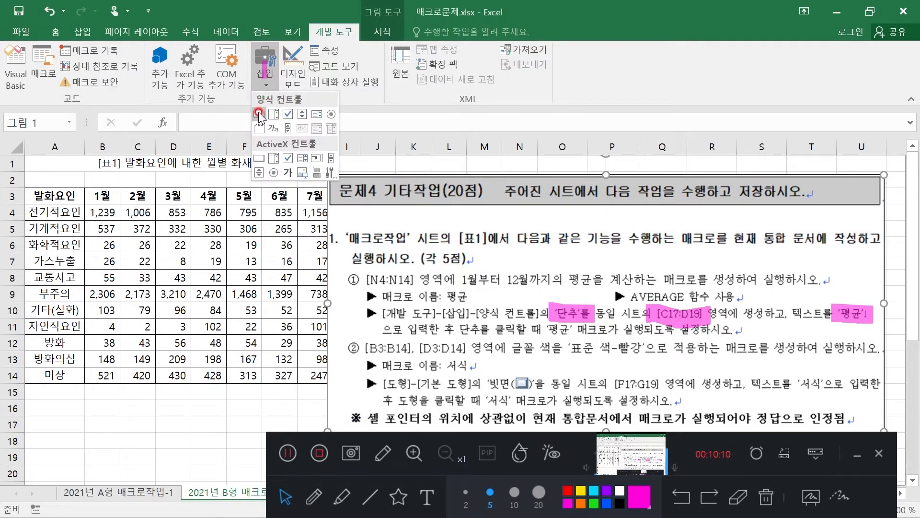
{"action": "left_click", "coordinate": [260, 114]}
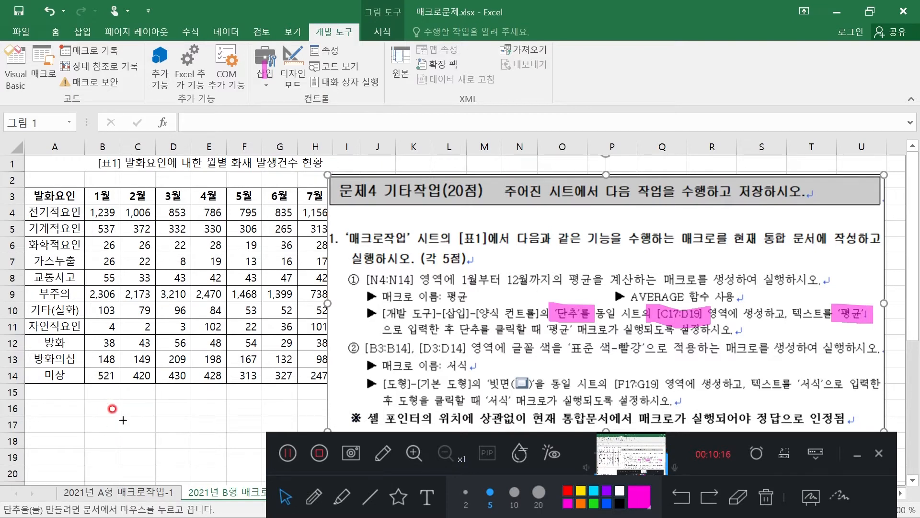
{"action": "left_click_drag", "start_coordinate": [121, 415], "coordinate": [190, 433]}
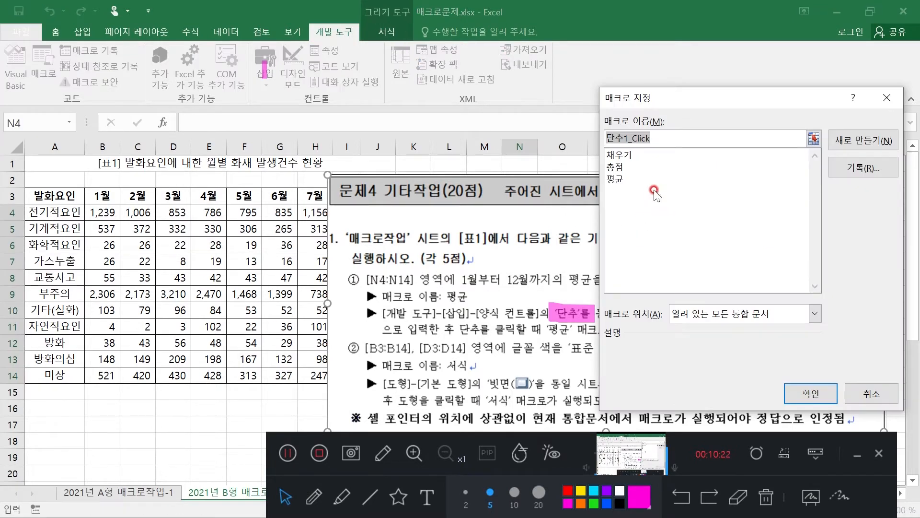
{"action": "left_click", "coordinate": [622, 180]}
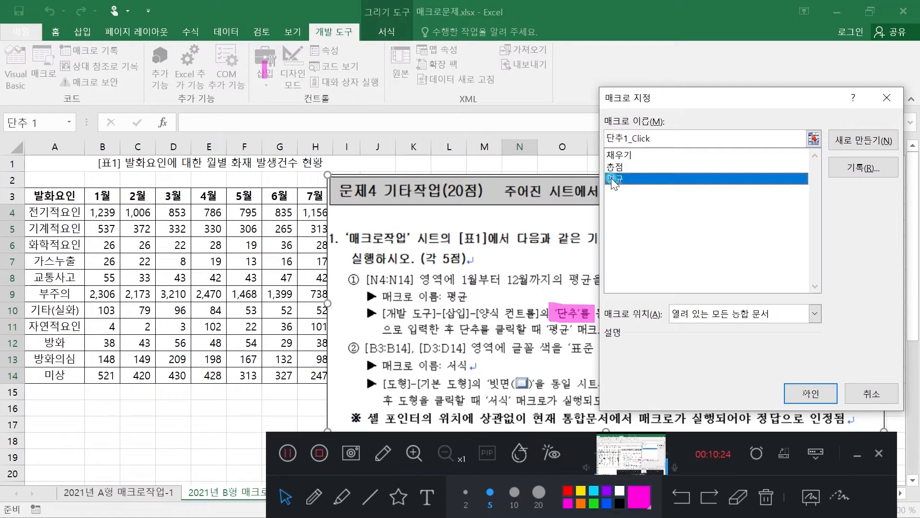
{"action": "left_click", "coordinate": [810, 394]}
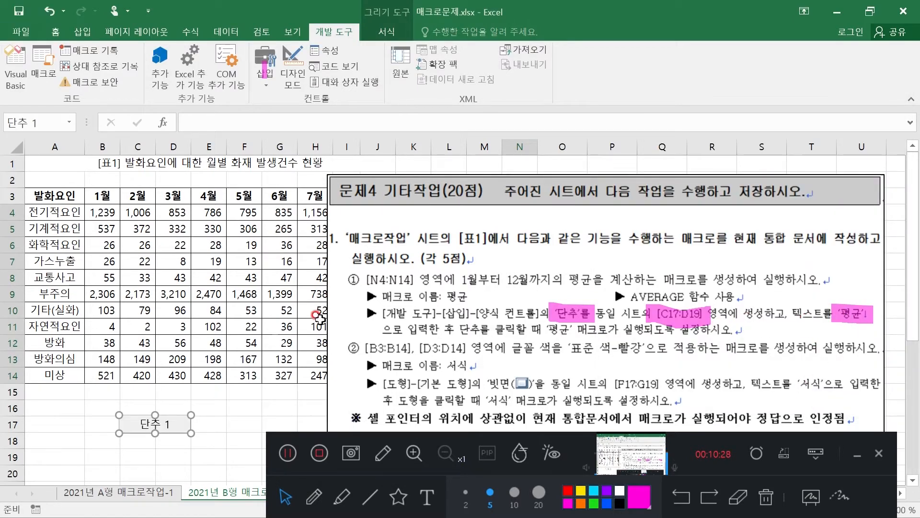
Replace the new button's caption with 평균1 and deselect the button
{"action": "left_click", "coordinate": [145, 423]}
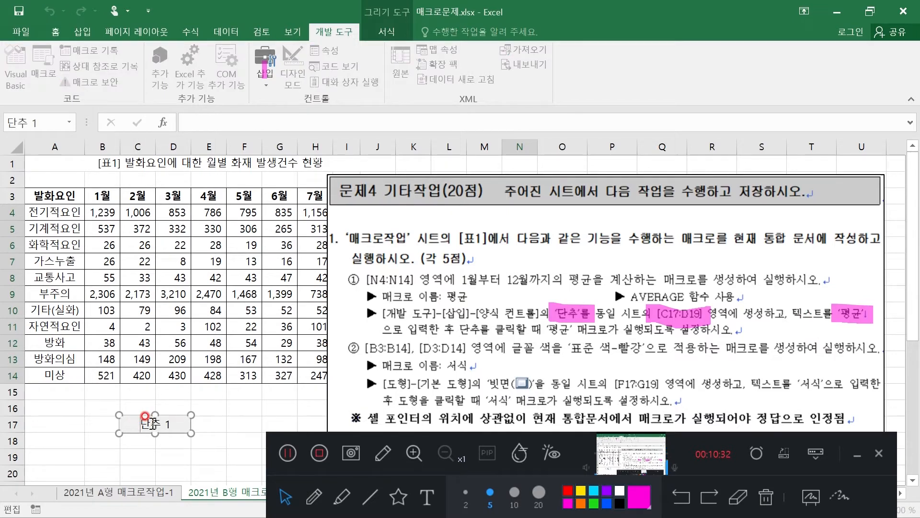
{"action": "type", "text": "VUDRBS"}
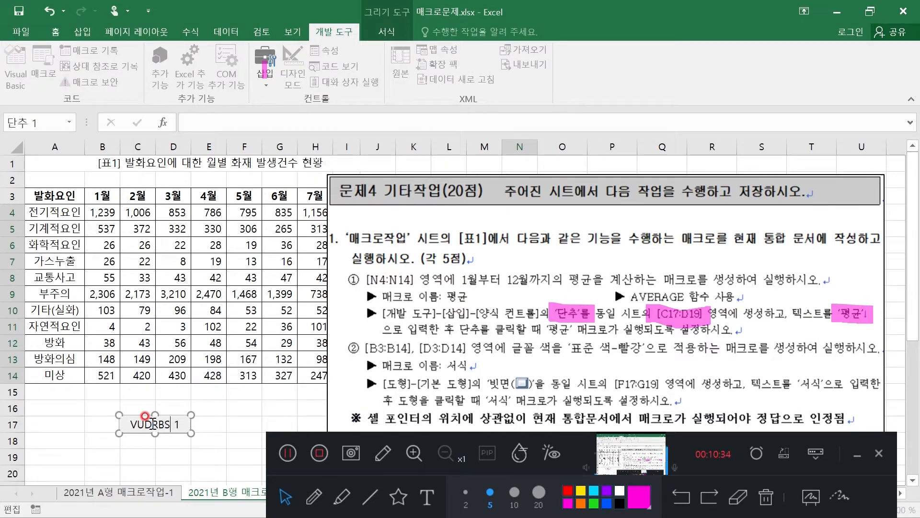
{"action": "key", "text": "Delete"}
{"action": "key", "text": "Delete"}
{"action": "key", "text": "BackSpace"}
{"action": "type", "text": "평균1"}
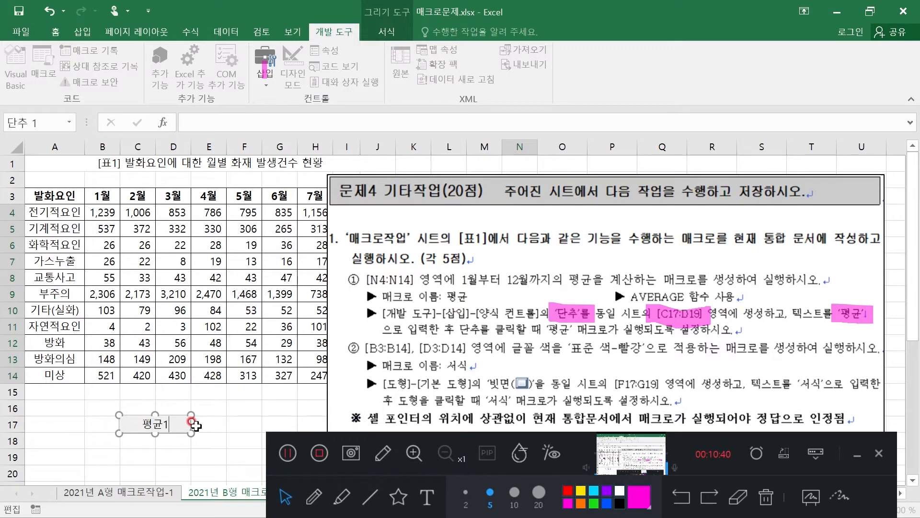
{"action": "left_click", "coordinate": [209, 409]}
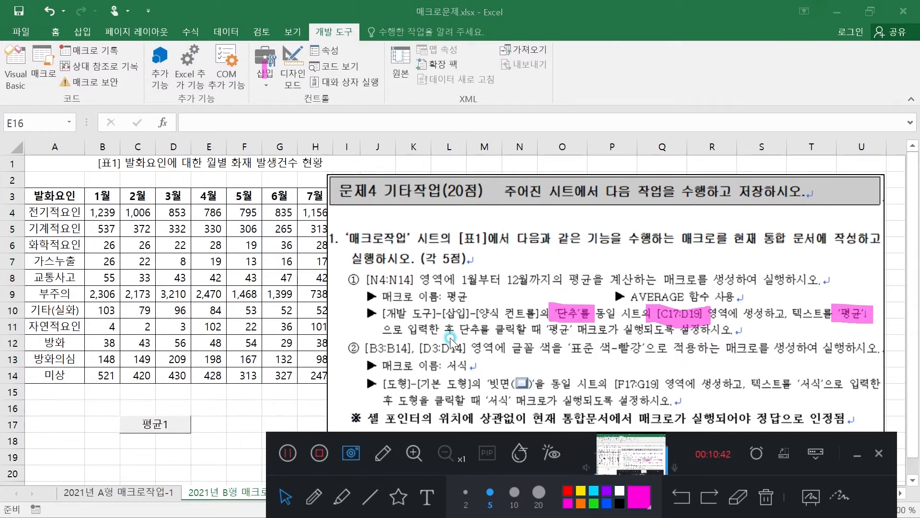
Clear the averages in N4:N14 and run the 평균1 button's macro with an empty cell below the table selected
{"action": "left_click_drag", "start_coordinate": [483, 195], "coordinate": [727, 208]}
{"action": "left_click_drag", "start_coordinate": [522, 210], "coordinate": [513, 373]}
{"action": "key", "text": "Delete"}
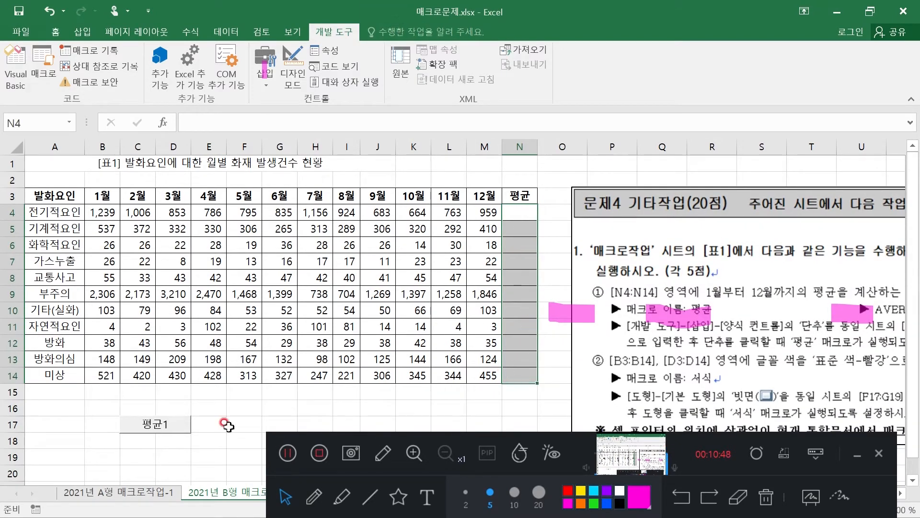
{"action": "left_click", "coordinate": [67, 400]}
{"action": "left_click", "coordinate": [67, 443]}
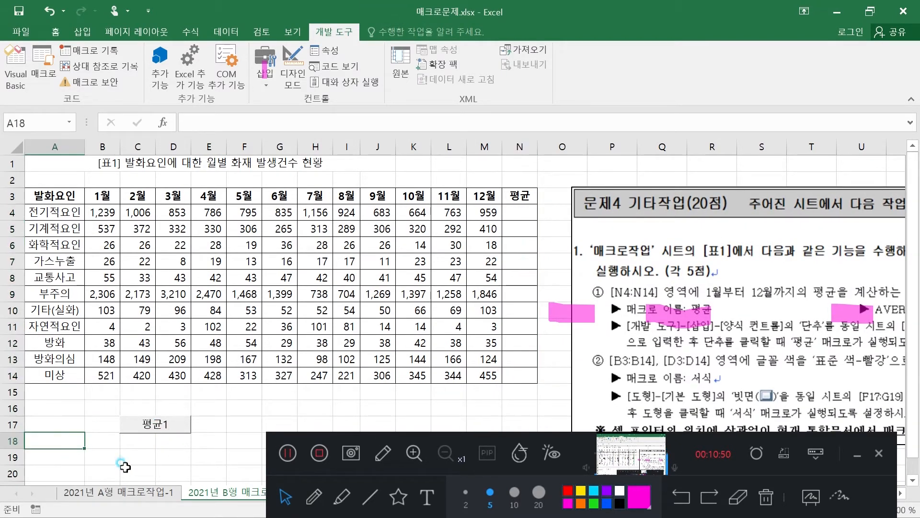
{"action": "left_click", "coordinate": [128, 472]}
{"action": "left_click", "coordinate": [156, 429]}
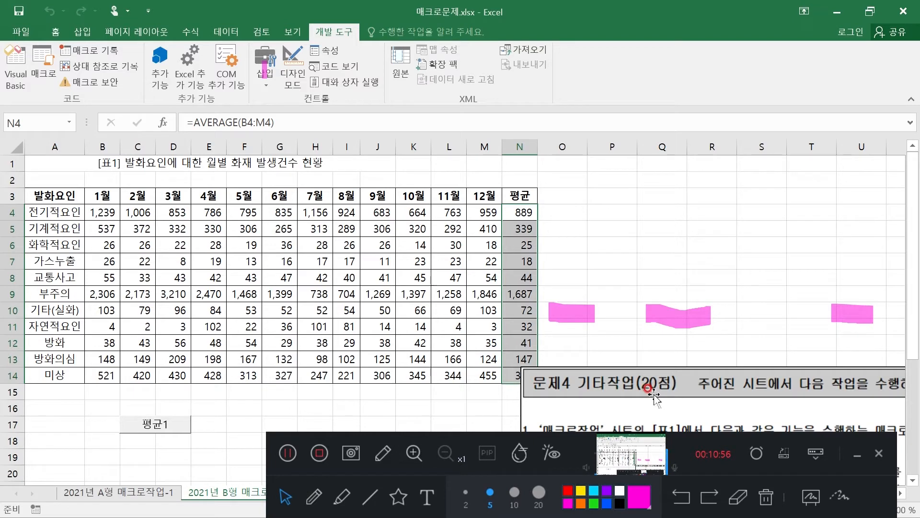
Move the task picture back up over the table's later months to uncover its full description
{"action": "left_click", "coordinate": [738, 497]}
{"action": "left_click_drag", "start_coordinate": [556, 298], "coordinate": [705, 329]}
{"action": "left_click", "coordinate": [850, 314]}
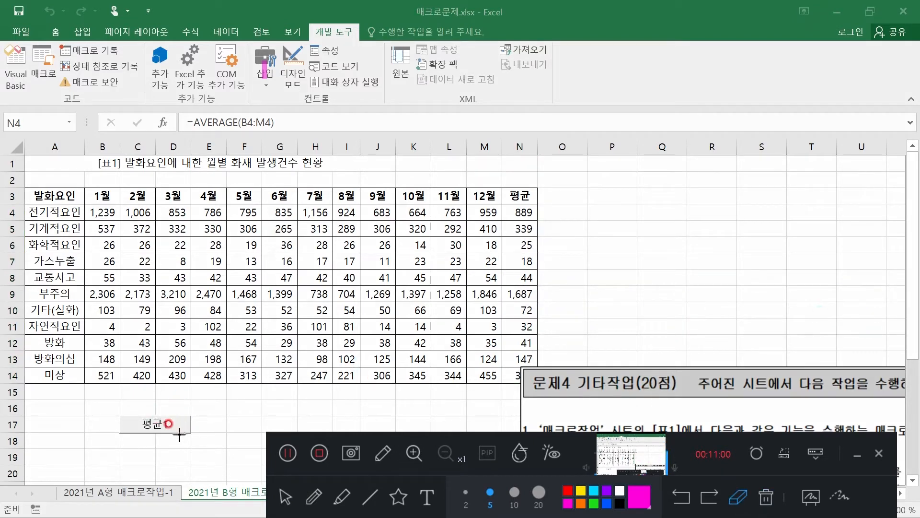
{"action": "left_click", "coordinate": [286, 498]}
{"action": "left_click_drag", "start_coordinate": [622, 386], "coordinate": [452, 184]}
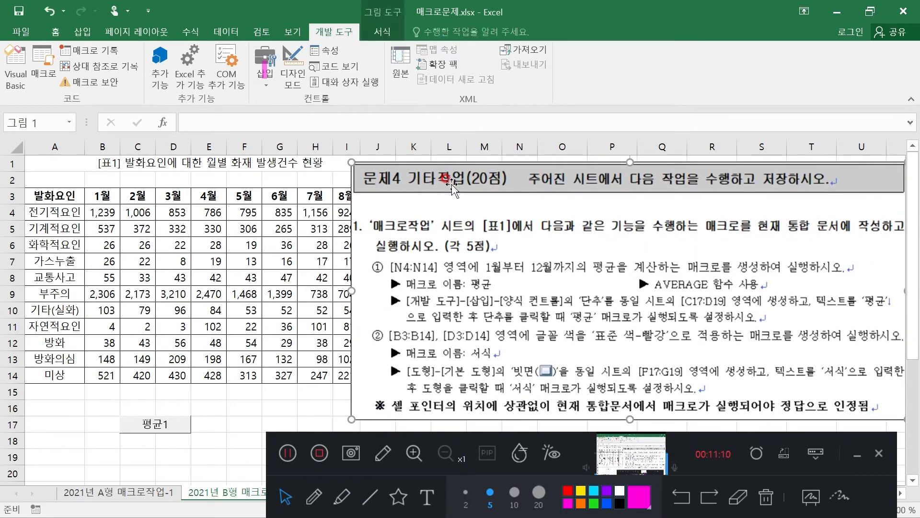
{"action": "left_click", "coordinate": [340, 499]}
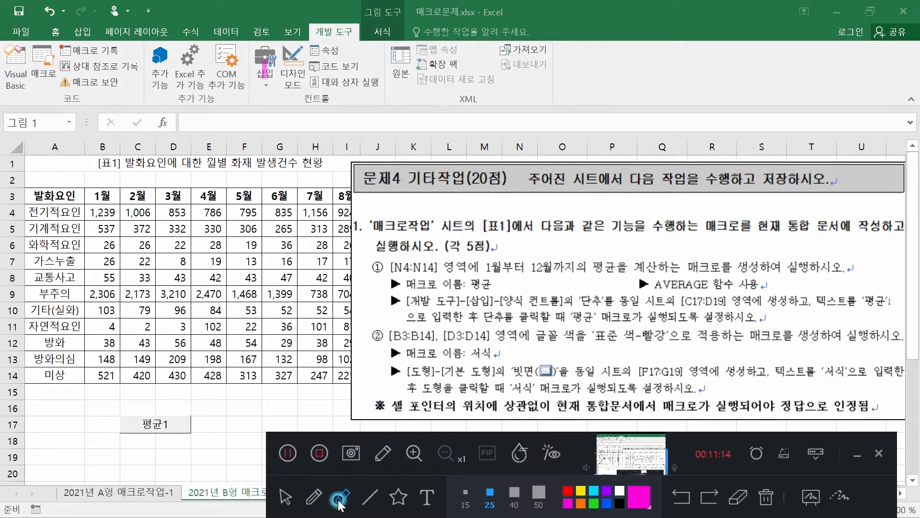
{"action": "left_click_drag", "start_coordinate": [382, 334], "coordinate": [486, 338]}
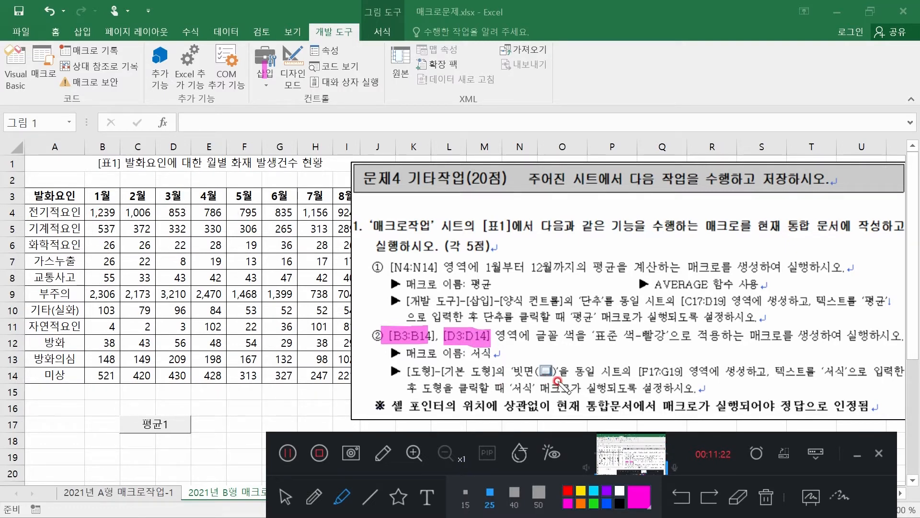
{"action": "left_click_drag", "start_coordinate": [629, 338], "coordinate": [668, 338]}
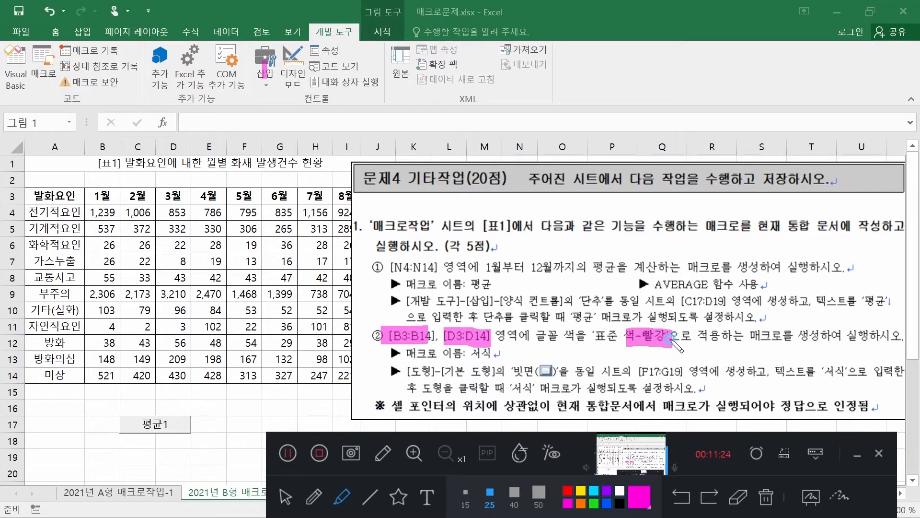
{"action": "left_click_drag", "start_coordinate": [512, 370], "coordinate": [697, 372]}
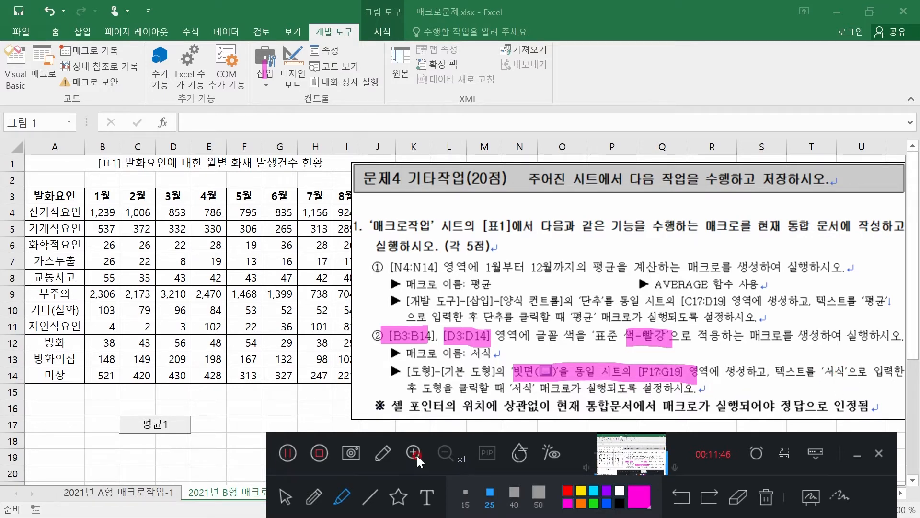
{"action": "left_click", "coordinate": [283, 497]}
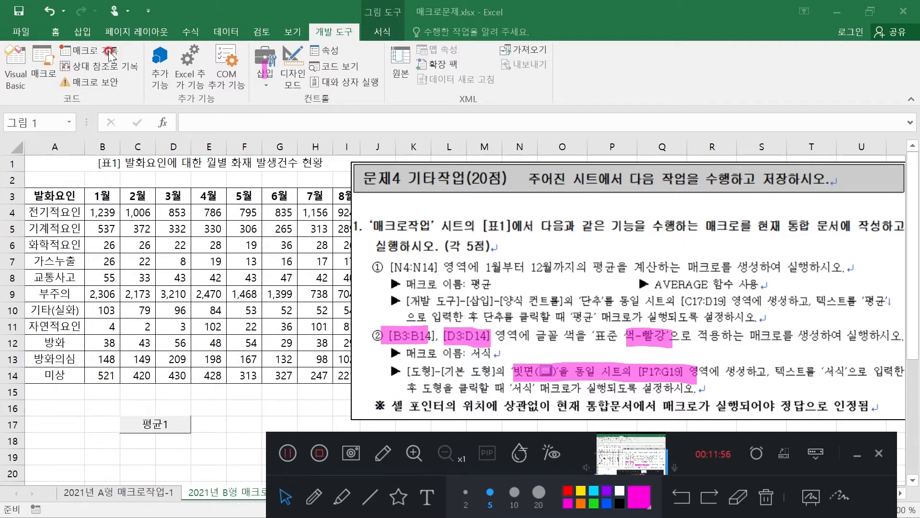
Start recording a new macro named 서식, stored in the current workbook
{"action": "left_click", "coordinate": [97, 50]}
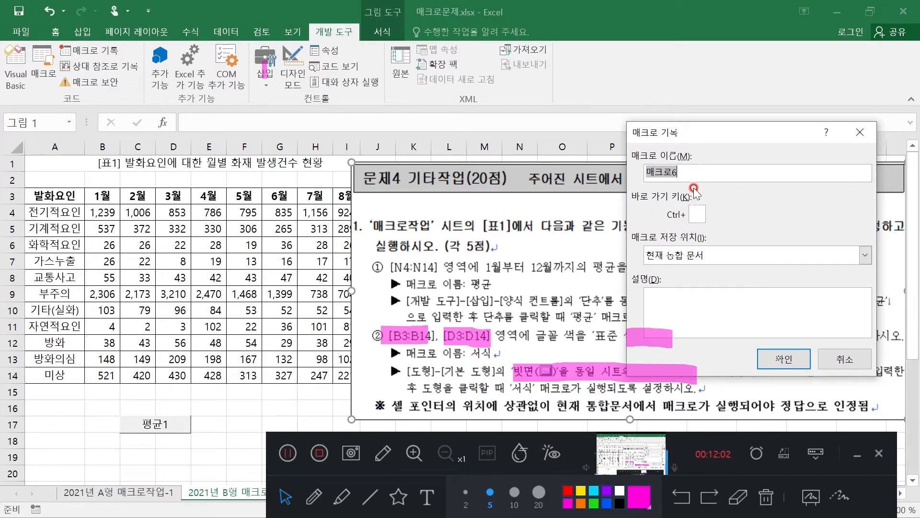
{"action": "type", "text": "서식"}
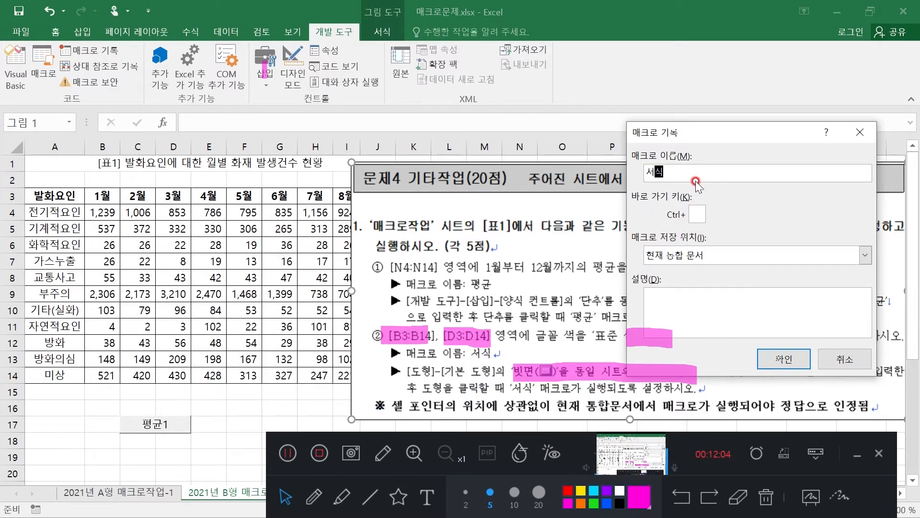
{"action": "left_click", "coordinate": [779, 360]}
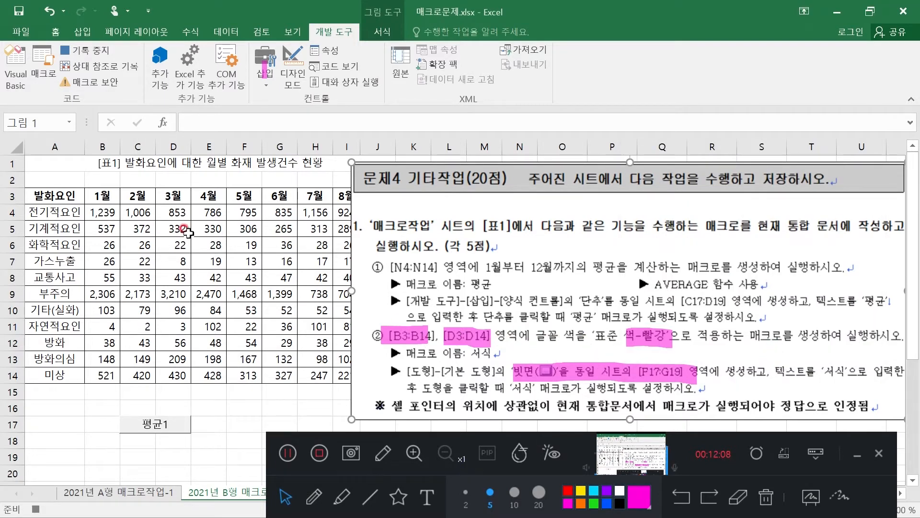
Apply the standard red font colour to B3:B14 and D3:D14 together, and stop the macro recording
{"action": "left_click_drag", "start_coordinate": [102, 196], "coordinate": [106, 372]}
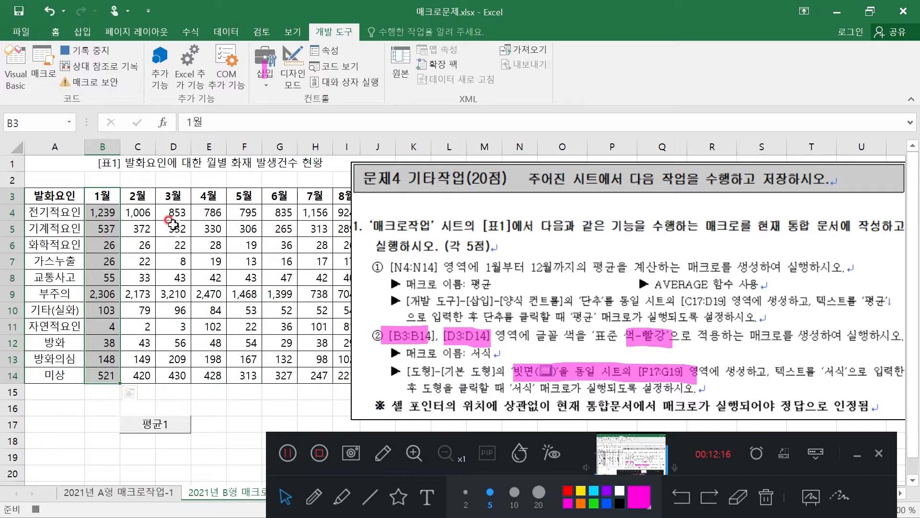
{"action": "left_click", "coordinate": [172, 197], "text": "ctrl"}
{"action": "left_click_drag", "start_coordinate": [172, 196], "coordinate": [163, 374]}
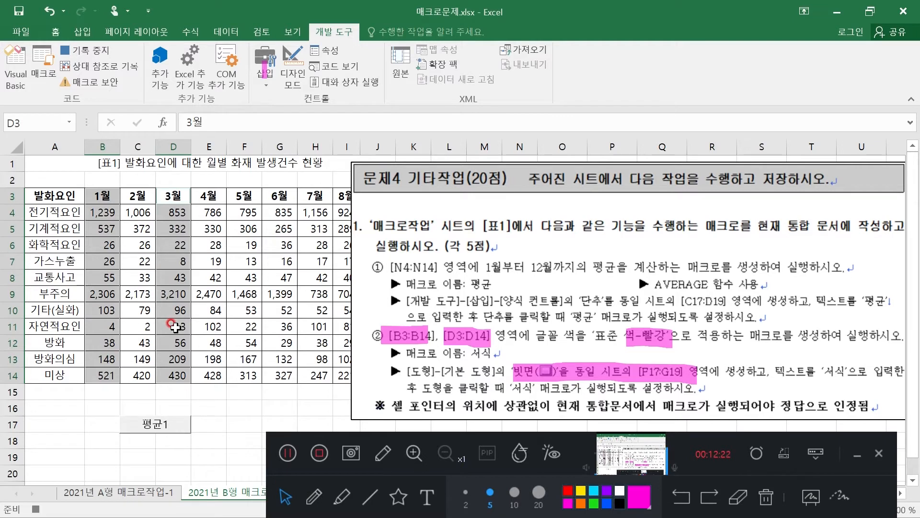
{"action": "left_click", "coordinate": [56, 32]}
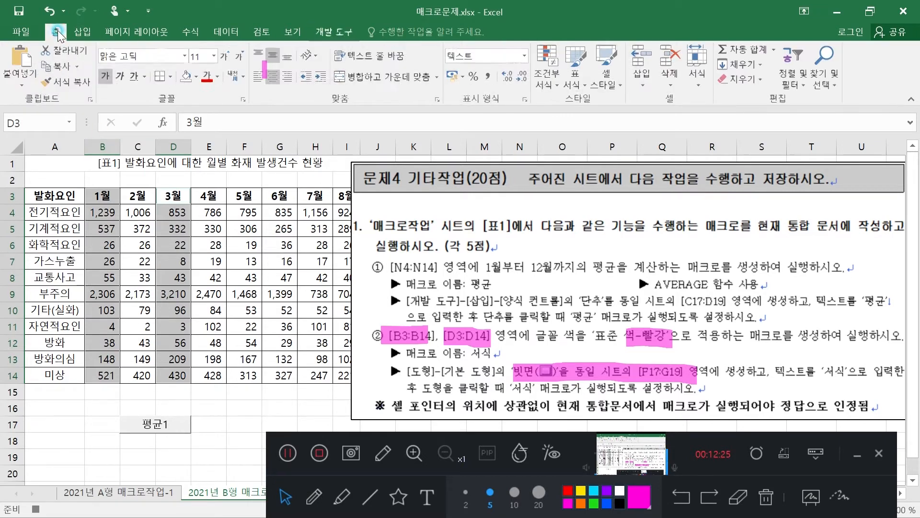
{"action": "left_click", "coordinate": [218, 77]}
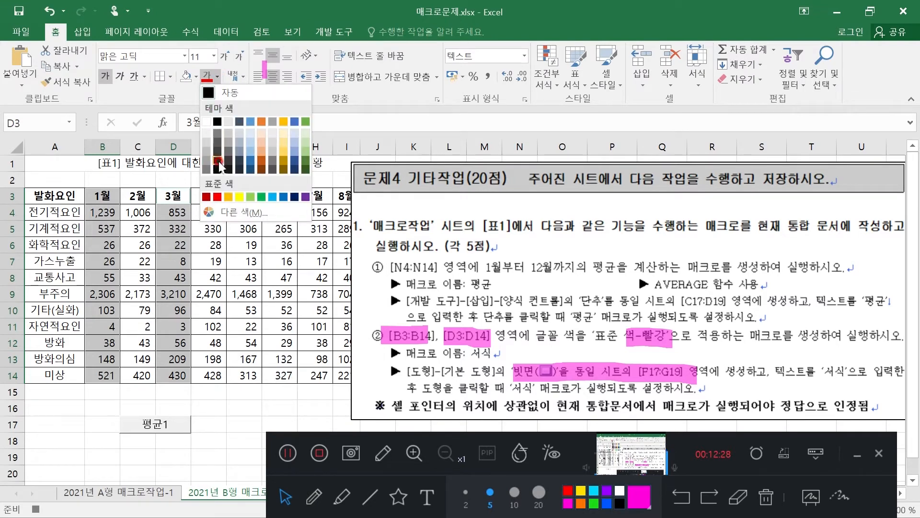
{"action": "left_click", "coordinate": [218, 196]}
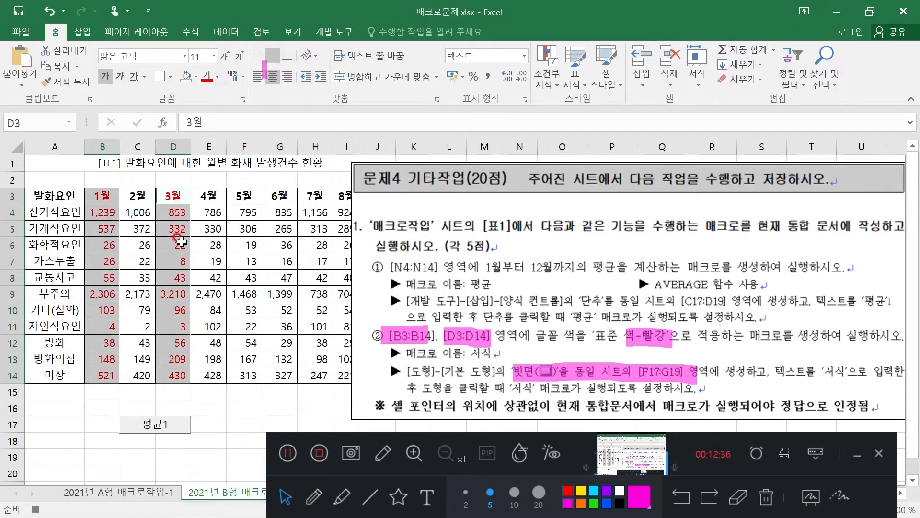
{"action": "left_click", "coordinate": [335, 32]}
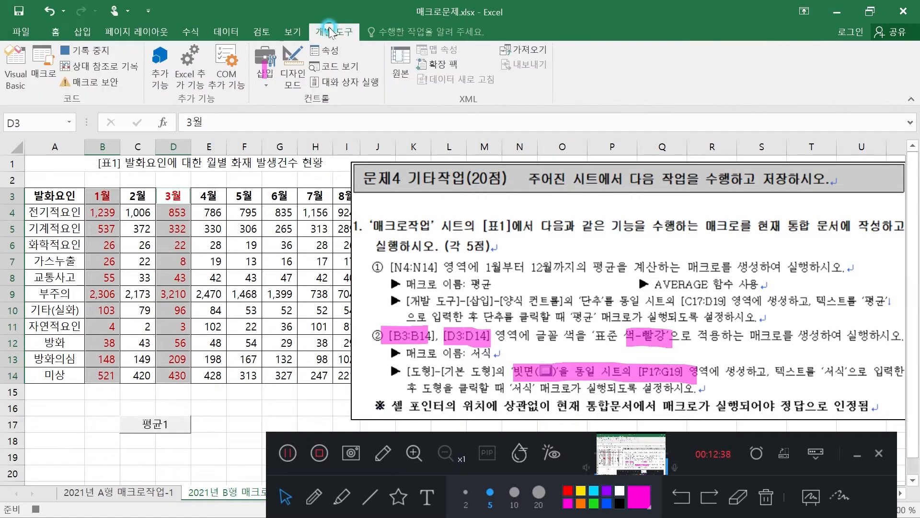
{"action": "left_click", "coordinate": [95, 50]}
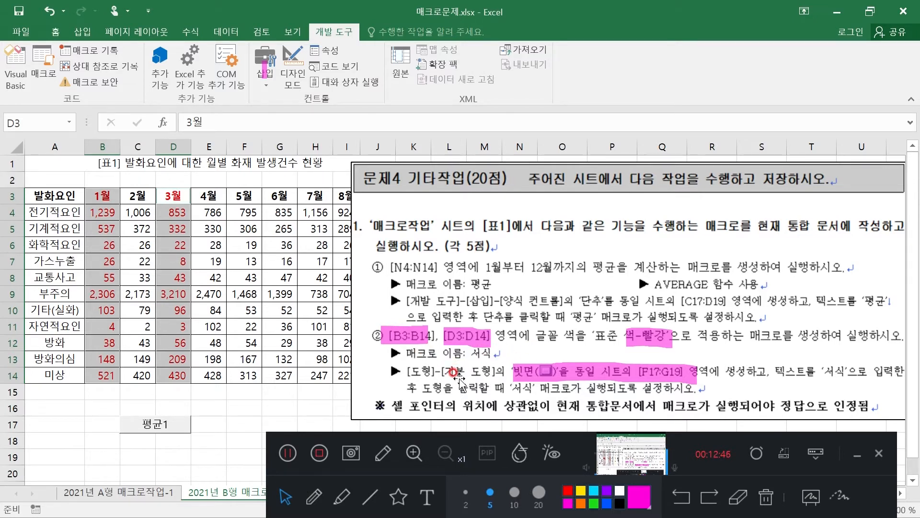
Run the 평균1 button's macro and enlarge the button to fill cells C17:D19
{"action": "left_click", "coordinate": [172, 426]}
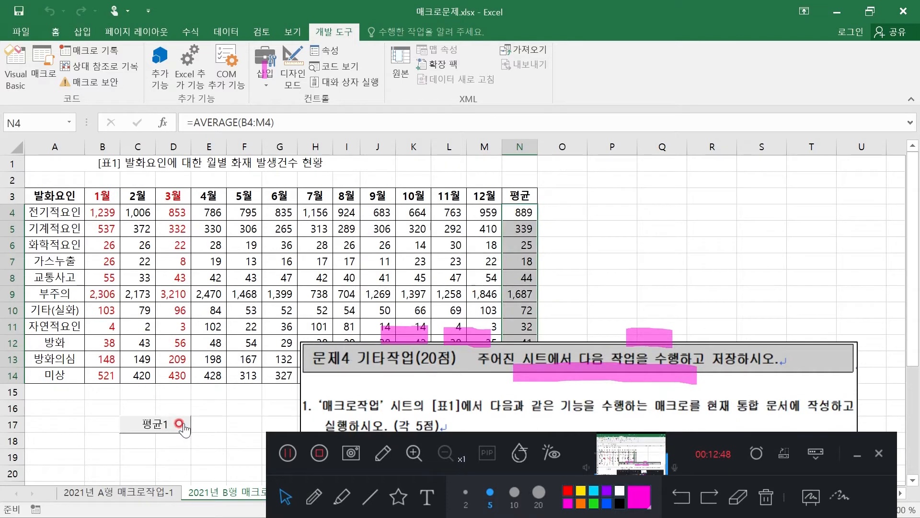
{"action": "right_click", "coordinate": [177, 425]}
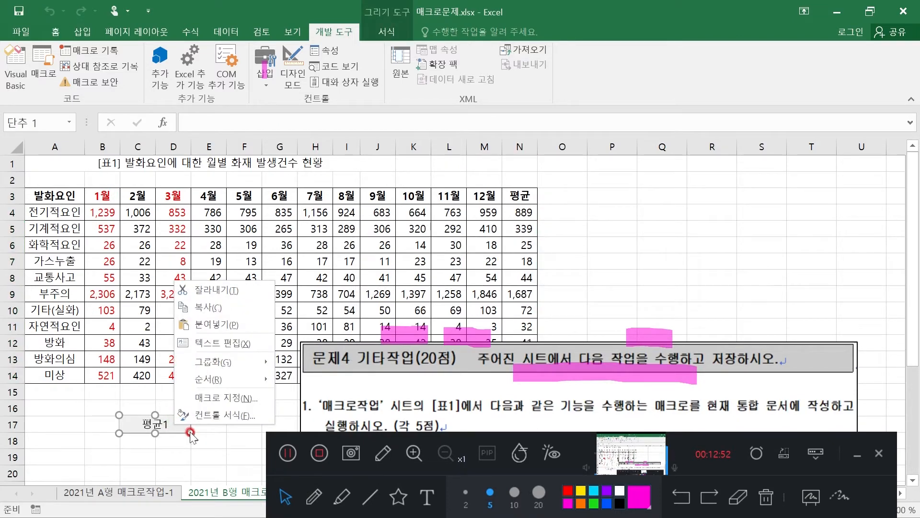
{"action": "left_click", "coordinate": [190, 433]}
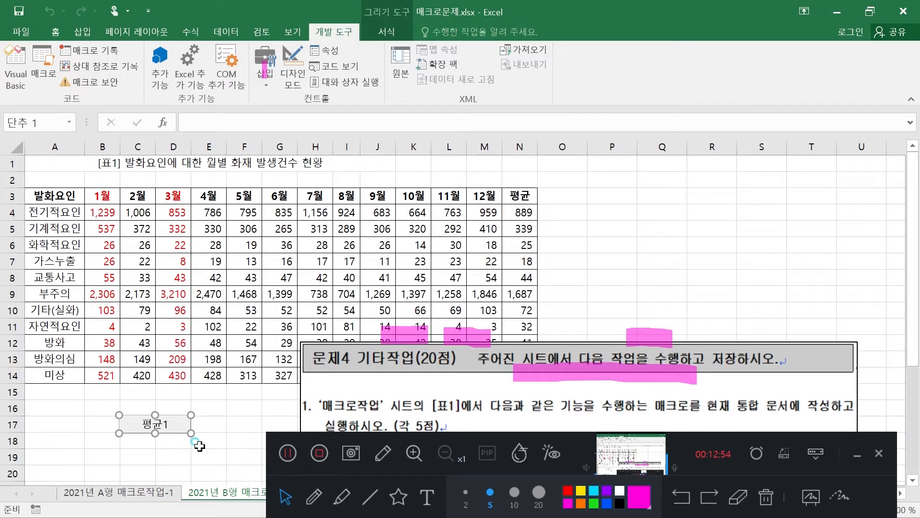
{"action": "left_click_drag", "start_coordinate": [191, 433], "coordinate": [187, 464]}
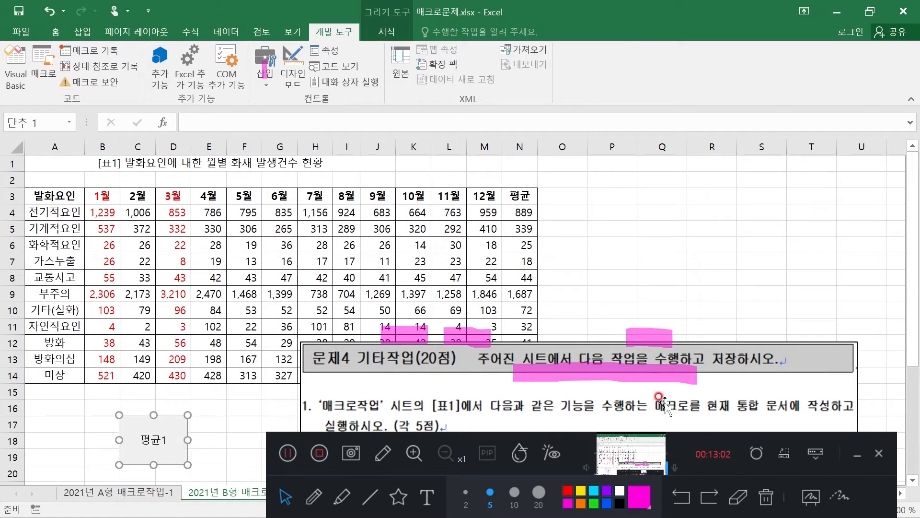
Clear the marker strokes and move the task picture up to the sheet's first rows so its whole text is readable
{"action": "left_click", "coordinate": [739, 498]}
{"action": "mouse_move", "coordinate": [723, 314]}
{"action": "left_mouse_down"}
{"action": "mouse_move", "coordinate": [599, 376]}
{"action": "mouse_move", "coordinate": [396, 389]}
{"action": "mouse_move", "coordinate": [371, 334]}
{"action": "left_mouse_up"}
{"action": "left_click", "coordinate": [286, 498]}
{"action": "left_click", "coordinate": [594, 280]}
{"action": "left_click_drag", "start_coordinate": [552, 363], "coordinate": [611, 96]}
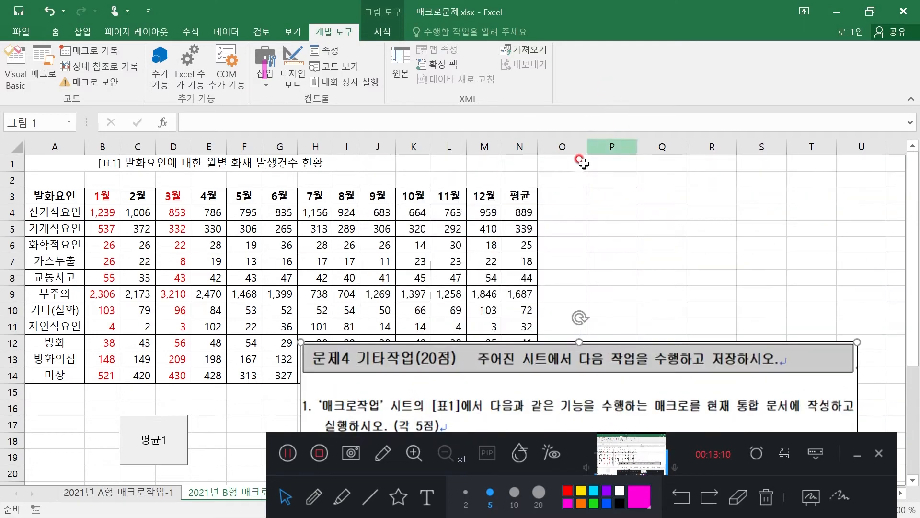
{"action": "left_click_drag", "start_coordinate": [550, 347], "coordinate": [568, 172]}
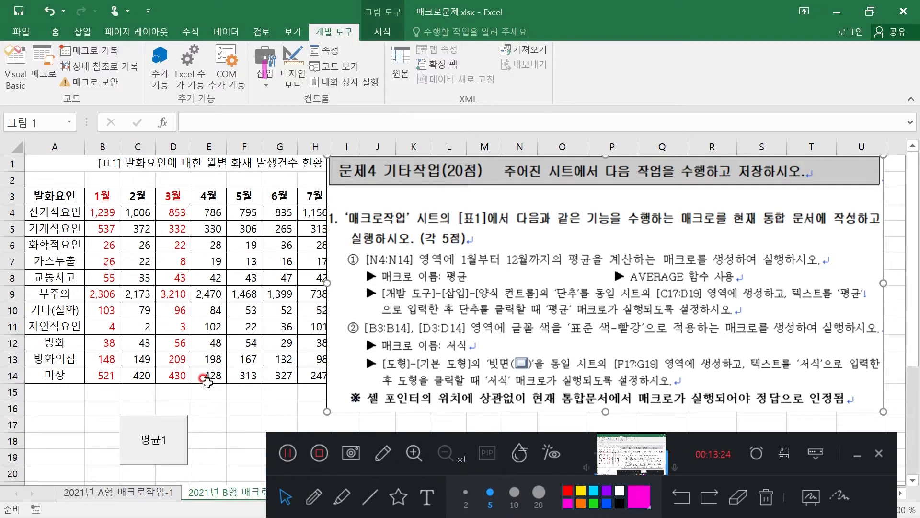
Draw a bevel (빗면) basic shape about 2.47 cm wide and 1.83 cm high over cells F17:G19
{"action": "left_click", "coordinate": [82, 29]}
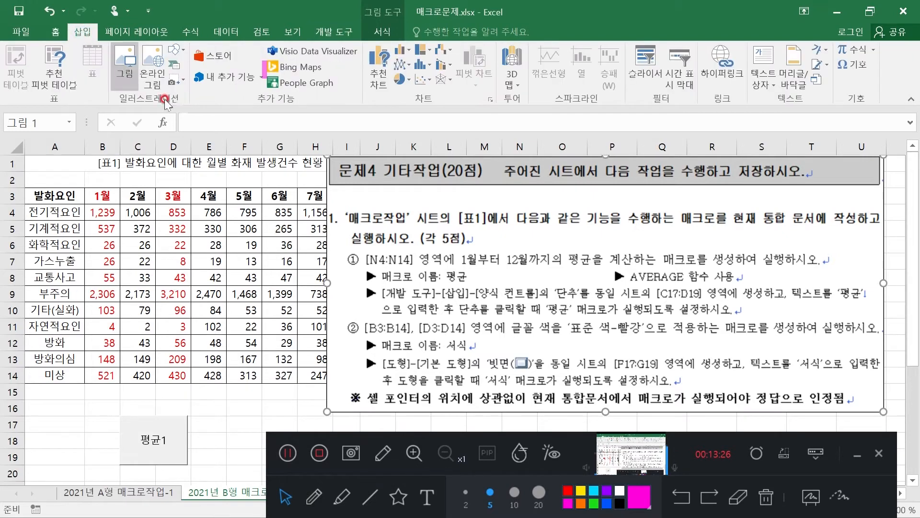
{"action": "left_click", "coordinate": [186, 53]}
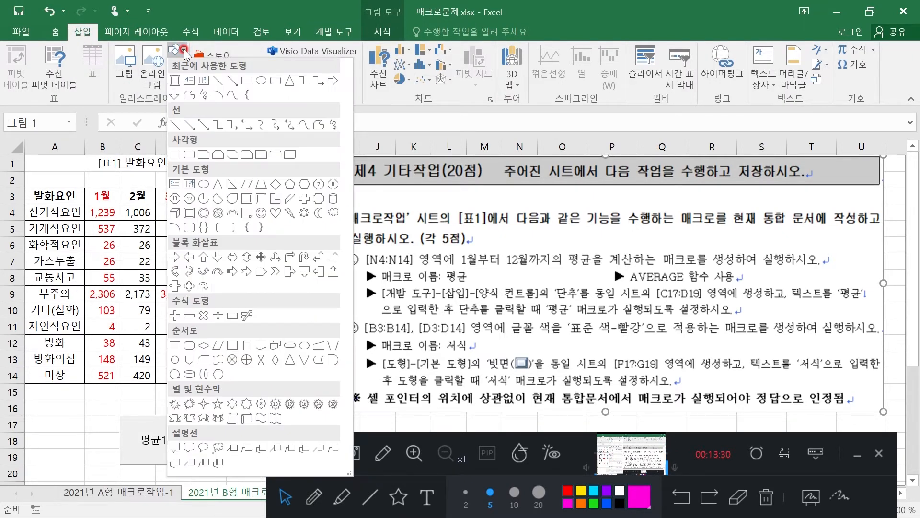
{"action": "left_click", "coordinate": [189, 215]}
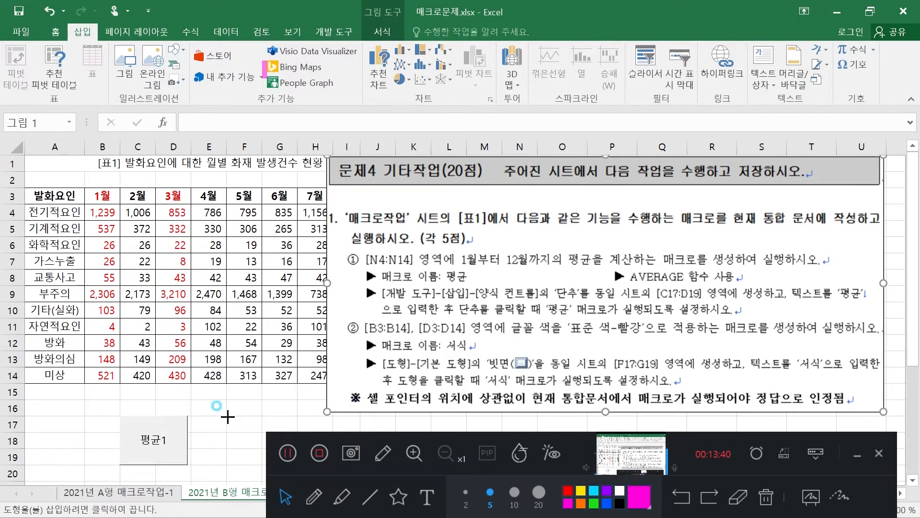
{"action": "mouse_move", "coordinate": [227, 416]}
{"action": "left_mouse_down"}
{"action": "mouse_move", "coordinate": [266, 422]}
{"action": "mouse_move", "coordinate": [295, 444]}
{"action": "mouse_move", "coordinate": [293, 465]}
{"action": "left_mouse_up"}
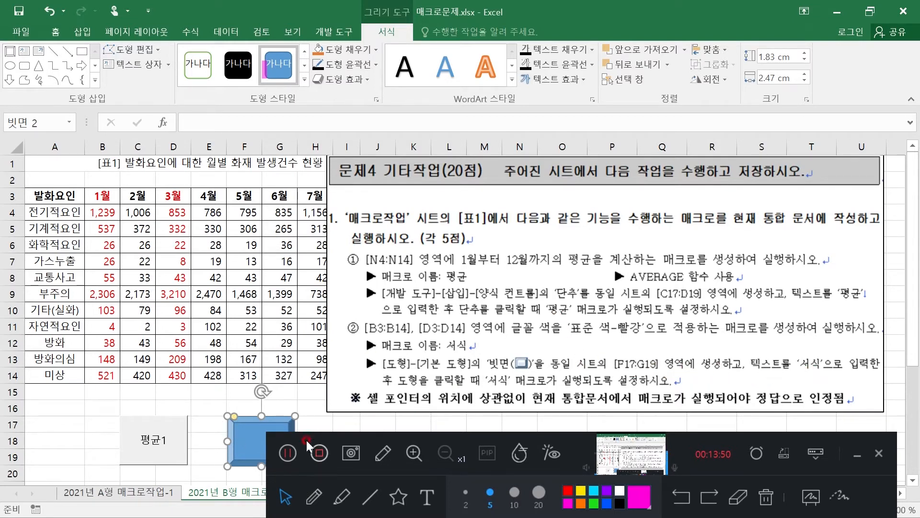
Enter 서식 as the bevel shape's text and centre it both vertically and horizontally
{"action": "type", "text": "서식"}
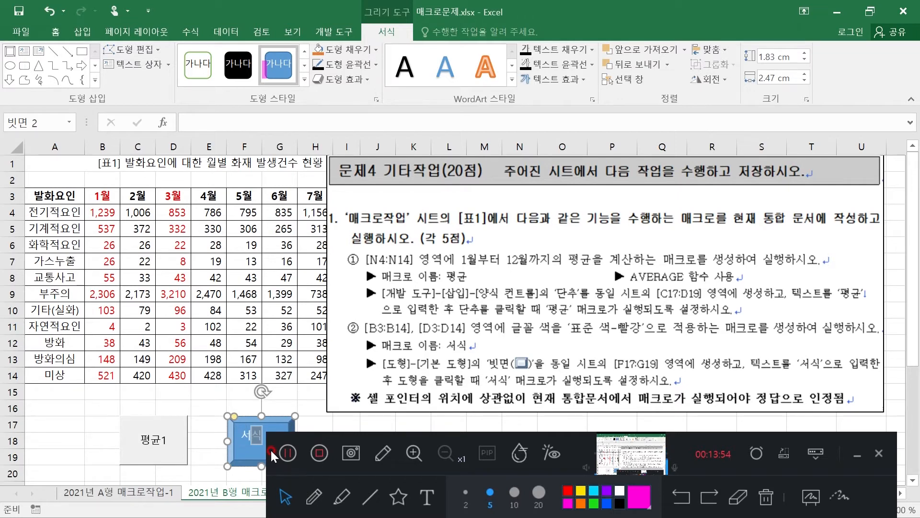
{"action": "left_click", "coordinate": [56, 31]}
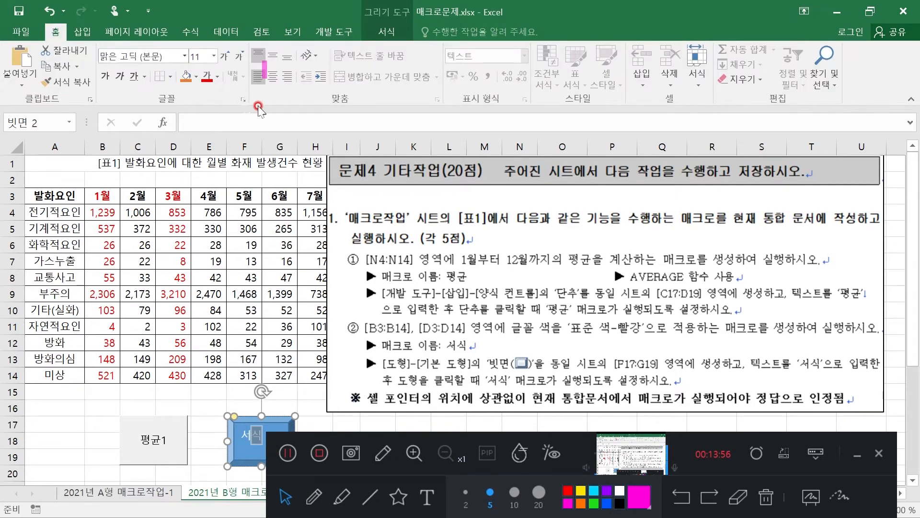
{"action": "left_click", "coordinate": [273, 55]}
{"action": "left_click", "coordinate": [273, 76]}
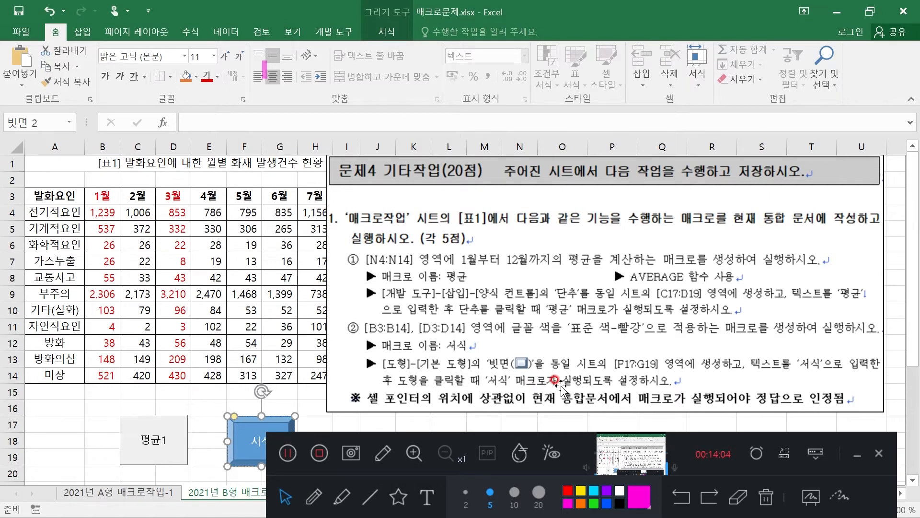
Assign the 서식 macro to the bevel shape
{"action": "right_click", "coordinate": [248, 437]}
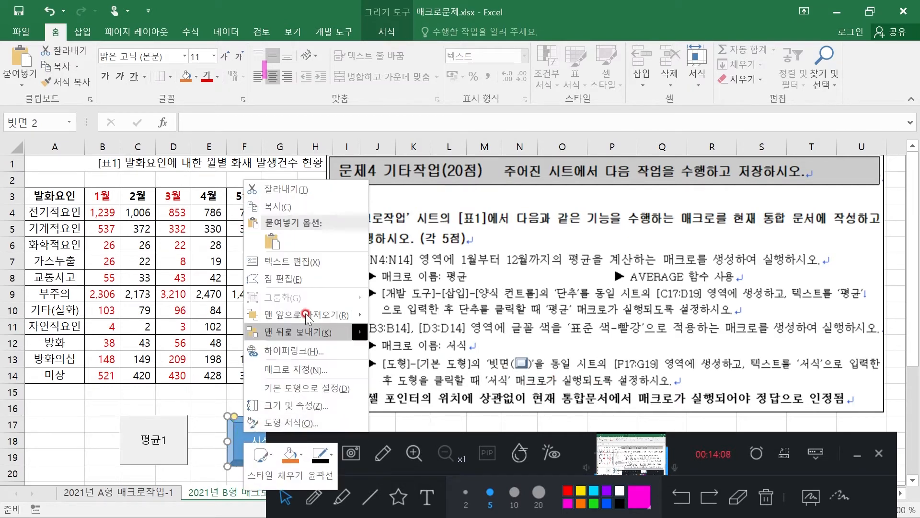
{"action": "left_click", "coordinate": [296, 369]}
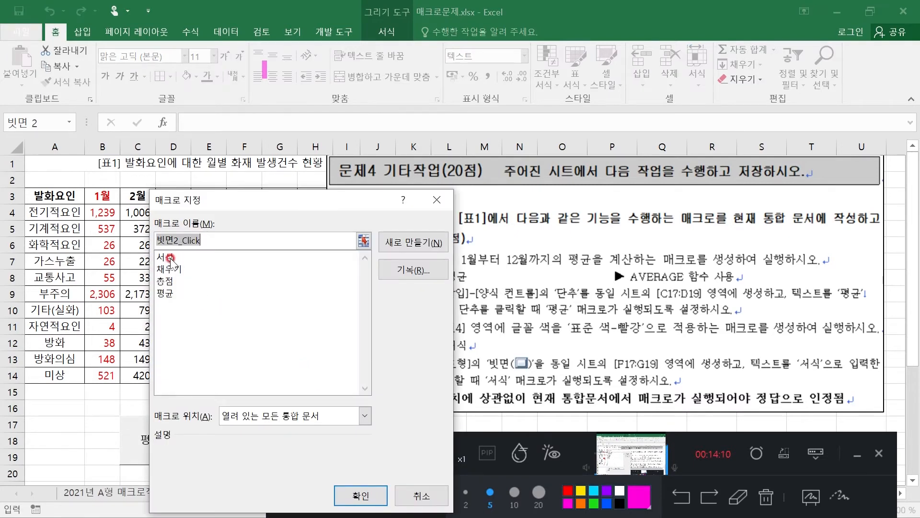
{"action": "left_click", "coordinate": [168, 258]}
{"action": "left_click", "coordinate": [360, 495]}
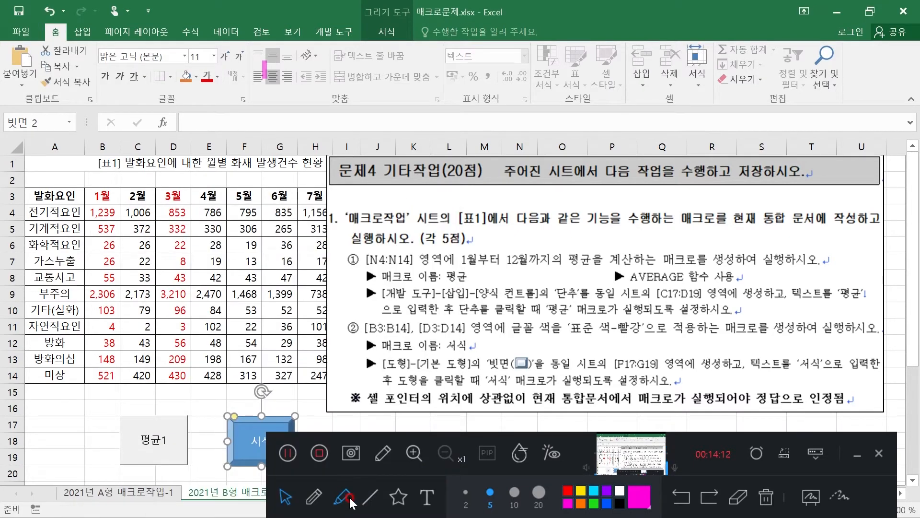
Reset the font colour of B3:D14 to automatic and run the bevel shape's macro with an empty cell below the table selected
{"action": "left_click", "coordinate": [218, 424]}
{"action": "left_click", "coordinate": [111, 197]}
{"action": "left_click_drag", "start_coordinate": [111, 198], "coordinate": [177, 375]}
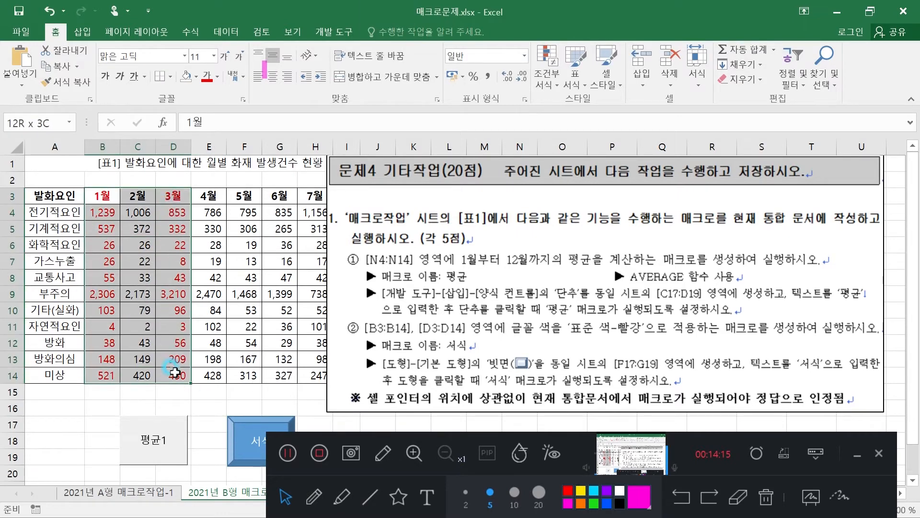
{"action": "left_click", "coordinate": [218, 81]}
{"action": "left_click", "coordinate": [225, 91]}
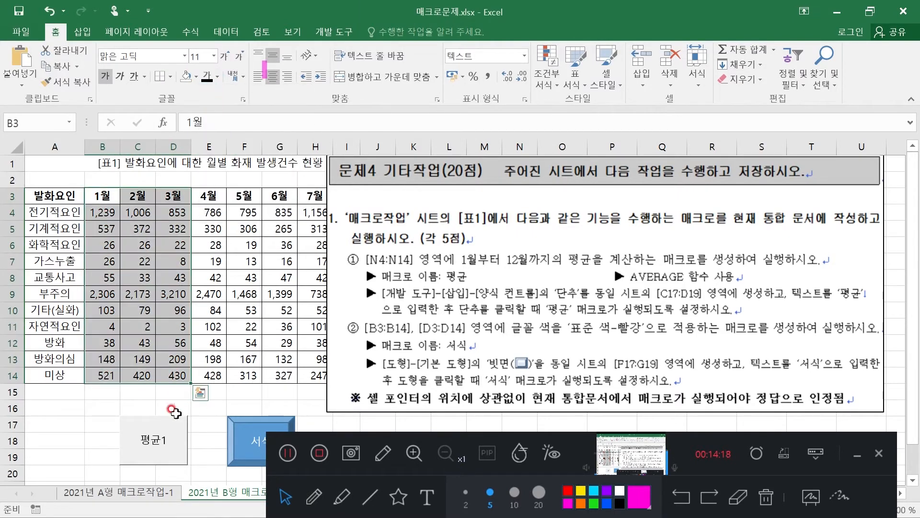
{"action": "left_click", "coordinate": [98, 409]}
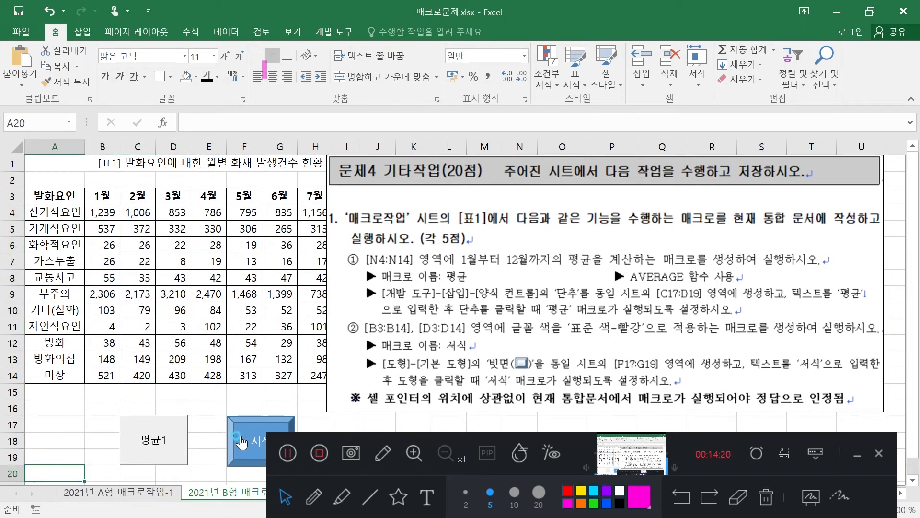
{"action": "left_click", "coordinate": [242, 441]}
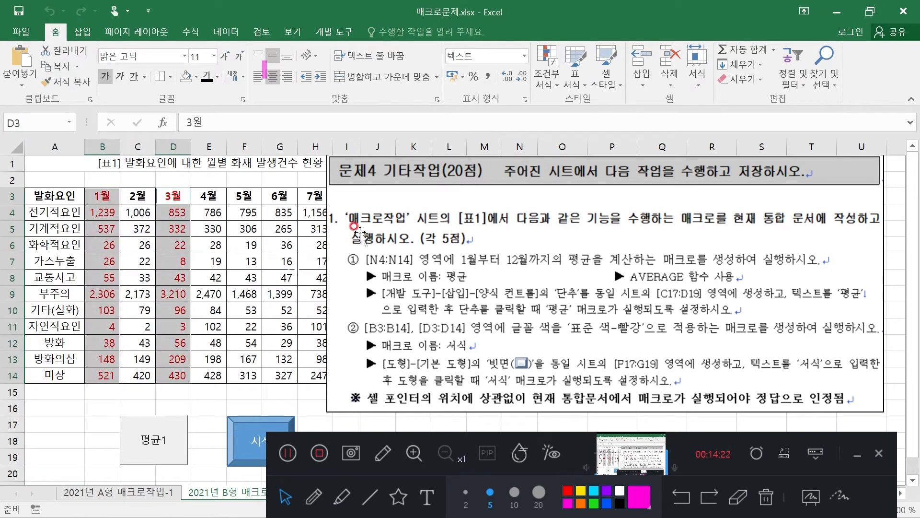
Move the task instruction picture below the table and run the 평균 and 서식 macros alternately from their button and bevel shape
{"action": "left_click_drag", "start_coordinate": [426, 176], "coordinate": [442, 489]}
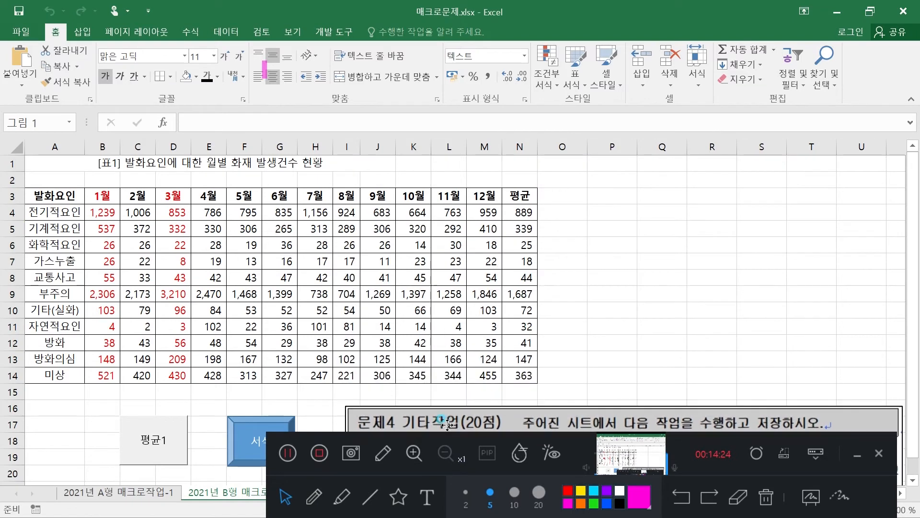
{"action": "left_click", "coordinate": [150, 442]}
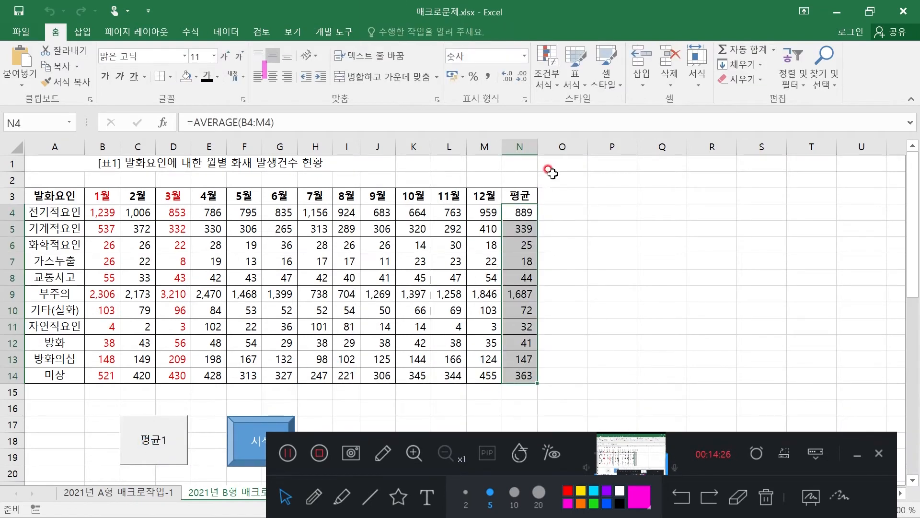
{"action": "left_click", "coordinate": [155, 439]}
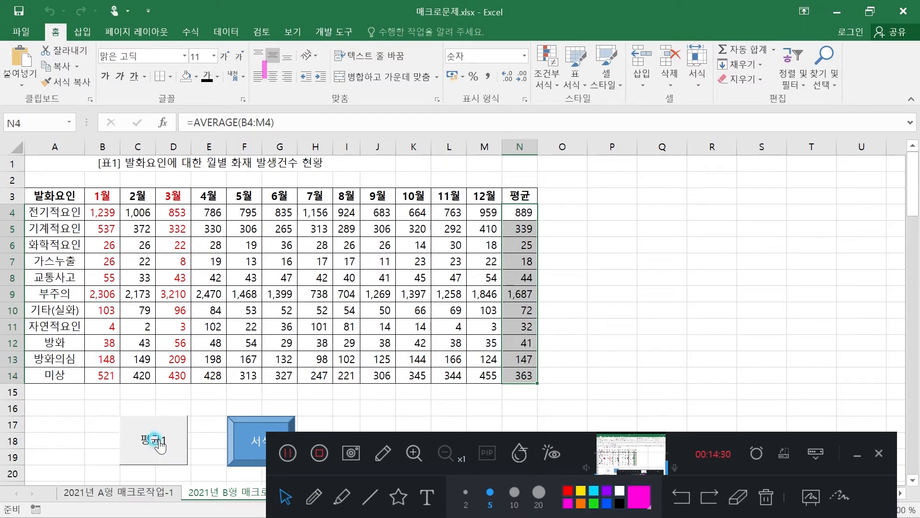
{"action": "left_click", "coordinate": [245, 437]}
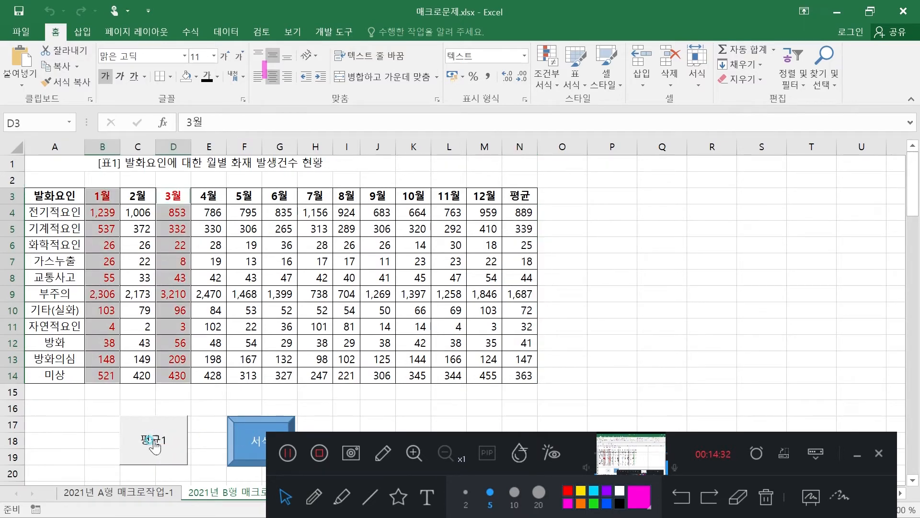
{"action": "left_click", "coordinate": [153, 441]}
{"action": "left_click", "coordinate": [251, 437]}
{"action": "left_click", "coordinate": [148, 444]}
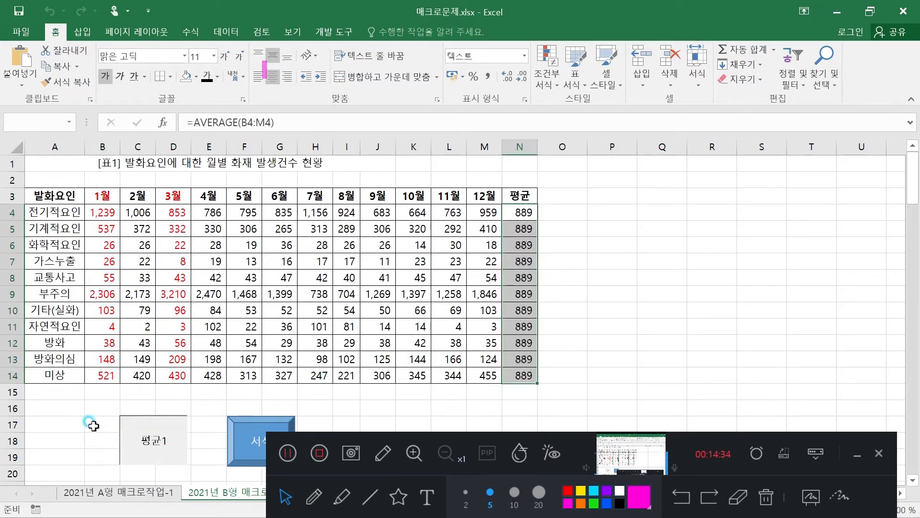
{"action": "left_click_drag", "start_coordinate": [82, 422], "coordinate": [89, 422]}
{"action": "left_click", "coordinate": [819, 471]}
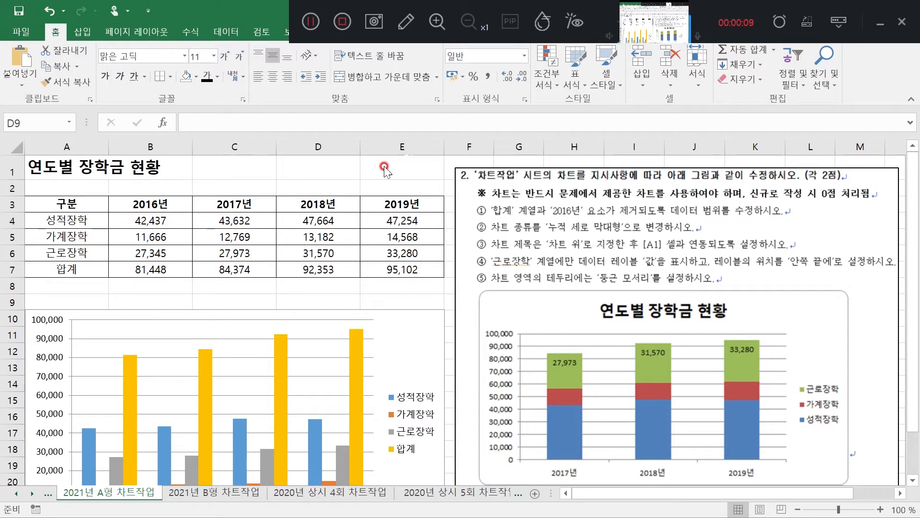
On sheet 2021년 A형 차트작업, review the rule to use the provided chart and locate its 합계 series and 2016년 category
{"action": "left_click", "coordinate": [401, 24]}
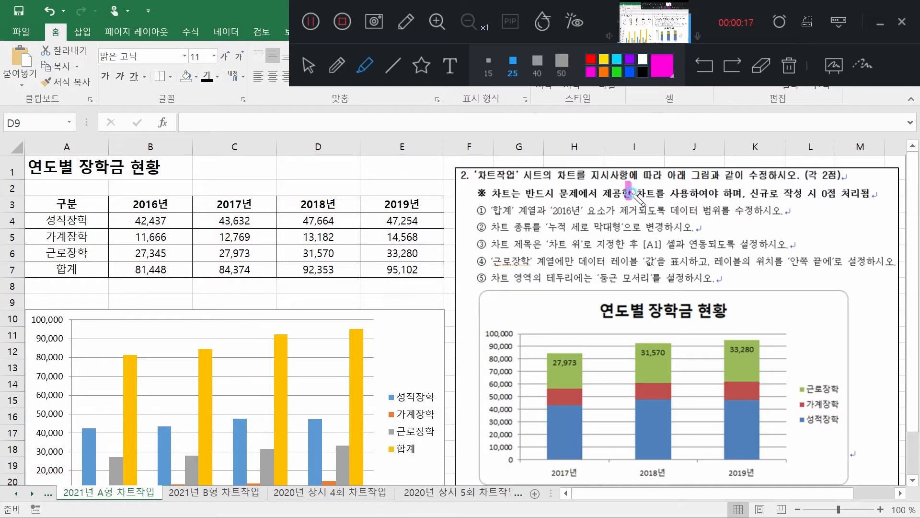
{"action": "left_click_drag", "start_coordinate": [628, 188], "coordinate": [676, 194]}
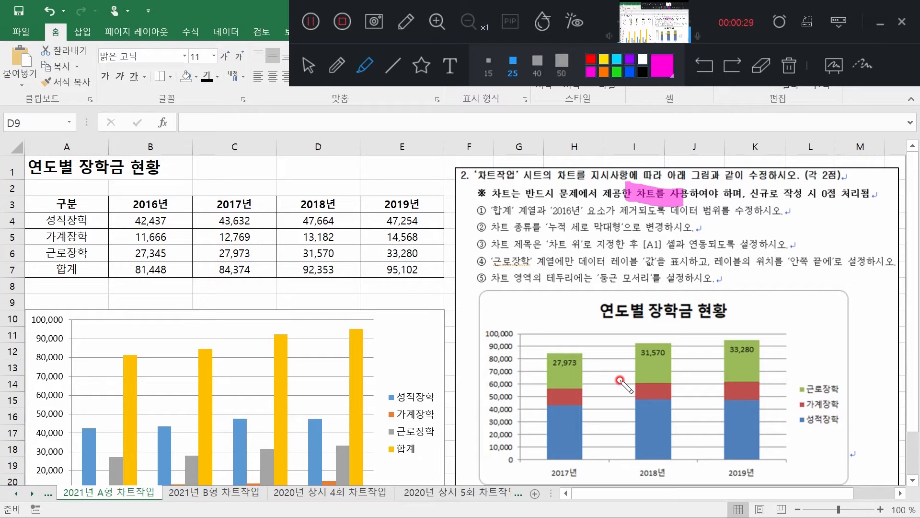
{"action": "left_click_drag", "start_coordinate": [395, 451], "coordinate": [419, 450]}
{"action": "left_click", "coordinate": [310, 76]}
{"action": "left_click", "coordinate": [306, 302]}
{"action": "scroll", "coordinate": [307, 298], "scroll_direction": "down", "scroll_amount": 3}
{"action": "left_click", "coordinate": [289, 296]}
{"action": "scroll", "coordinate": [225, 320], "scroll_direction": "up", "scroll_amount": 1}
{"action": "left_click", "coordinate": [364, 67]}
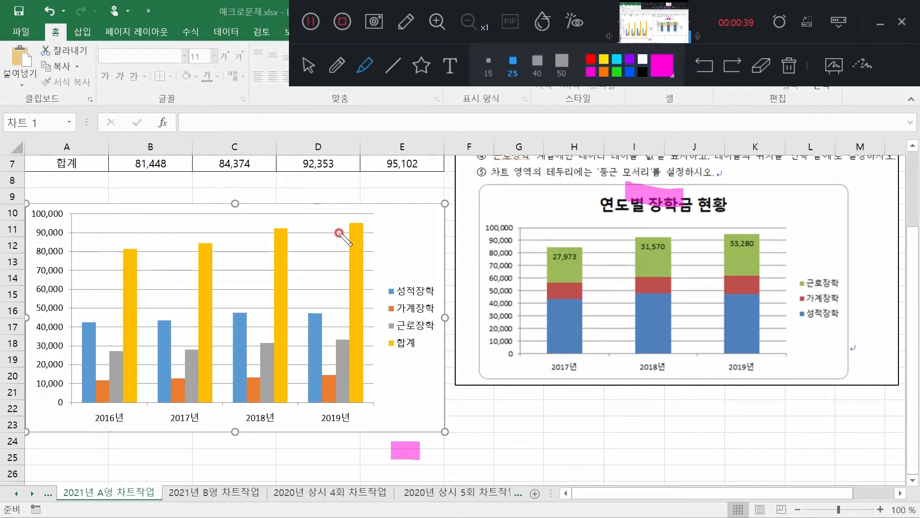
{"action": "left_click_drag", "start_coordinate": [82, 417], "coordinate": [126, 424]}
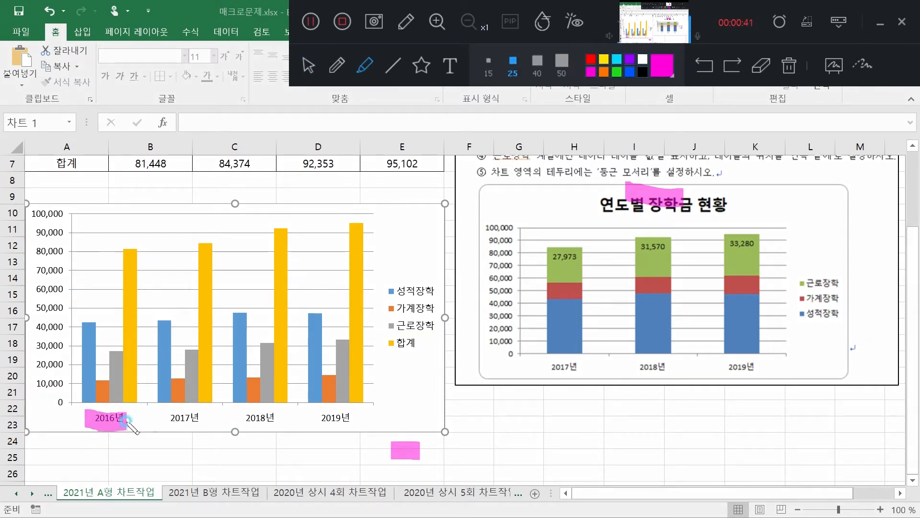
{"action": "left_click", "coordinate": [309, 66]}
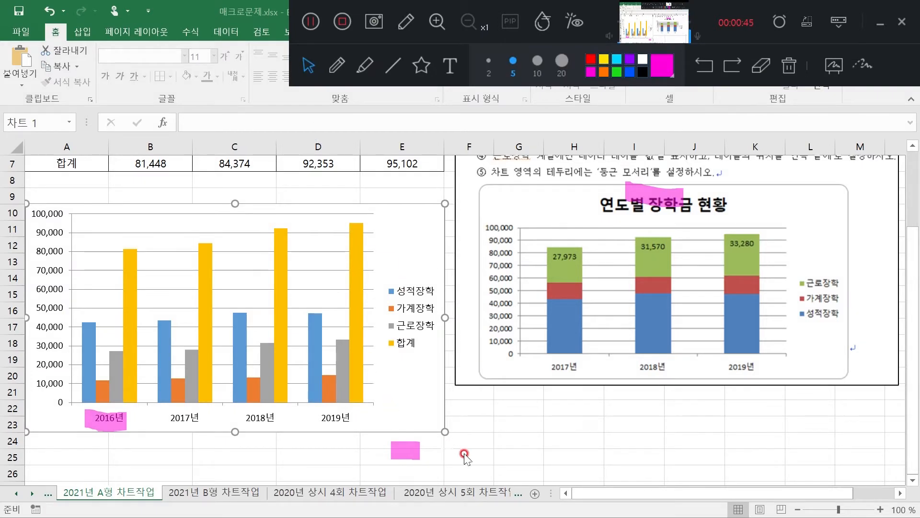
Examine chart instructions 1 to 3 on the data range, the stacked column type and the title linked to A1
{"action": "scroll", "coordinate": [481, 457], "scroll_direction": "up", "scroll_amount": 2}
{"action": "left_click", "coordinate": [365, 65]}
{"action": "left_click_drag", "start_coordinate": [491, 211], "coordinate": [758, 212]}
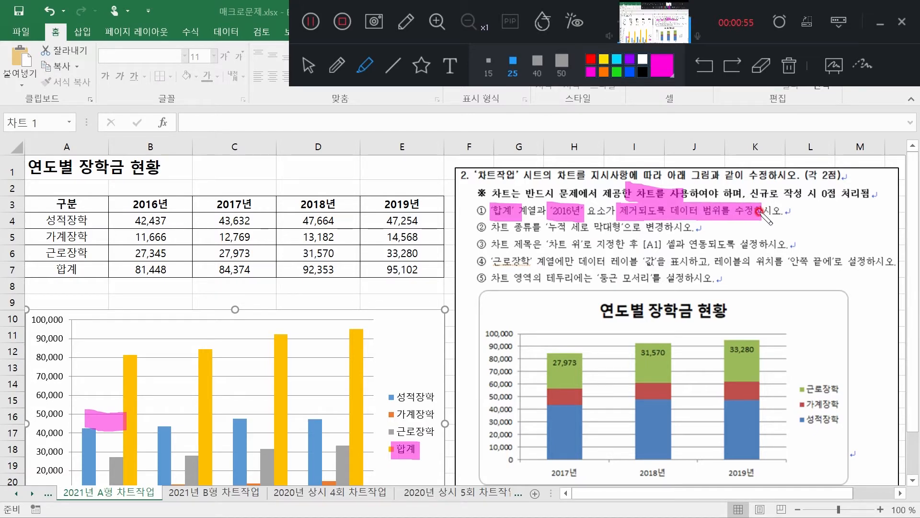
{"action": "left_click_drag", "start_coordinate": [493, 231], "coordinate": [623, 230]}
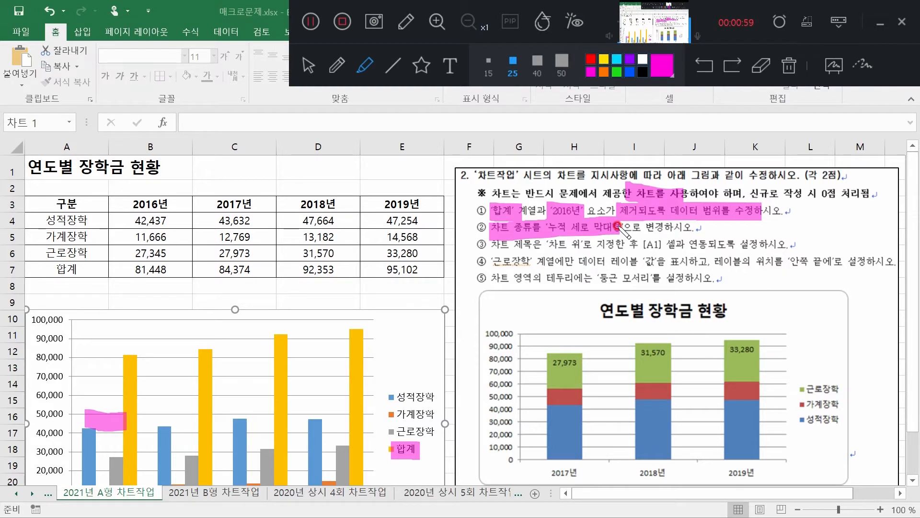
{"action": "left_click_drag", "start_coordinate": [491, 246], "coordinate": [539, 245]}
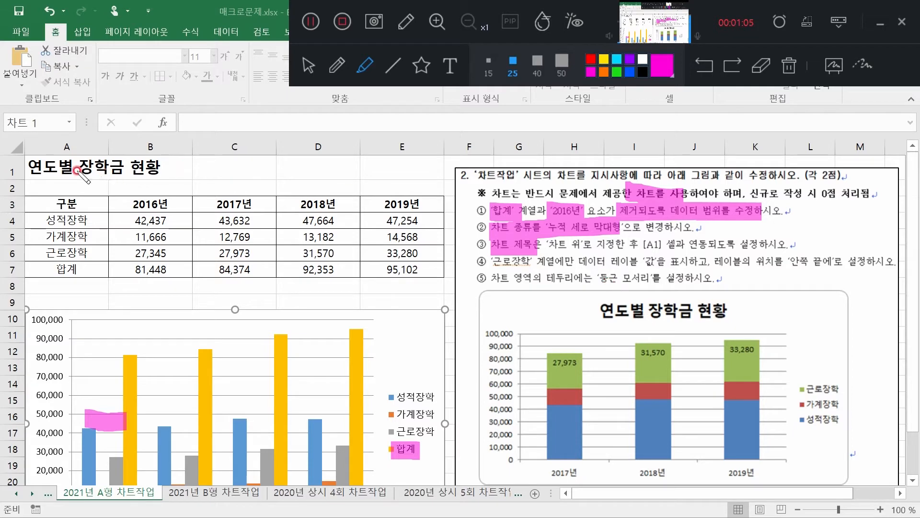
{"action": "left_click_drag", "start_coordinate": [636, 243], "coordinate": [719, 247]}
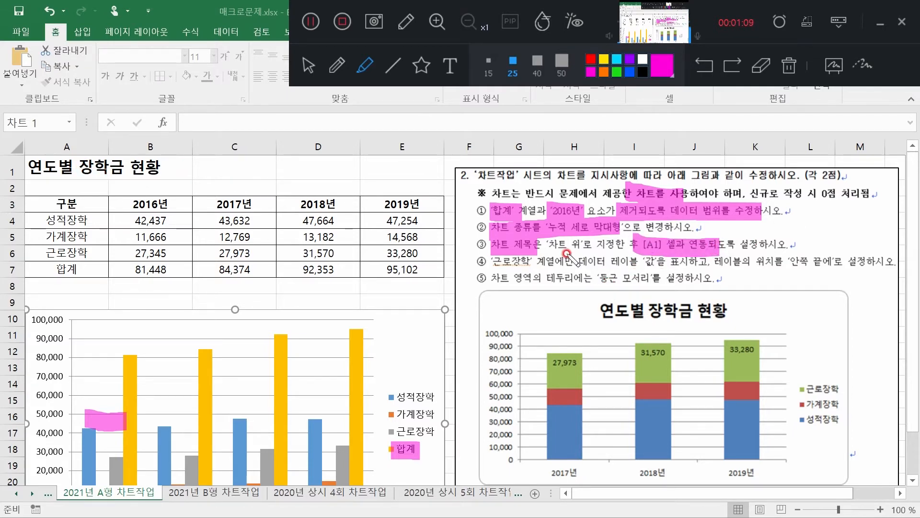
{"action": "left_click_drag", "start_coordinate": [533, 246], "coordinate": [582, 248]}
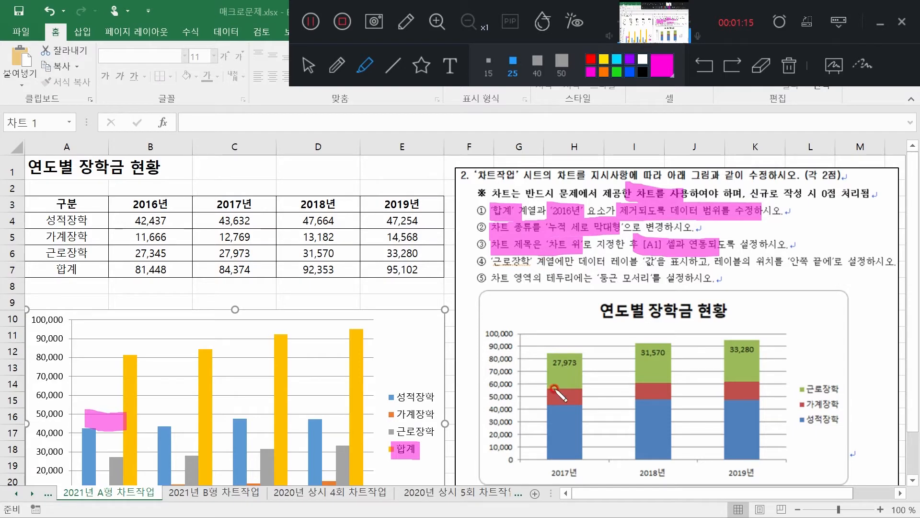
Examine instructions 4 and 5 and the sample chart for the 근로장학 data labels and the rounded chart border
{"action": "left_click_drag", "start_coordinate": [546, 363], "coordinate": [586, 363]}
{"action": "left_click_drag", "start_coordinate": [637, 346], "coordinate": [675, 353]}
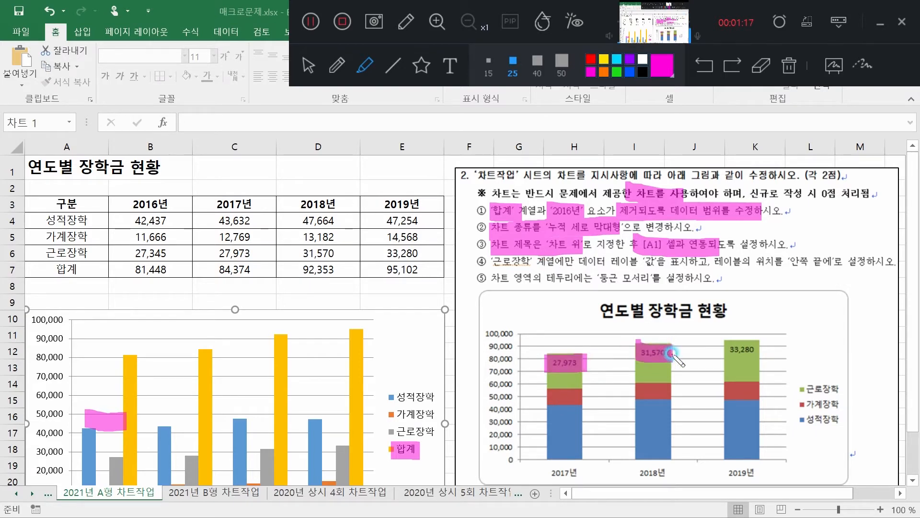
{"action": "mouse_move", "coordinate": [739, 356]}
{"action": "left_mouse_down"}
{"action": "mouse_move", "coordinate": [762, 346]}
{"action": "mouse_move", "coordinate": [765, 354]}
{"action": "left_mouse_up"}
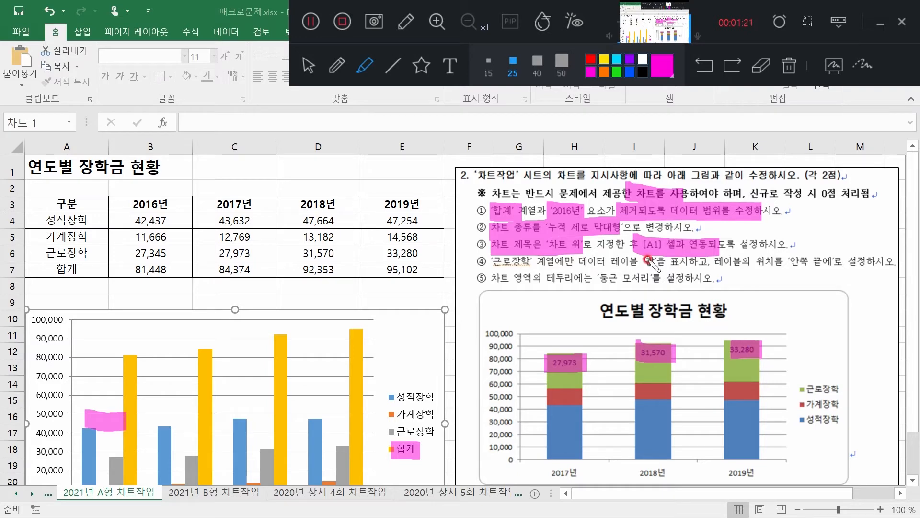
{"action": "mouse_move", "coordinate": [640, 263]}
{"action": "left_mouse_down"}
{"action": "mouse_move", "coordinate": [666, 261]}
{"action": "mouse_move", "coordinate": [634, 262]}
{"action": "mouse_move", "coordinate": [643, 263]}
{"action": "left_mouse_up"}
{"action": "left_click_drag", "start_coordinate": [757, 262], "coordinate": [831, 263]}
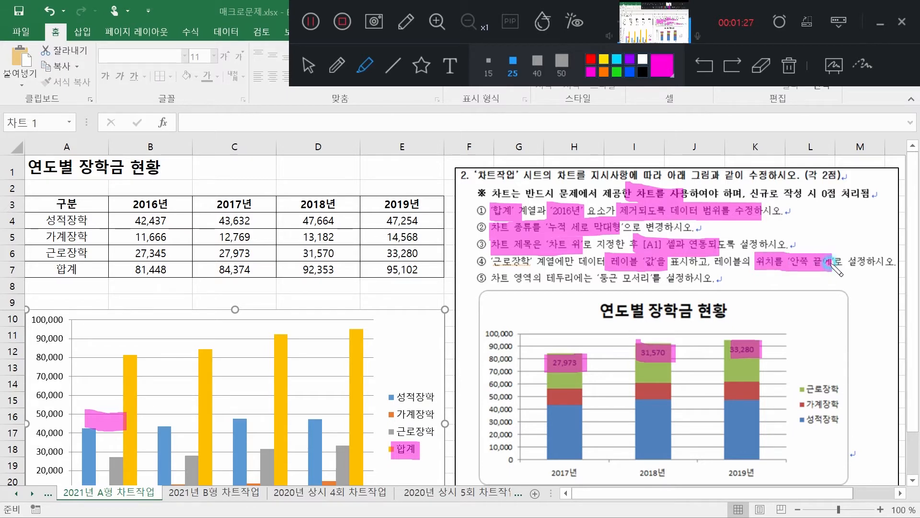
{"action": "mouse_move", "coordinate": [492, 286]}
{"action": "left_mouse_down"}
{"action": "mouse_move", "coordinate": [480, 301]}
{"action": "mouse_move", "coordinate": [482, 321]}
{"action": "left_mouse_up"}
{"action": "left_click_drag", "start_coordinate": [822, 277], "coordinate": [846, 318]}
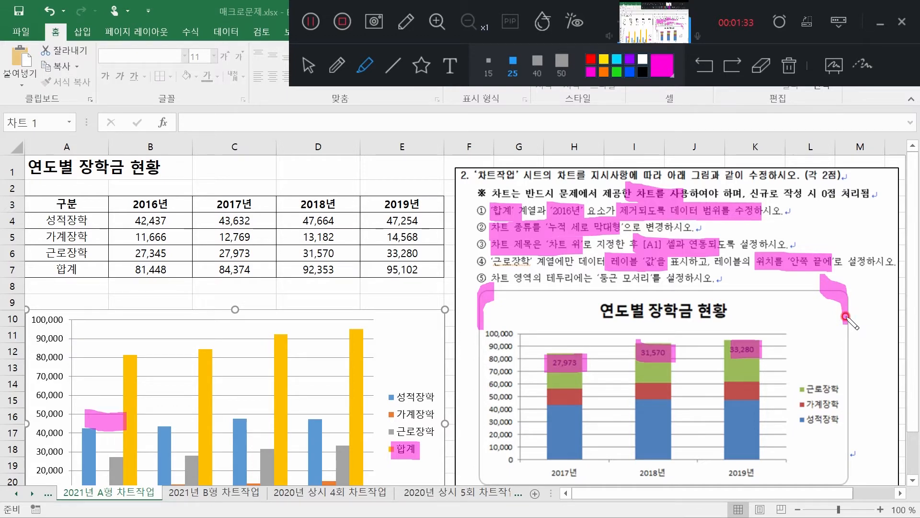
Clear most of the annotation marks and reread instruction 1 on removing 합계 and 2016년 from the data range
{"action": "left_click", "coordinate": [766, 67]}
{"action": "mouse_move", "coordinate": [586, 241]}
{"action": "left_mouse_down"}
{"action": "mouse_move", "coordinate": [471, 210]}
{"action": "mouse_move", "coordinate": [650, 203]}
{"action": "mouse_move", "coordinate": [643, 257]}
{"action": "mouse_move", "coordinate": [832, 262]}
{"action": "mouse_move", "coordinate": [850, 337]}
{"action": "mouse_move", "coordinate": [180, 473]}
{"action": "mouse_move", "coordinate": [184, 453]}
{"action": "left_mouse_up"}
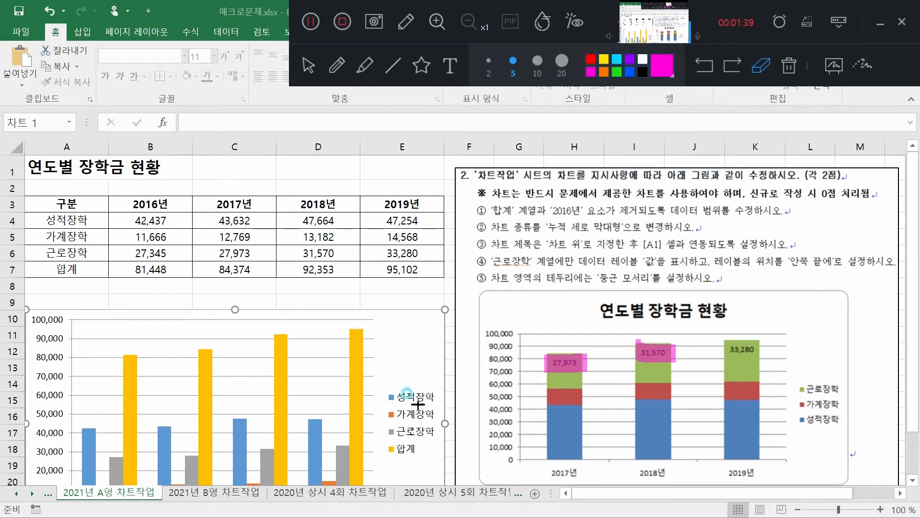
{"action": "left_click", "coordinate": [365, 66]}
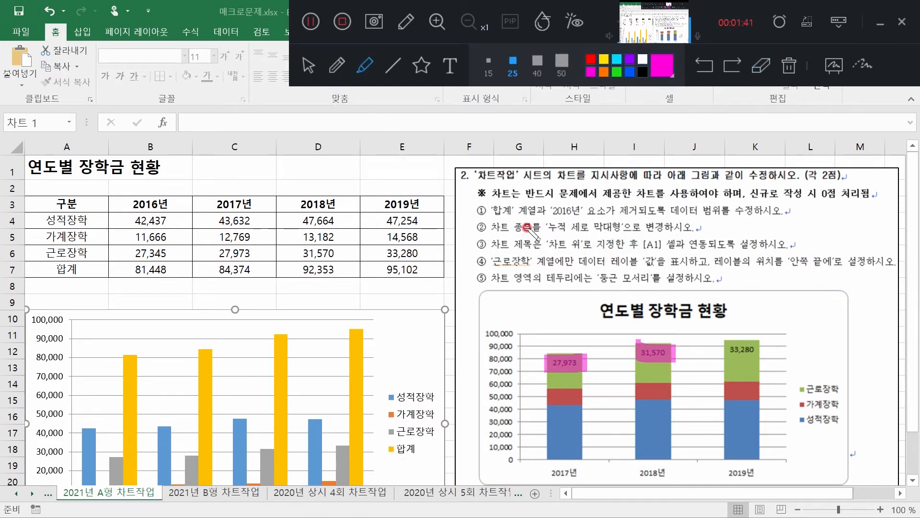
{"action": "left_click_drag", "start_coordinate": [489, 211], "coordinate": [578, 211]}
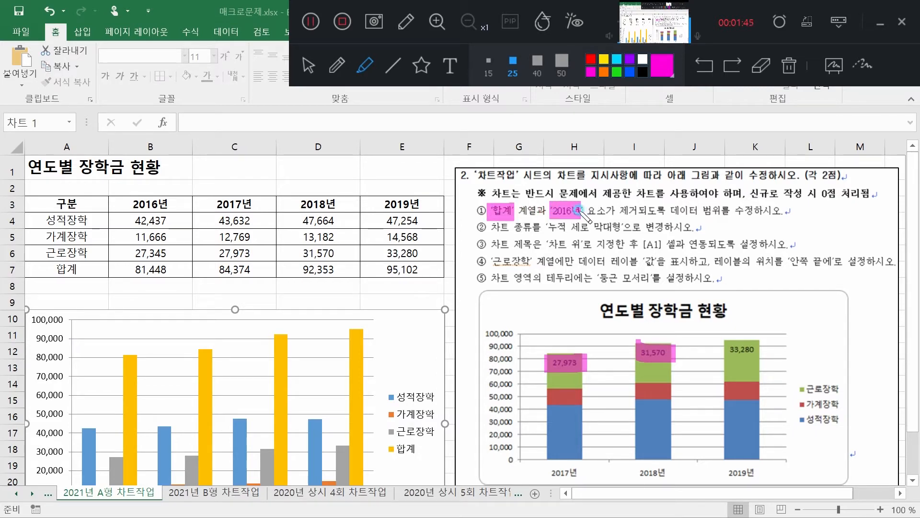
{"action": "left_click_drag", "start_coordinate": [667, 211], "coordinate": [757, 212]}
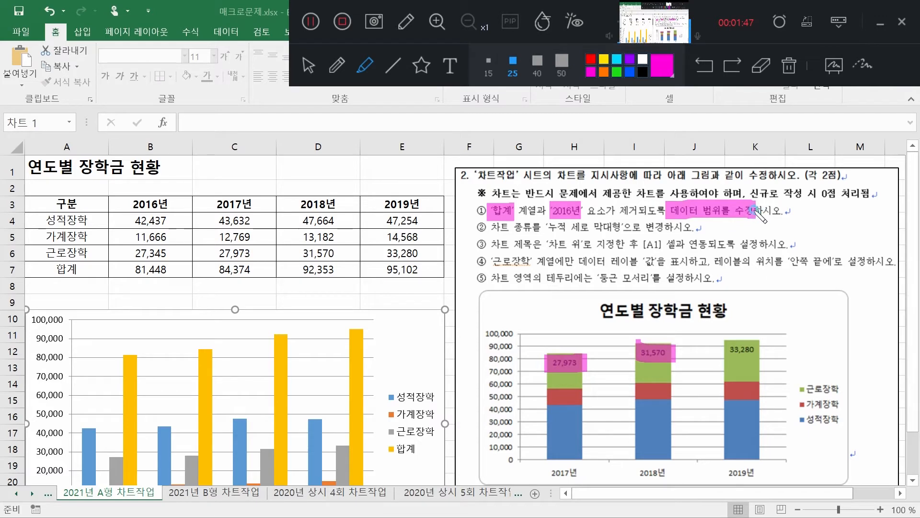
{"action": "left_click", "coordinate": [308, 66]}
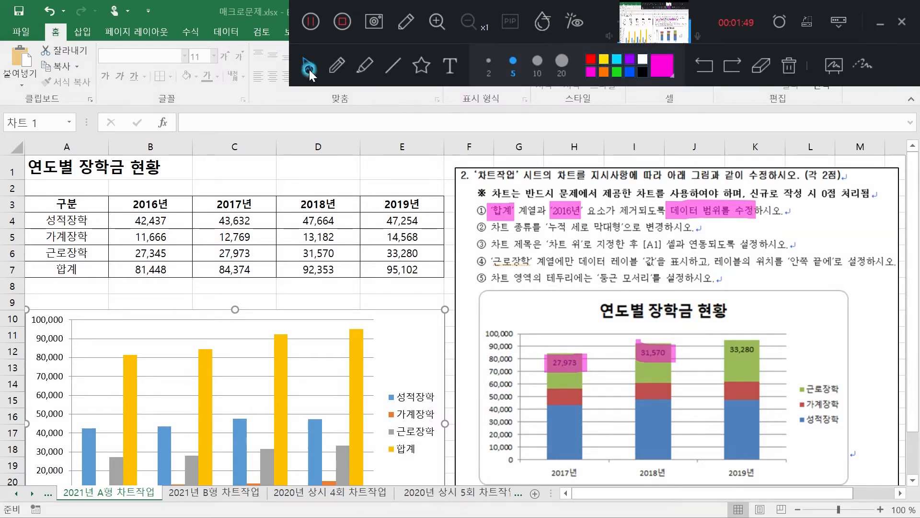
Remove the 합계 series and exclude the 2016년 category in the chart's data source
{"action": "left_click", "coordinate": [409, 320]}
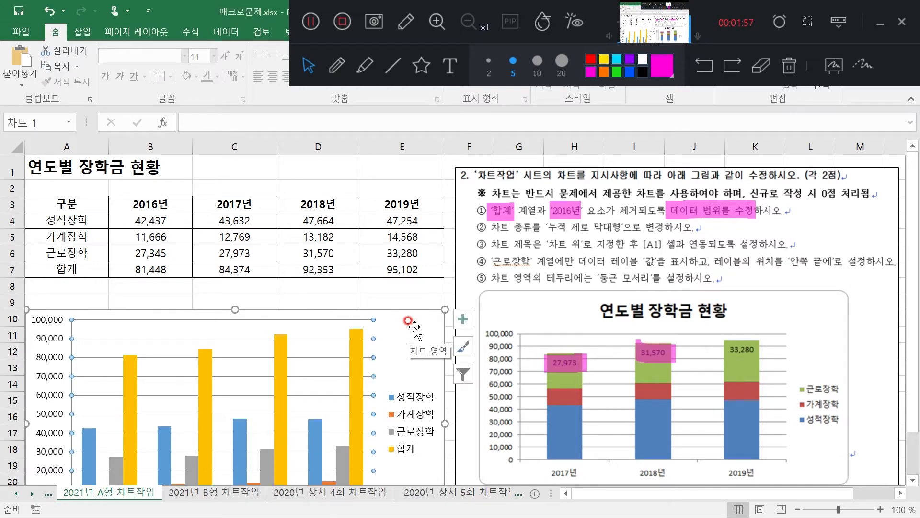
{"action": "right_click", "coordinate": [409, 320]}
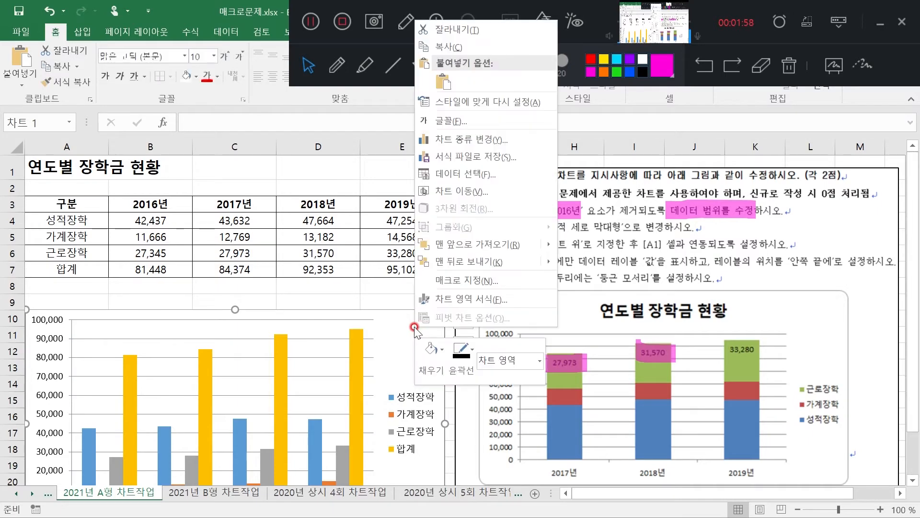
{"action": "left_click", "coordinate": [486, 175]}
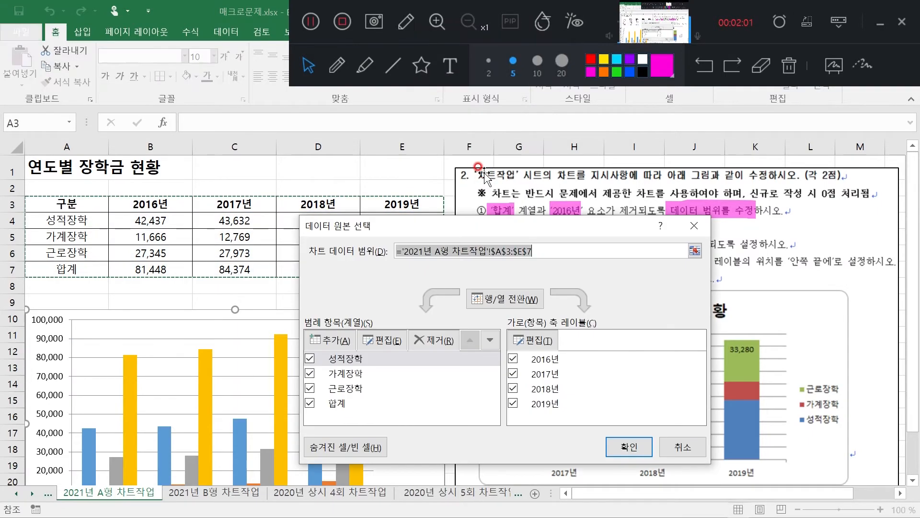
{"action": "left_click_drag", "start_coordinate": [411, 231], "coordinate": [365, 171]}
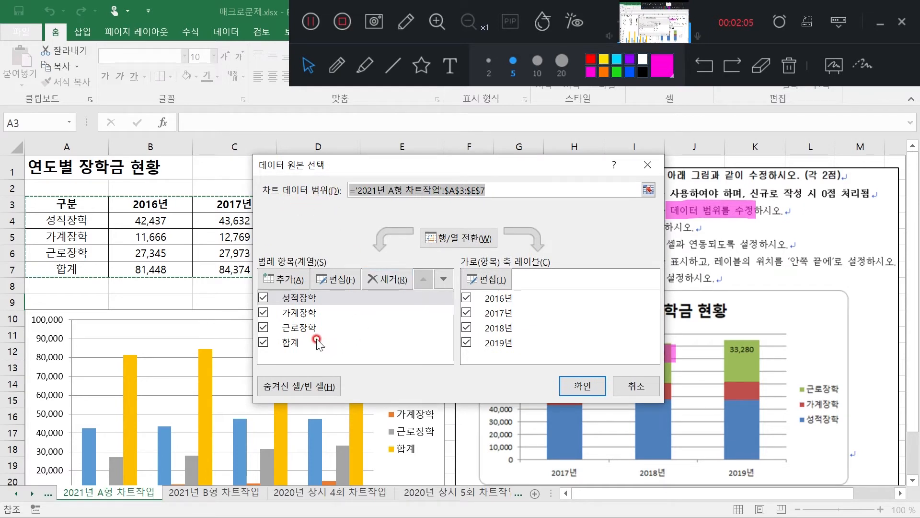
{"action": "left_click", "coordinate": [290, 343]}
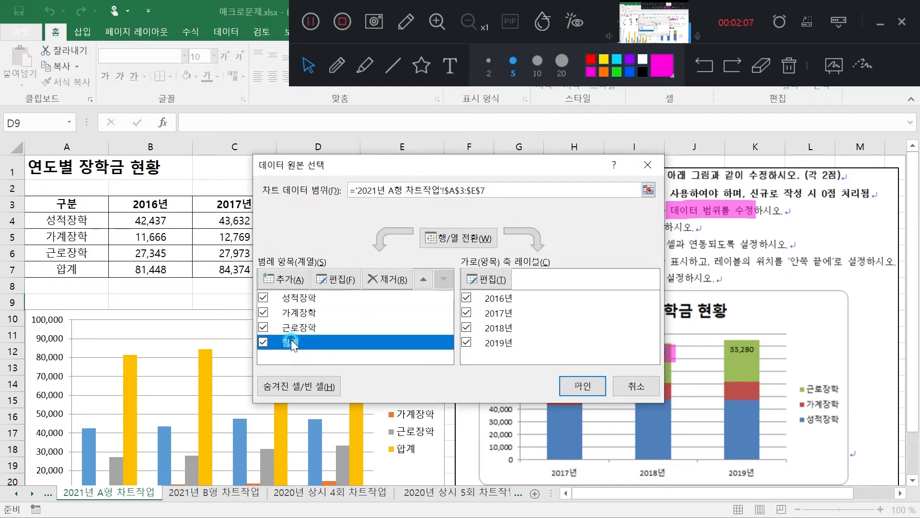
{"action": "left_click", "coordinate": [389, 287]}
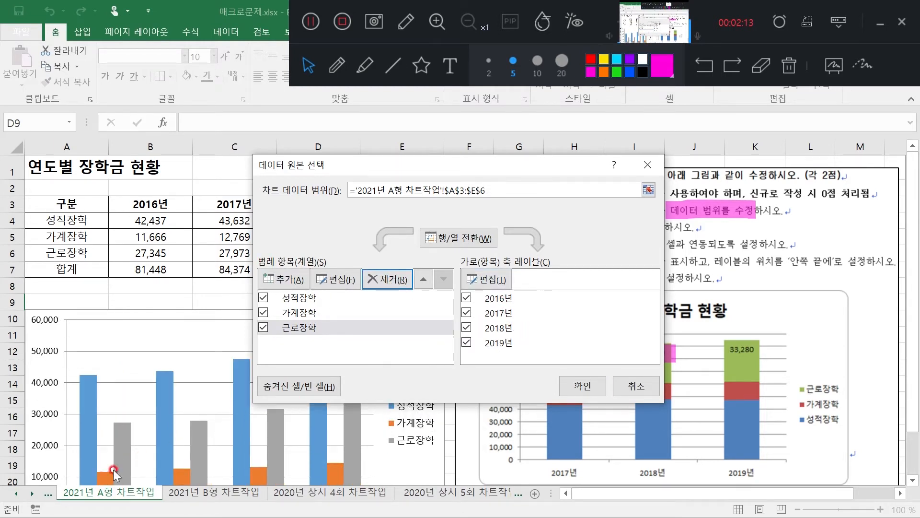
{"action": "left_click", "coordinate": [468, 298]}
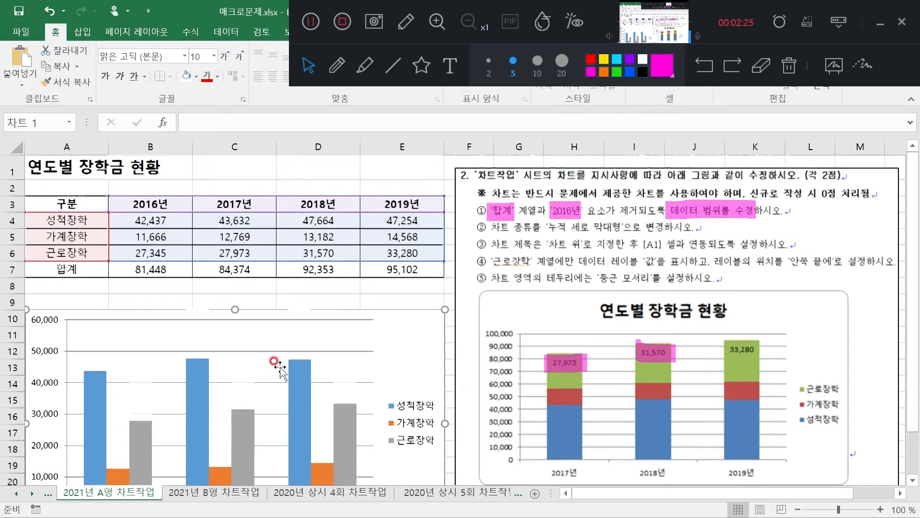
Change the scholarship chart's type to 누적 세로 막대형
{"action": "scroll", "coordinate": [276, 365], "scroll_direction": "down", "scroll_amount": 2}
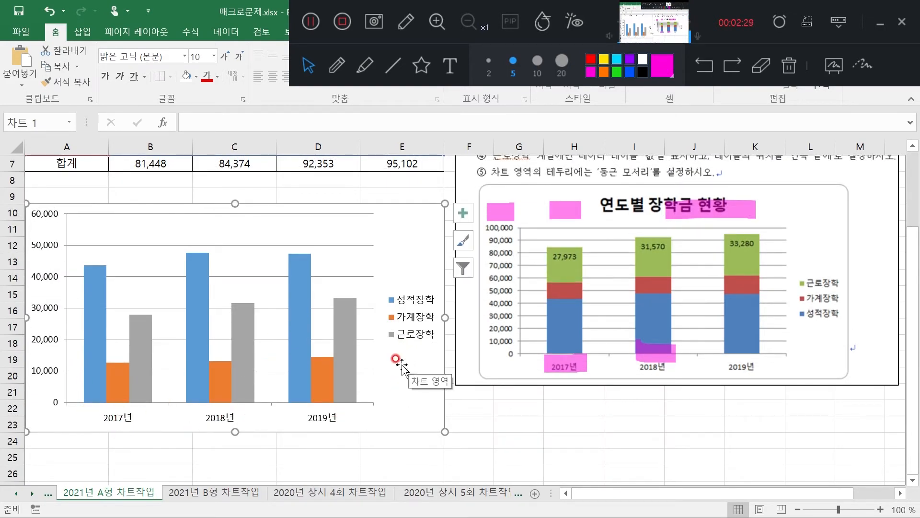
{"action": "scroll", "coordinate": [413, 366], "scroll_direction": "up", "scroll_amount": 2}
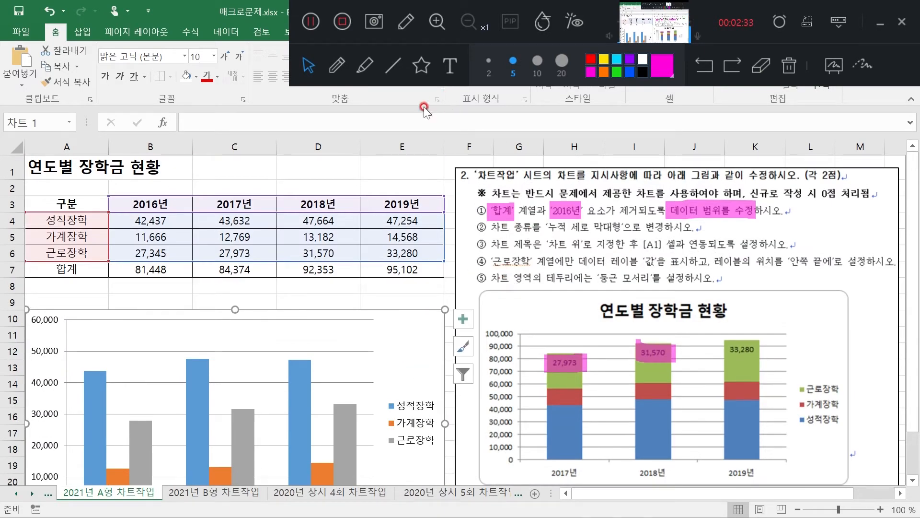
{"action": "right_click", "coordinate": [418, 342]}
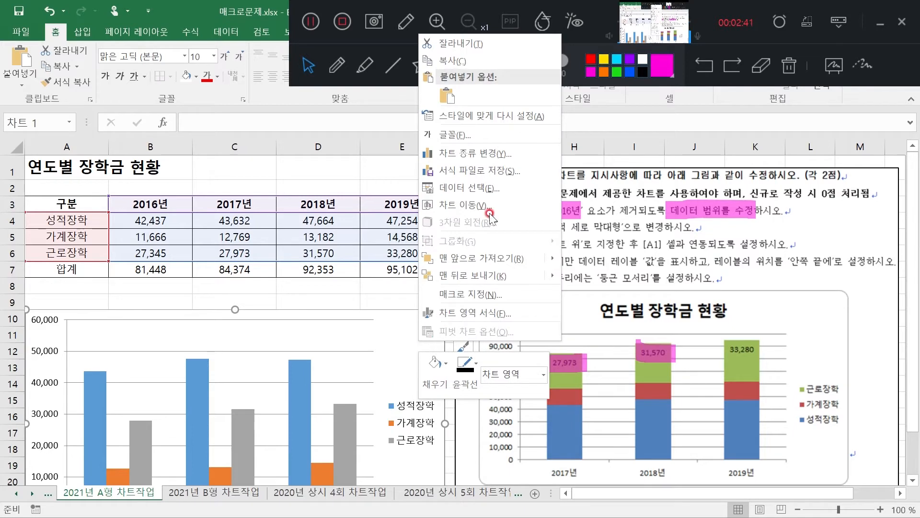
{"action": "left_click", "coordinate": [470, 152]}
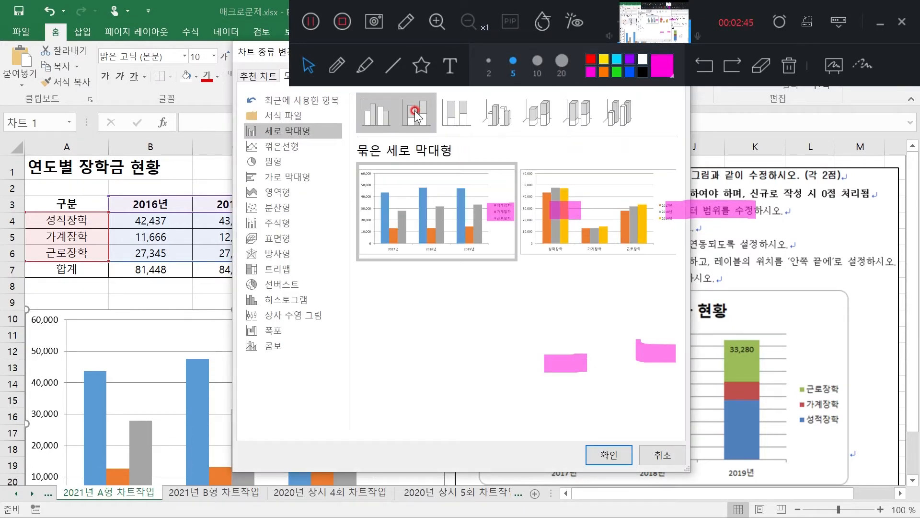
{"action": "left_click", "coordinate": [416, 114]}
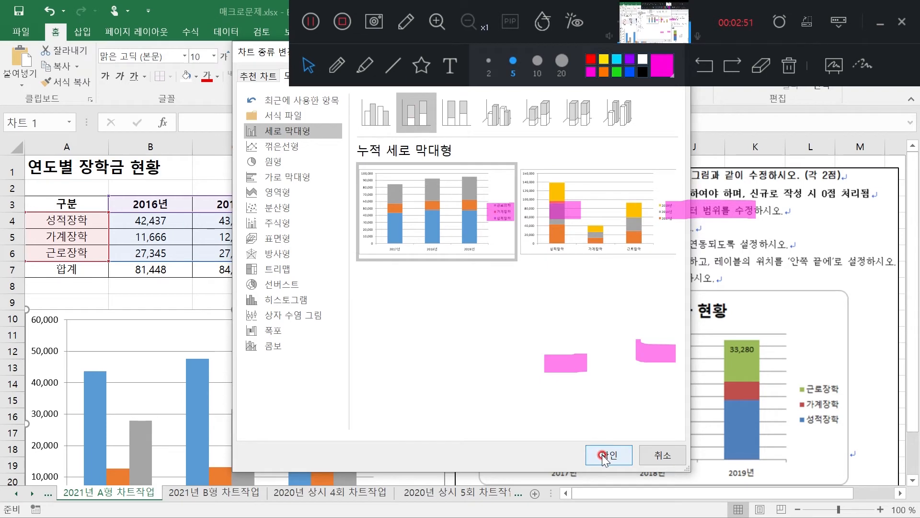
{"action": "left_click", "coordinate": [607, 456]}
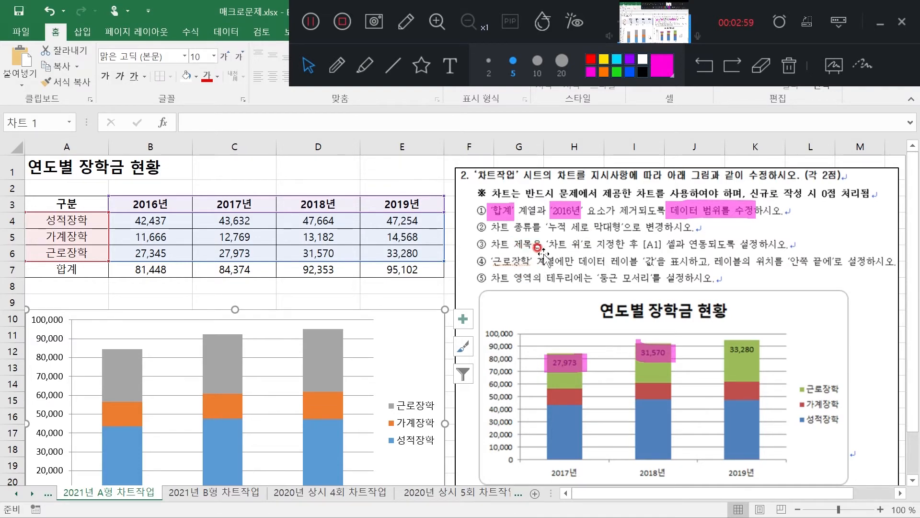
Add a chart title to the scholarship chart with the 차트 위 placement
{"action": "right_click", "coordinate": [410, 345]}
{"action": "double_click", "coordinate": [411, 346]}
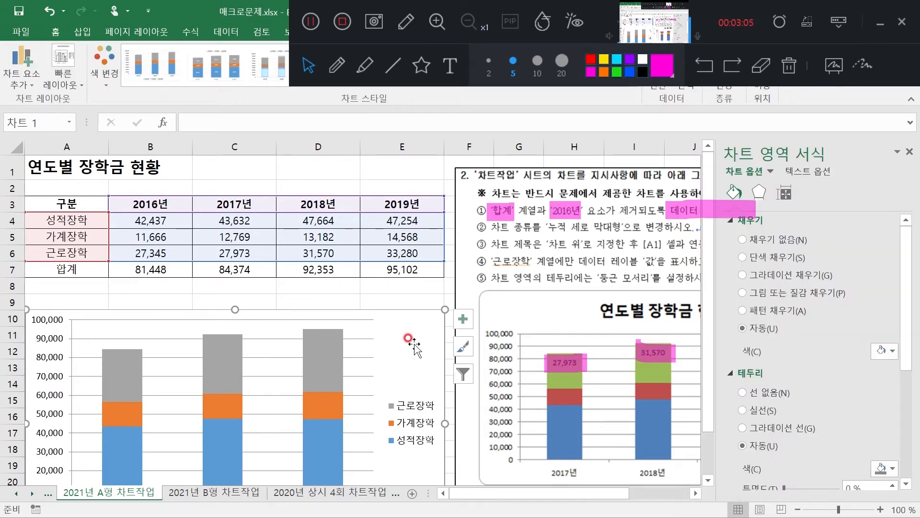
{"action": "left_click", "coordinate": [17, 74]}
{"action": "left_click", "coordinate": [28, 82]}
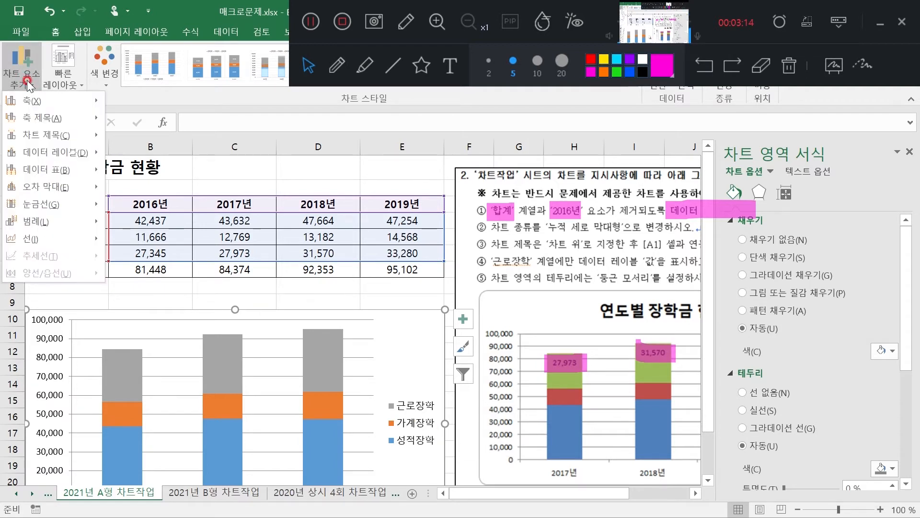
{"action": "left_click", "coordinate": [64, 136]}
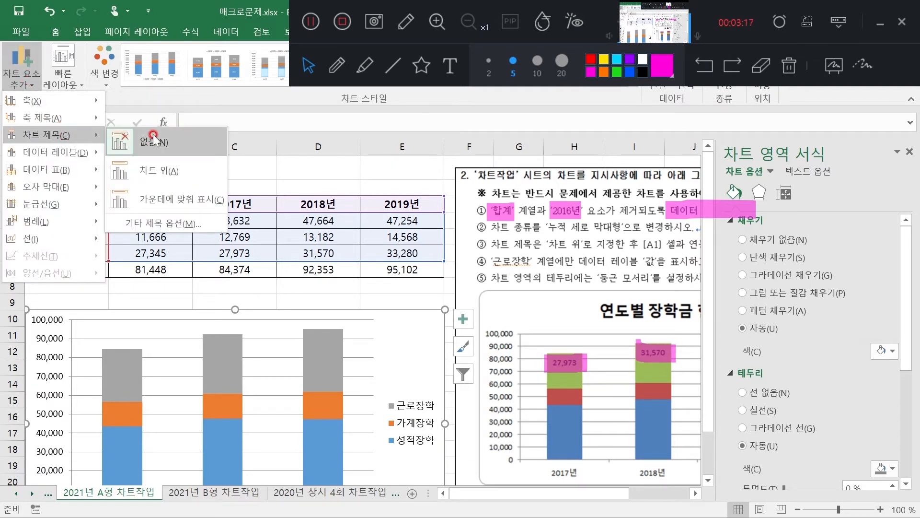
{"action": "left_click", "coordinate": [161, 171]}
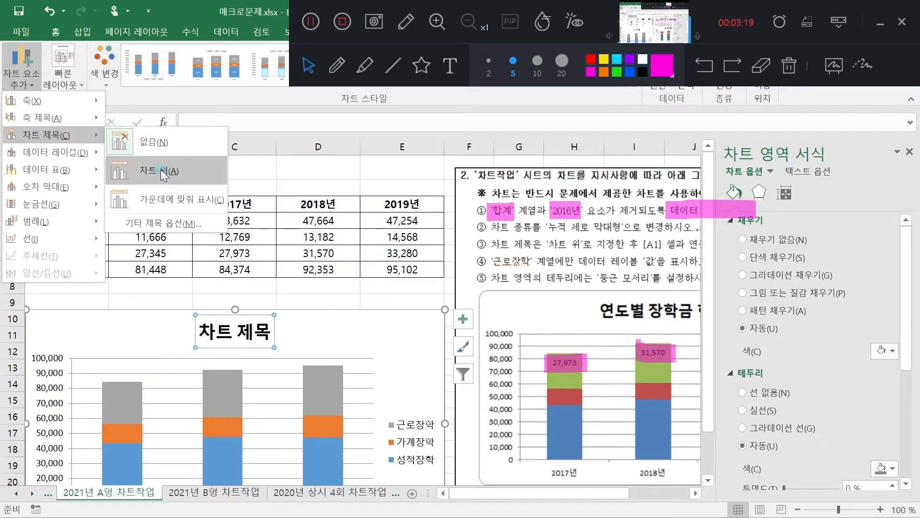
Link the chart title to cell A1 of sheet 2021년 A형 차트작업
{"action": "left_click", "coordinate": [238, 337]}
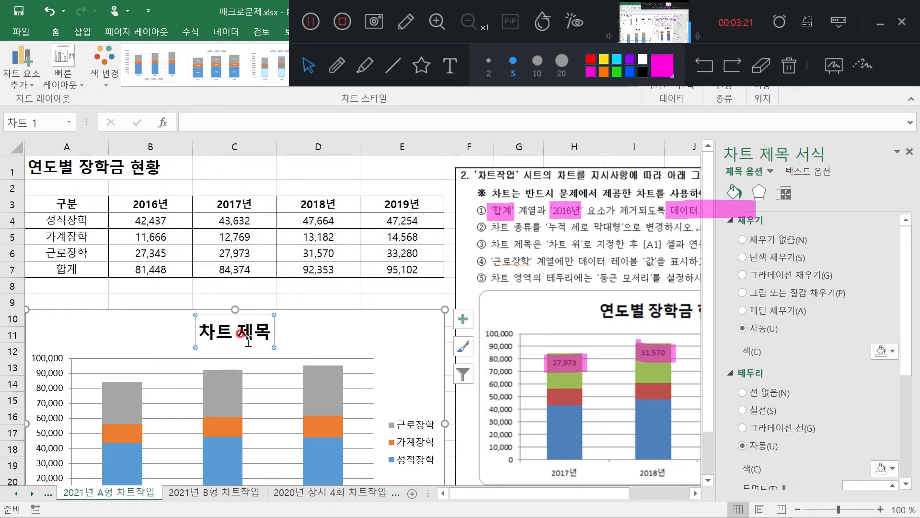
{"action": "left_click", "coordinate": [909, 153]}
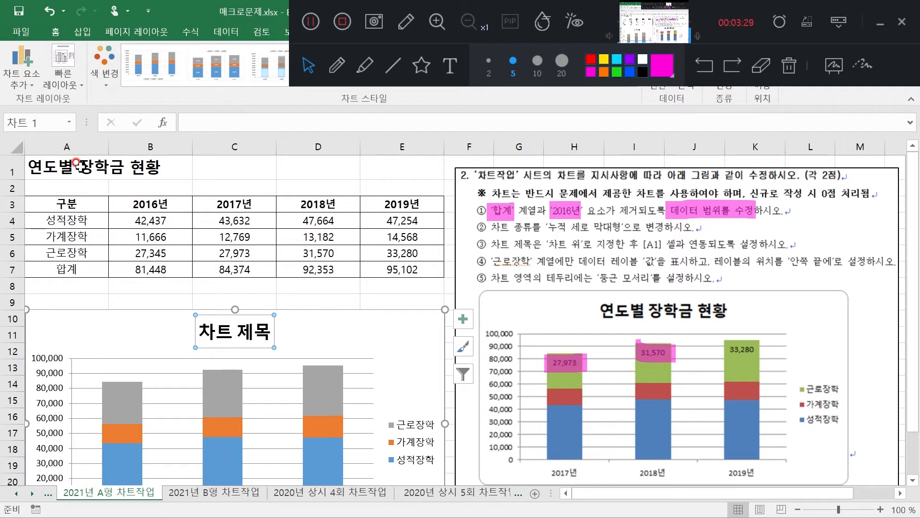
{"action": "left_click", "coordinate": [206, 123]}
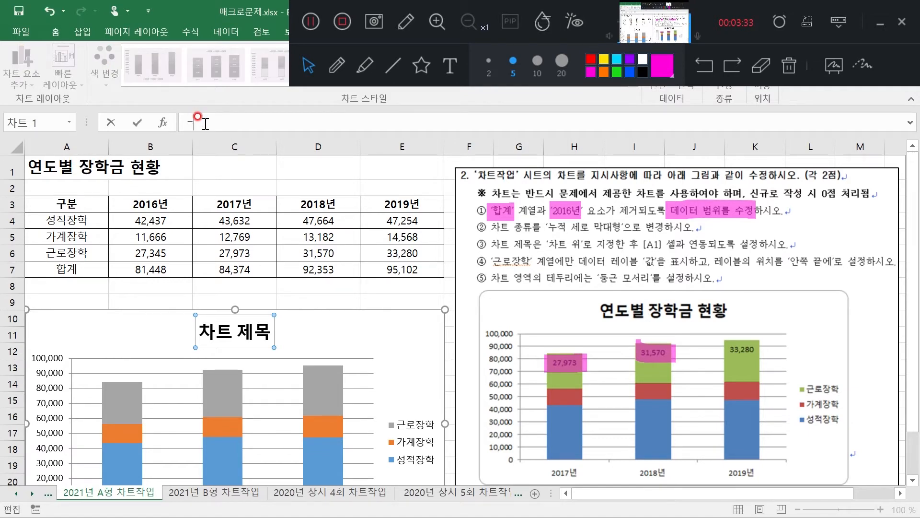
{"action": "left_click", "coordinate": [49, 162]}
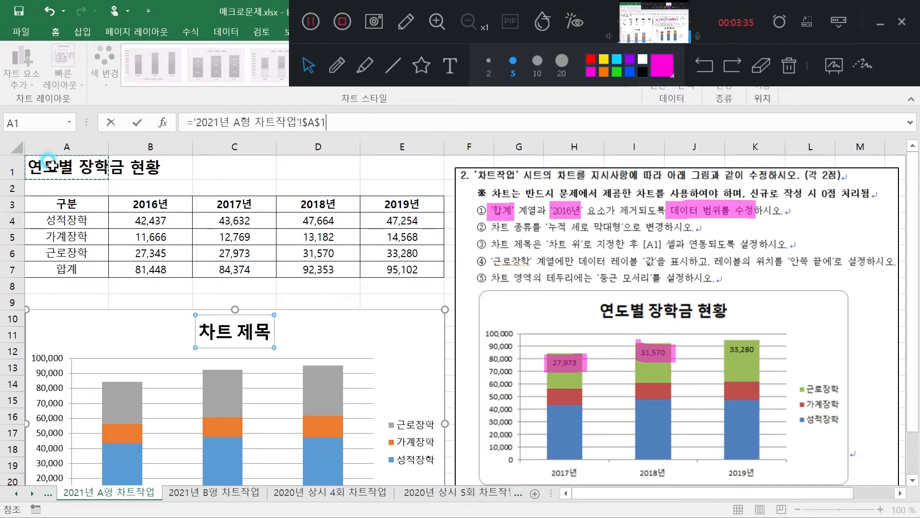
{"action": "key", "text": "Return"}
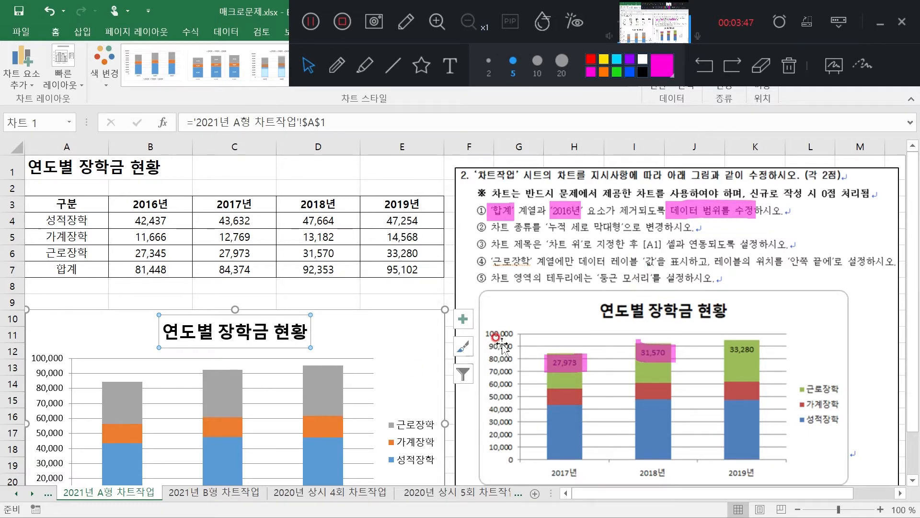
Add data labels to the 근로장학 series only
{"action": "left_click", "coordinate": [327, 378]}
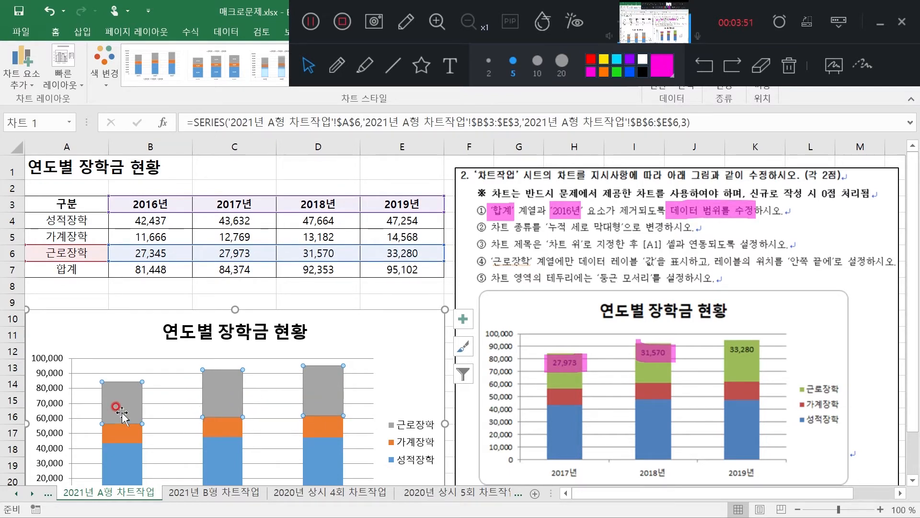
{"action": "scroll", "coordinate": [350, 391], "scroll_direction": "down", "scroll_amount": 1}
{"action": "mouse_move", "coordinate": [322, 330]}
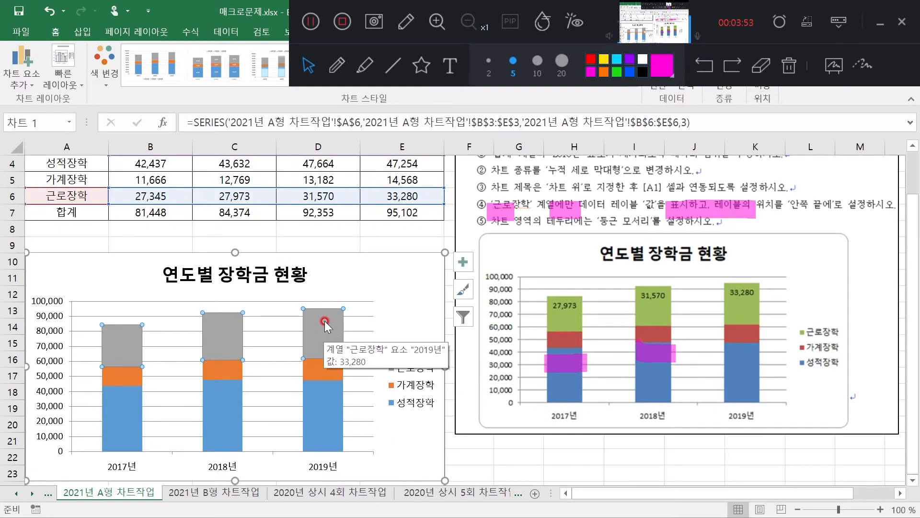
{"action": "right_click", "coordinate": [326, 325]}
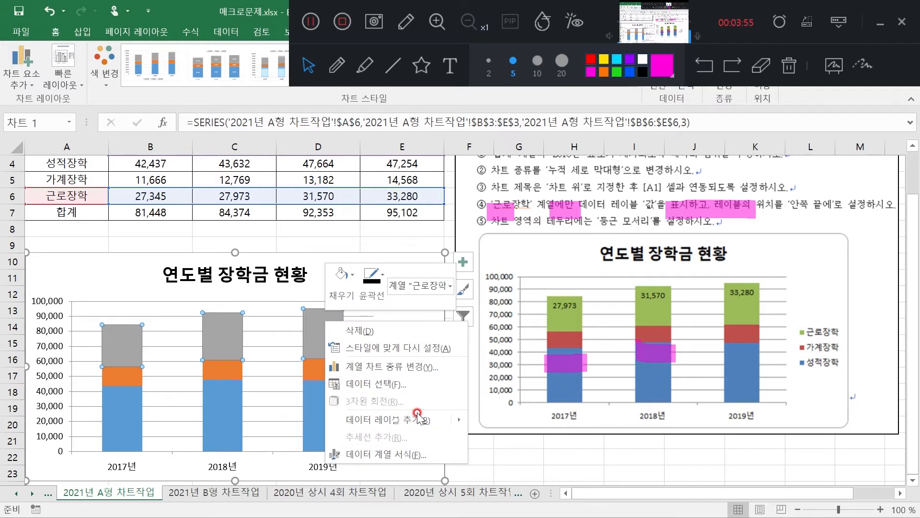
{"action": "left_click", "coordinate": [395, 420]}
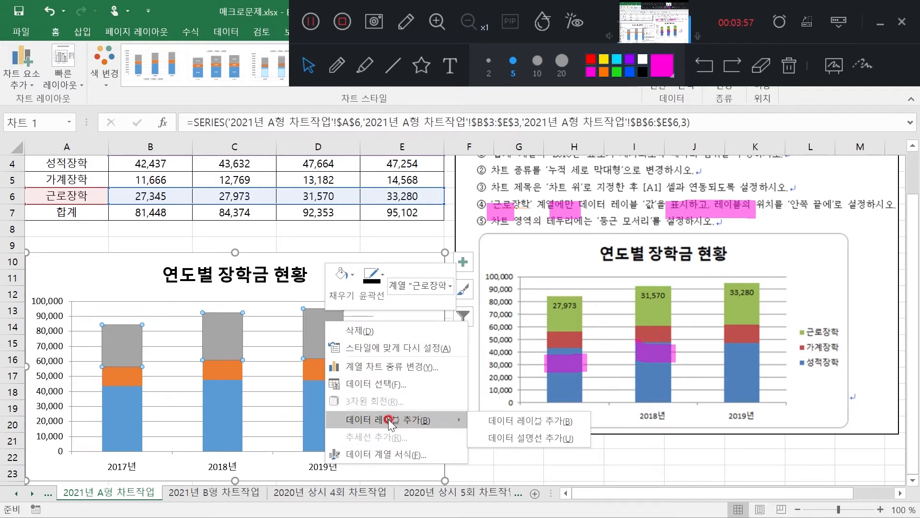
{"action": "left_click", "coordinate": [388, 419]}
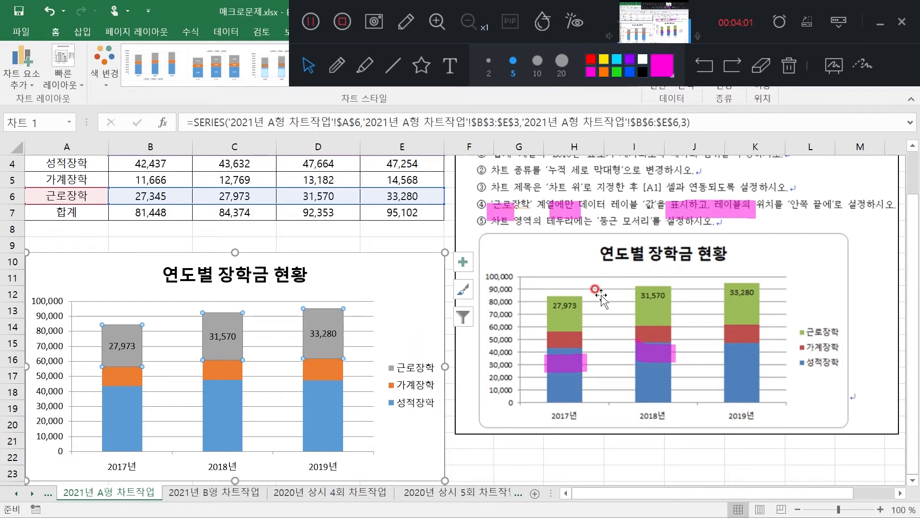
Set the label position of the 근로장학 data labels to 안쪽 끝에 and close the formatting options
{"action": "right_click", "coordinate": [326, 317]}
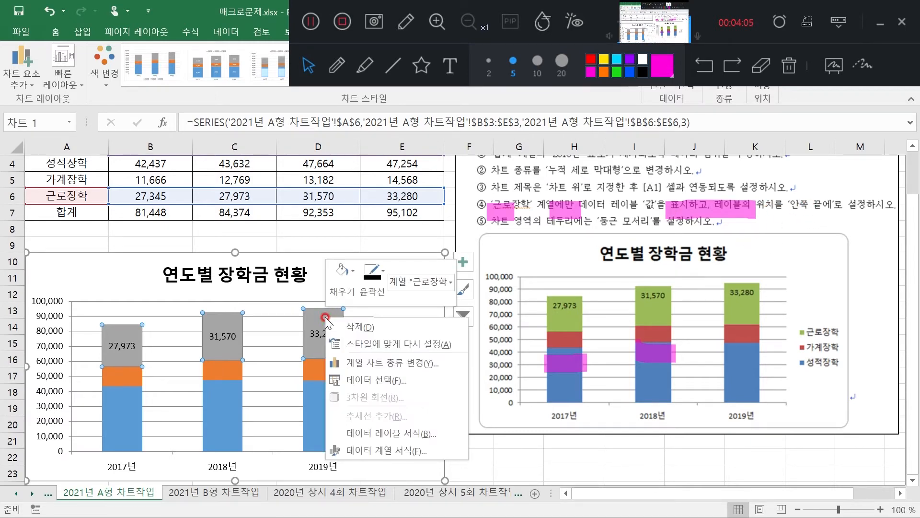
{"action": "left_click", "coordinate": [395, 433]}
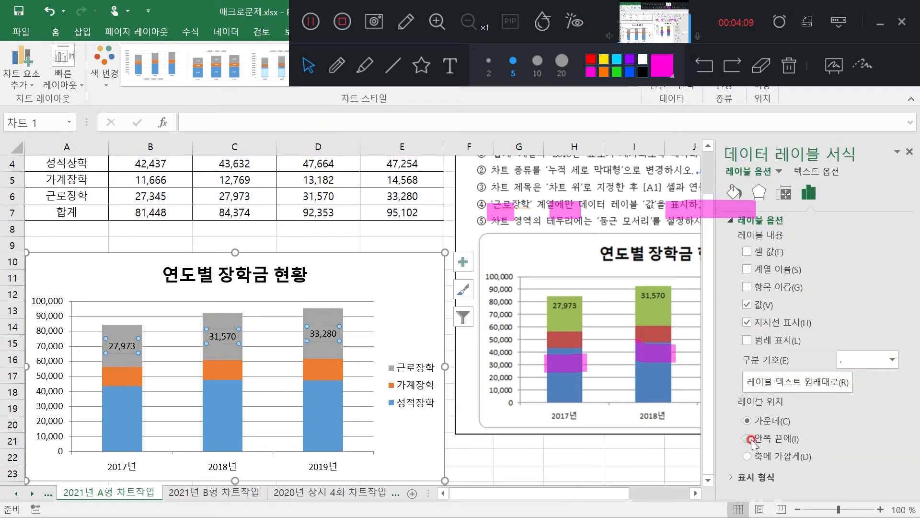
{"action": "left_click", "coordinate": [750, 438]}
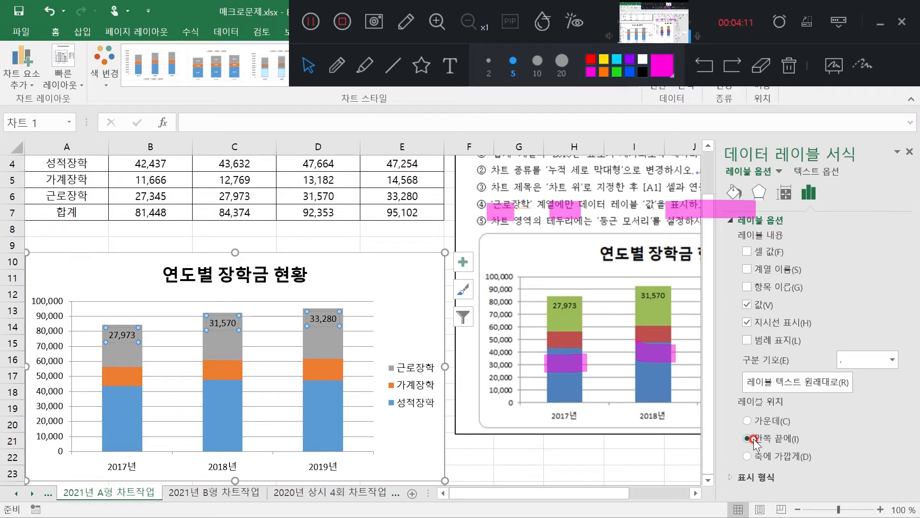
{"action": "left_click", "coordinate": [403, 245]}
{"action": "left_click", "coordinate": [909, 152]}
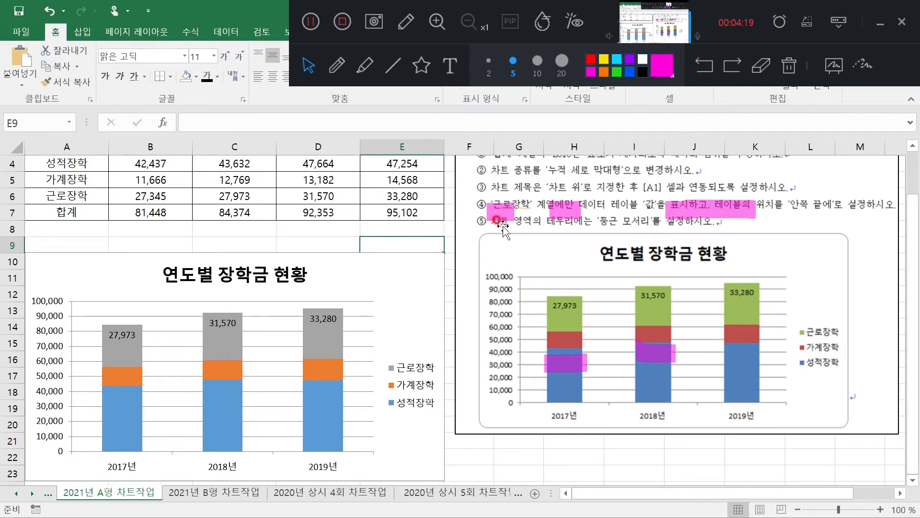
Apply 둥근 모서리 to the chart area's border, keeping the border line set to 자동
{"action": "left_click", "coordinate": [405, 286]}
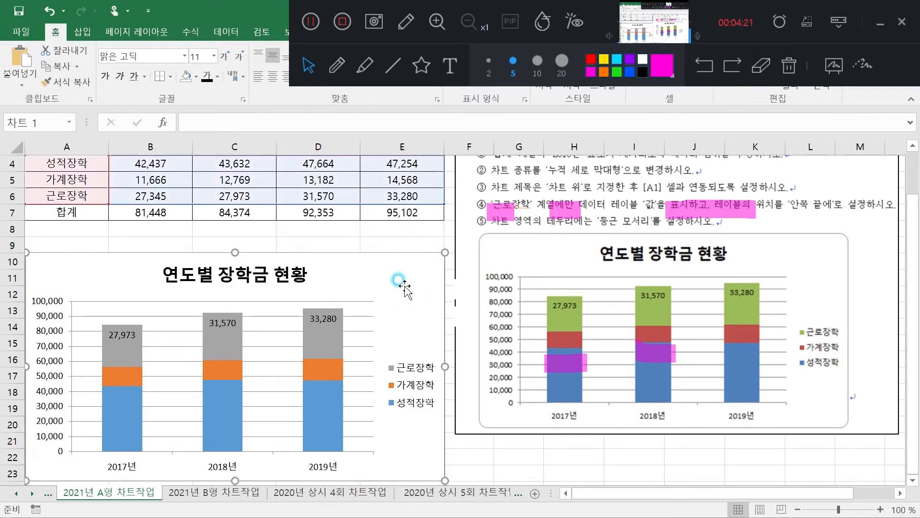
{"action": "double_click", "coordinate": [399, 280]}
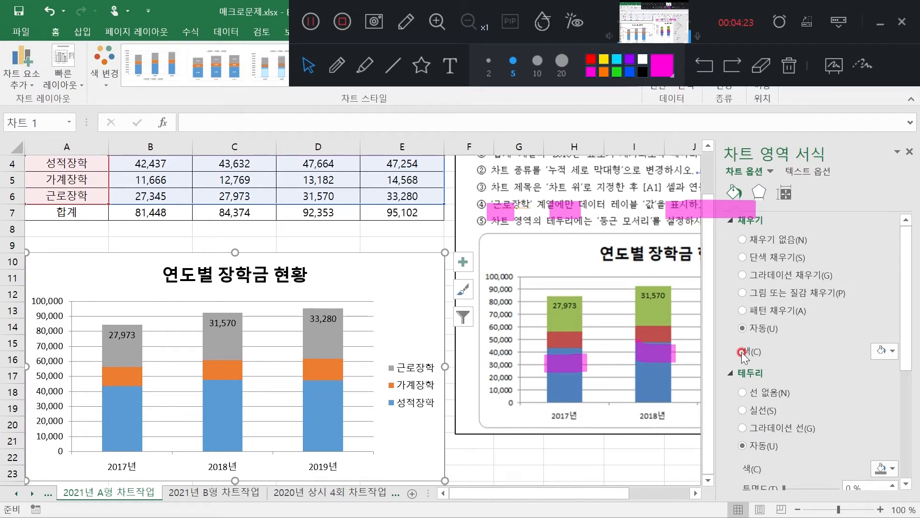
{"action": "scroll", "coordinate": [779, 393], "scroll_direction": "down", "scroll_amount": 3}
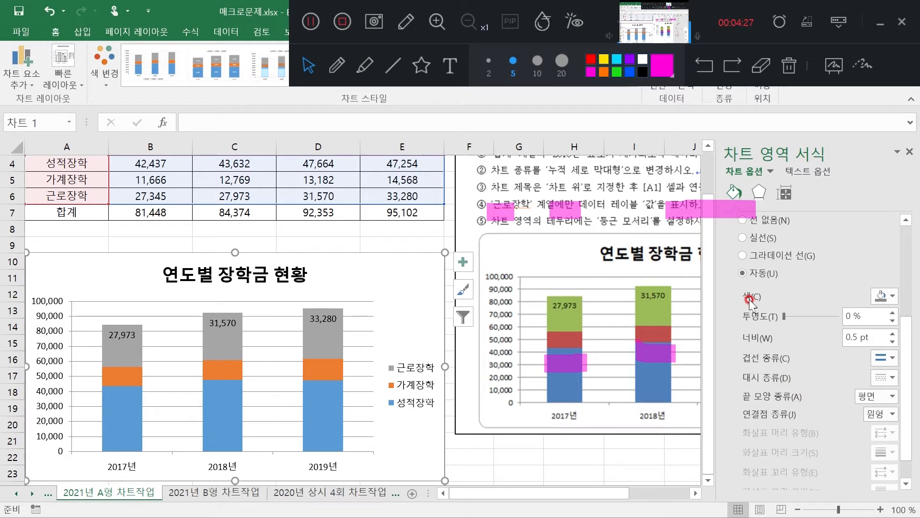
{"action": "left_click", "coordinate": [744, 238]}
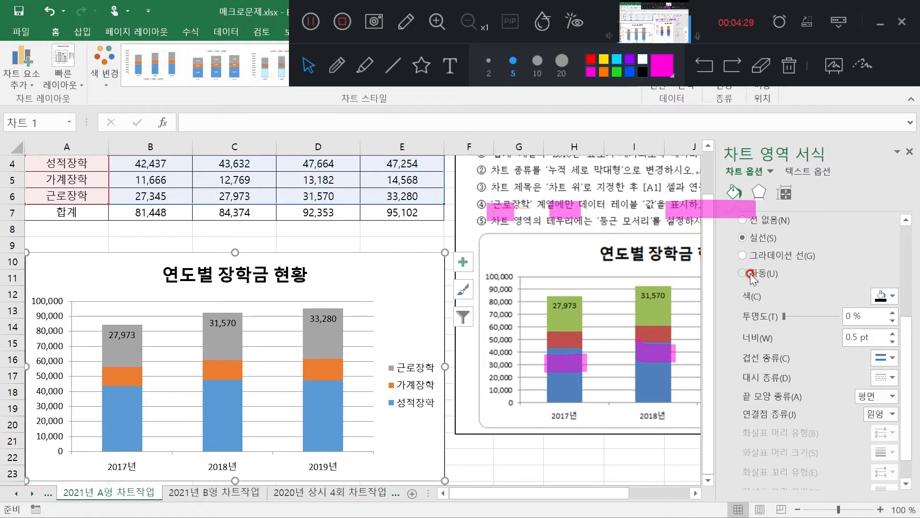
{"action": "left_click", "coordinate": [751, 277]}
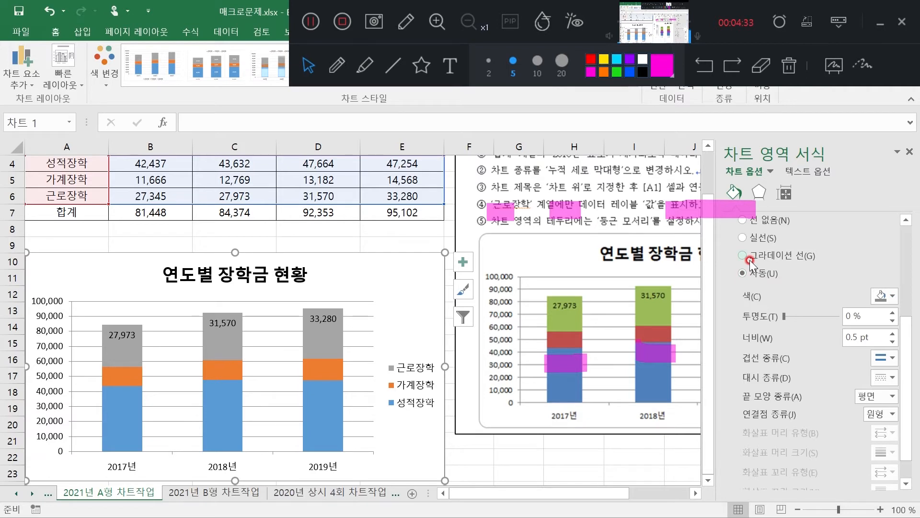
{"action": "scroll", "coordinate": [753, 418], "scroll_direction": "down", "scroll_amount": 1}
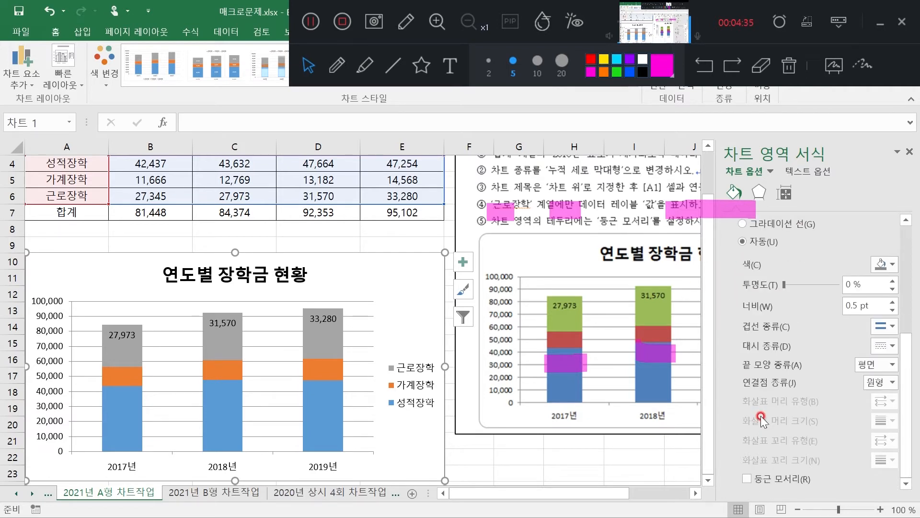
{"action": "left_click", "coordinate": [747, 479]}
{"action": "left_click", "coordinate": [378, 243]}
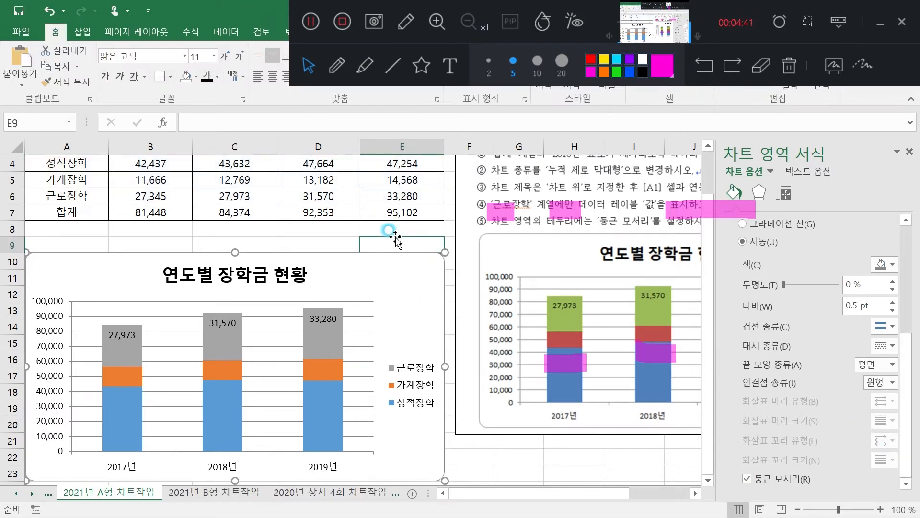
Erase the highlight marks over the chart instructions and stop the screen recording
{"action": "left_click", "coordinate": [761, 65]}
{"action": "mouse_move", "coordinate": [501, 209]}
{"action": "left_mouse_down"}
{"action": "mouse_move", "coordinate": [471, 226]}
{"action": "mouse_move", "coordinate": [713, 196]}
{"action": "mouse_move", "coordinate": [714, 266]}
{"action": "left_mouse_up"}
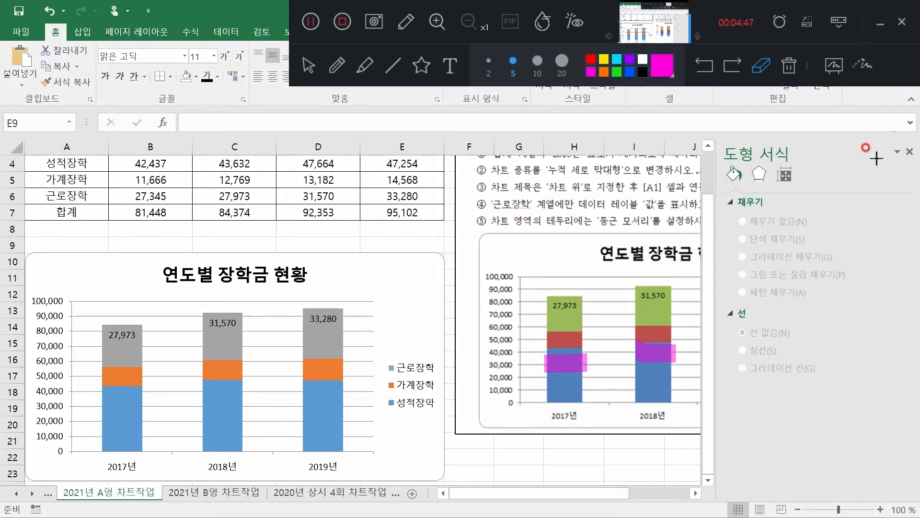
{"action": "left_click", "coordinate": [343, 22]}
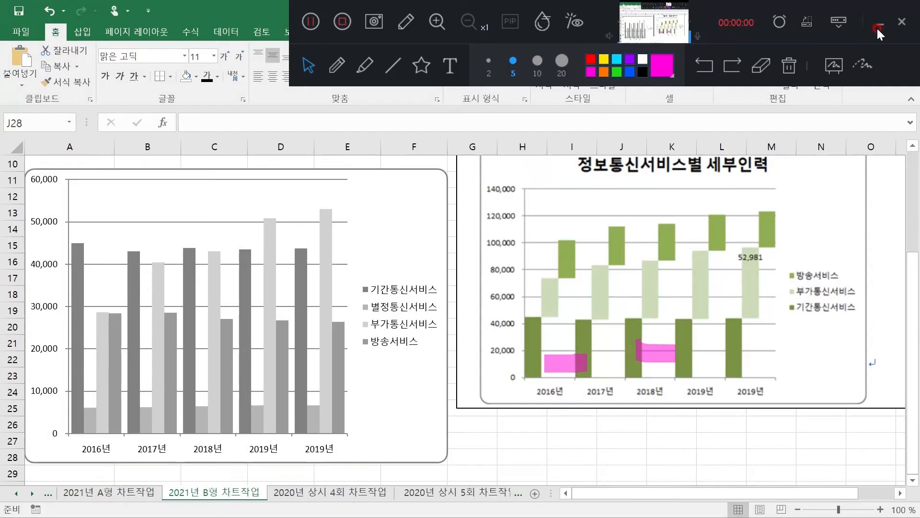
{"action": "left_click", "coordinate": [880, 25]}
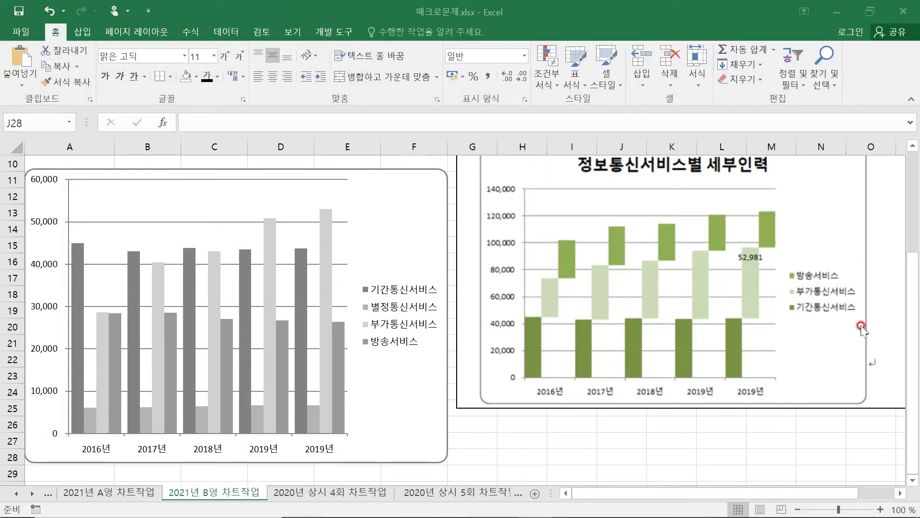
Bring up the screen recorder's drawing tools and erase the leftover pink marks over the sample chart
{"action": "left_click_drag", "start_coordinate": [910, 267], "coordinate": [917, 190]}
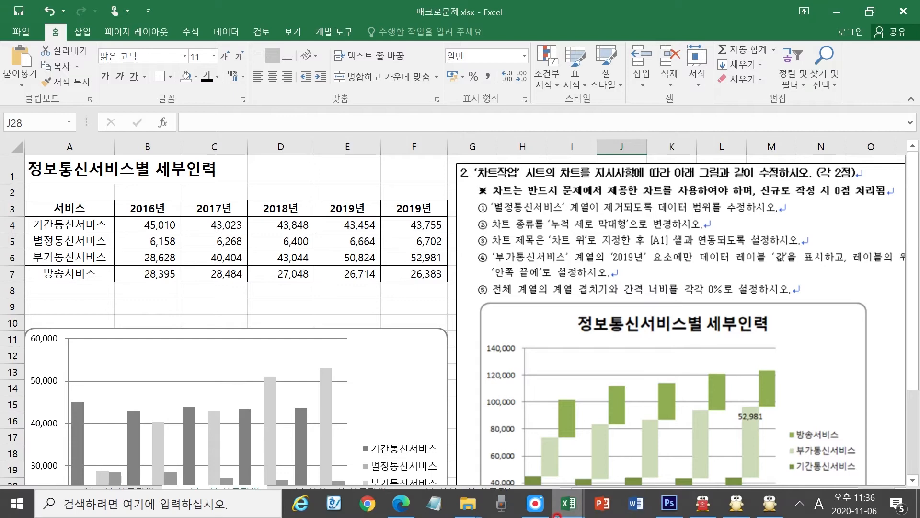
{"action": "mouse_move", "coordinate": [588, 508]}
{"action": "left_click", "coordinate": [536, 504]}
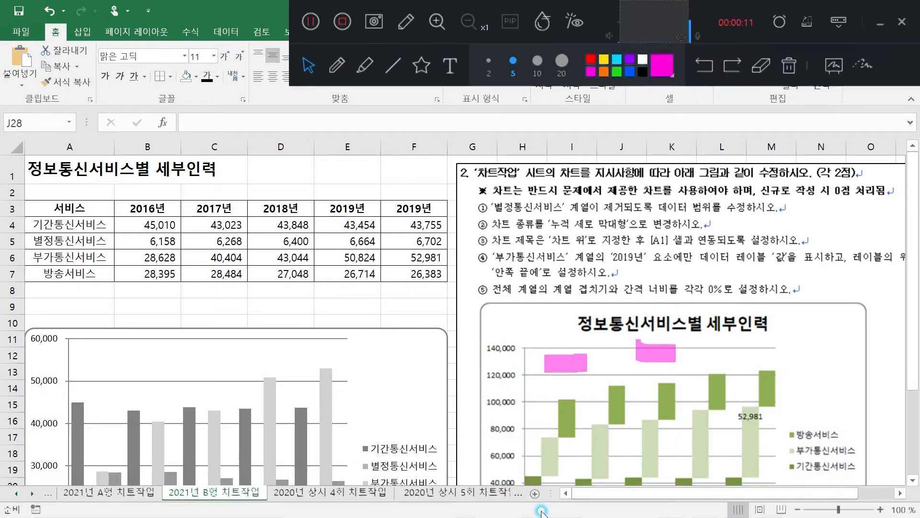
{"action": "left_click", "coordinate": [372, 57]}
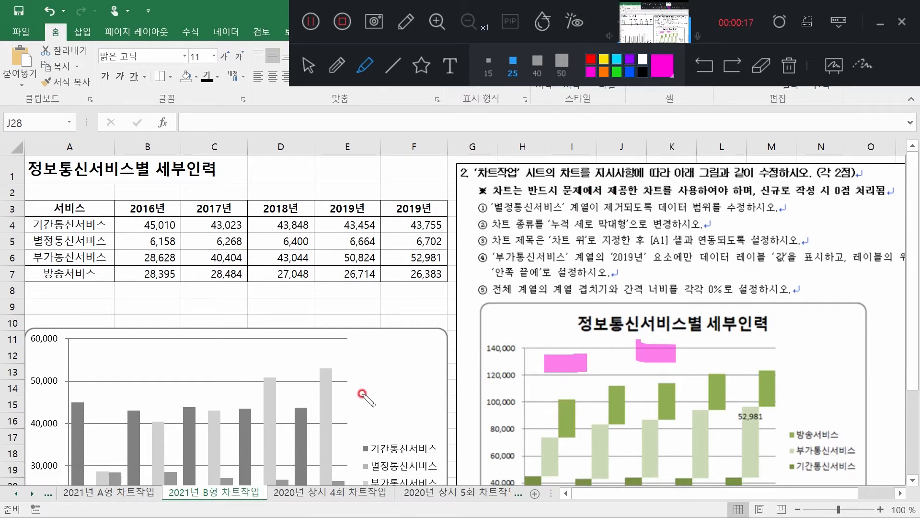
{"action": "left_click", "coordinate": [762, 64]}
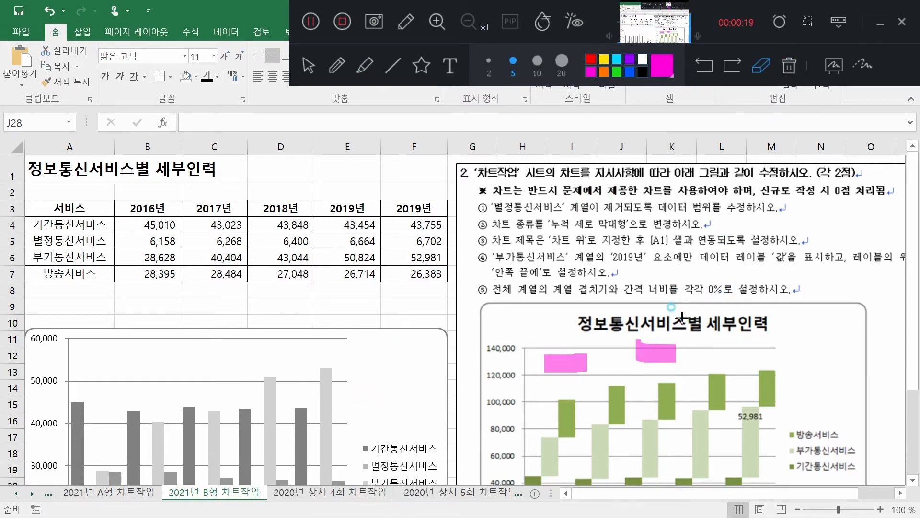
{"action": "left_click_drag", "start_coordinate": [690, 308], "coordinate": [596, 374]}
Highlight 별정통신서비스 and 제거되도록 데이터 범위를 in pink in the first chart instruction
{"action": "left_click", "coordinate": [365, 65]}
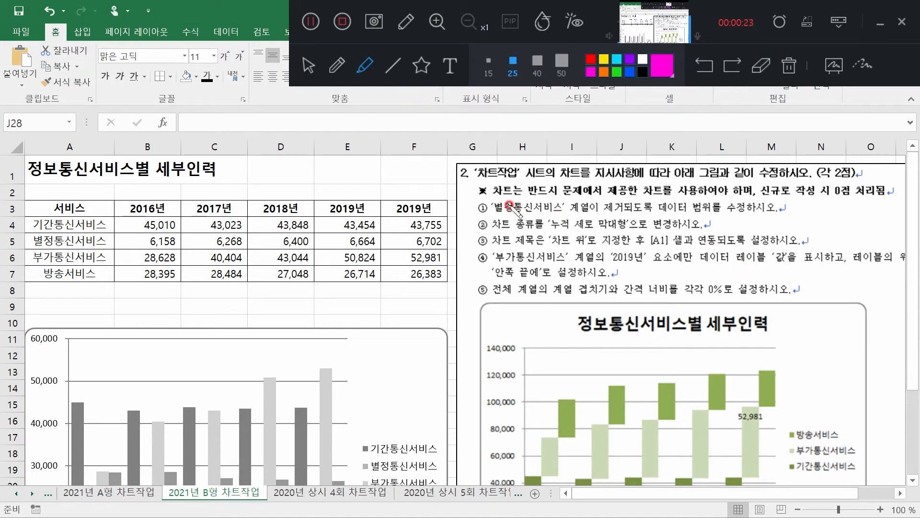
{"action": "left_click_drag", "start_coordinate": [496, 208], "coordinate": [567, 209]}
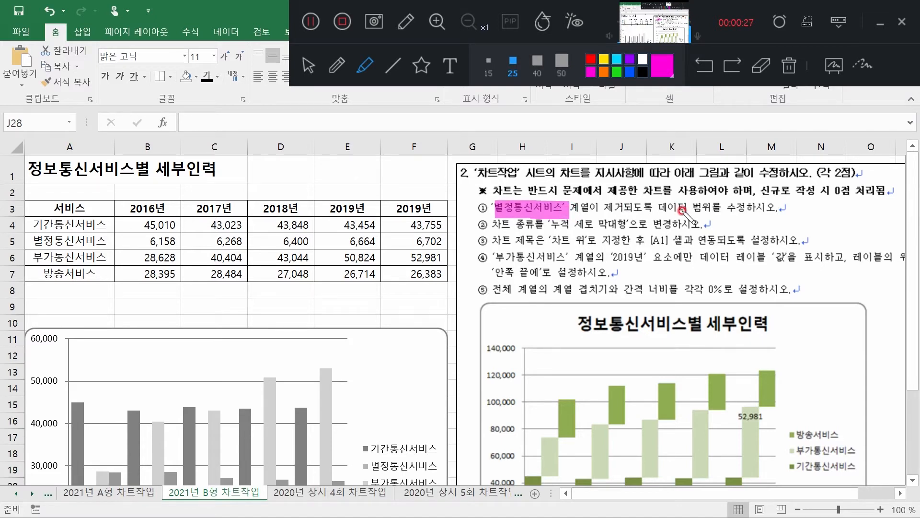
{"action": "left_click_drag", "start_coordinate": [605, 209], "coordinate": [724, 210]}
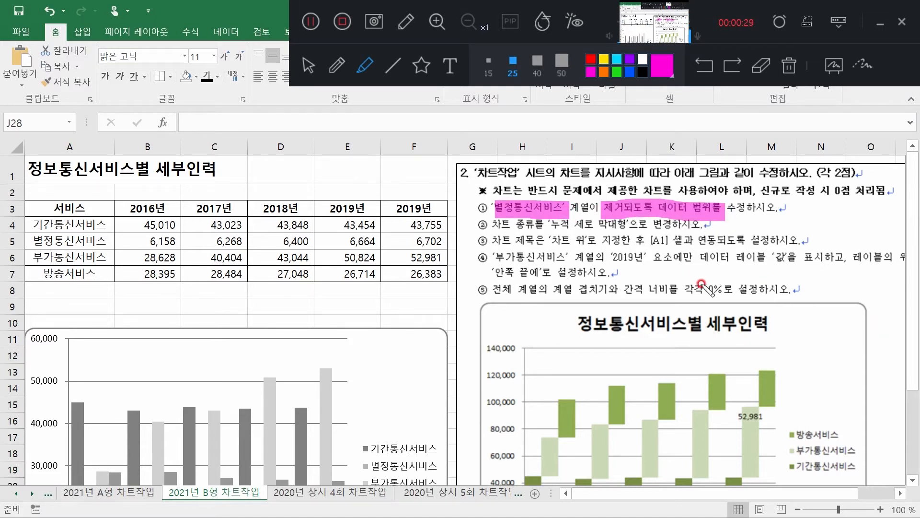
{"action": "left_click", "coordinate": [309, 65]}
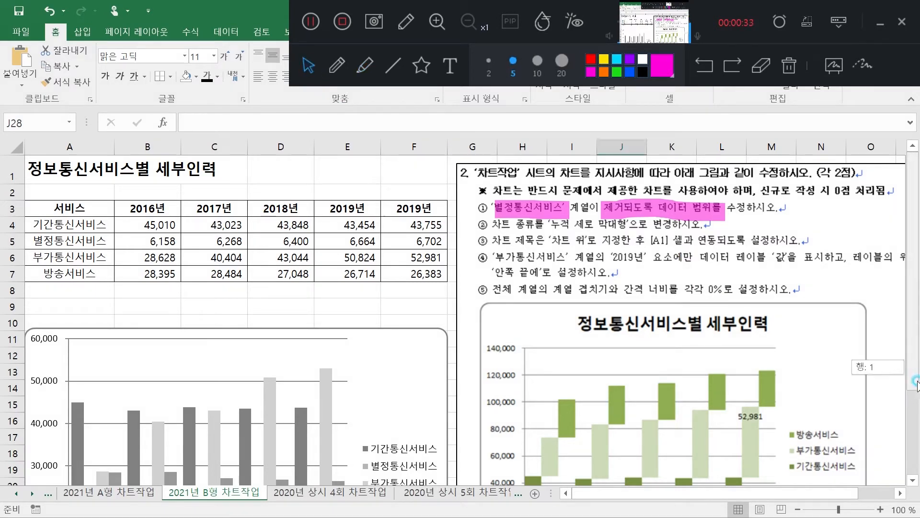
Compare the worksheet chart with the sample chart, then erase the pink highlights from the first instruction
{"action": "left_click_drag", "start_coordinate": [915, 376], "coordinate": [914, 411]}
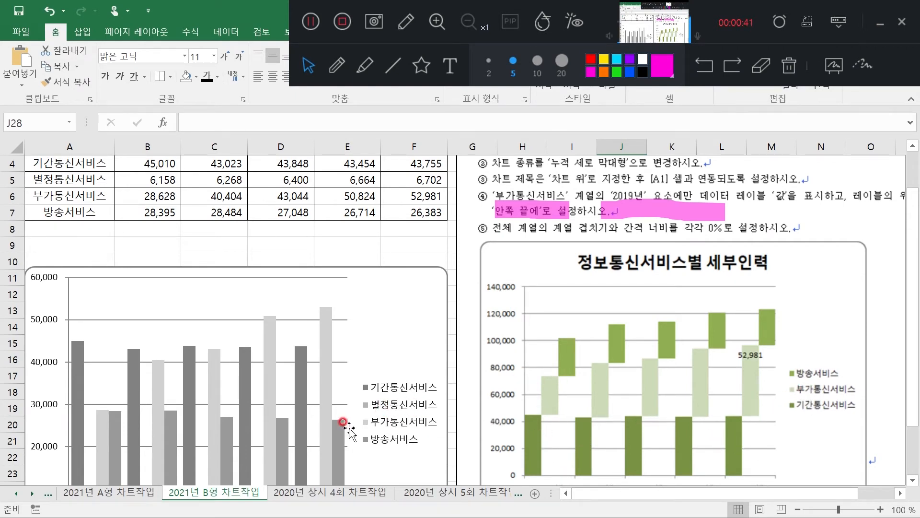
{"action": "scroll", "coordinate": [345, 422], "scroll_direction": "down", "scroll_amount": 3}
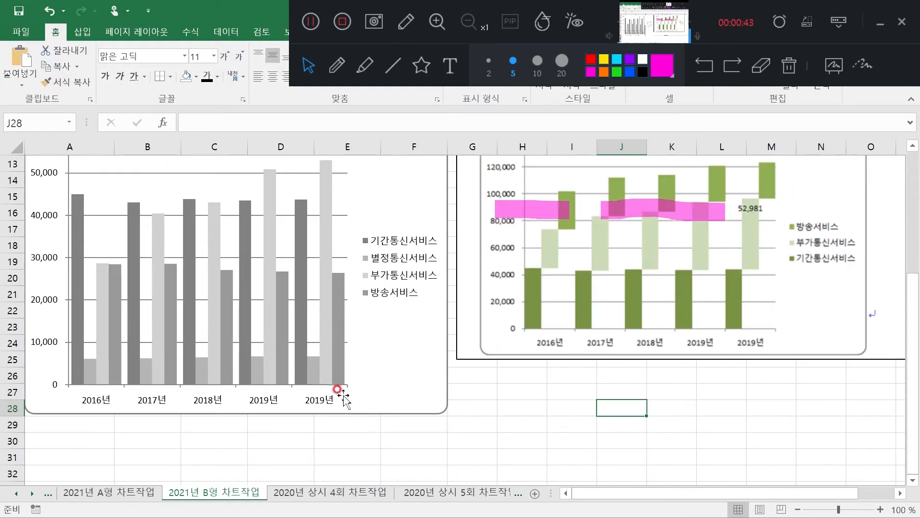
{"action": "left_click_drag", "start_coordinate": [913, 336], "coordinate": [917, 198]}
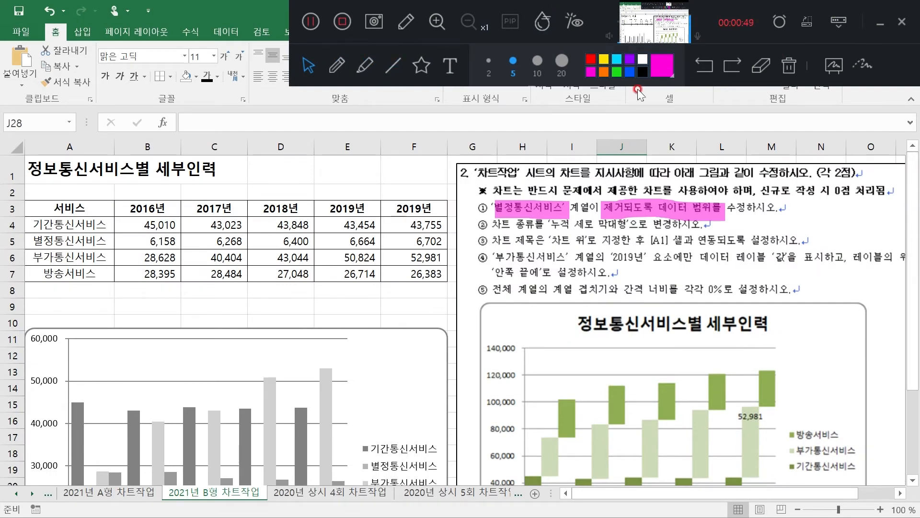
{"action": "left_click", "coordinate": [764, 68]}
{"action": "left_click", "coordinate": [512, 212]}
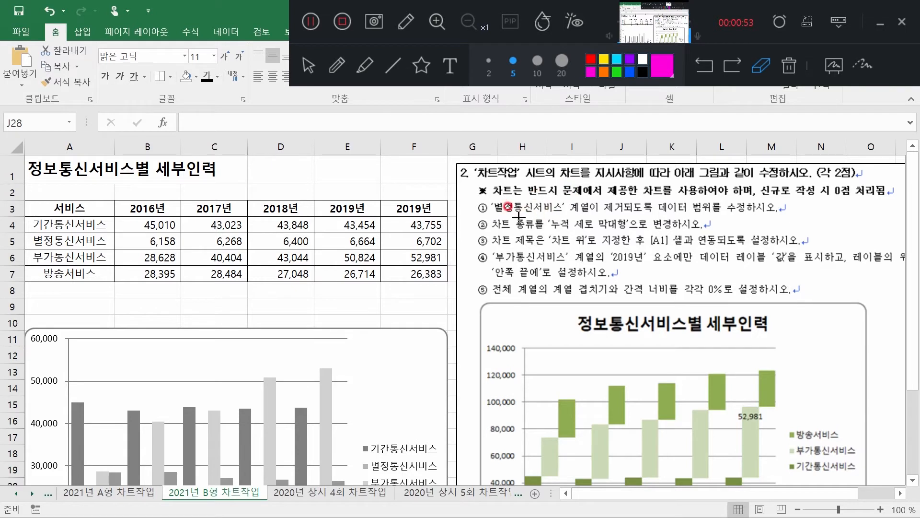
{"action": "left_click", "coordinate": [310, 77]}
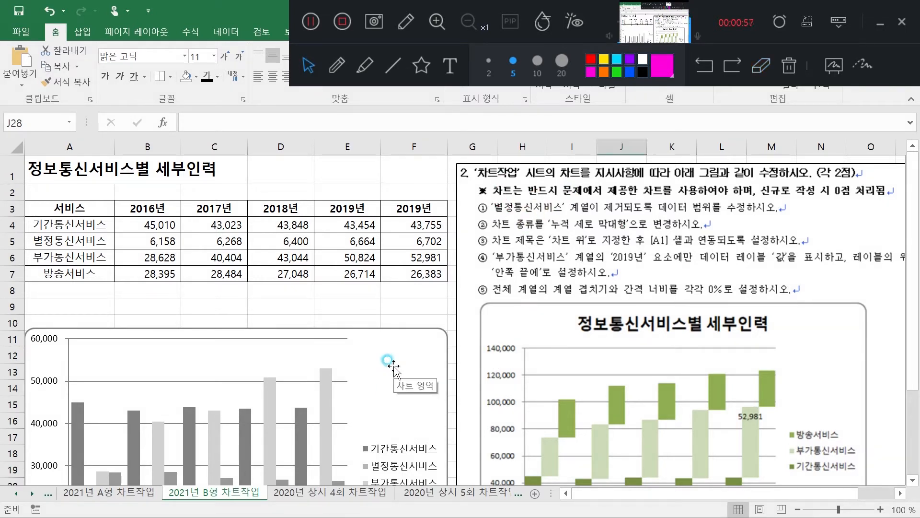
Remove the 별정통신서비스 series from the chart's source data
{"action": "left_click", "coordinate": [422, 346]}
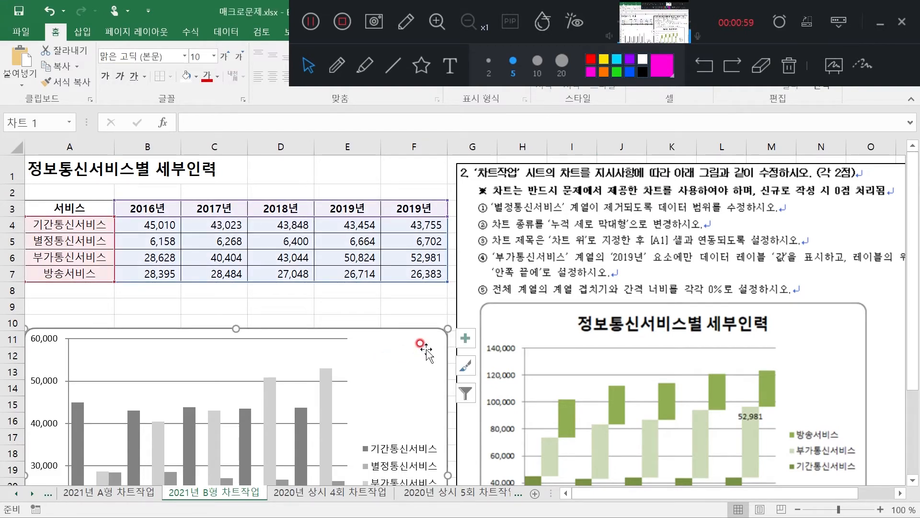
{"action": "right_click", "coordinate": [426, 349]}
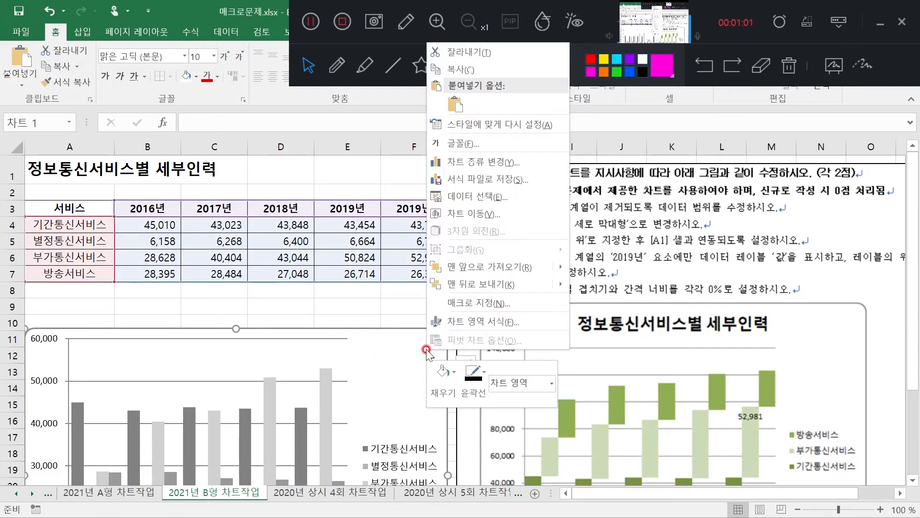
{"action": "left_click", "coordinate": [487, 197]}
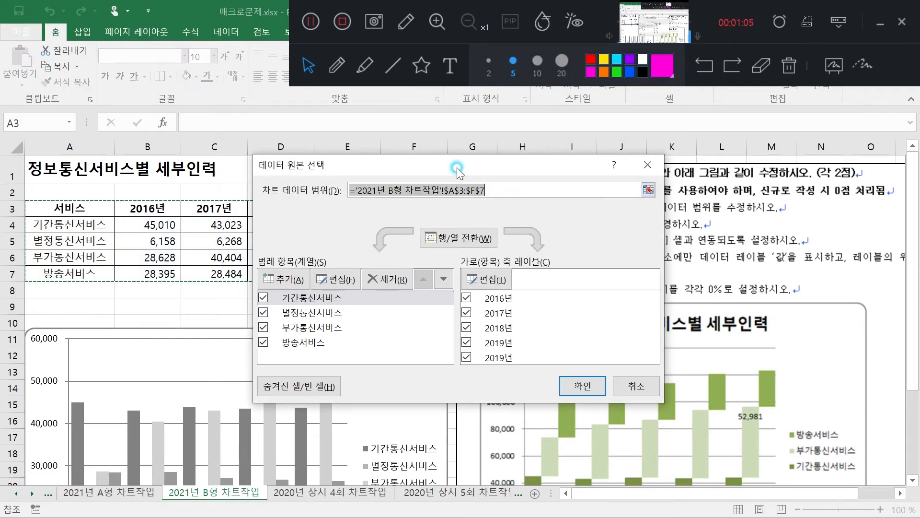
{"action": "left_click", "coordinate": [324, 314]}
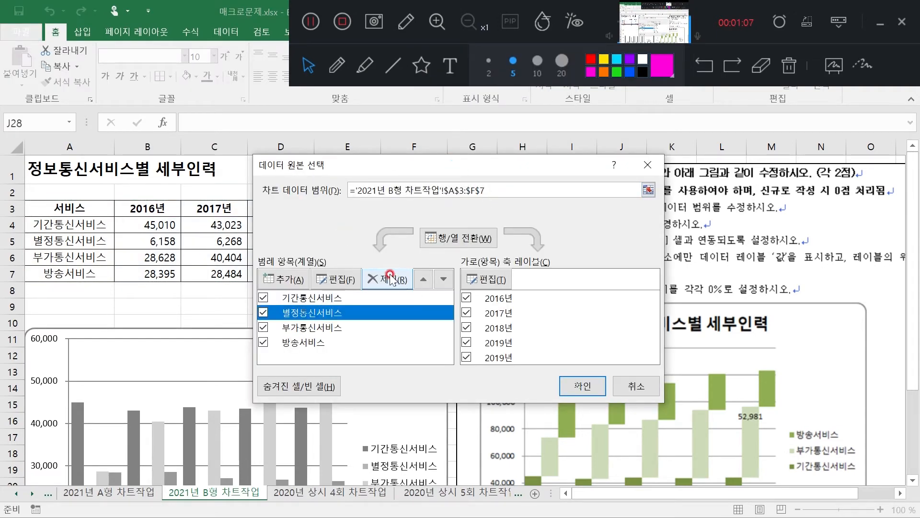
{"action": "left_click", "coordinate": [404, 279]}
{"action": "left_click", "coordinate": [584, 387]}
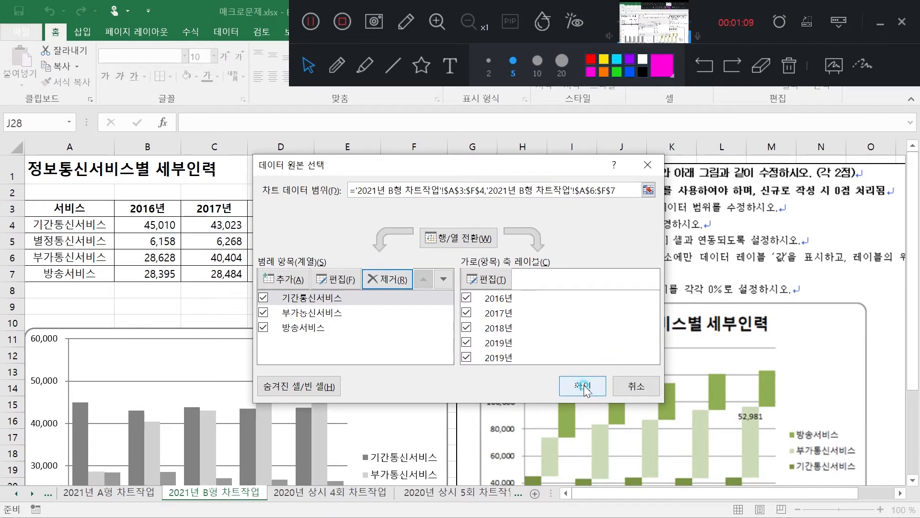
Change the chart type to 누적 세로 막대형, using the variant with the years on the horizontal axis
{"action": "scroll", "coordinate": [434, 401], "scroll_direction": "down", "scroll_amount": 1}
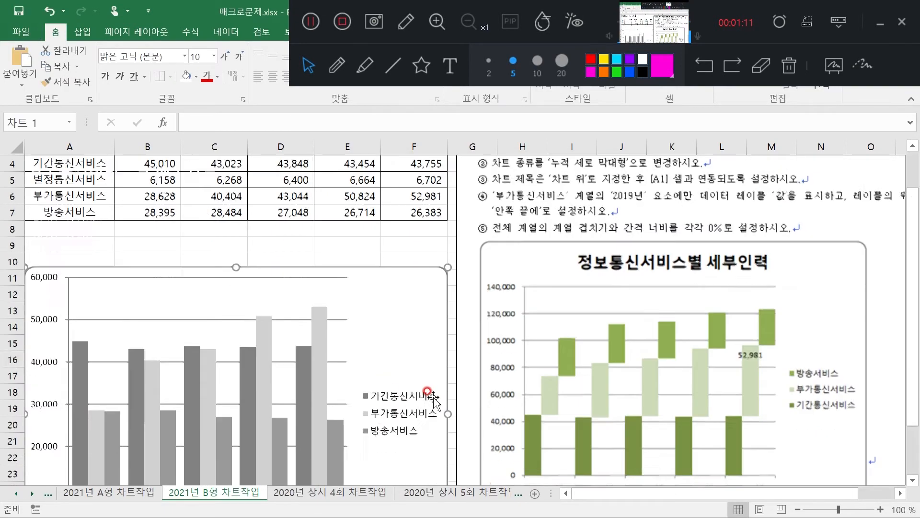
{"action": "scroll", "coordinate": [434, 401], "scroll_direction": "down", "scroll_amount": 1}
{"action": "scroll", "coordinate": [393, 369], "scroll_direction": "up", "scroll_amount": 2}
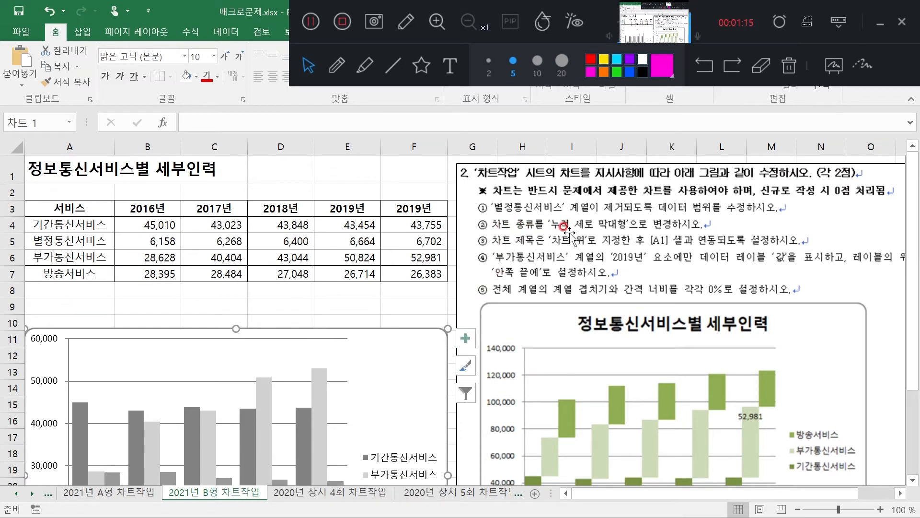
{"action": "right_click", "coordinate": [407, 354]}
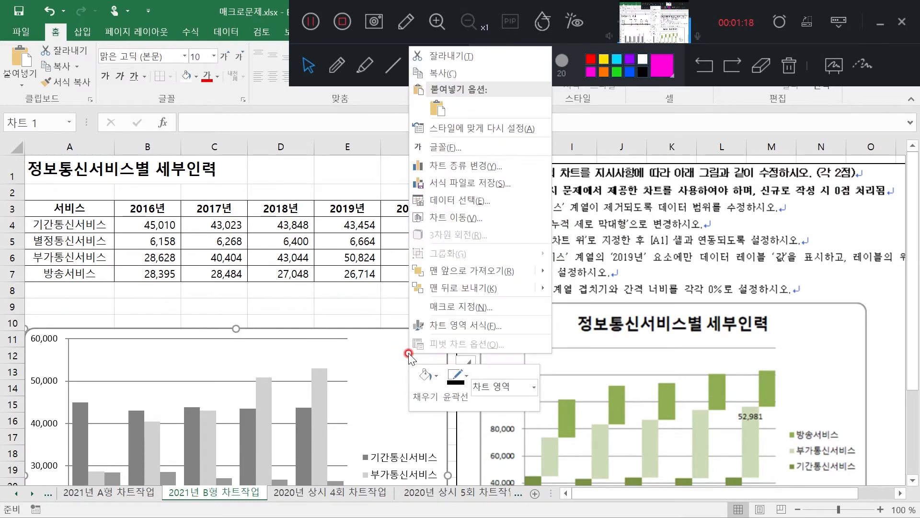
{"action": "left_click", "coordinate": [486, 169]}
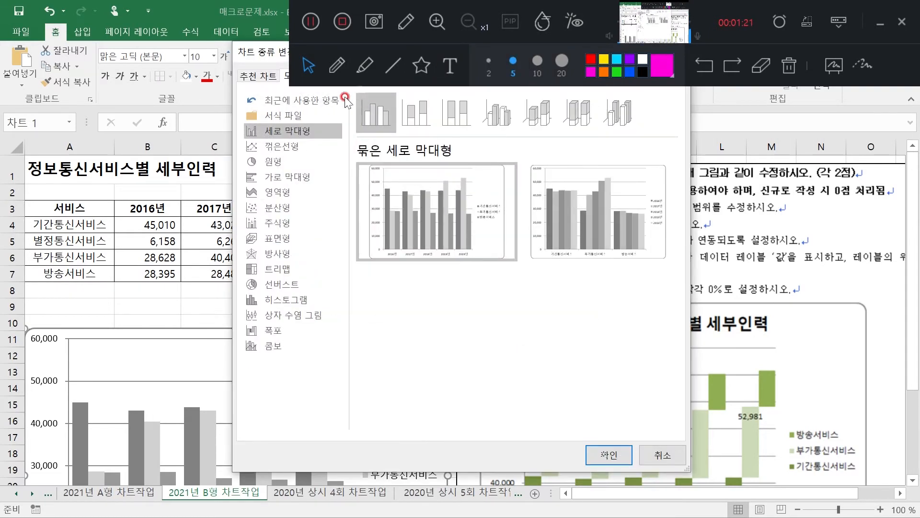
{"action": "left_click", "coordinate": [419, 116]}
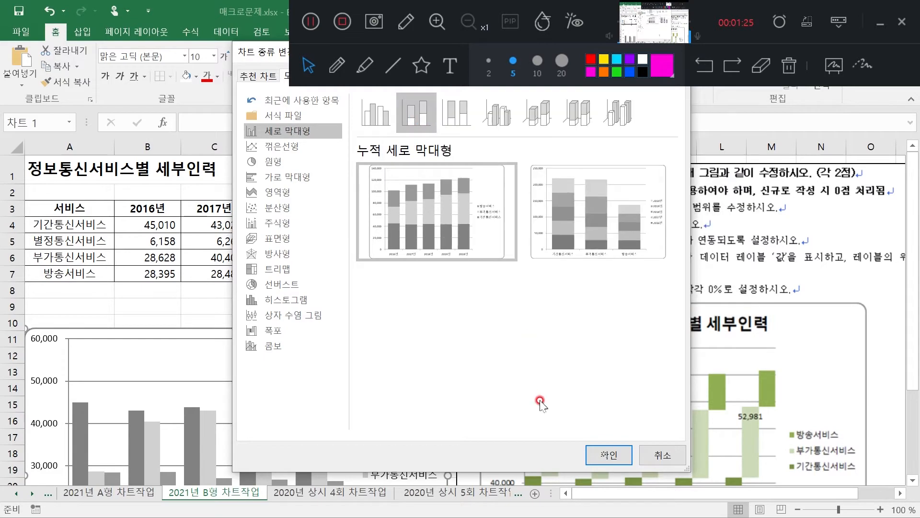
{"action": "left_click", "coordinate": [606, 454]}
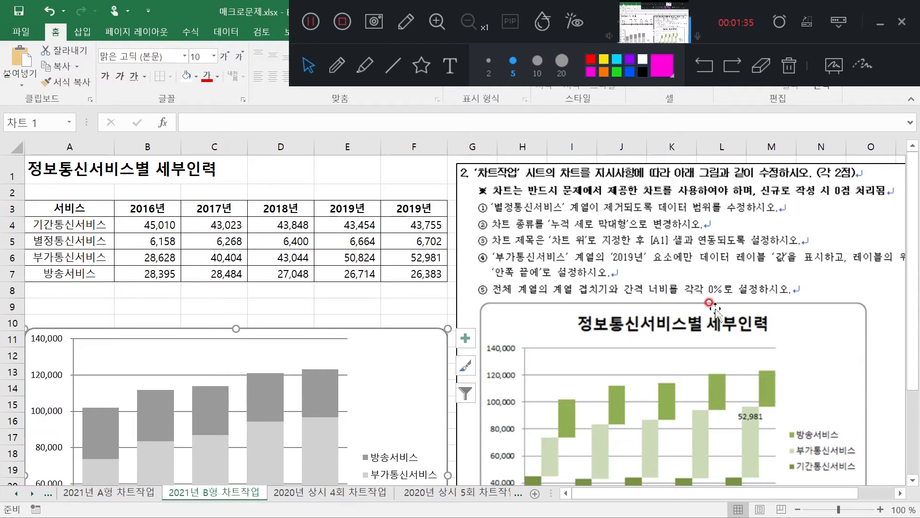
Add a chart title in the 차트 위 position and close the formatting options
{"action": "double_click", "coordinate": [395, 358]}
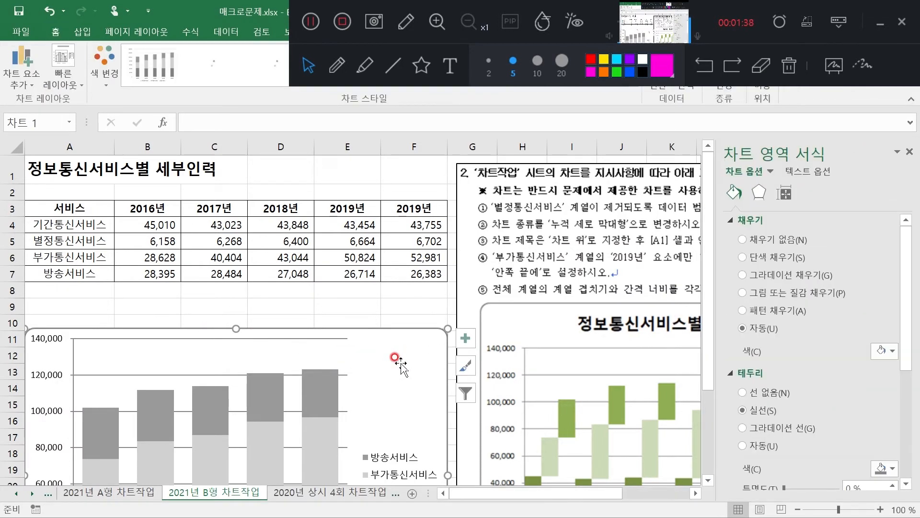
{"action": "left_click", "coordinate": [27, 85]}
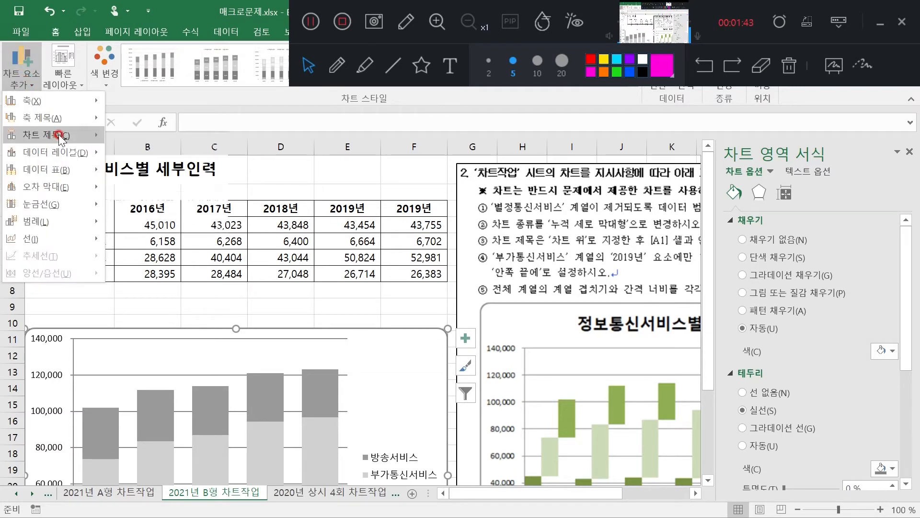
{"action": "mouse_move", "coordinate": [55, 136]}
{"action": "left_click", "coordinate": [182, 177]}
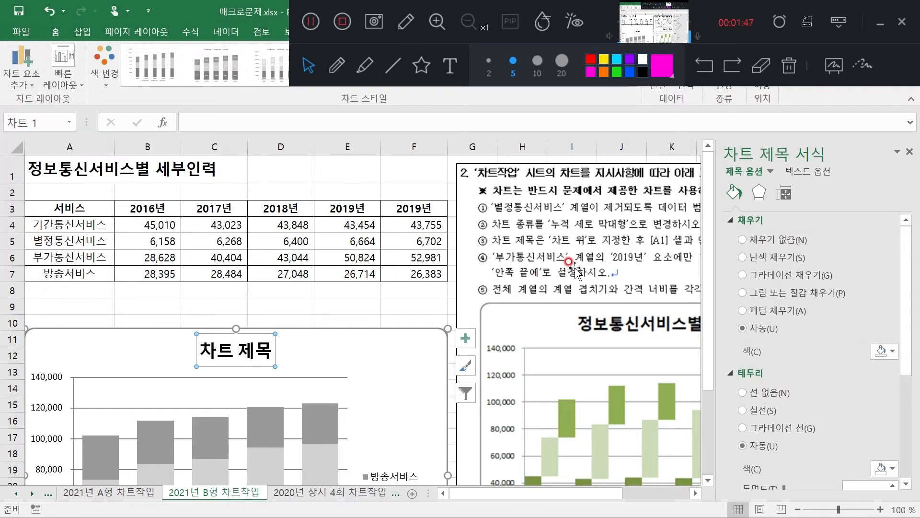
{"action": "left_click", "coordinate": [909, 151]}
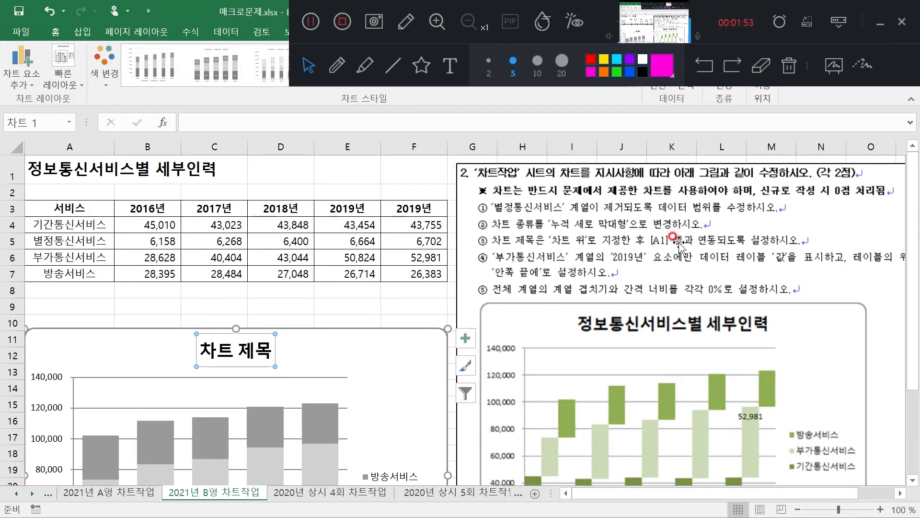
Link the chart title to cell A1 with the reference ='2021년 B형 차트작업'!$A$1
{"action": "left_click", "coordinate": [211, 124]}
{"action": "left_click", "coordinate": [213, 123]}
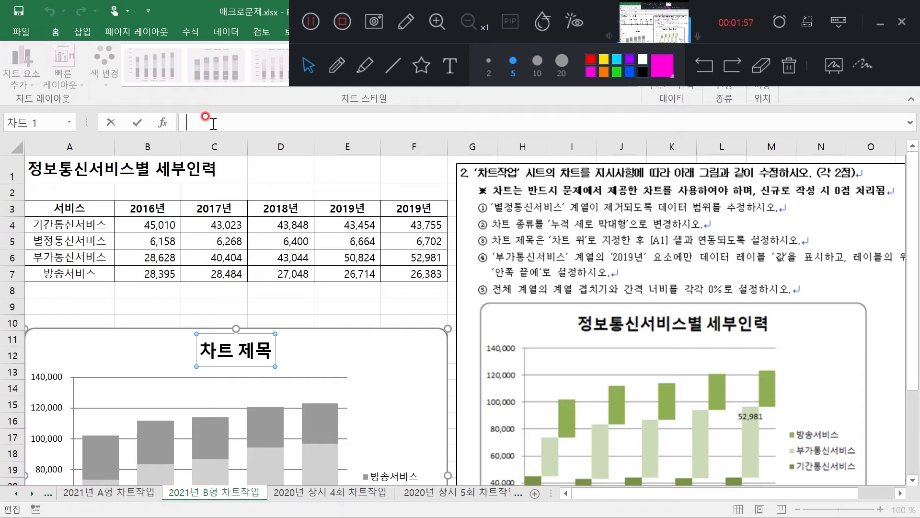
{"action": "left_click", "coordinate": [69, 163]}
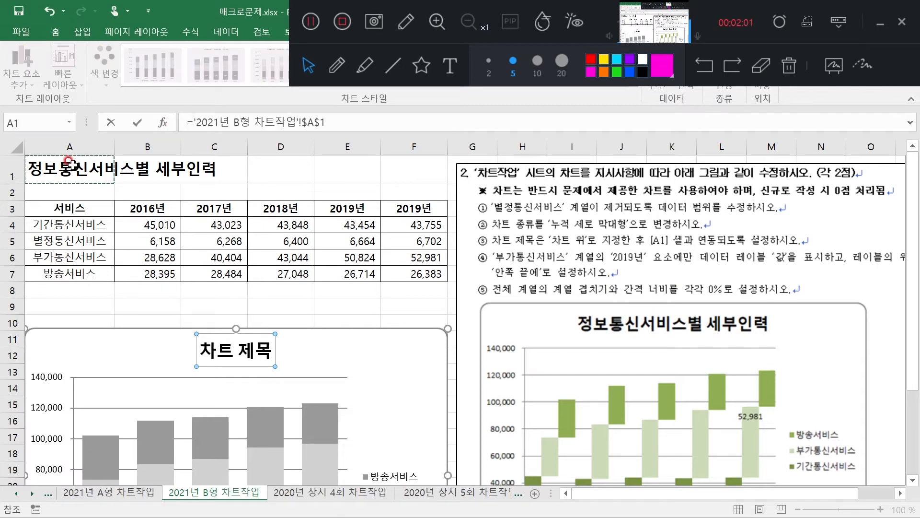
{"action": "key", "text": "Return"}
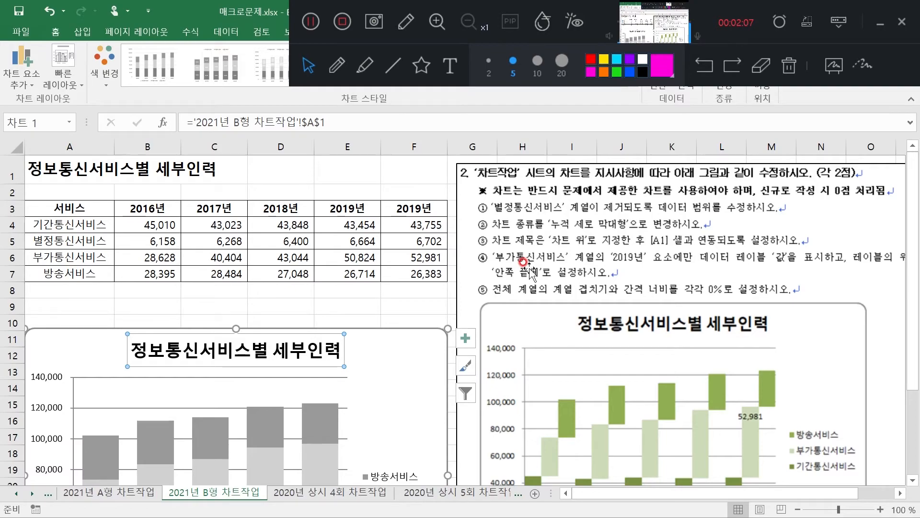
{"action": "left_click_drag", "start_coordinate": [911, 402], "coordinate": [913, 466]}
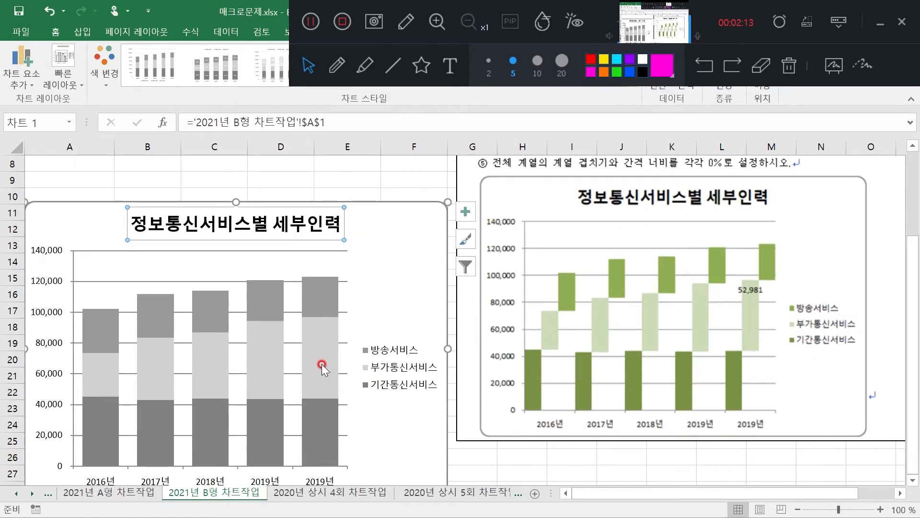
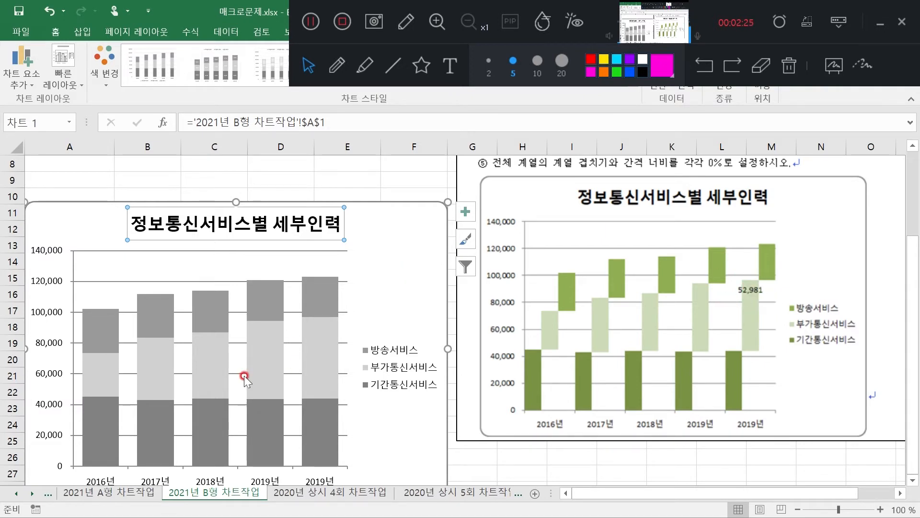
Add a data label to only the last 2019년 element of the 부가통신서비스 series
{"action": "left_click", "coordinate": [312, 353]}
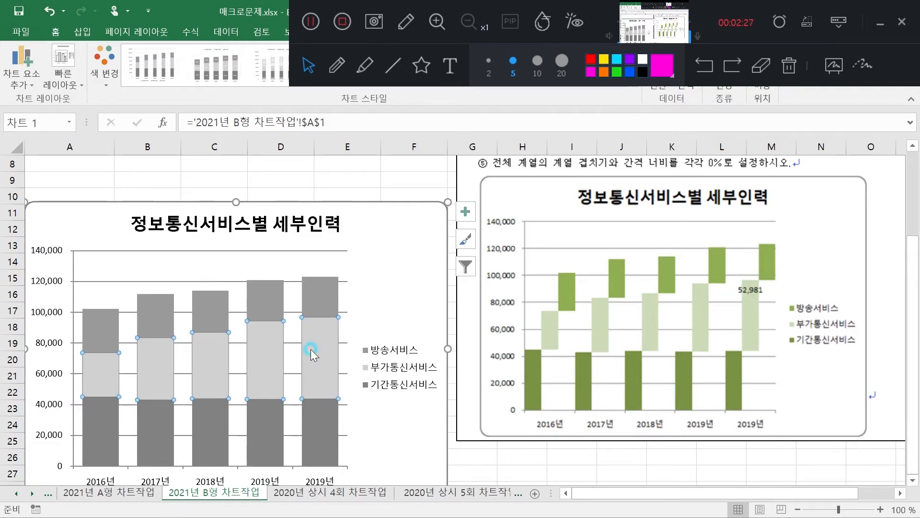
{"action": "left_click", "coordinate": [325, 352]}
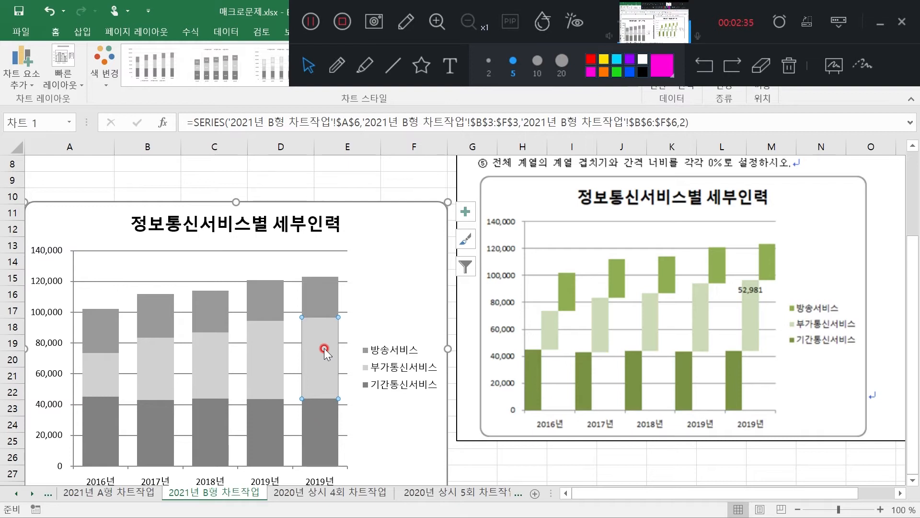
{"action": "right_click", "coordinate": [324, 348]}
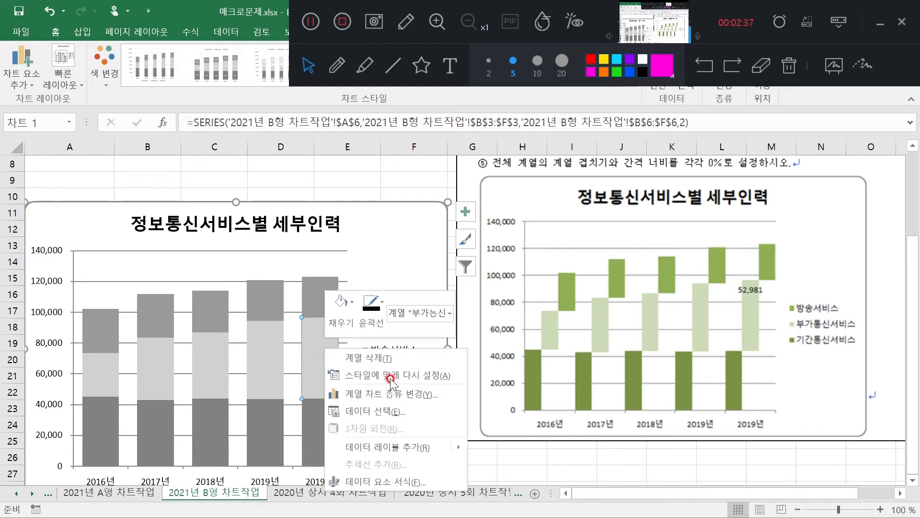
{"action": "left_click", "coordinate": [411, 447]}
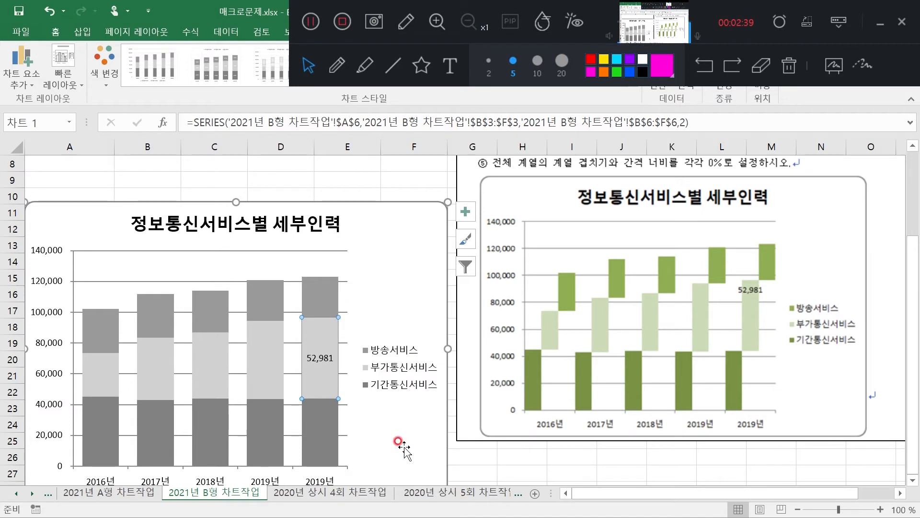
Set that data label's position to 안쪽 끝에 and close the formatting options
{"action": "right_click", "coordinate": [318, 329]}
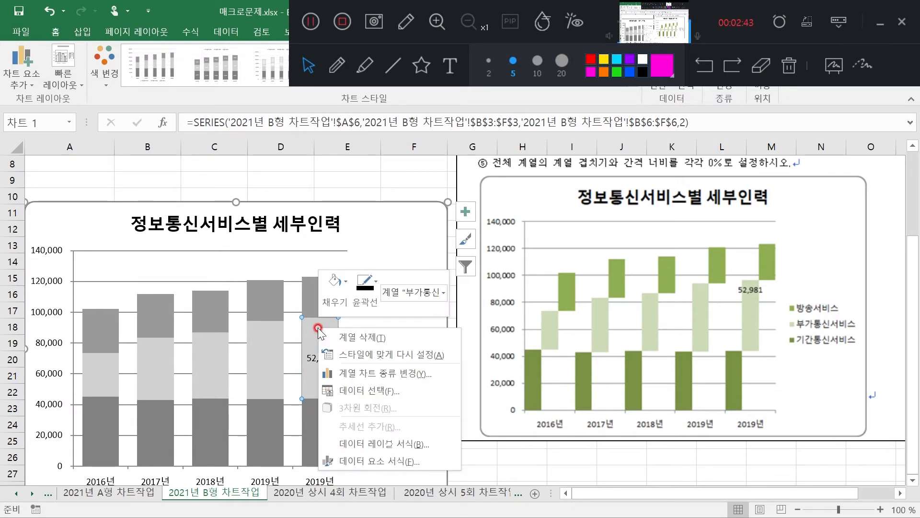
{"action": "left_click", "coordinate": [399, 444]}
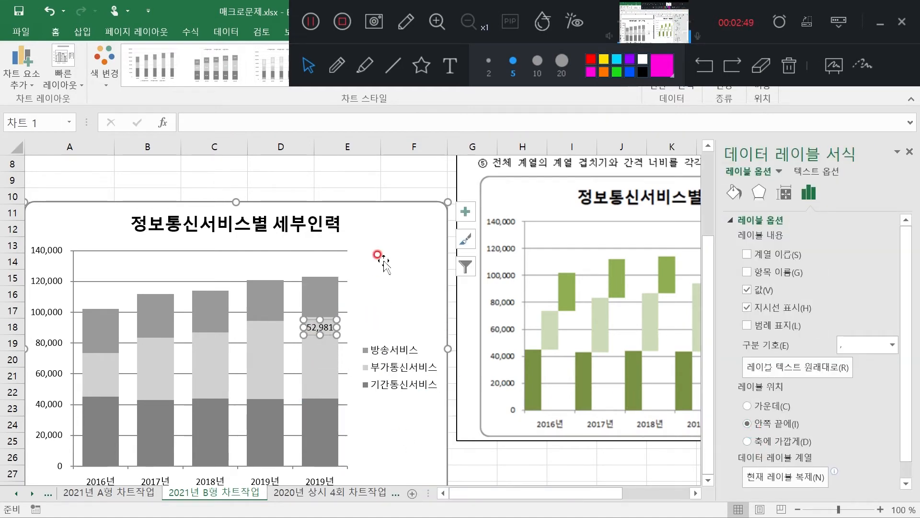
{"action": "left_click", "coordinate": [391, 192]}
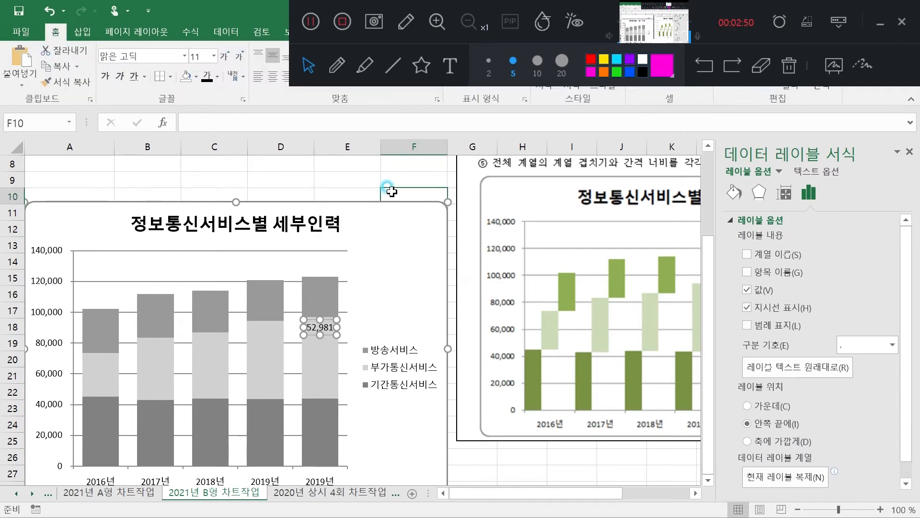
{"action": "left_click", "coordinate": [910, 152]}
{"action": "scroll", "coordinate": [518, 250], "scroll_direction": "up", "scroll_amount": 3}
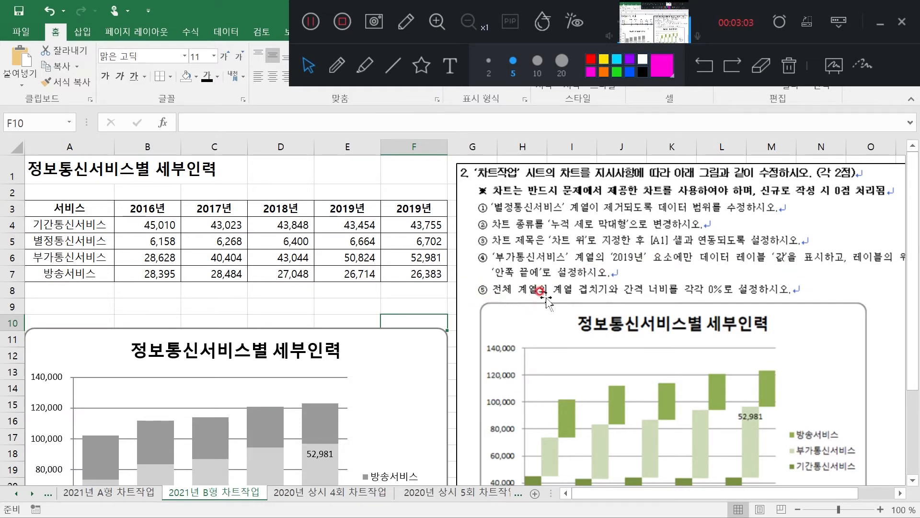
{"action": "scroll", "coordinate": [325, 288], "scroll_direction": "down", "scroll_amount": 3}
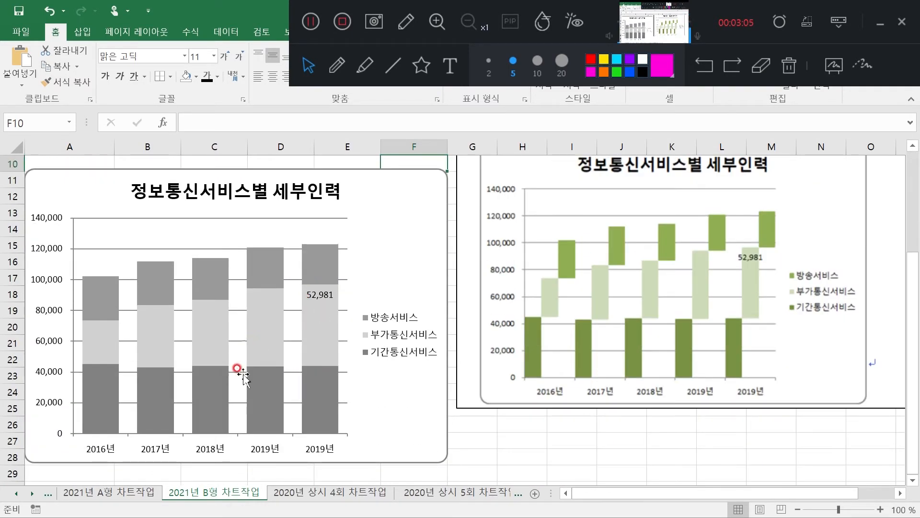
{"action": "double_click", "coordinate": [322, 319]}
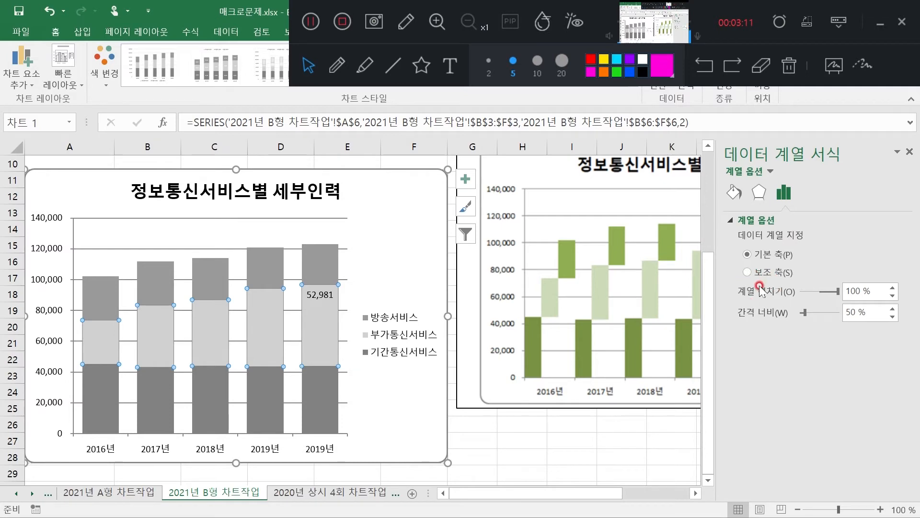
{"action": "scroll", "coordinate": [448, 250], "scroll_direction": "up", "scroll_amount": 3}
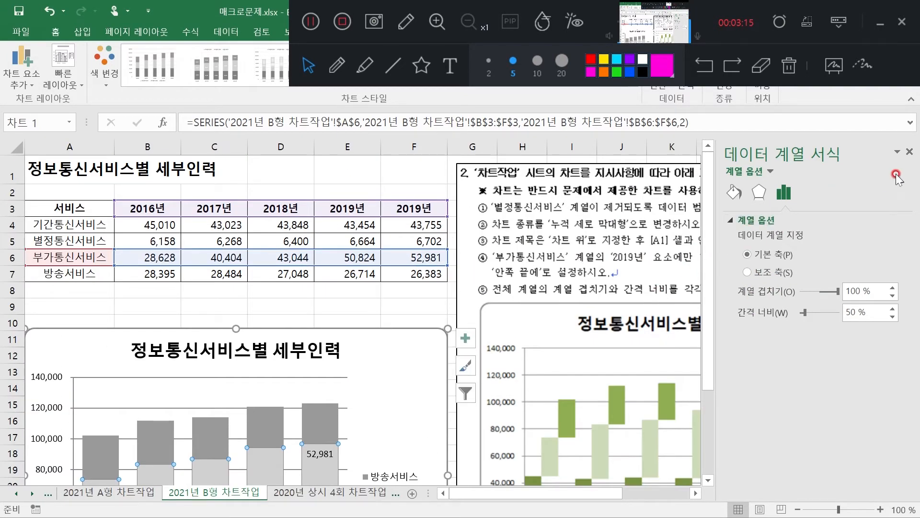
{"action": "left_click", "coordinate": [910, 153]}
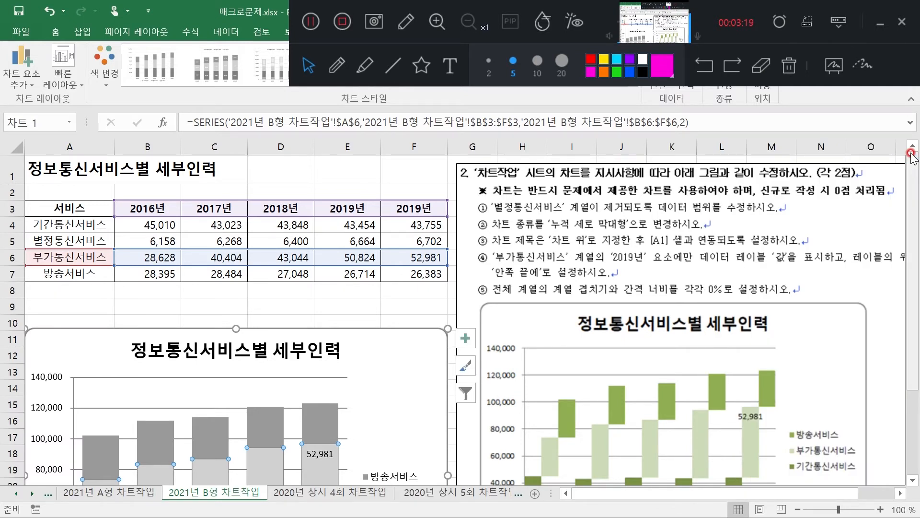
Set both the series overlap (계열 겹치기) and the gap width (간격 너비) to 0% and compare the chart with the sample
{"action": "double_click", "coordinate": [318, 474]}
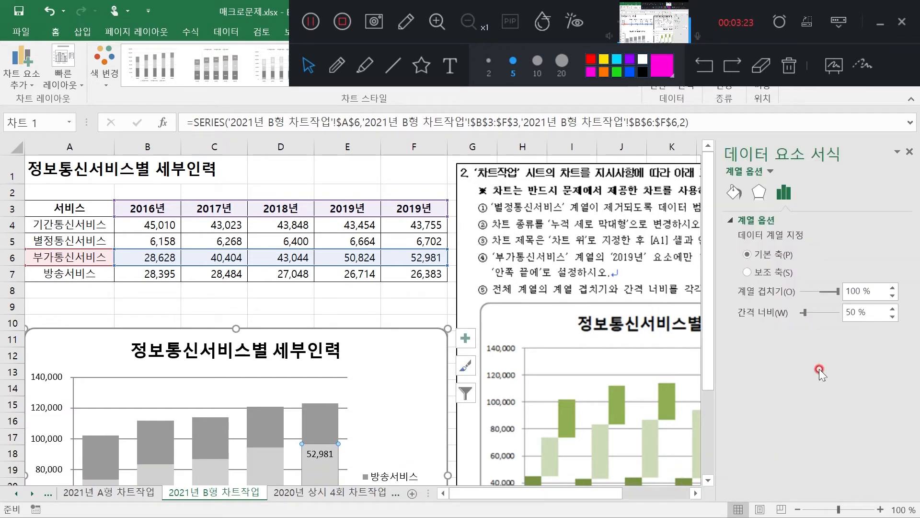
{"action": "double_click", "coordinate": [854, 291]}
{"action": "type", "text": "0"}
{"action": "left_click", "coordinate": [857, 313]}
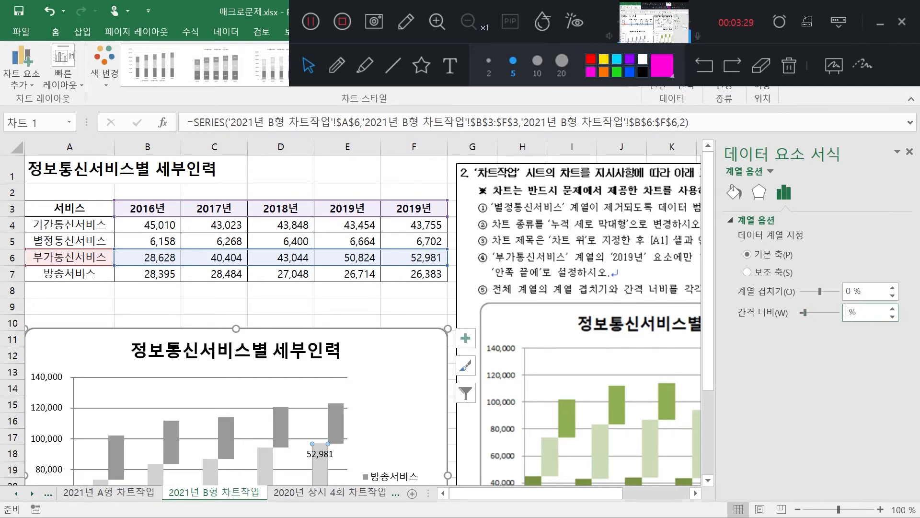
{"action": "left_click", "coordinate": [411, 306]}
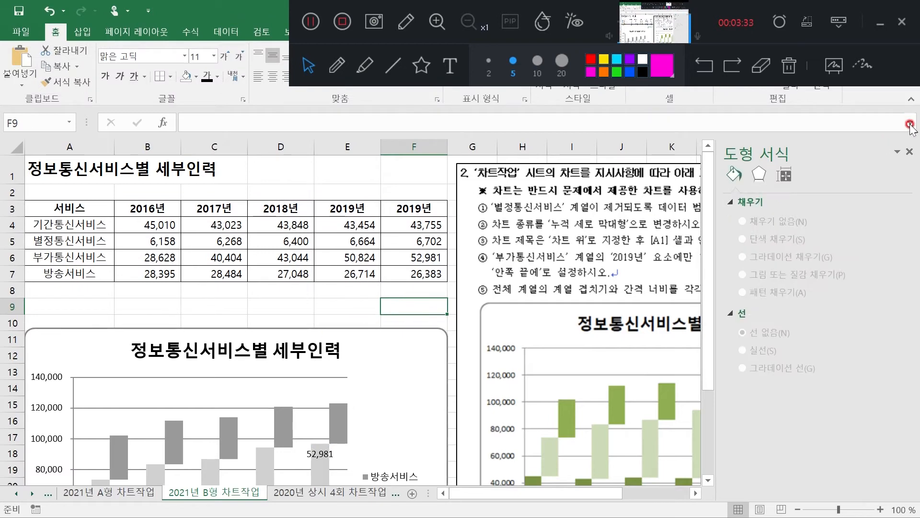
{"action": "left_click", "coordinate": [910, 152]}
{"action": "scroll", "coordinate": [411, 287], "scroll_direction": "down", "scroll_amount": 3}
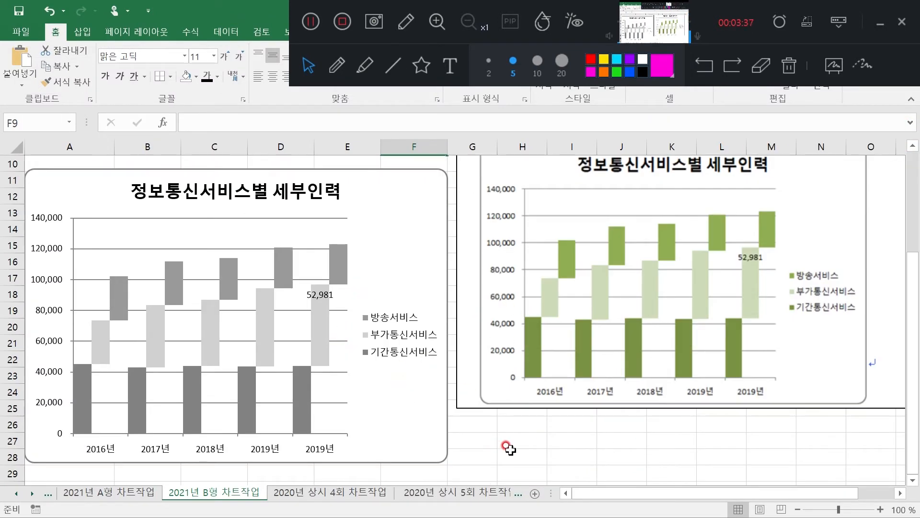
{"action": "scroll", "coordinate": [509, 449], "scroll_direction": "up", "scroll_amount": 3}
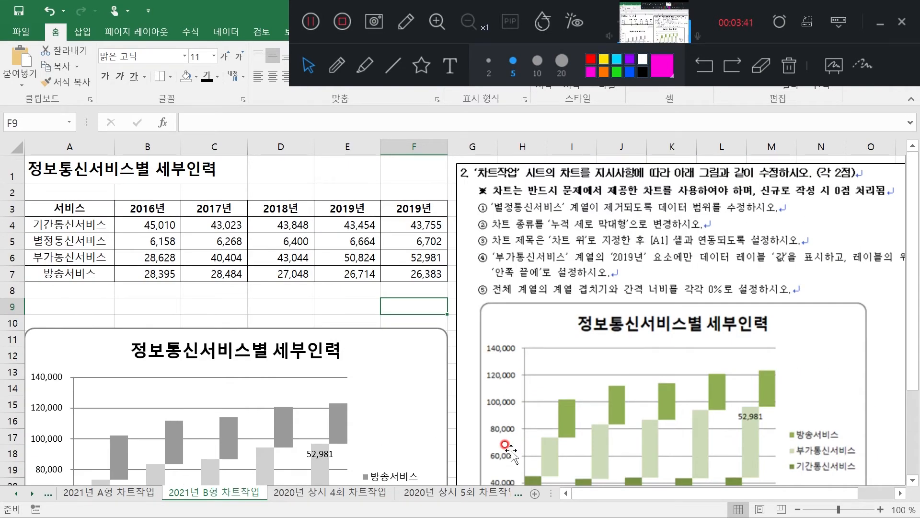
{"action": "left_click", "coordinate": [205, 306]}
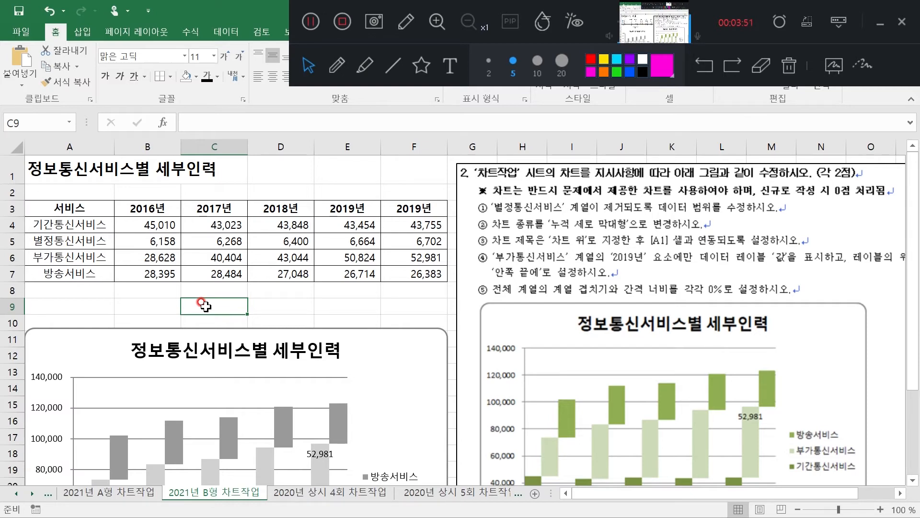
Switch to the 2020년 상시 4회 차트작업 sheet and select the 65세 이상 data in F4:F10
{"action": "left_click", "coordinate": [329, 494]}
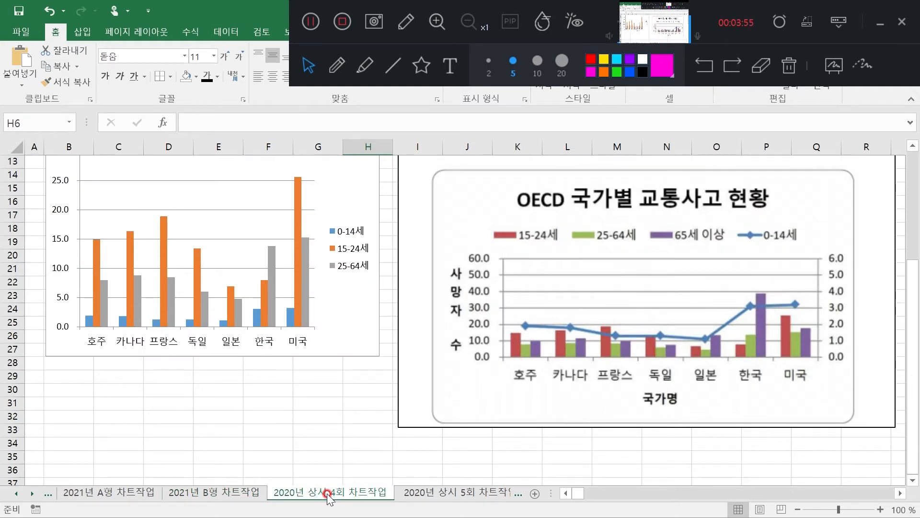
{"action": "scroll", "coordinate": [329, 497], "scroll_direction": "up", "scroll_amount": 4}
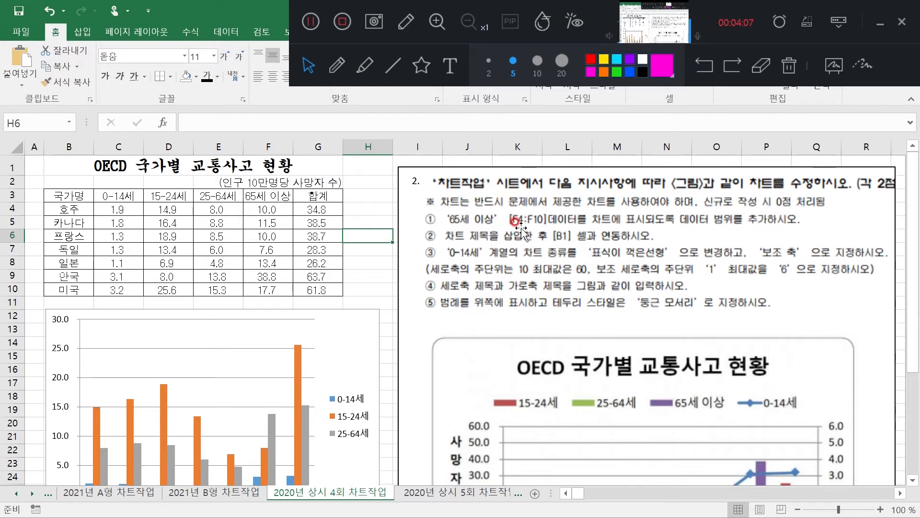
{"action": "left_click", "coordinate": [255, 208]}
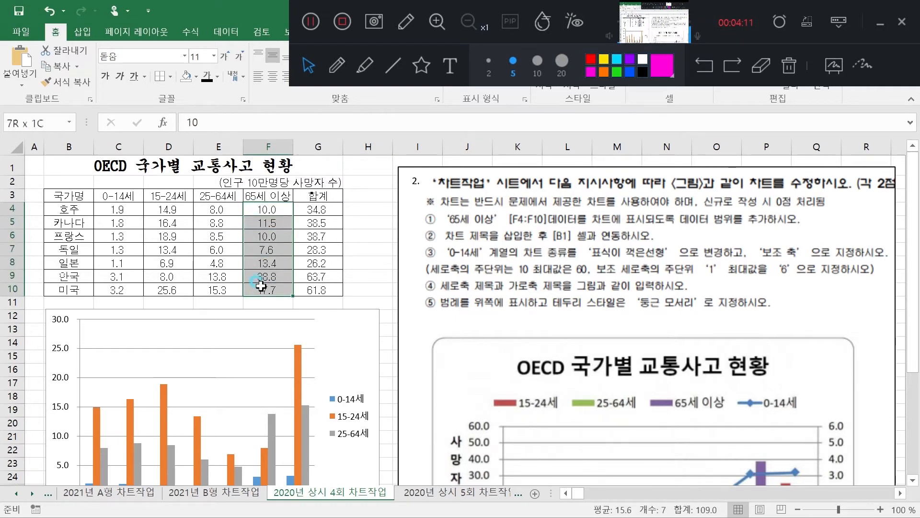
{"action": "left_click_drag", "start_coordinate": [261, 286], "coordinate": [261, 286]}
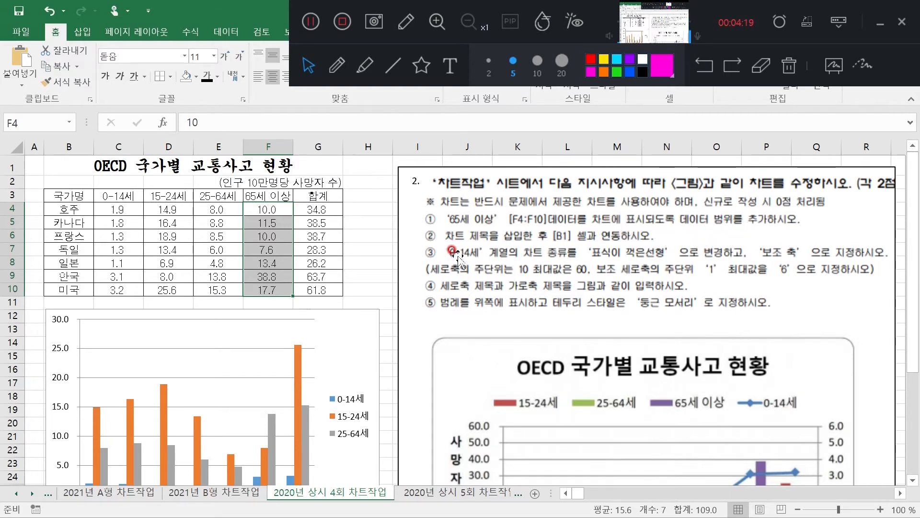
Start a new series in the OECD traffic accident chart's source data, taking its name from cell F3
{"action": "left_click", "coordinate": [346, 346]}
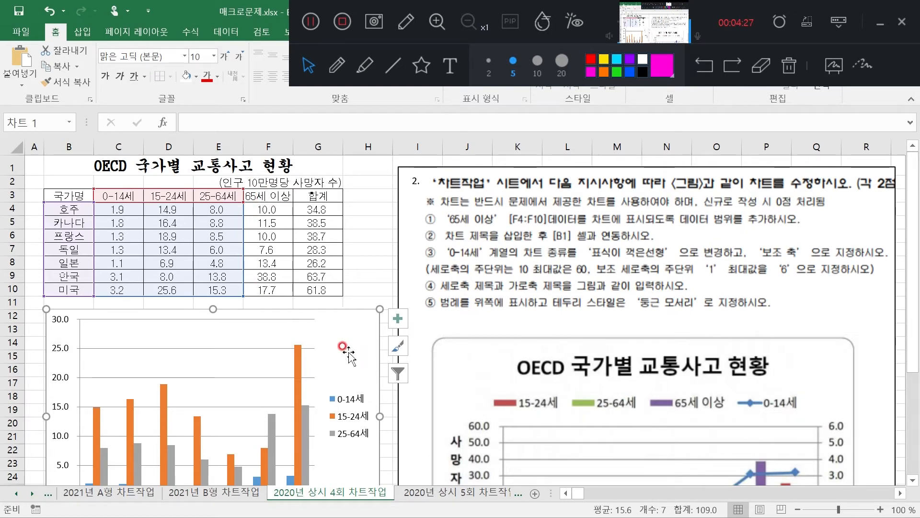
{"action": "right_click", "coordinate": [342, 330]}
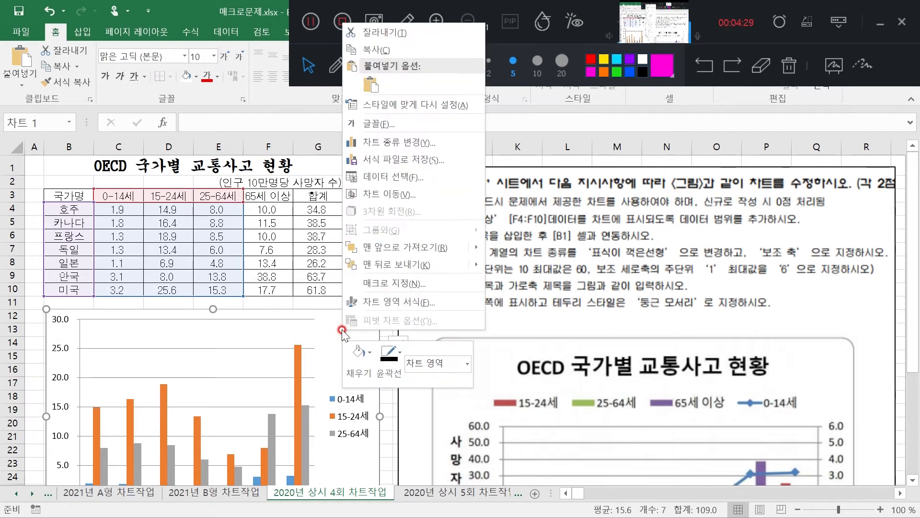
{"action": "left_click", "coordinate": [410, 178]}
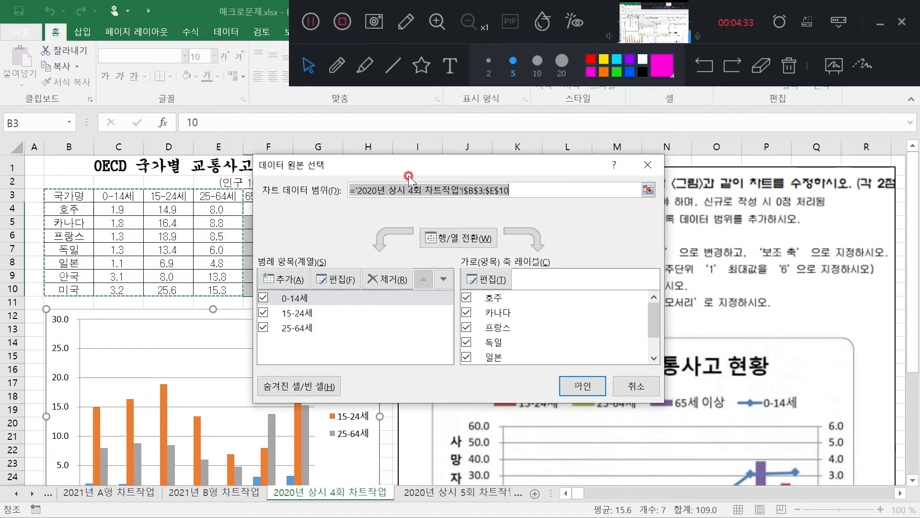
{"action": "left_click_drag", "start_coordinate": [417, 171], "coordinate": [645, 251]}
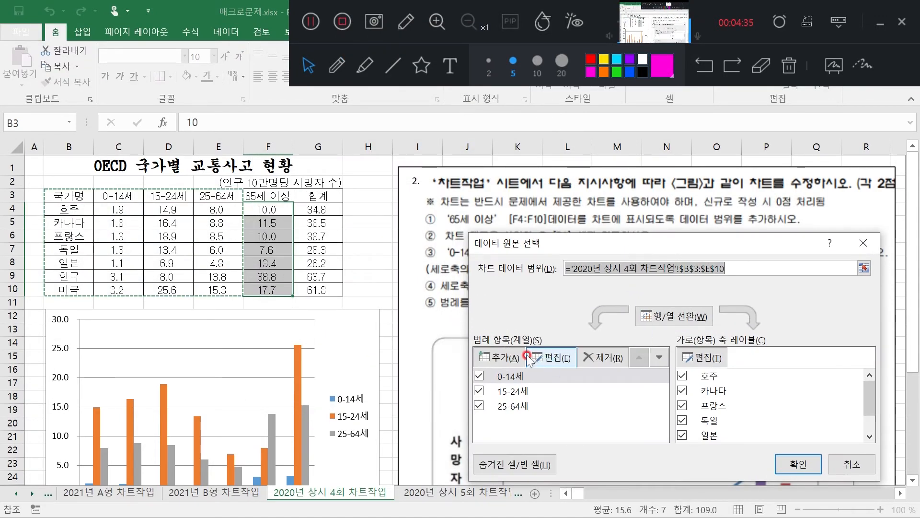
{"action": "left_click", "coordinate": [501, 357]}
{"action": "left_click", "coordinate": [372, 257]}
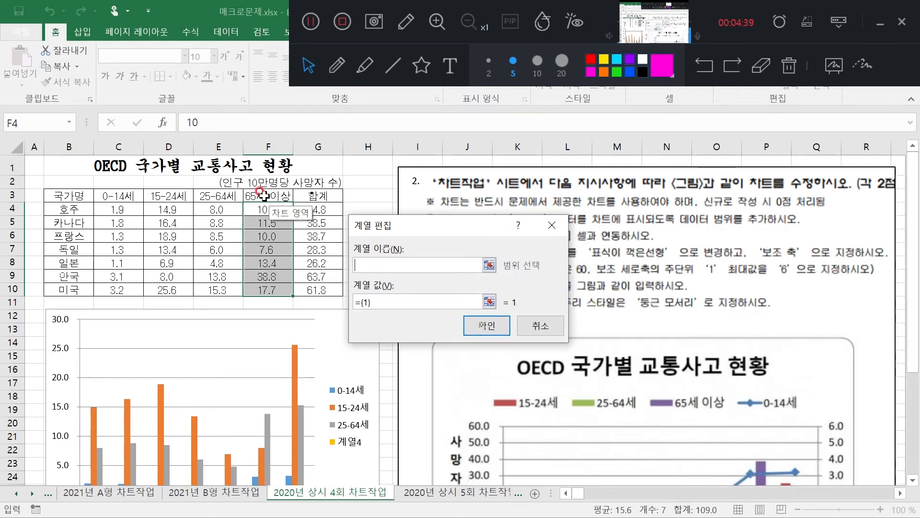
{"action": "left_click", "coordinate": [263, 194]}
Try to enter the range F4:F10 as the new series' values
{"action": "left_click", "coordinate": [387, 302]}
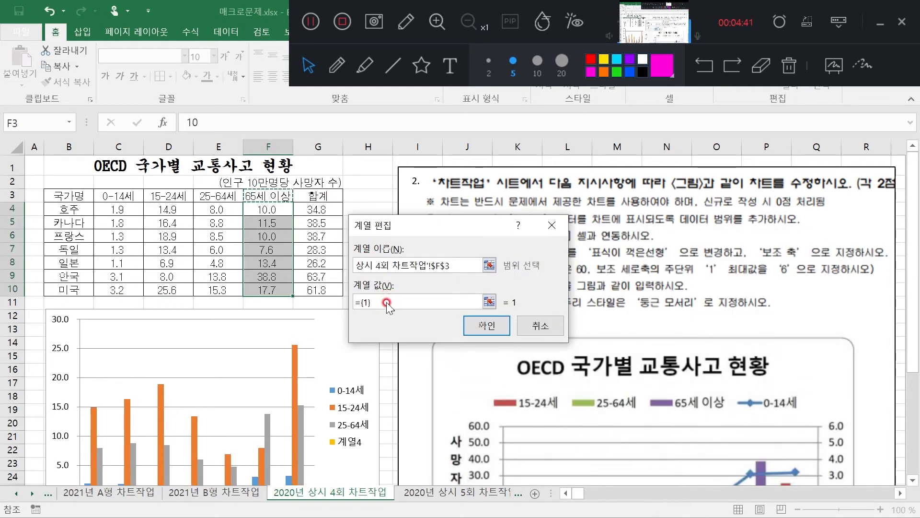
{"action": "left_click_drag", "start_coordinate": [263, 209], "coordinate": [267, 293]}
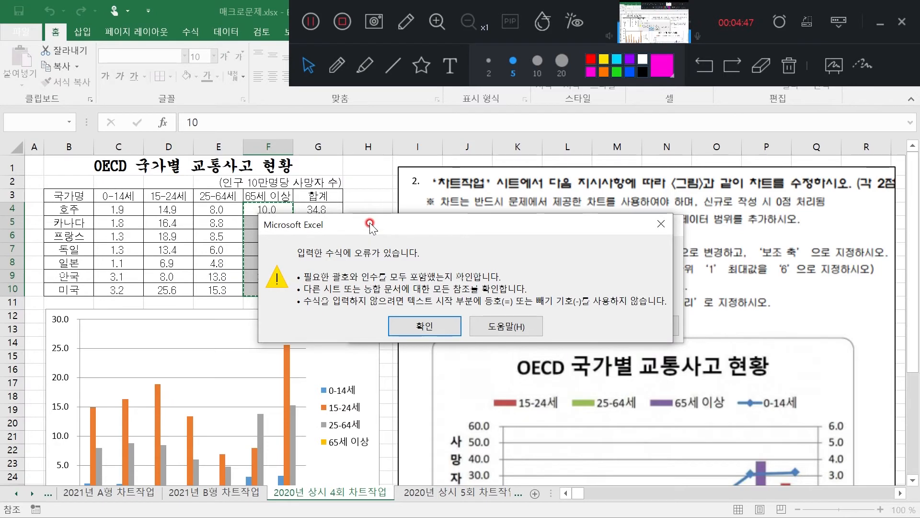
{"action": "left_click_drag", "start_coordinate": [370, 224], "coordinate": [500, 231]}
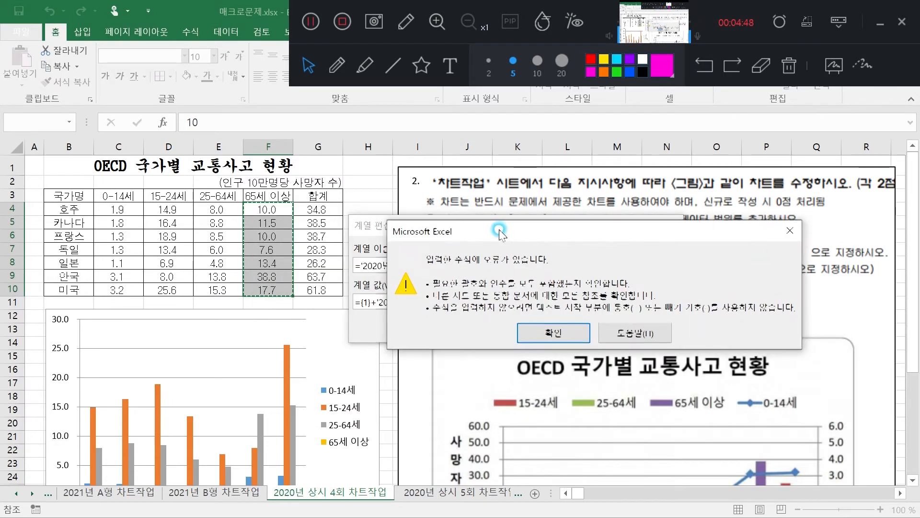
{"action": "left_click", "coordinate": [555, 337]}
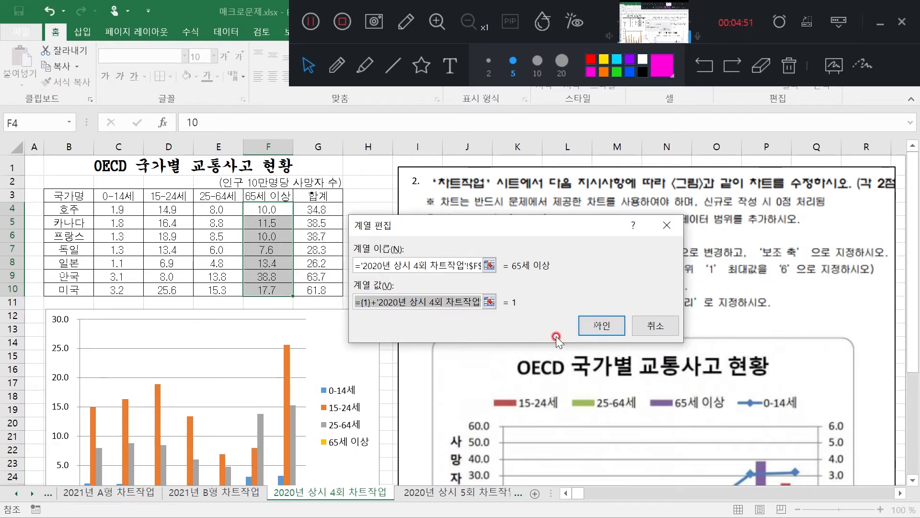
Delete the leading {1}+ from the series values so only the F4:F10 reference is used, and confirm the 65세 이상 series
{"action": "left_click", "coordinate": [373, 302]}
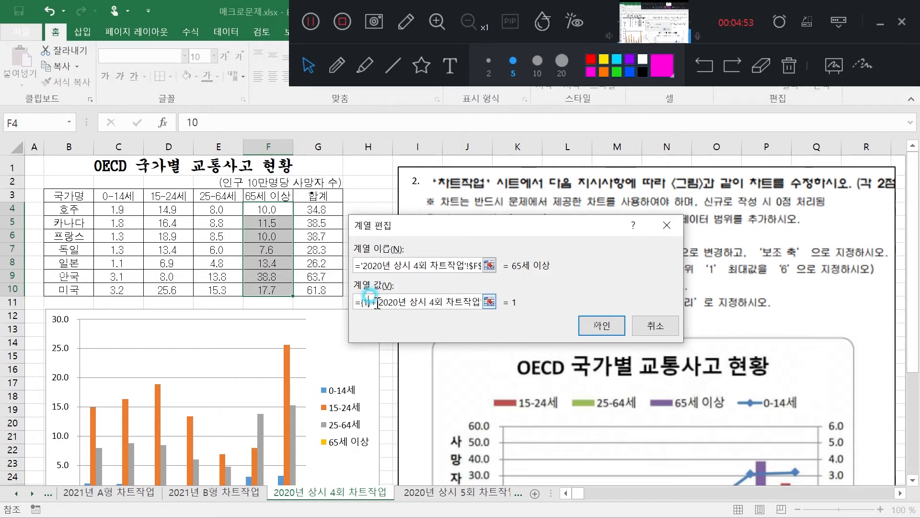
{"action": "key", "text": "BackSpace"}
{"action": "key", "text": "BackSpace"}
{"action": "key", "text": "BackSpace"}
{"action": "key", "text": "BackSpace"}
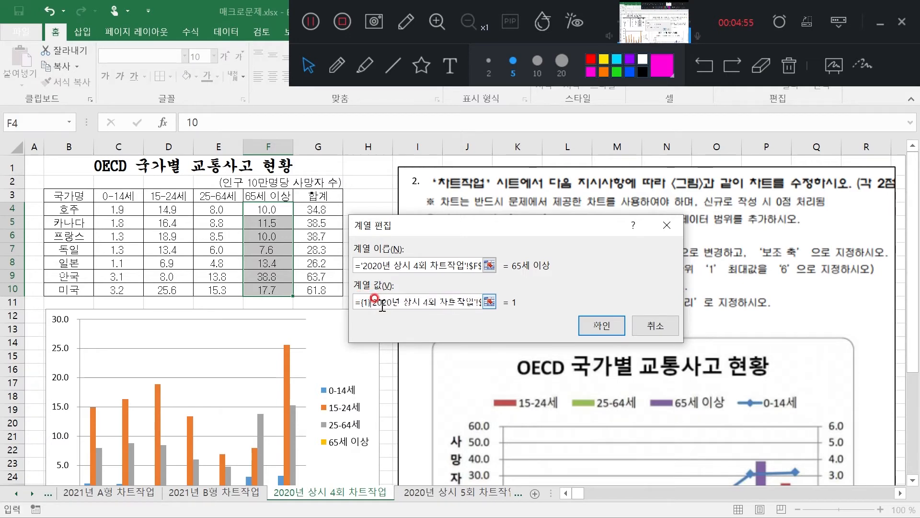
{"action": "left_click", "coordinate": [604, 327]}
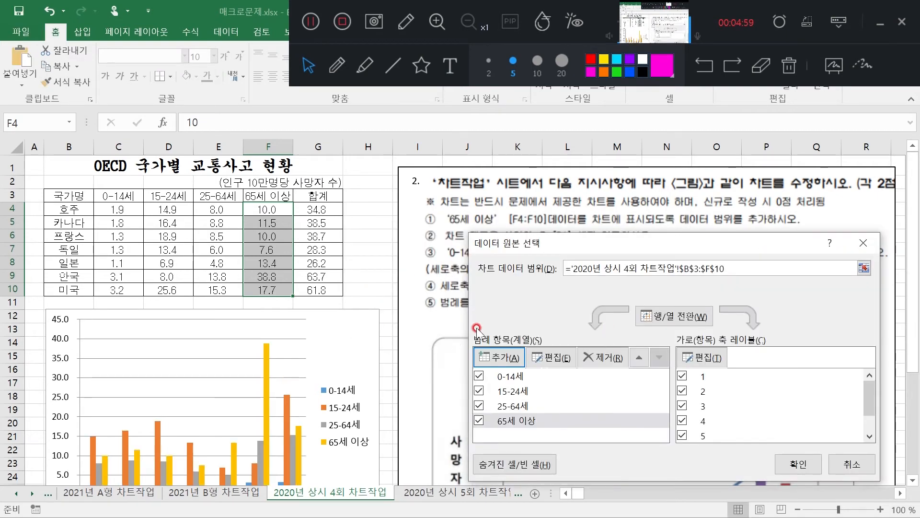
{"action": "left_click", "coordinate": [501, 422]}
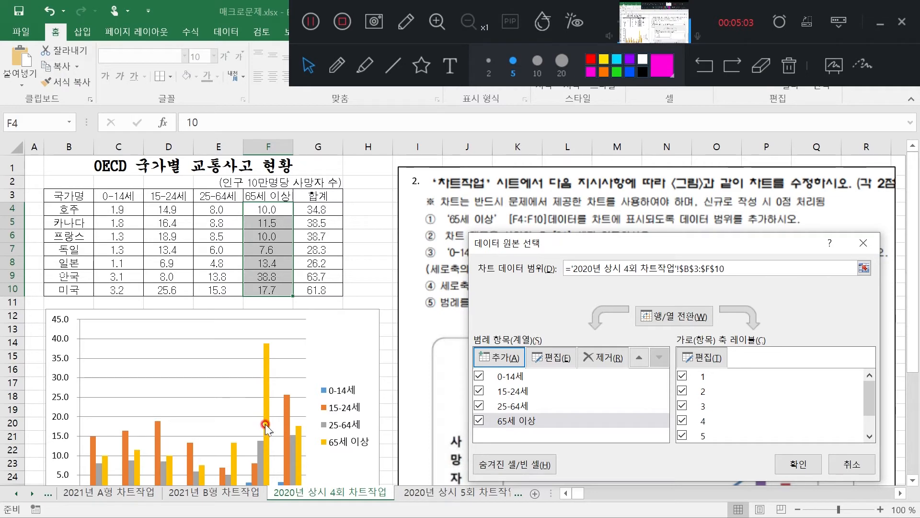
Confirm the updated source data and add a chart title above the OECD traffic accident chart
{"action": "left_click_drag", "start_coordinate": [653, 242], "coordinate": [609, 186]}
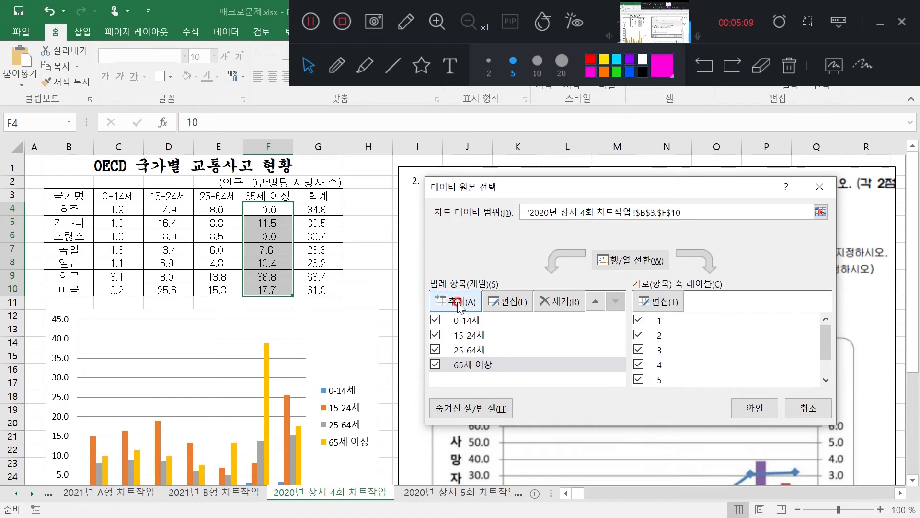
{"action": "left_click", "coordinate": [754, 409]}
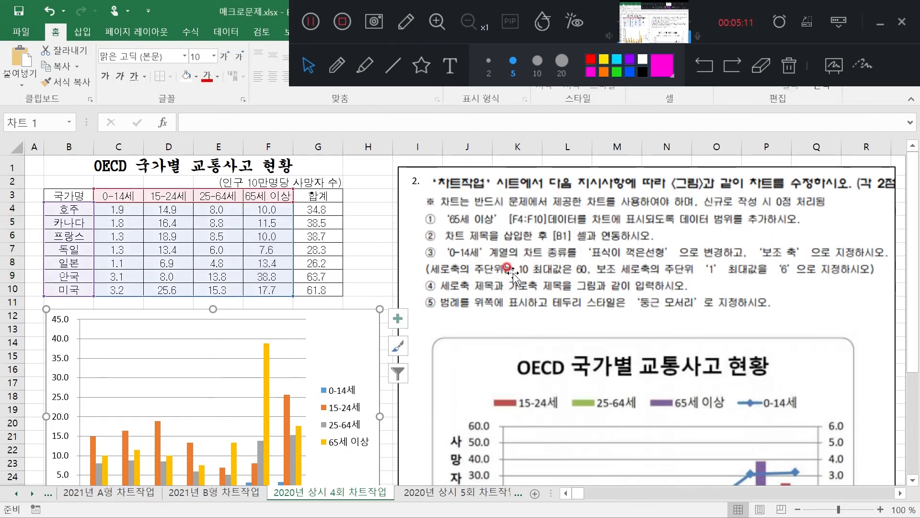
{"action": "double_click", "coordinate": [354, 333]}
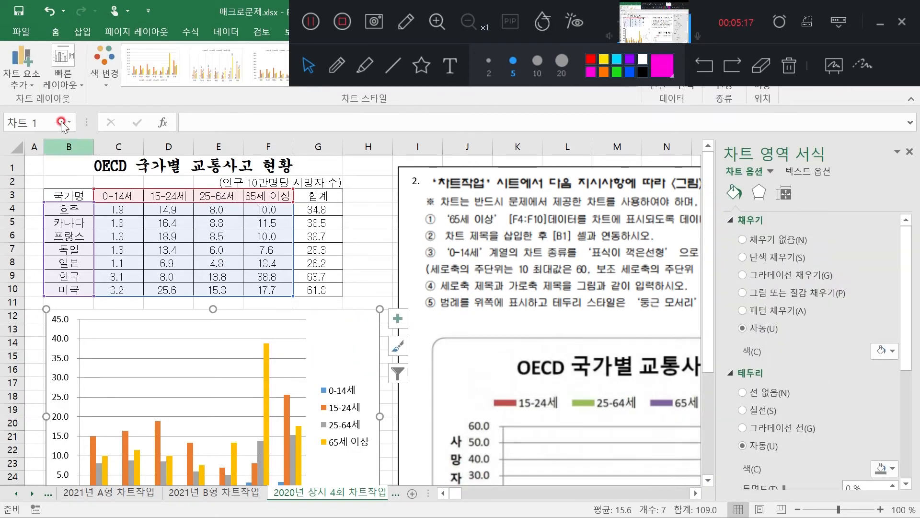
{"action": "left_click", "coordinate": [27, 81]}
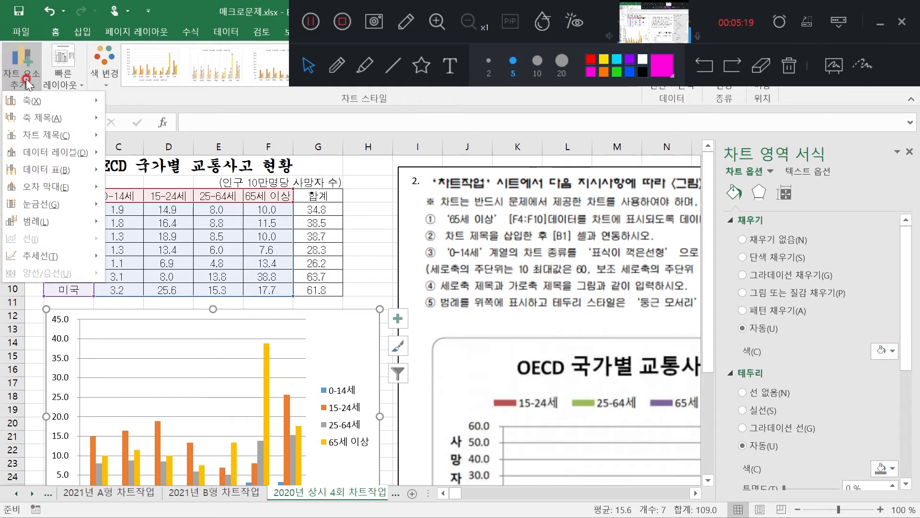
{"action": "left_click", "coordinate": [64, 136]}
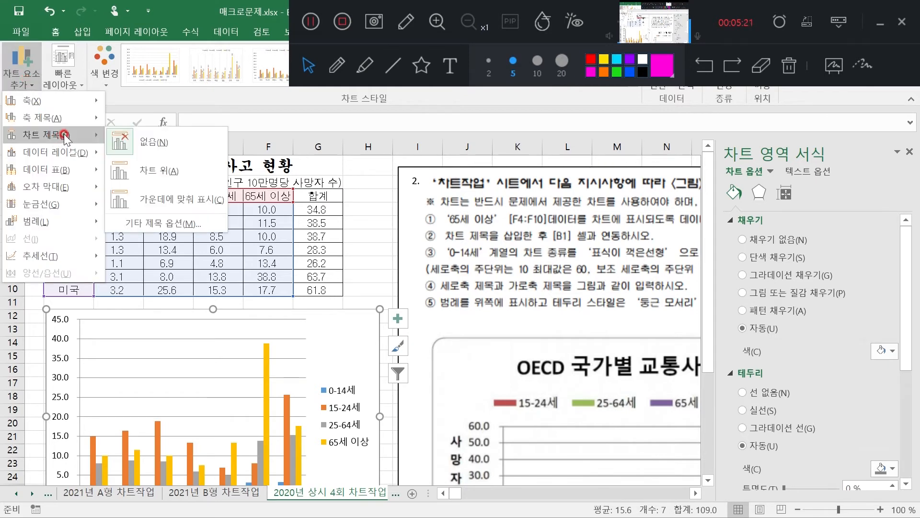
{"action": "left_click", "coordinate": [166, 172]}
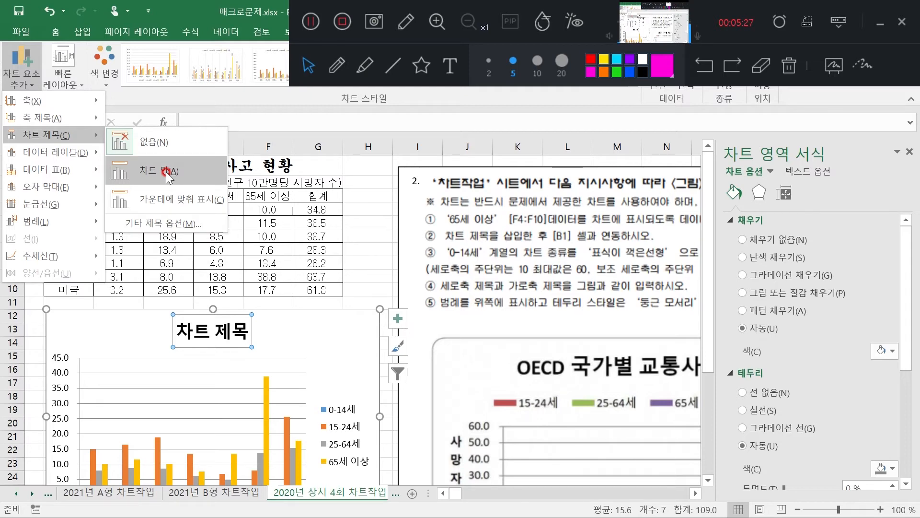
Link the chart title to cell B1 and close the title formatting options
{"action": "left_click", "coordinate": [233, 330]}
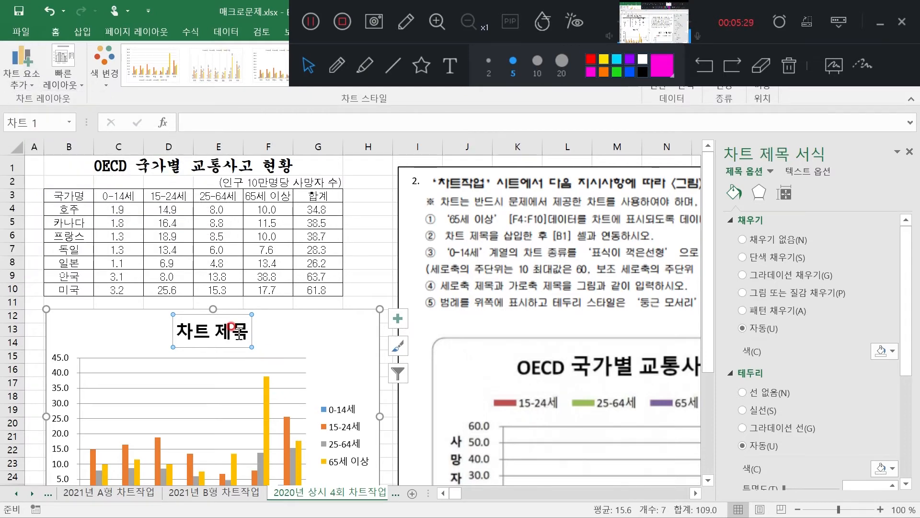
{"action": "left_click", "coordinate": [230, 126]}
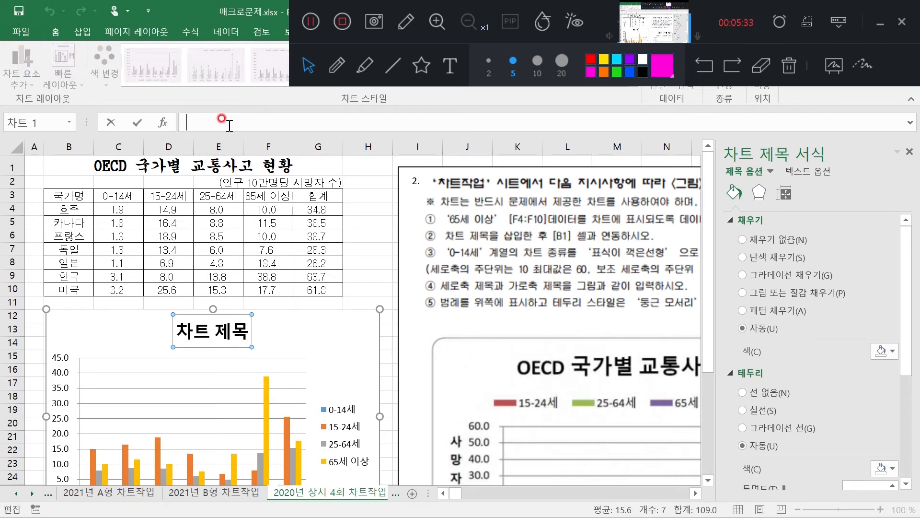
{"action": "left_click", "coordinate": [61, 163]}
{"action": "key", "text": "Return"}
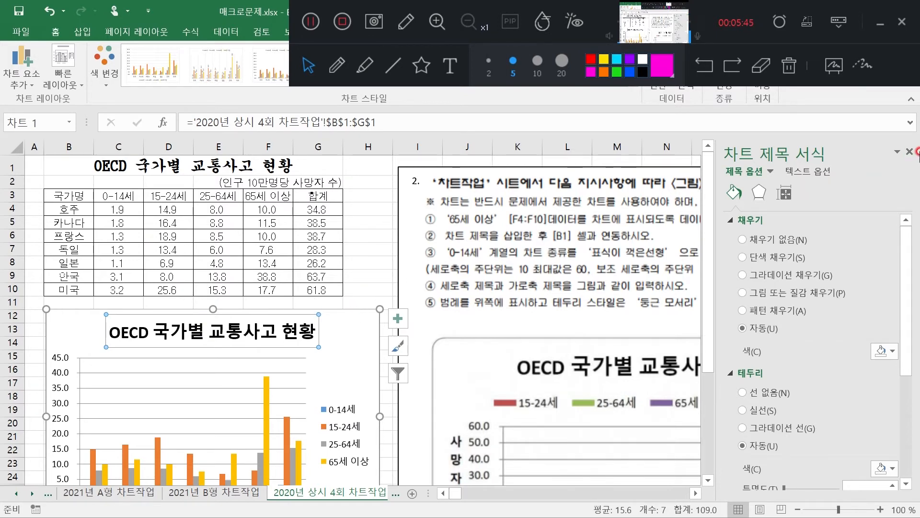
{"action": "left_click", "coordinate": [913, 152]}
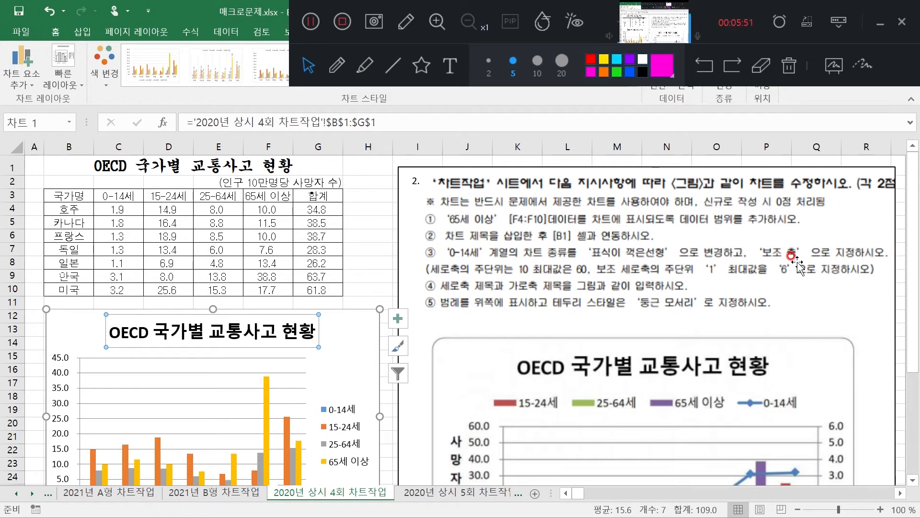
{"action": "left_click", "coordinate": [364, 65]}
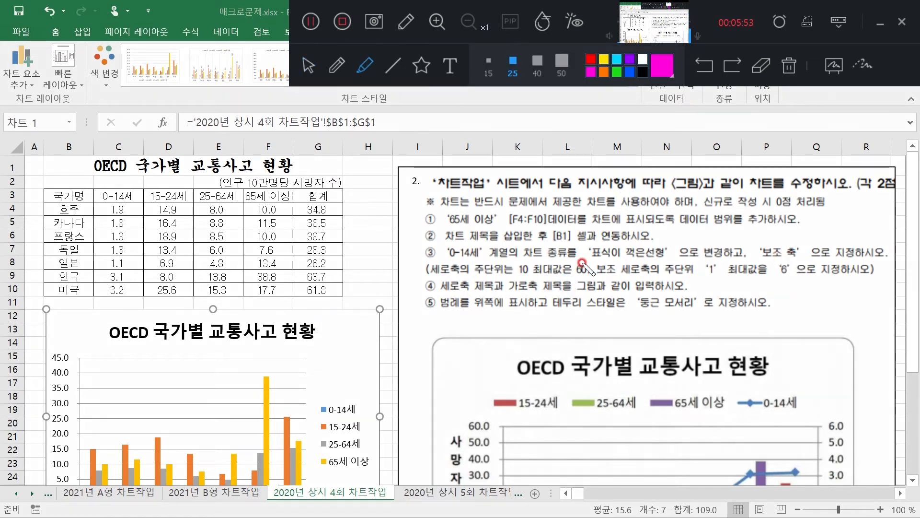
{"action": "left_click_drag", "start_coordinate": [587, 254], "coordinate": [832, 259]}
{"action": "left_click", "coordinate": [314, 64]}
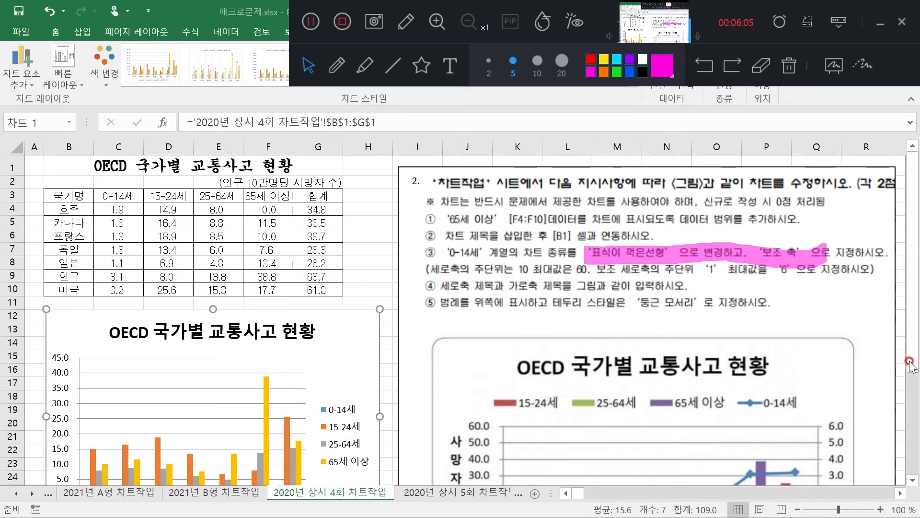
Change the 0-14세 series to a line with markers (표식이 있는 꺾은선형) plotted on the secondary axis
{"action": "left_click_drag", "start_coordinate": [915, 357], "coordinate": [914, 438]}
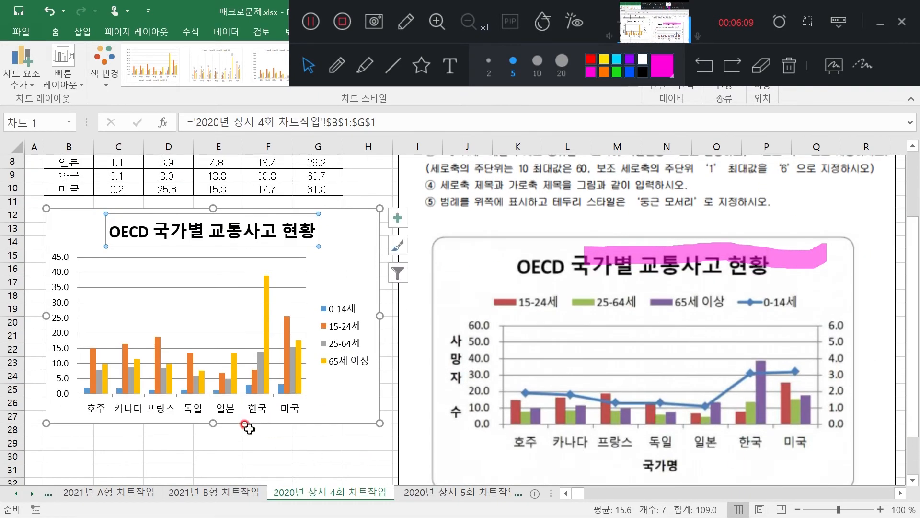
{"action": "left_click", "coordinate": [248, 389]}
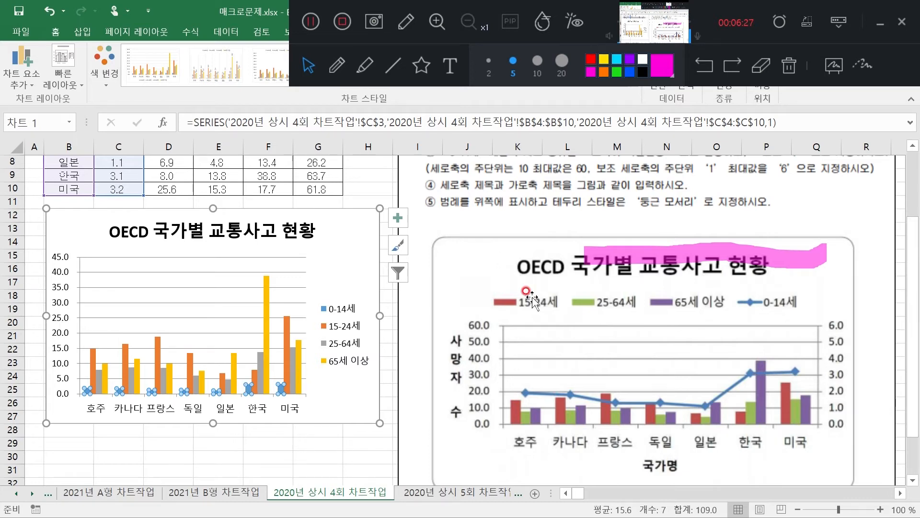
{"action": "left_click_drag", "start_coordinate": [913, 261], "coordinate": [915, 244]}
{"action": "left_click", "coordinate": [249, 418]}
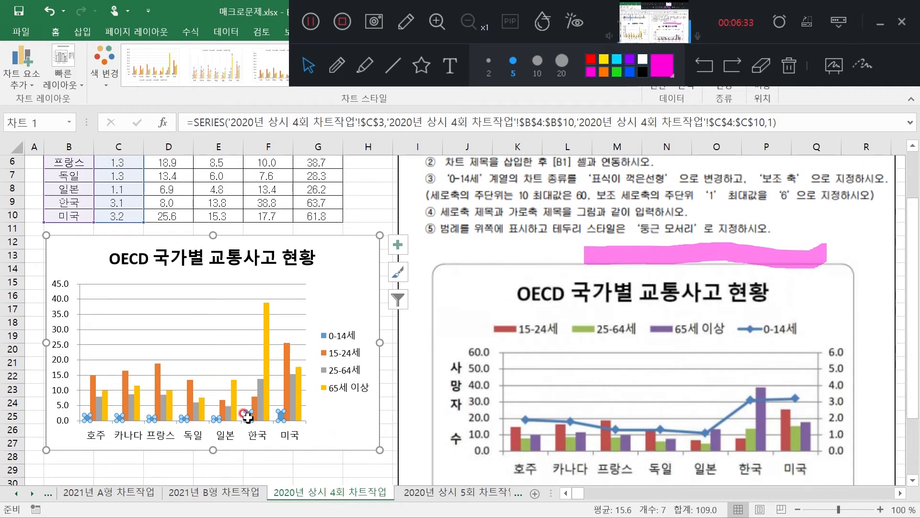
{"action": "mouse_move", "coordinate": [250, 418]}
{"action": "right_click", "coordinate": [249, 418]}
{"action": "left_click", "coordinate": [330, 320]}
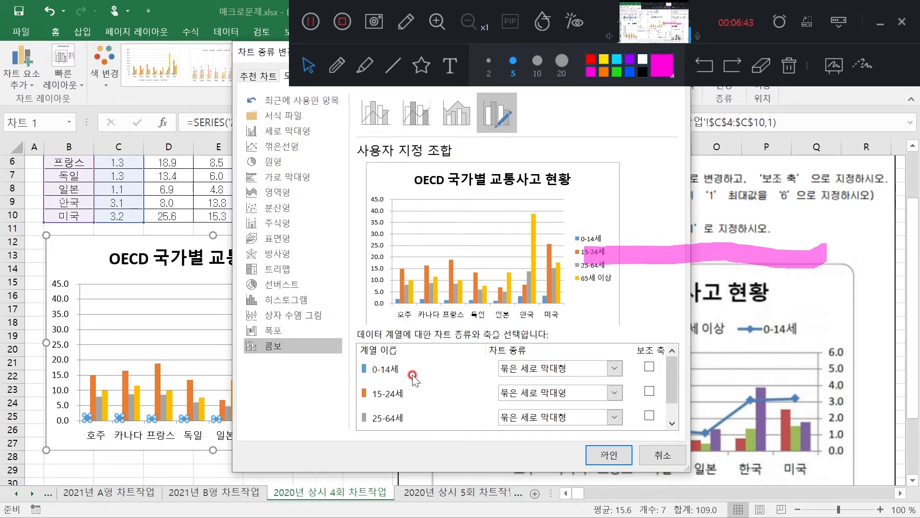
{"action": "left_click", "coordinate": [615, 369]}
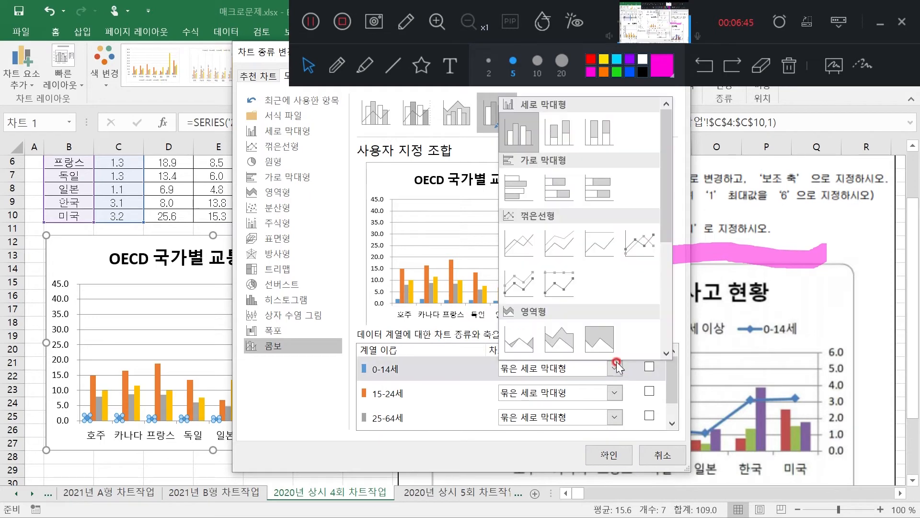
{"action": "left_click", "coordinate": [636, 252]}
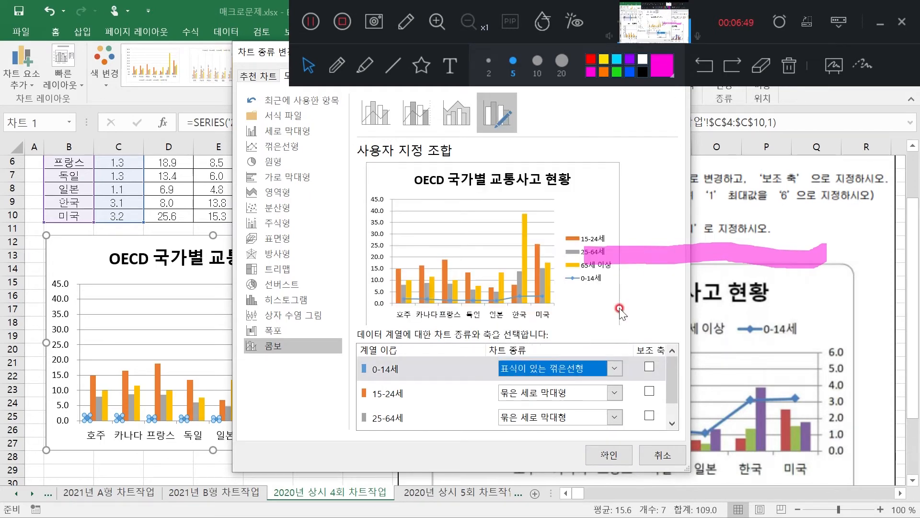
{"action": "left_click", "coordinate": [649, 369]}
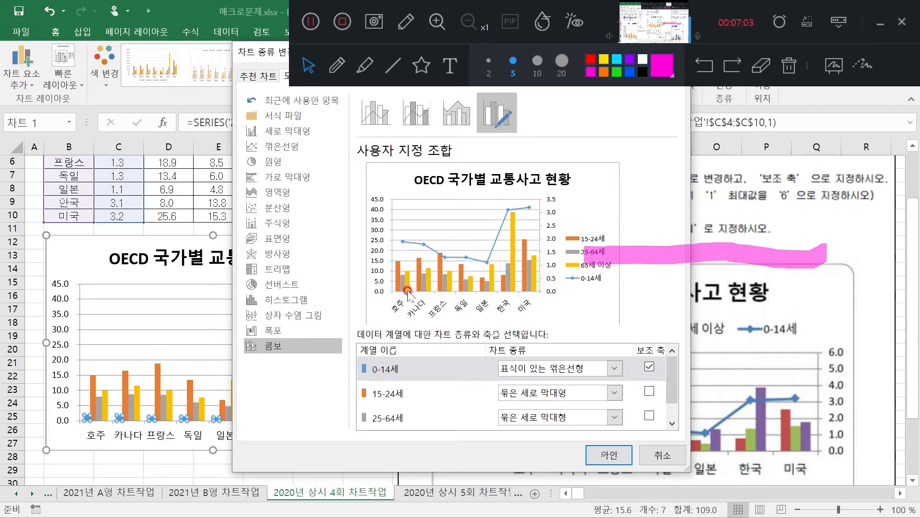
{"action": "left_click", "coordinate": [621, 465]}
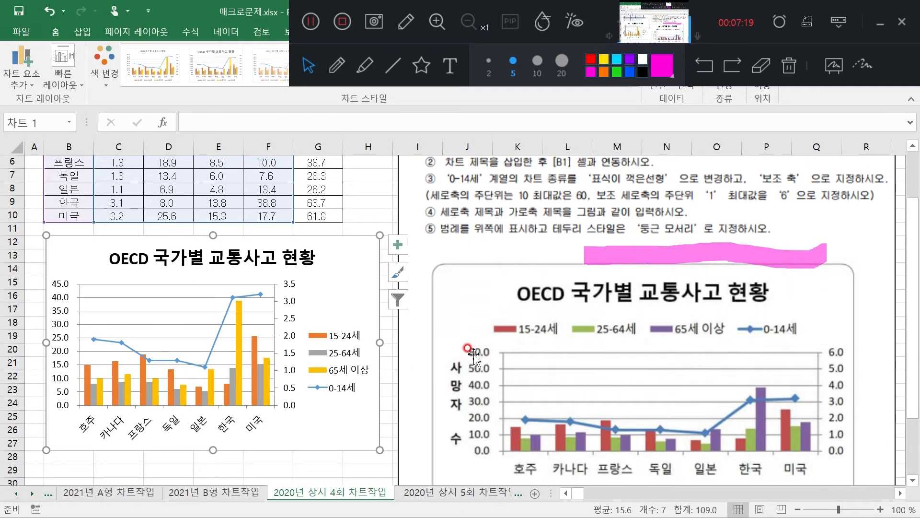
Set the maximum of the chart's primary vertical axis to 60 and close the axis formatting options
{"action": "double_click", "coordinate": [58, 285]}
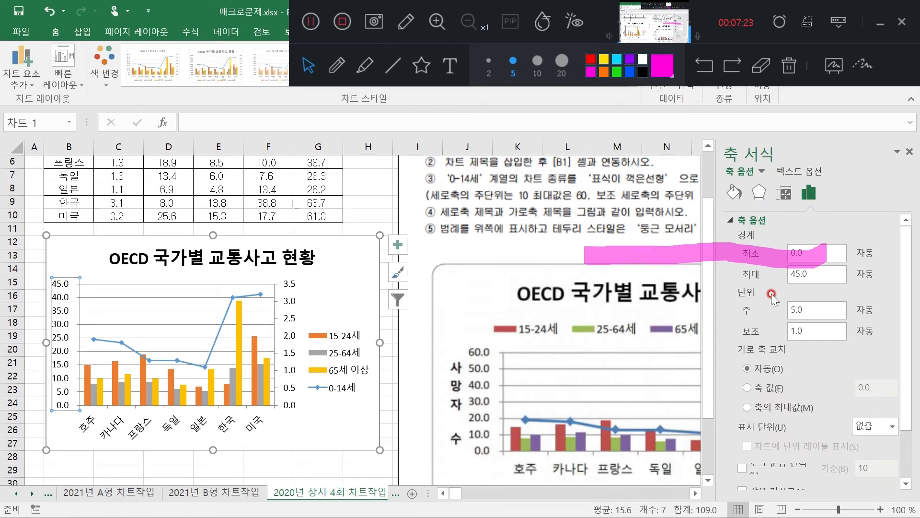
{"action": "left_click", "coordinate": [758, 72]}
{"action": "left_click", "coordinate": [800, 254]}
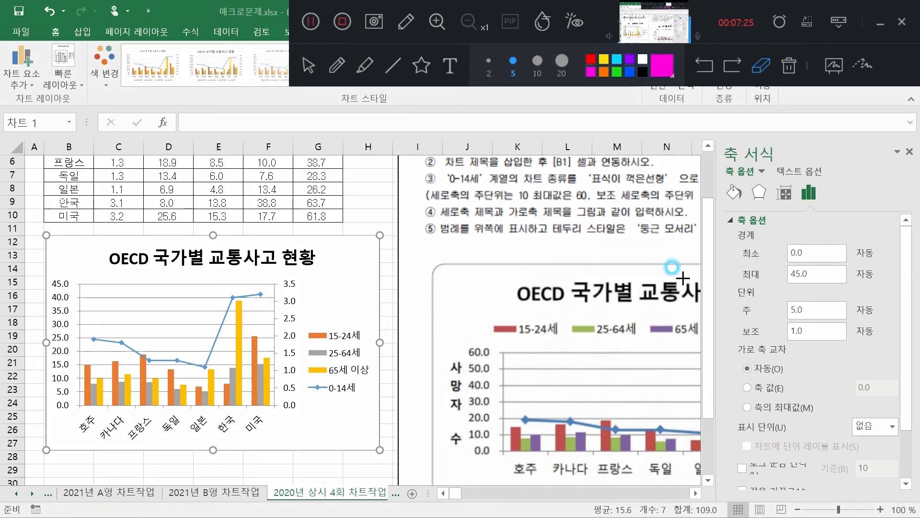
{"action": "left_click", "coordinate": [312, 67]}
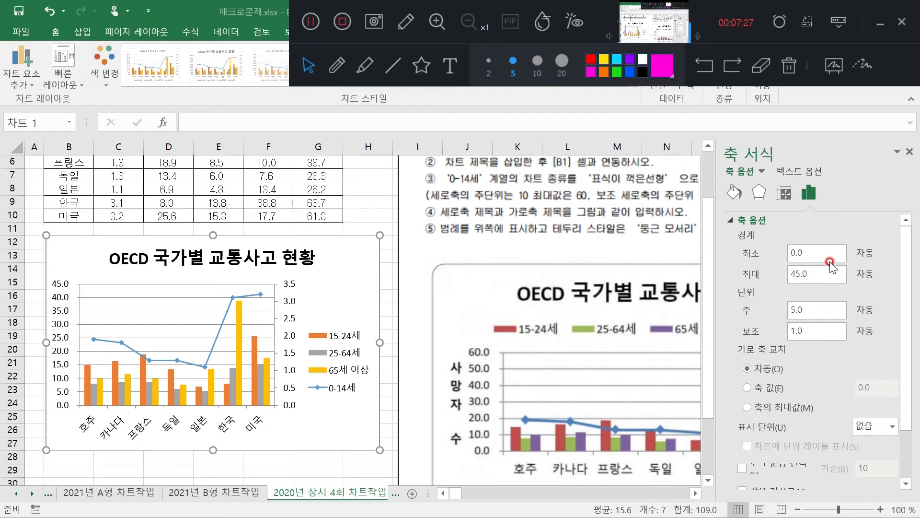
{"action": "left_click_drag", "start_coordinate": [821, 272], "coordinate": [780, 283]}
{"action": "type", "text": "60"}
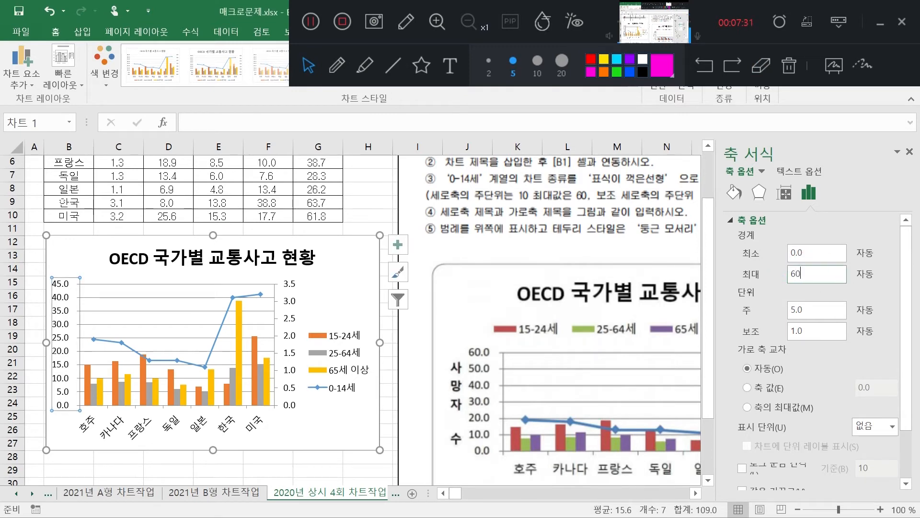
{"action": "left_click", "coordinate": [816, 311]}
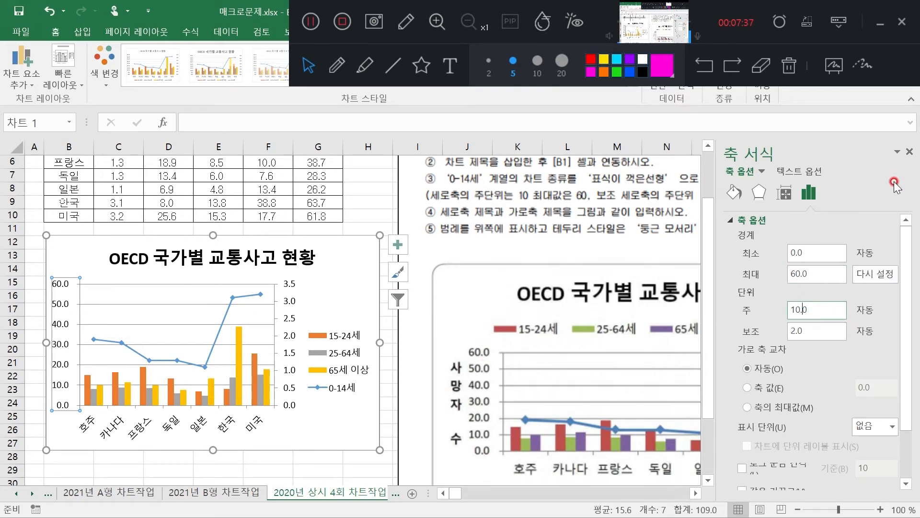
{"action": "left_click", "coordinate": [910, 152]}
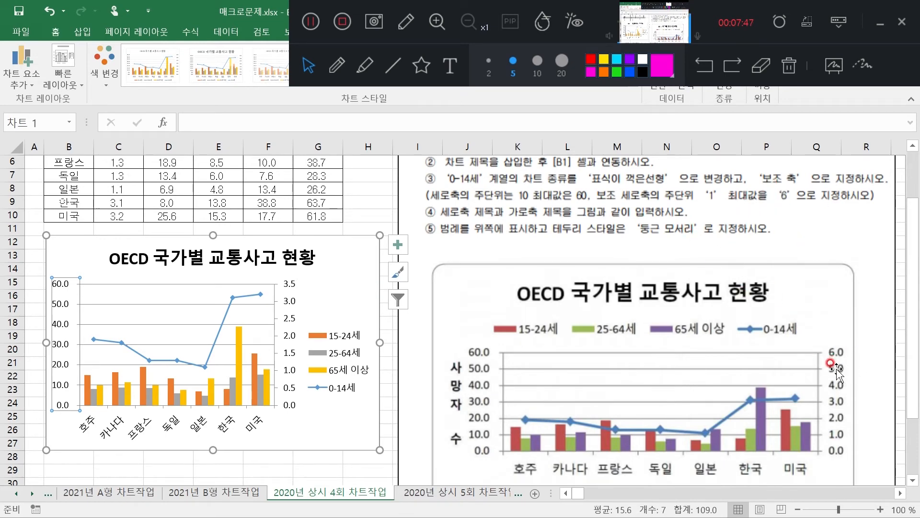
Set the secondary vertical axis's maximum to 6 and its major unit to 1, and close the formatting options
{"action": "double_click", "coordinate": [290, 284]}
{"action": "left_click", "coordinate": [831, 271]}
{"action": "type", "text": "6"}
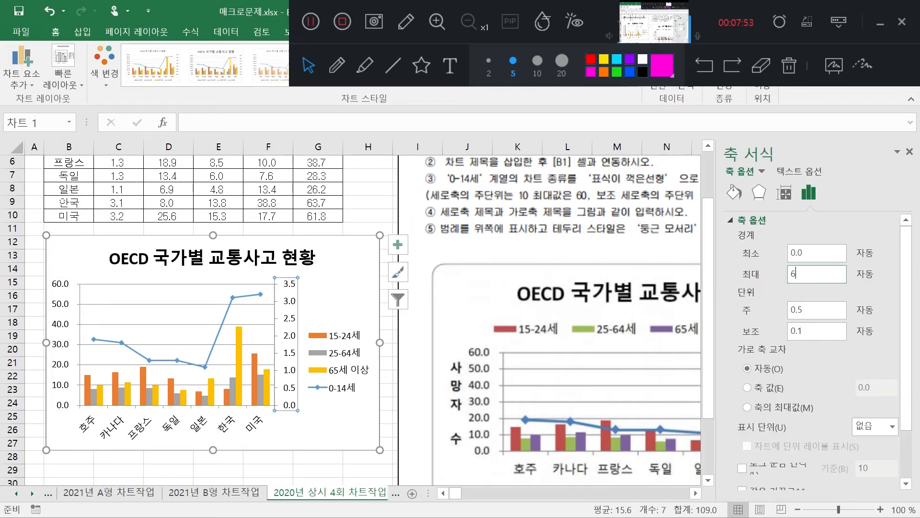
{"action": "left_click", "coordinate": [815, 311]}
{"action": "type", "text": "1"}
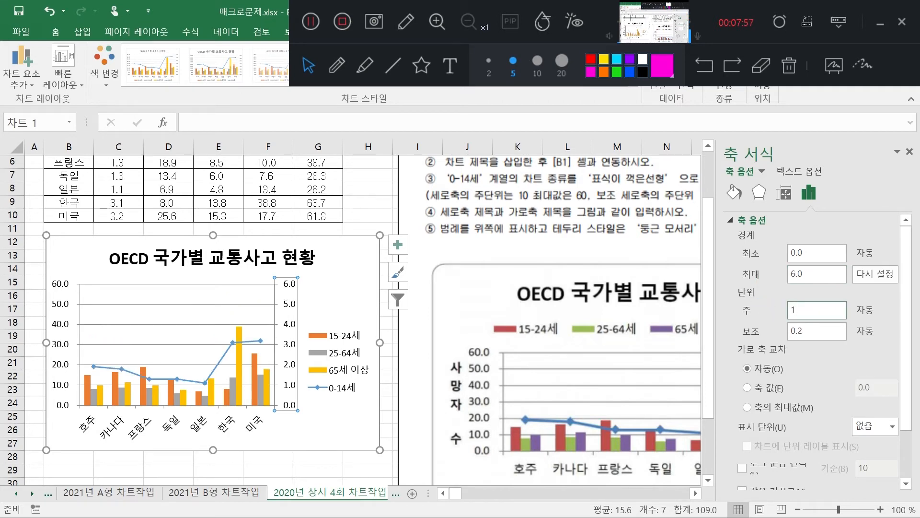
{"action": "left_click", "coordinate": [413, 245]}
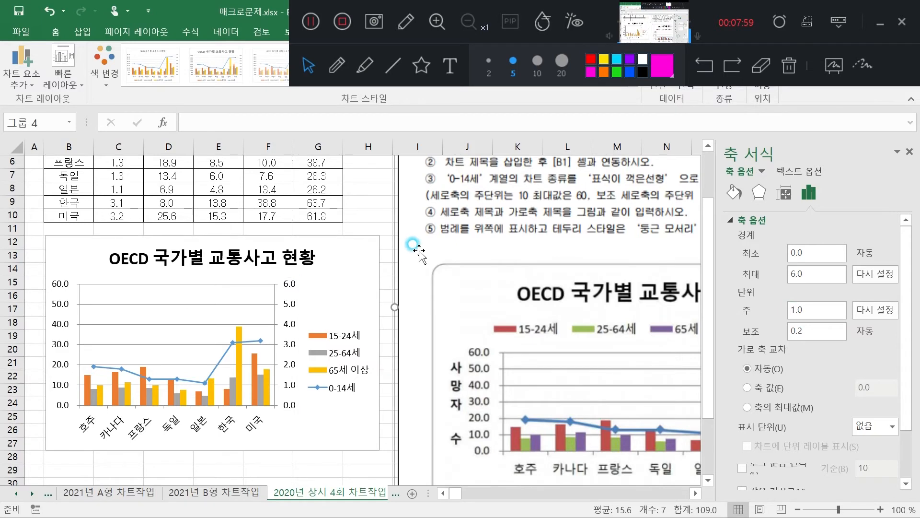
{"action": "left_click", "coordinate": [910, 153]}
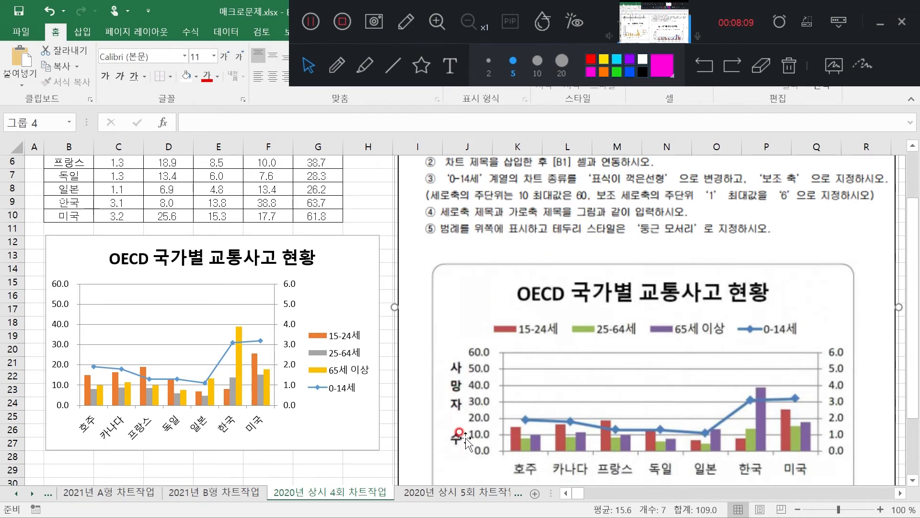
Add a primary horizontal axis title to the OECD 국가별 교통사고 현황 chart and close the formatting options
{"action": "scroll", "coordinate": [909, 383], "scroll_direction": "down", "scroll_amount": 2}
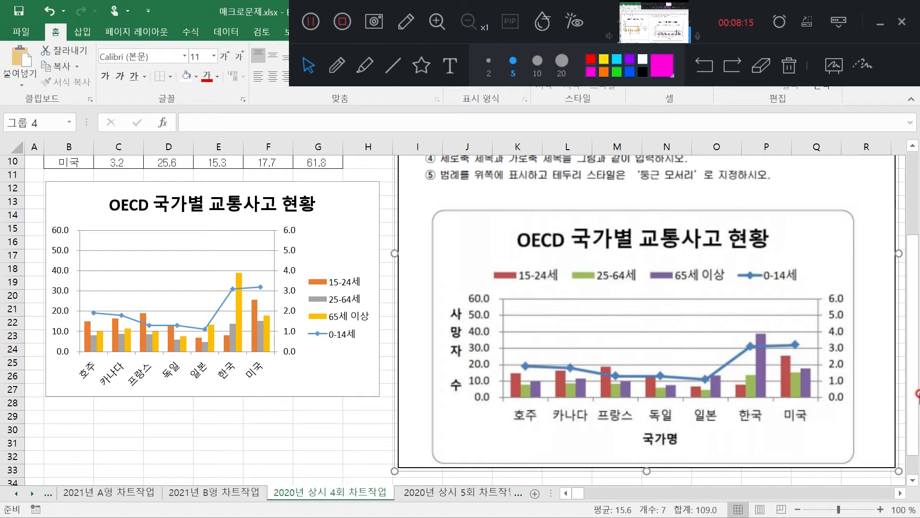
{"action": "left_click_drag", "start_coordinate": [918, 369], "coordinate": [916, 360]}
{"action": "left_click", "coordinate": [324, 272]}
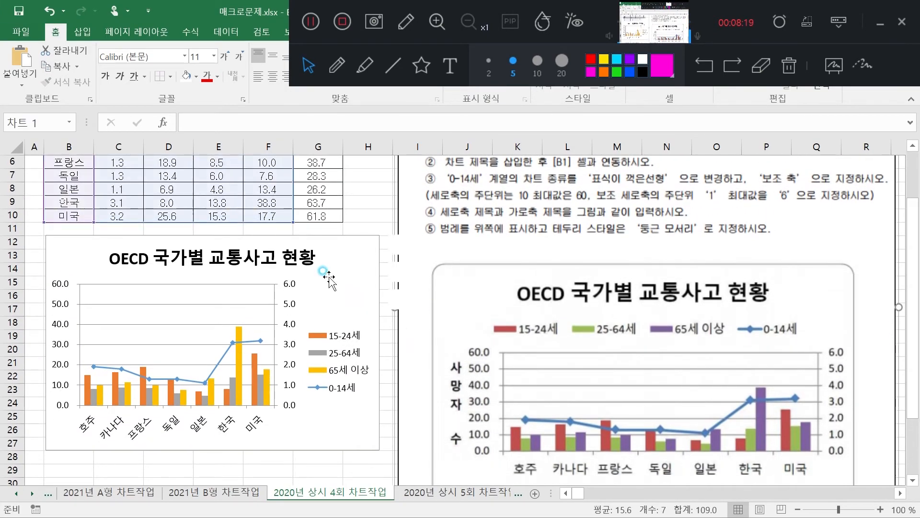
{"action": "double_click", "coordinate": [324, 271]}
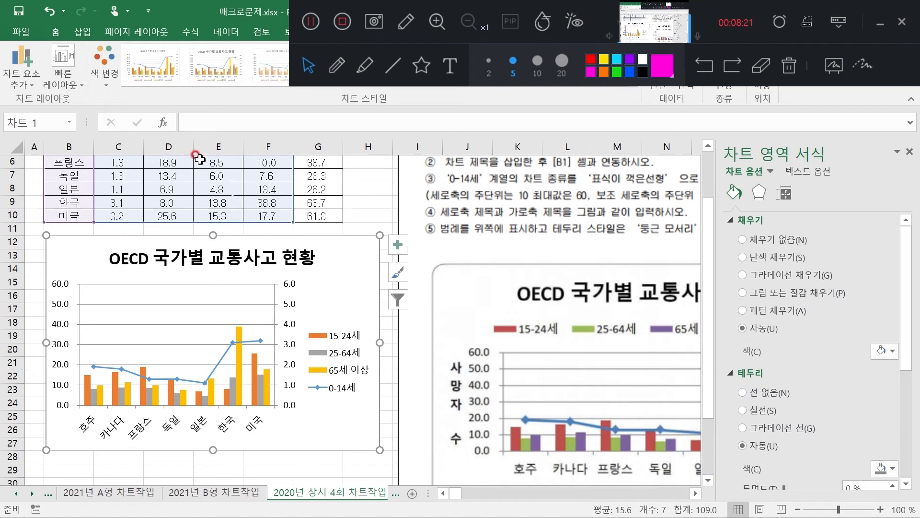
{"action": "left_click", "coordinate": [26, 85]}
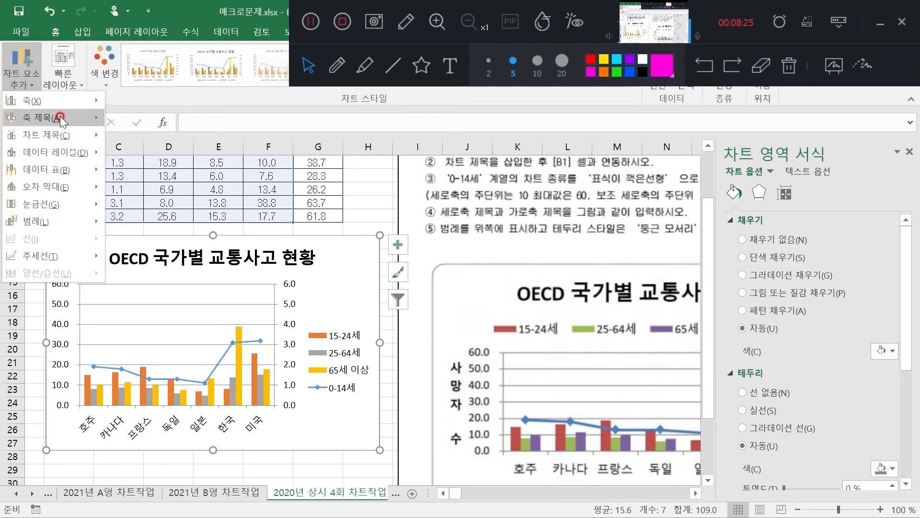
{"action": "mouse_move", "coordinate": [60, 118]}
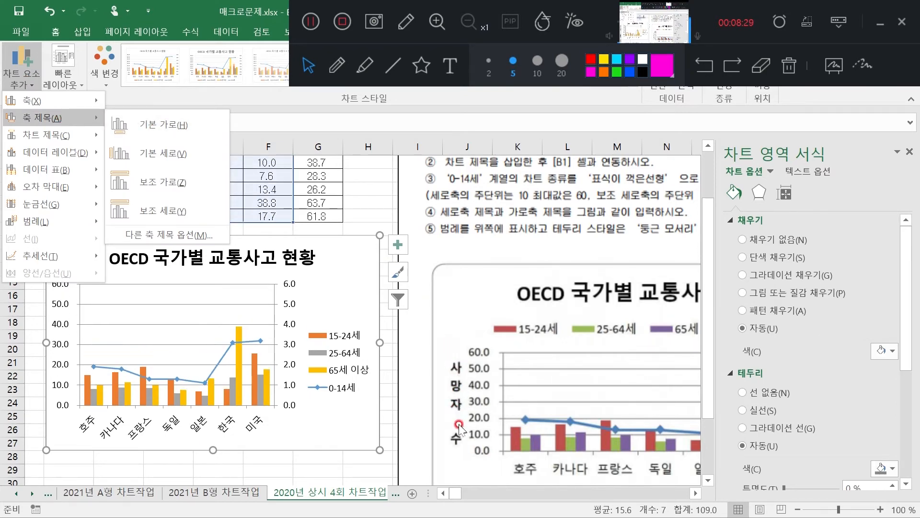
{"action": "left_click", "coordinate": [166, 122]}
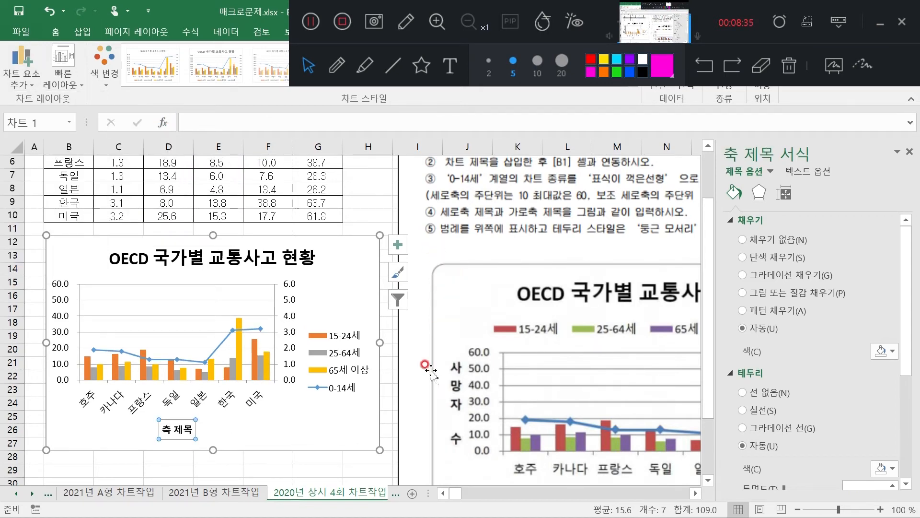
{"action": "left_click", "coordinate": [909, 154]}
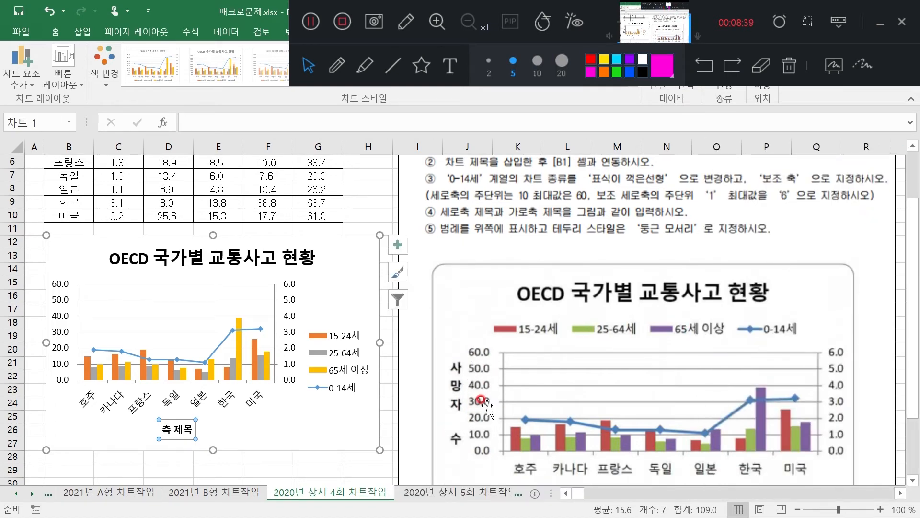
Add a primary vertical axis title to the chart and set its text to upright characters stacked vertically
{"action": "scroll", "coordinate": [618, 432], "scroll_direction": "down", "scroll_amount": 2}
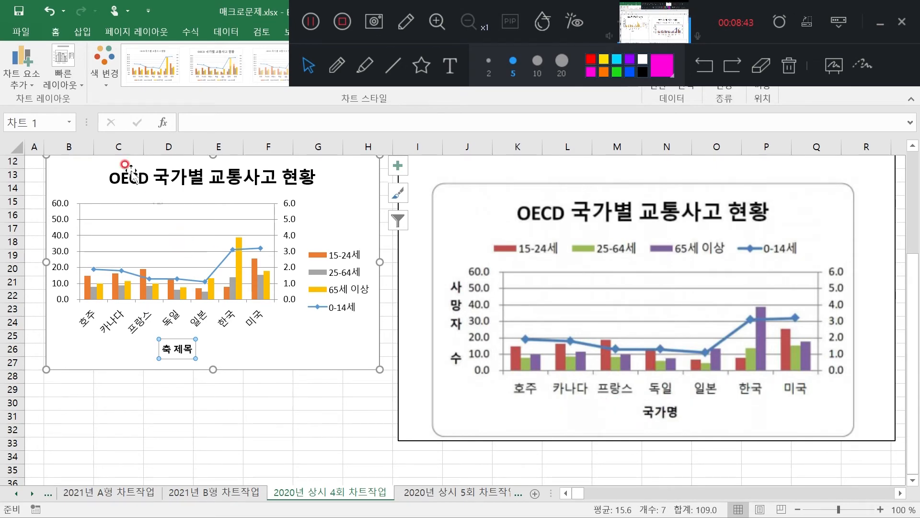
{"action": "left_click", "coordinate": [29, 81]}
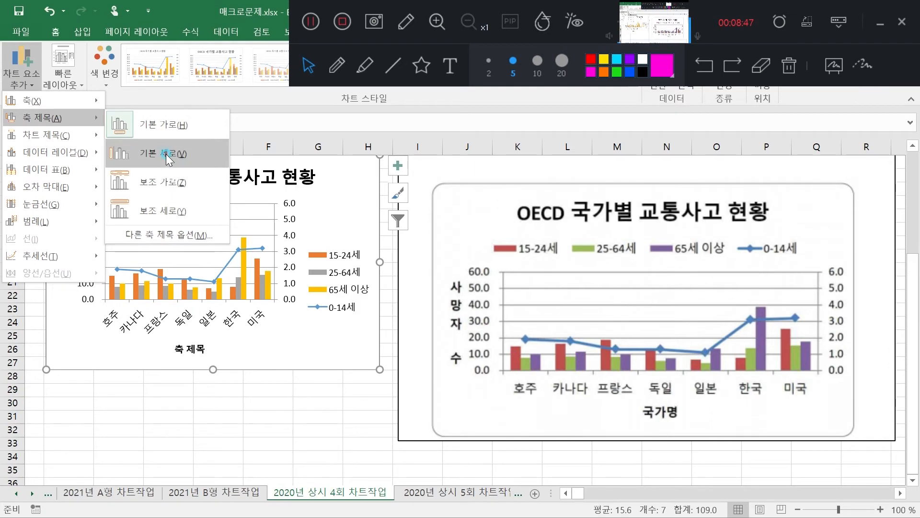
{"action": "left_click", "coordinate": [165, 154]}
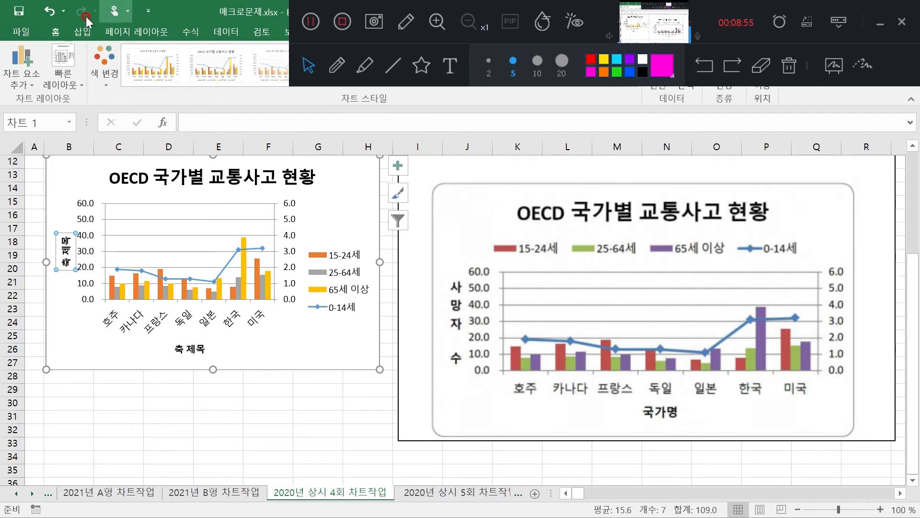
{"action": "left_click", "coordinate": [57, 31]}
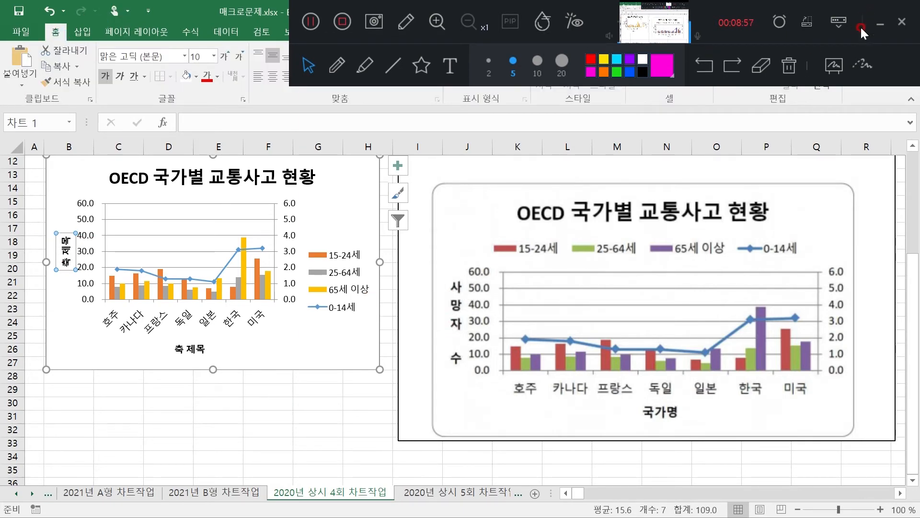
{"action": "left_click", "coordinate": [882, 24]}
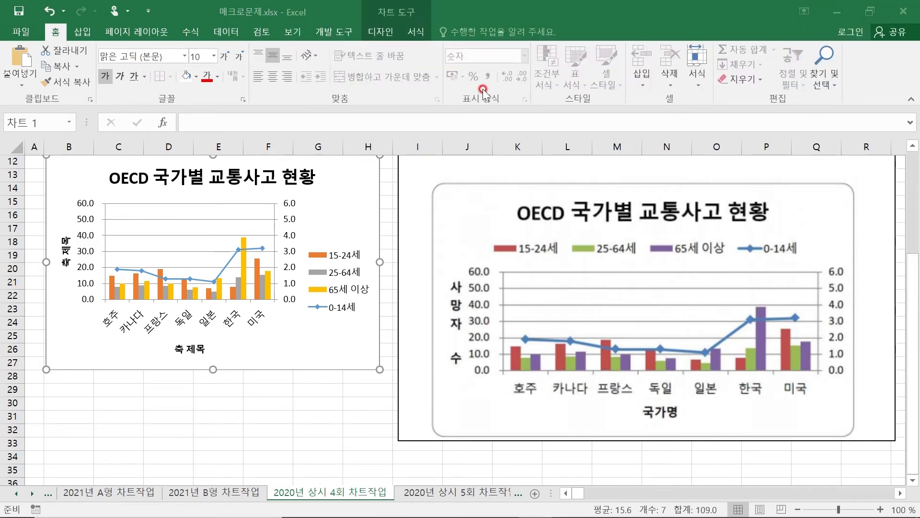
{"action": "left_click", "coordinate": [315, 56]}
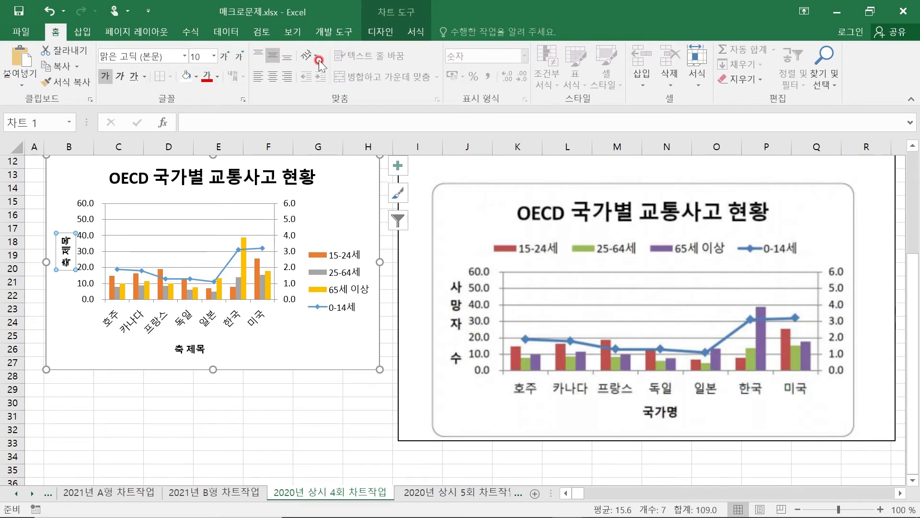
{"action": "left_click", "coordinate": [318, 60]}
{"action": "left_click", "coordinate": [336, 110]}
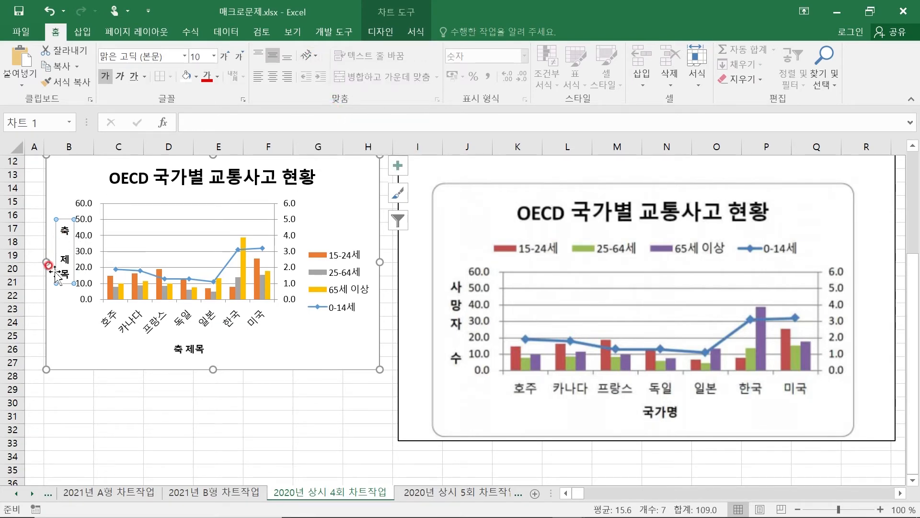
Replace the vertical axis title's text with 사망자 수
{"action": "left_click", "coordinate": [59, 274]}
{"action": "key", "text": "ctrl+a"}
{"action": "key", "text": "Delete"}
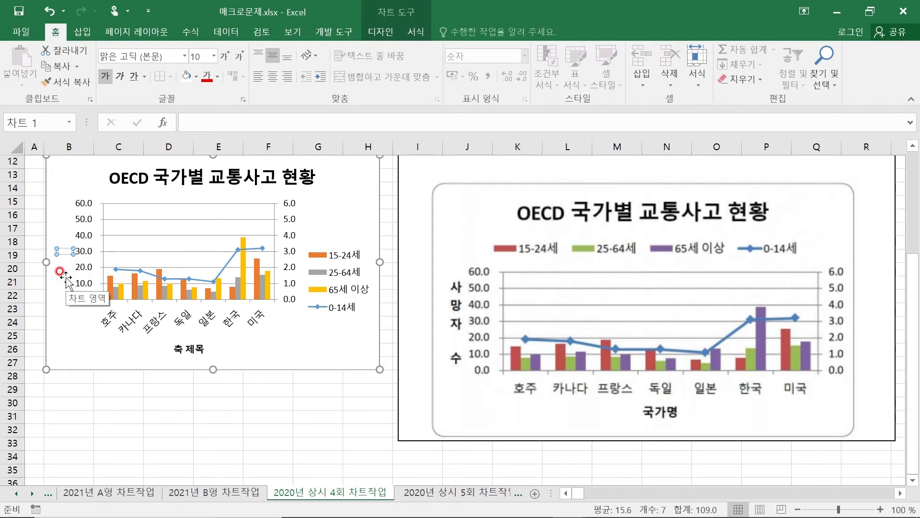
{"action": "type", "text": "TKAK"}
{"action": "key", "text": "BackSpace"}
{"action": "key", "text": "BackSpace"}
{"action": "key", "text": "BackSpace"}
{"action": "key", "text": "BackSpace"}
{"action": "key", "text": "Hangul"}
{"action": "type", "text": "사망자 수"}
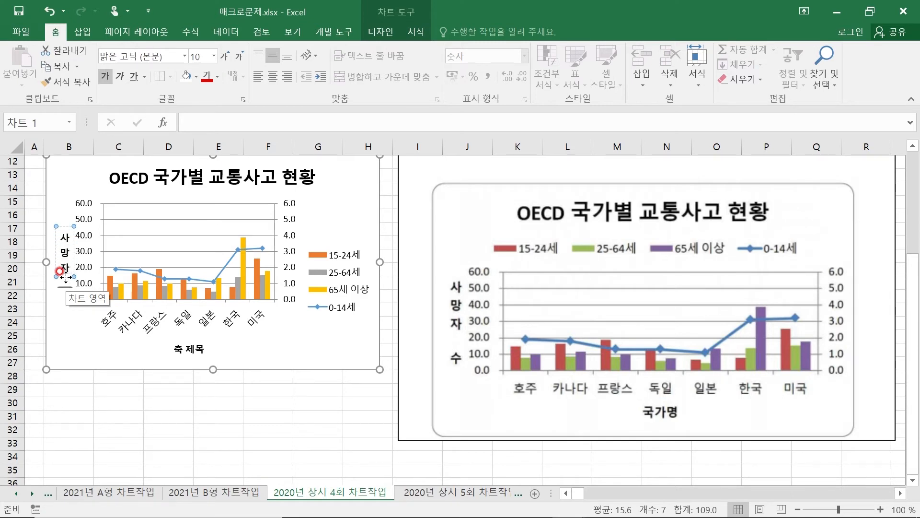
Replace the horizontal axis title's text with 국가명 and deselect the chart
{"action": "left_click", "coordinate": [196, 349]}
{"action": "double_click", "coordinate": [192, 350]}
{"action": "triple_click", "coordinate": [188, 349]}
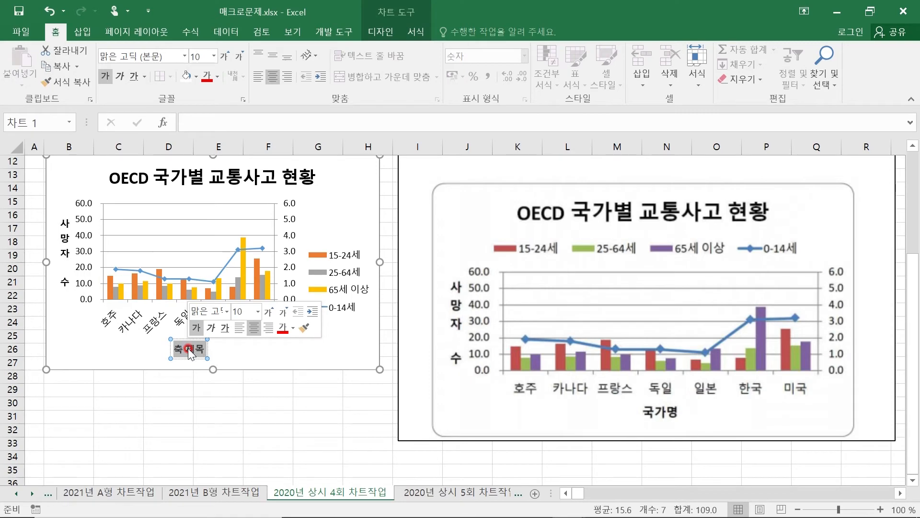
{"action": "type", "text": "국가명"}
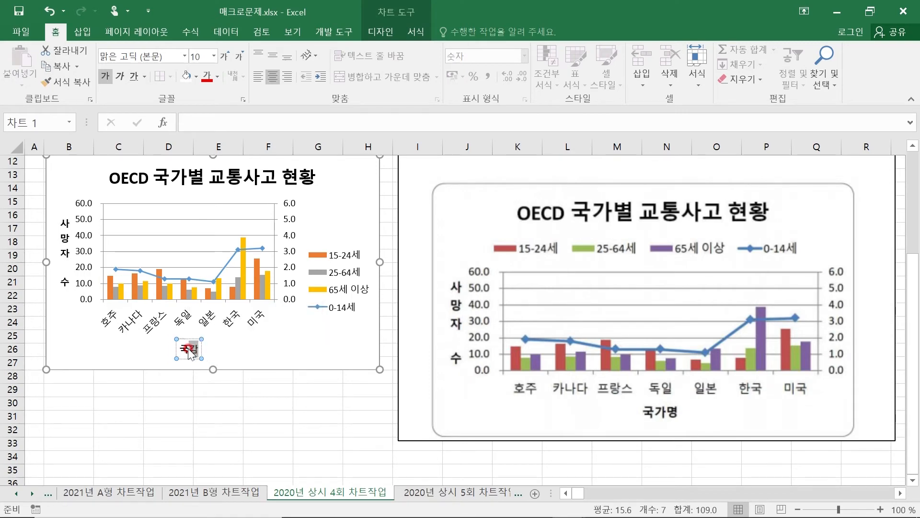
{"action": "left_click", "coordinate": [302, 452]}
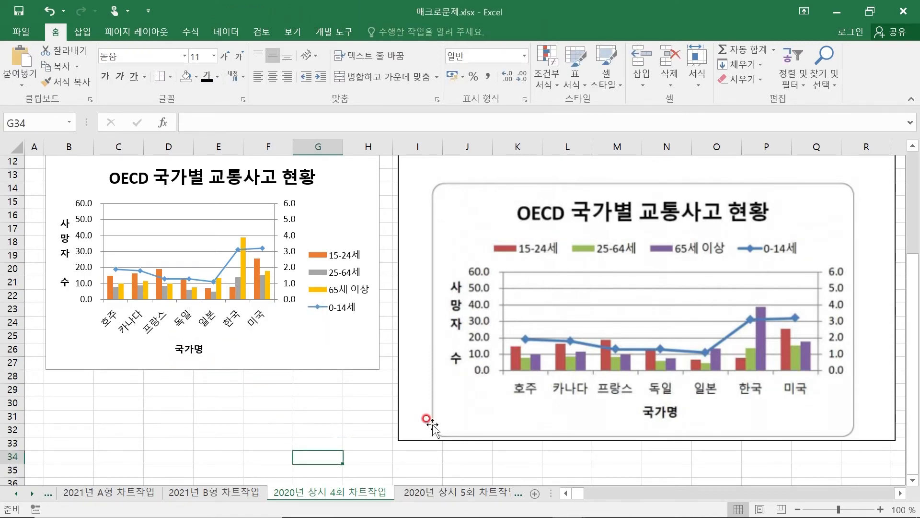
Place the chart's legend above the plot area (위쪽) and close the formatting options
{"action": "scroll", "coordinate": [658, 370], "scroll_direction": "up", "scroll_amount": 2}
{"action": "scroll", "coordinate": [661, 372], "scroll_direction": "up", "scroll_amount": 1}
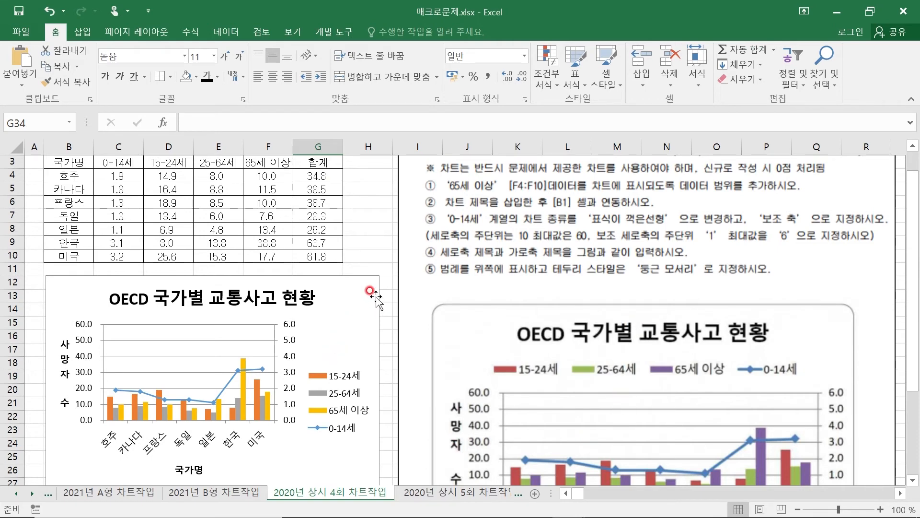
{"action": "double_click", "coordinate": [351, 305]}
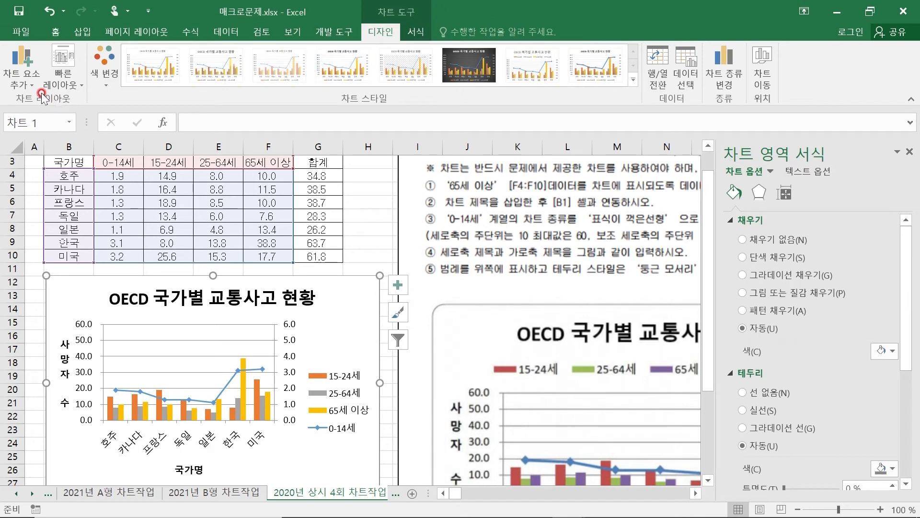
{"action": "left_click", "coordinate": [26, 83]}
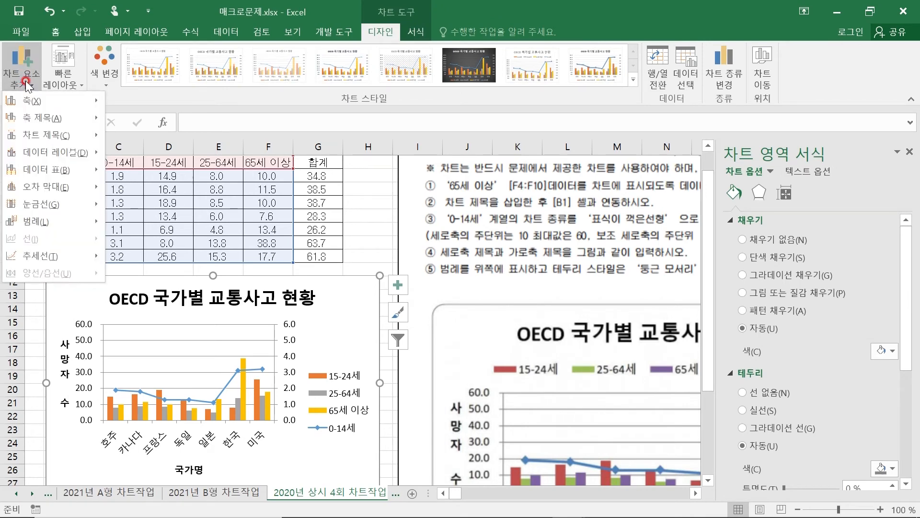
{"action": "mouse_move", "coordinate": [89, 222]}
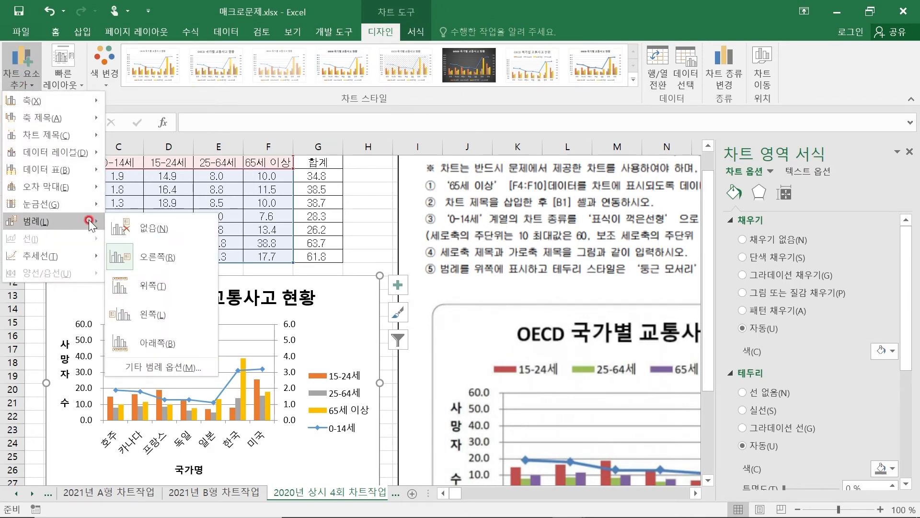
{"action": "left_click", "coordinate": [162, 286]}
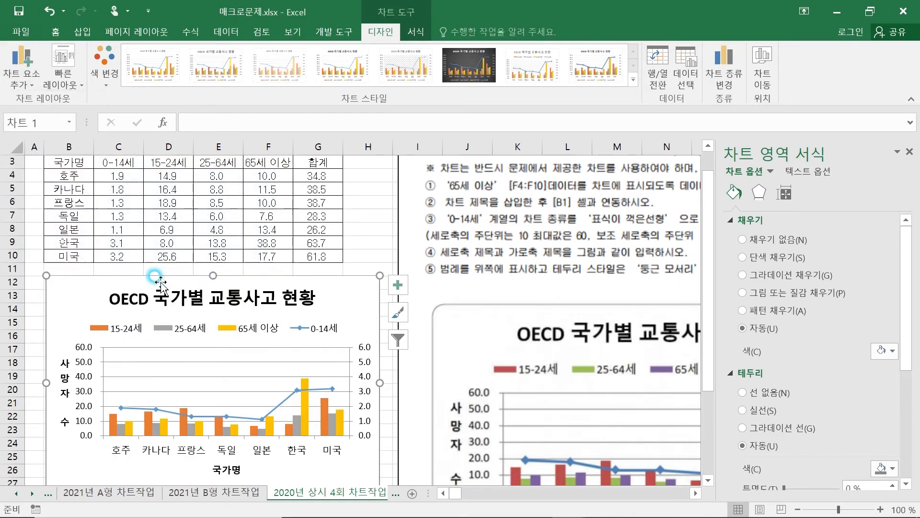
{"action": "left_click", "coordinate": [374, 240]}
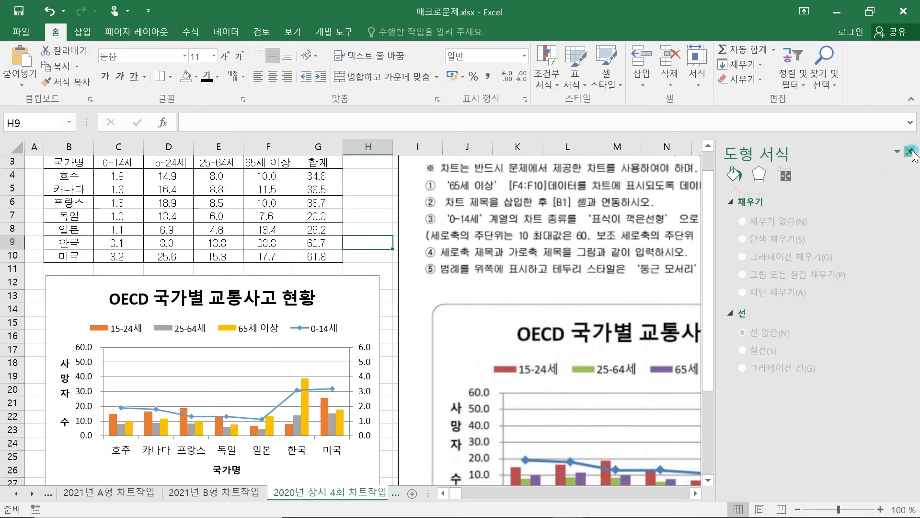
{"action": "left_click", "coordinate": [910, 152]}
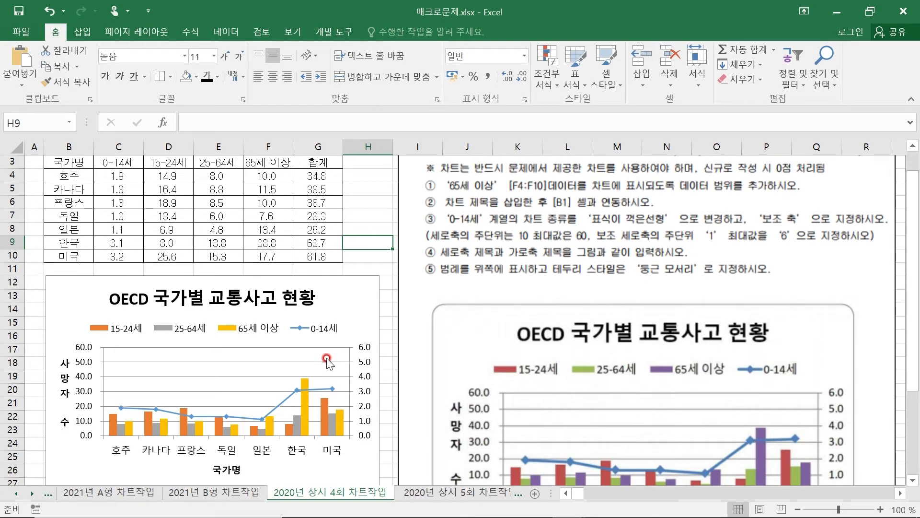
Give the chart area's border rounded corners (둥근 모서리) and close the formatting options
{"action": "double_click", "coordinate": [338, 300]}
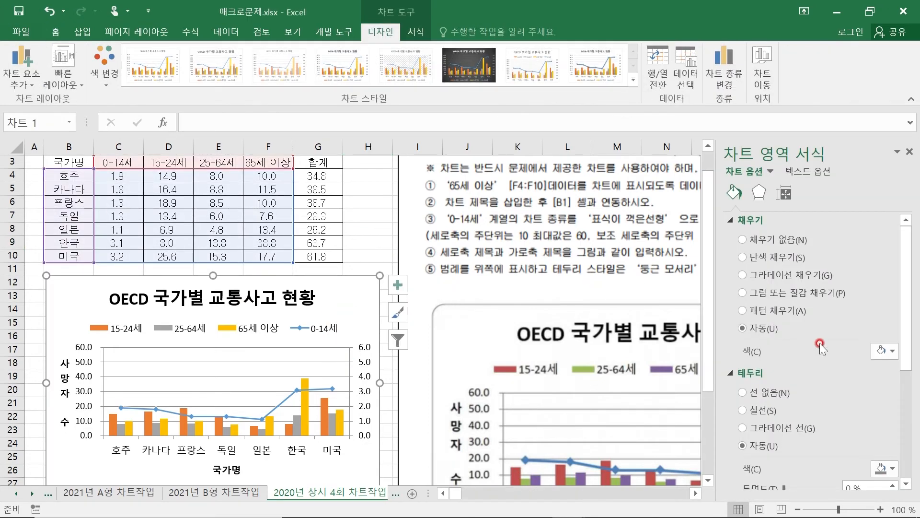
{"action": "scroll", "coordinate": [806, 347], "scroll_direction": "down", "scroll_amount": 5}
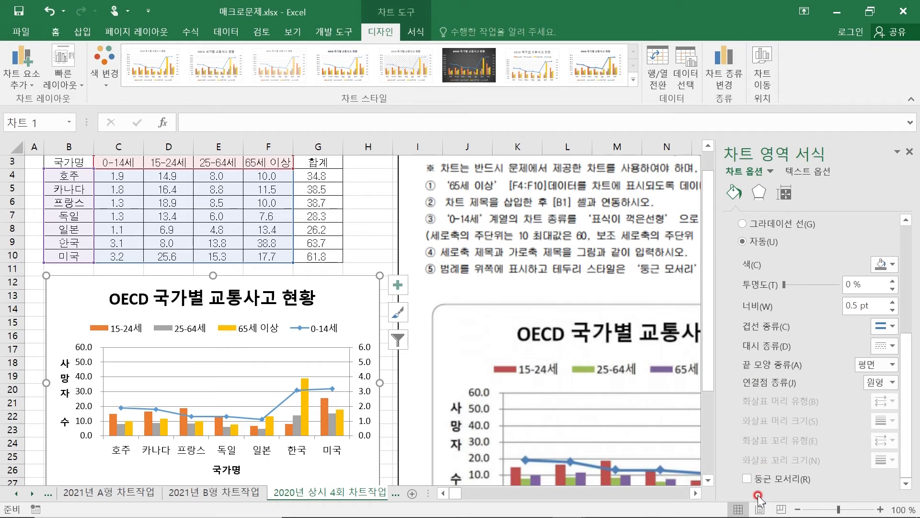
{"action": "left_click", "coordinate": [747, 478]}
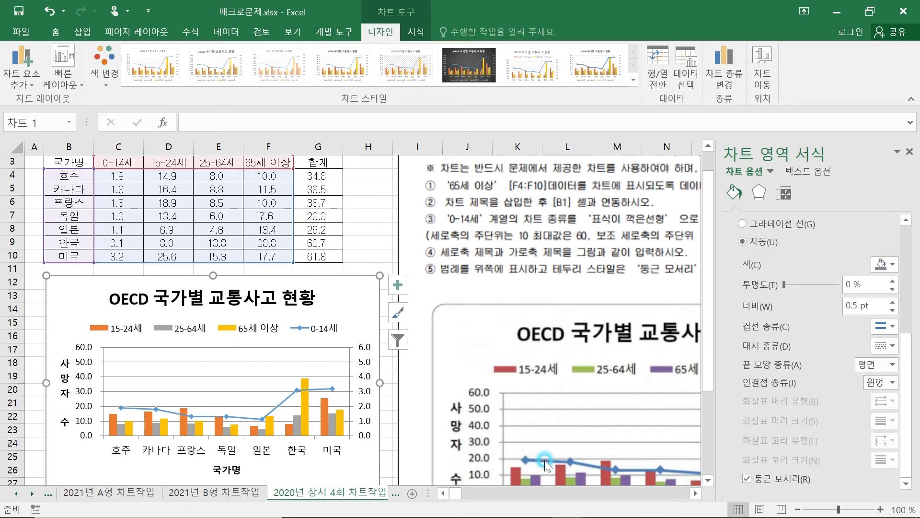
{"action": "left_click", "coordinate": [374, 240]}
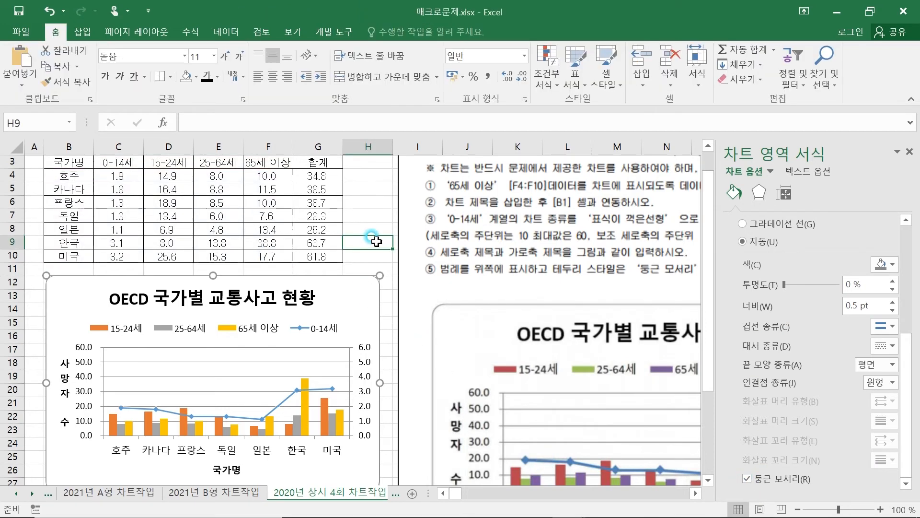
{"action": "left_click", "coordinate": [911, 152]}
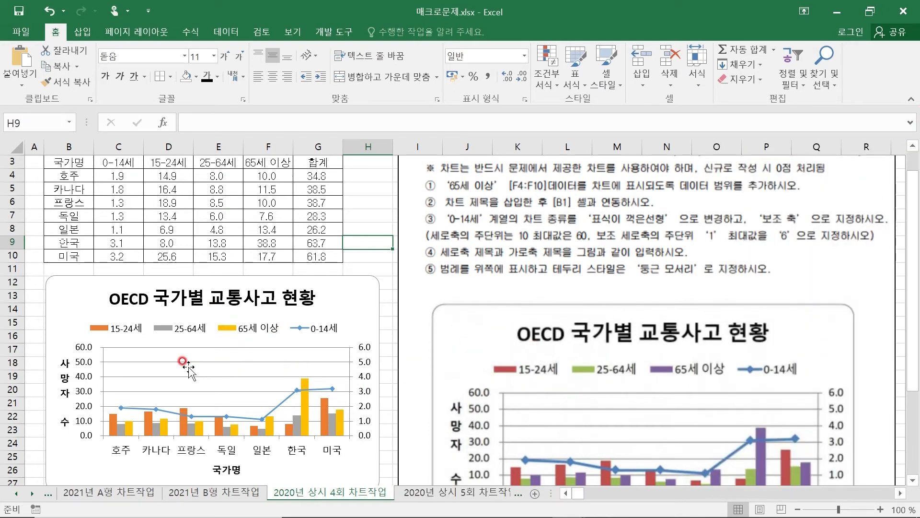
Compare the edited chart with the sample and open the 2020년 상시 5회 차트작업 sheet
{"action": "left_click_drag", "start_coordinate": [917, 392], "coordinate": [916, 444]}
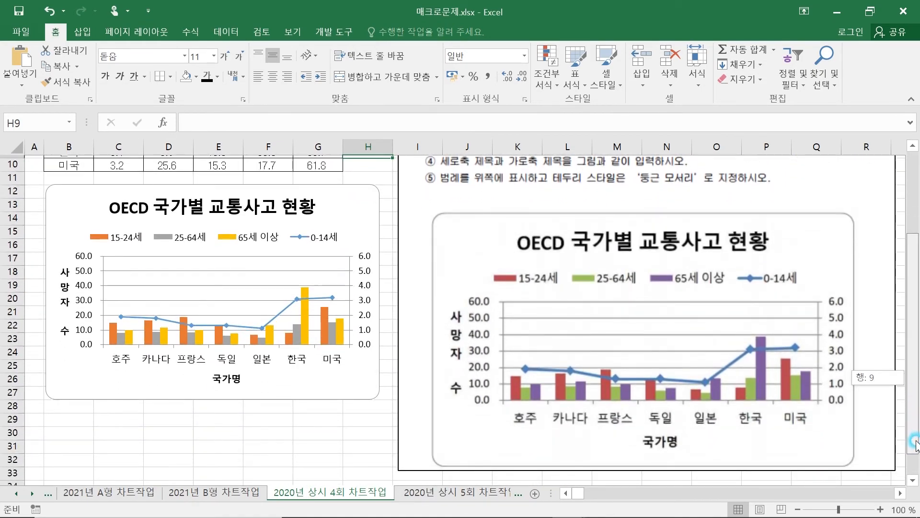
{"action": "left_click_drag", "start_coordinate": [916, 443], "coordinate": [916, 290]}
{"action": "mouse_move", "coordinate": [916, 344]}
{"action": "left_mouse_down"}
{"action": "mouse_move", "coordinate": [916, 429]}
{"action": "mouse_move", "coordinate": [914, 338]}
{"action": "left_mouse_up"}
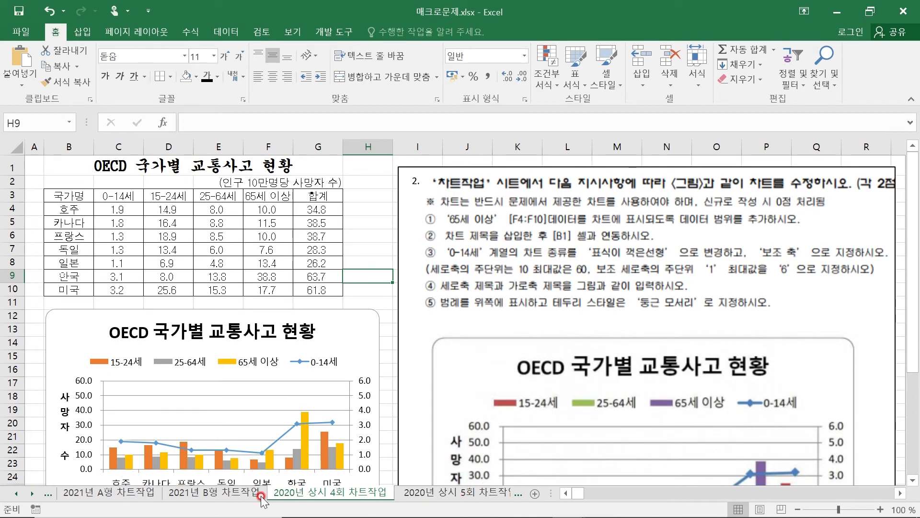
{"action": "left_click", "coordinate": [477, 493]}
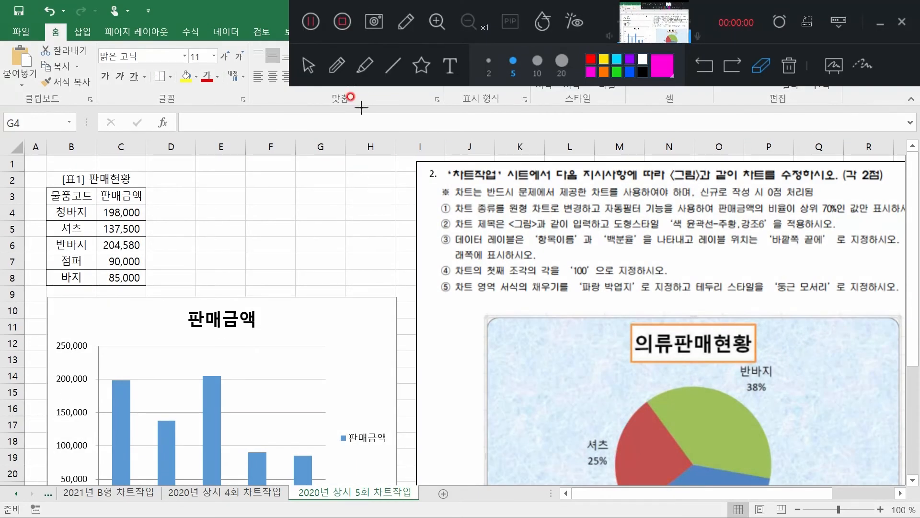
{"action": "left_click", "coordinate": [357, 71]}
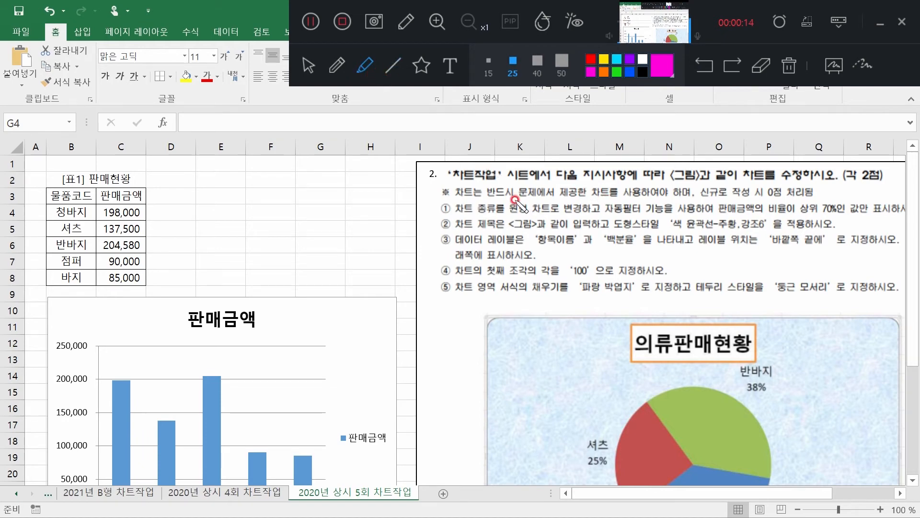
{"action": "left_click_drag", "start_coordinate": [505, 209], "coordinate": [741, 214]}
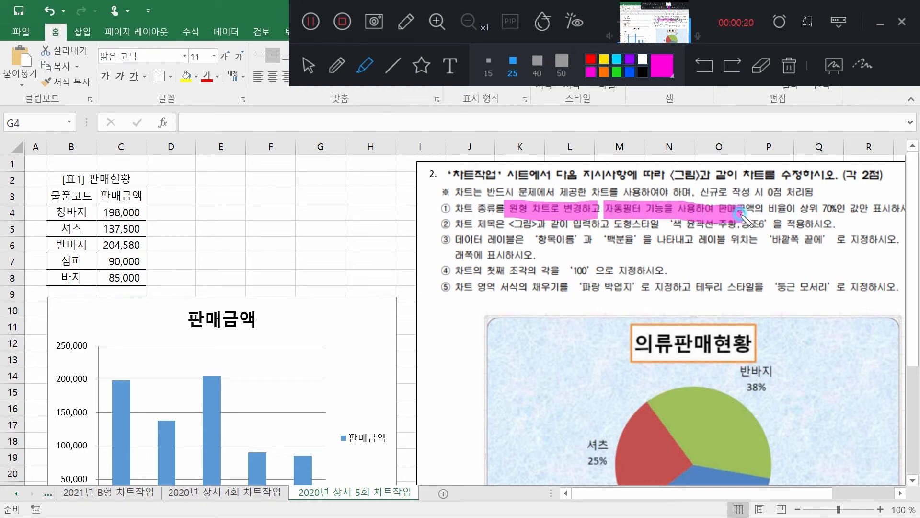
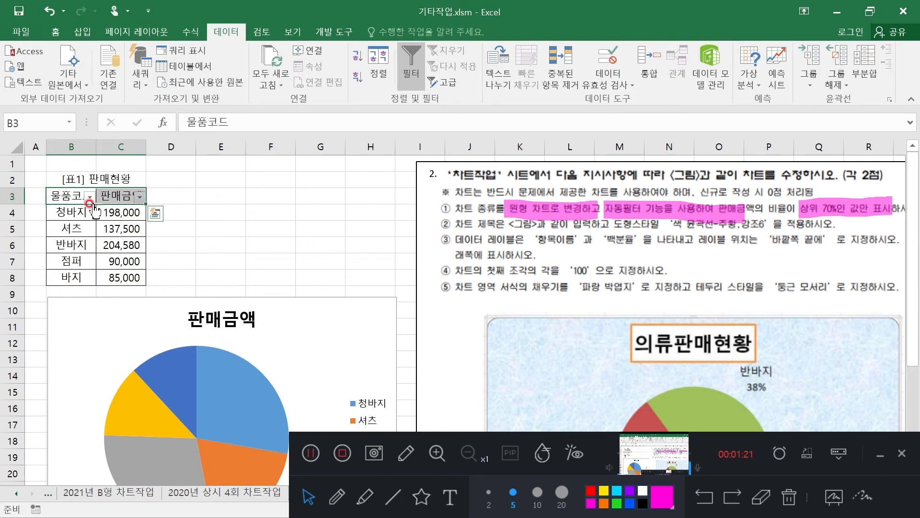
Filter the 판매금액 column with a 상위 10 number filter set to show the 상위 70 %
{"action": "left_click", "coordinate": [139, 196]}
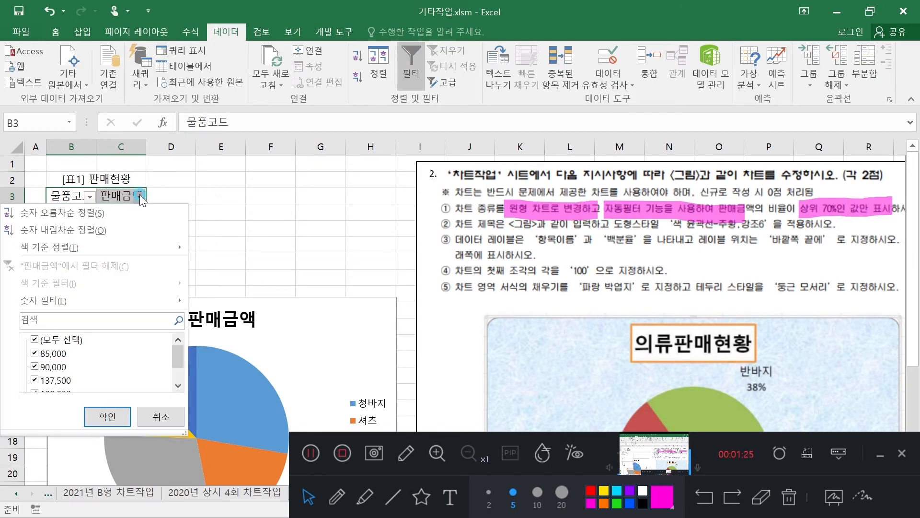
{"action": "mouse_move", "coordinate": [170, 300]}
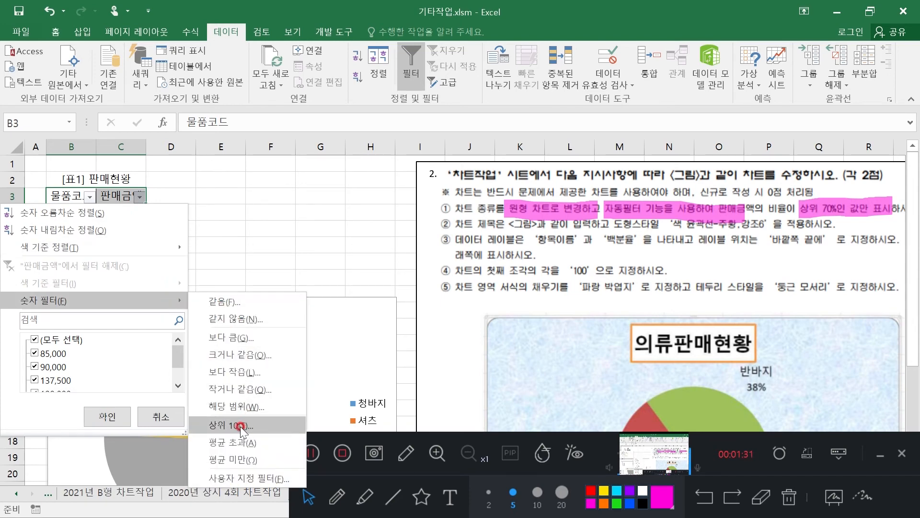
{"action": "left_click", "coordinate": [245, 425]}
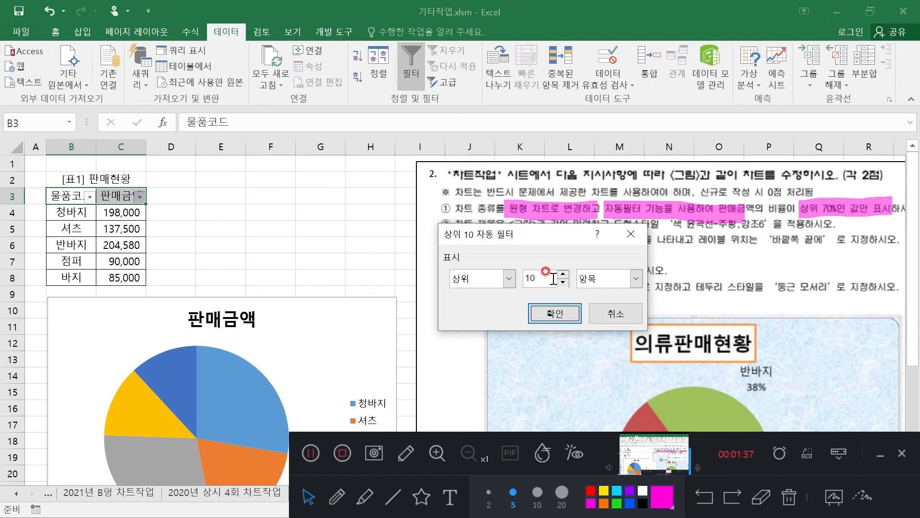
{"action": "left_click", "coordinate": [636, 279]}
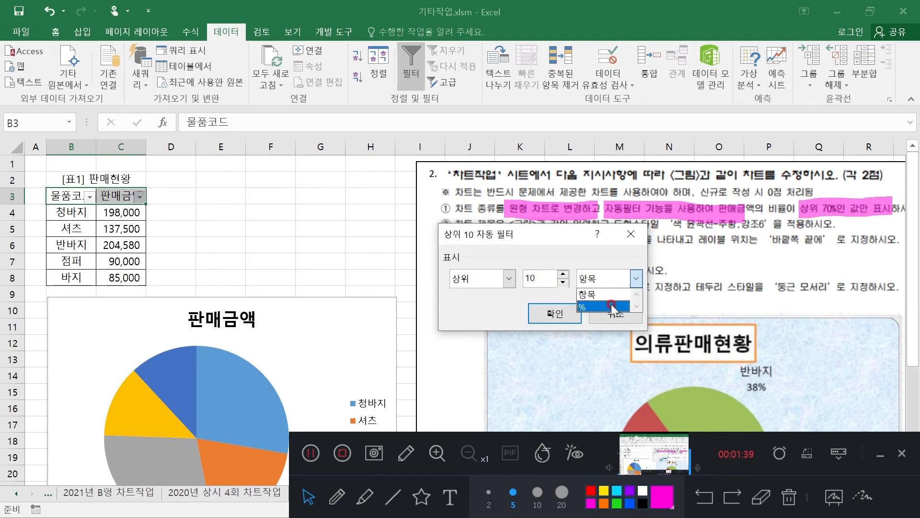
{"action": "left_click", "coordinate": [596, 311]}
{"action": "left_click_drag", "start_coordinate": [536, 279], "coordinate": [505, 283]}
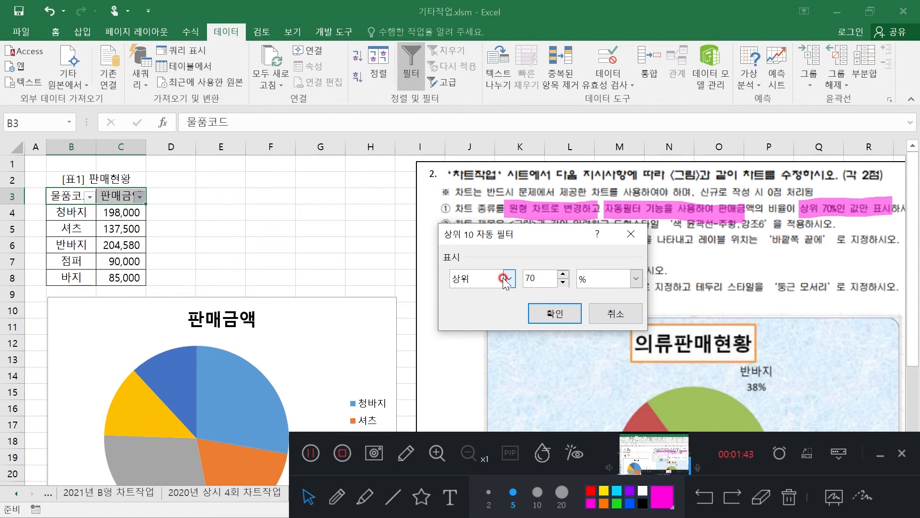
{"action": "left_click", "coordinate": [556, 314]}
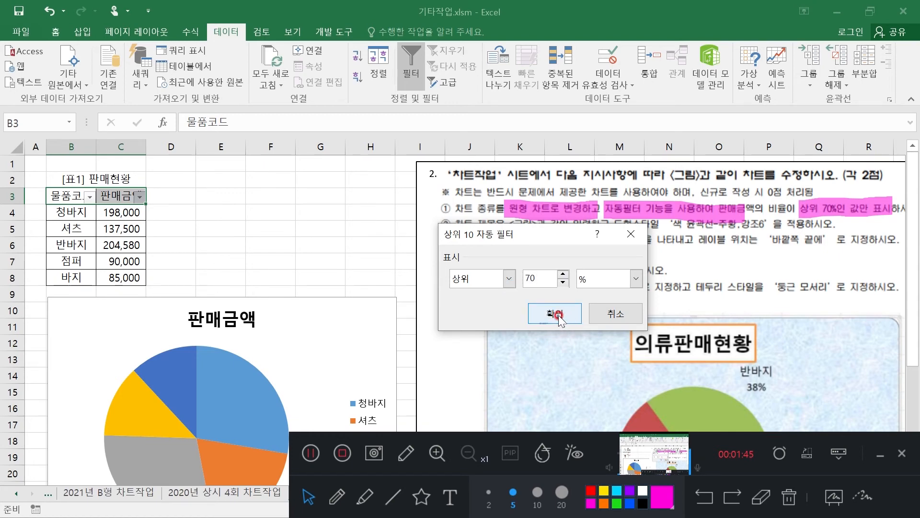
{"action": "left_click", "coordinate": [555, 314]}
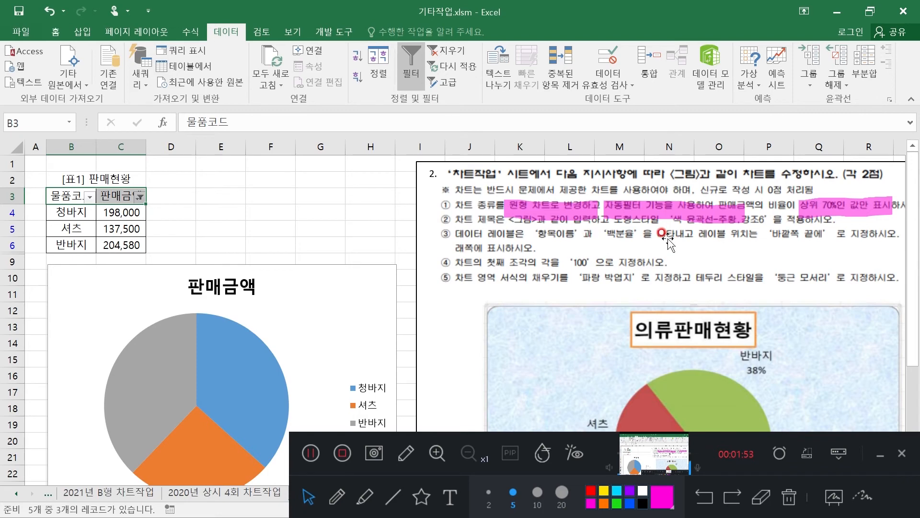
{"action": "left_click", "coordinate": [763, 498]}
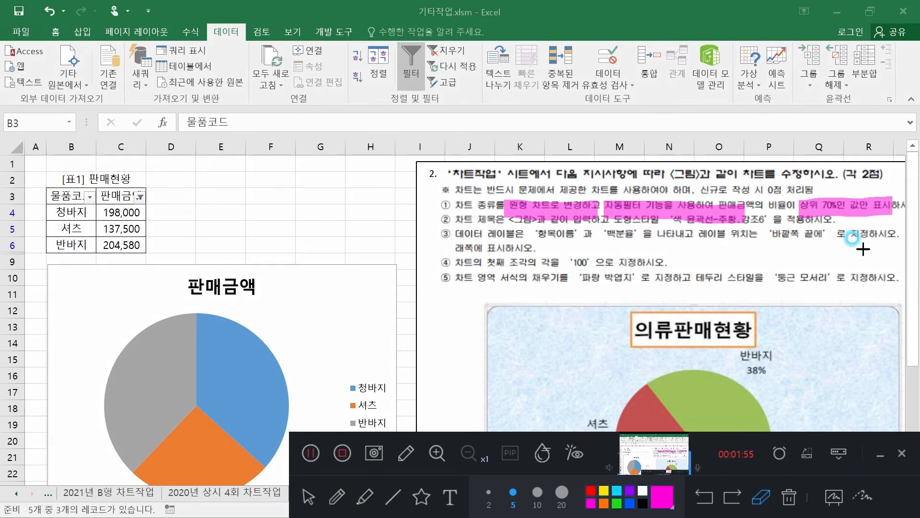
{"action": "left_click", "coordinate": [863, 196]}
{"action": "left_click", "coordinate": [748, 197]}
{"action": "left_click", "coordinate": [593, 206]}
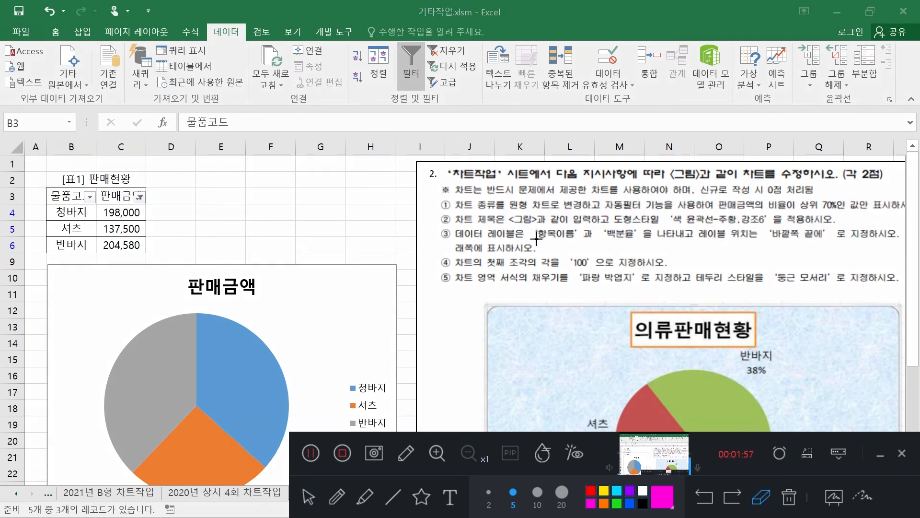
{"action": "left_click", "coordinate": [466, 215]}
{"action": "left_click", "coordinate": [309, 498]}
{"action": "left_click", "coordinate": [575, 231]}
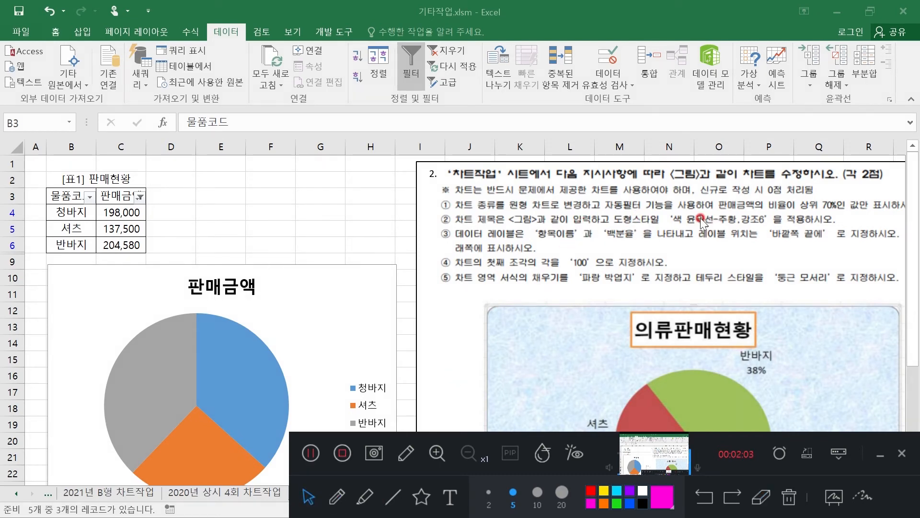
Replace the pie chart's title text with 의류판매현황 and select the title box
{"action": "double_click", "coordinate": [335, 294]}
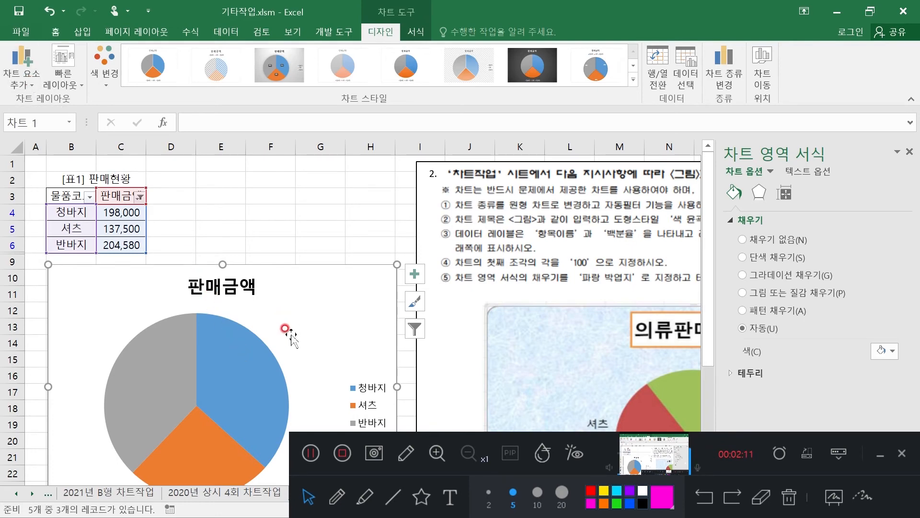
{"action": "left_click", "coordinate": [450, 497]}
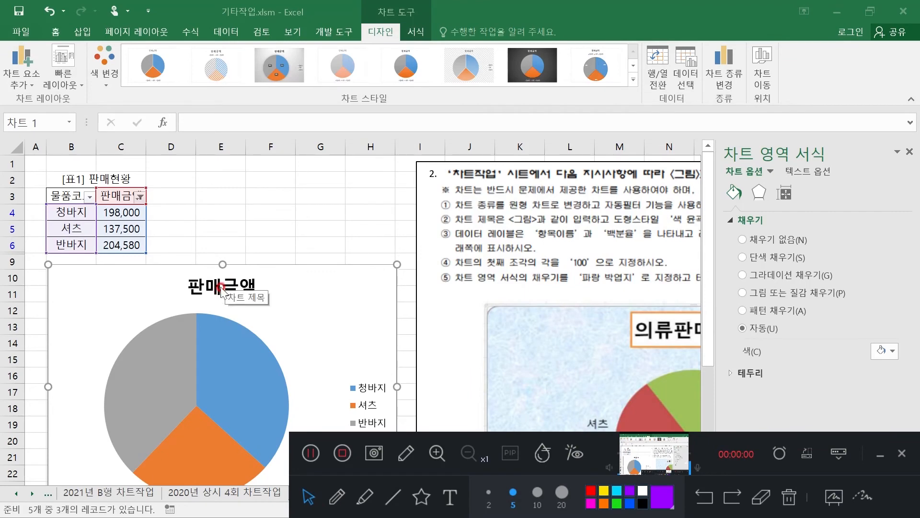
{"action": "left_click", "coordinate": [221, 286]}
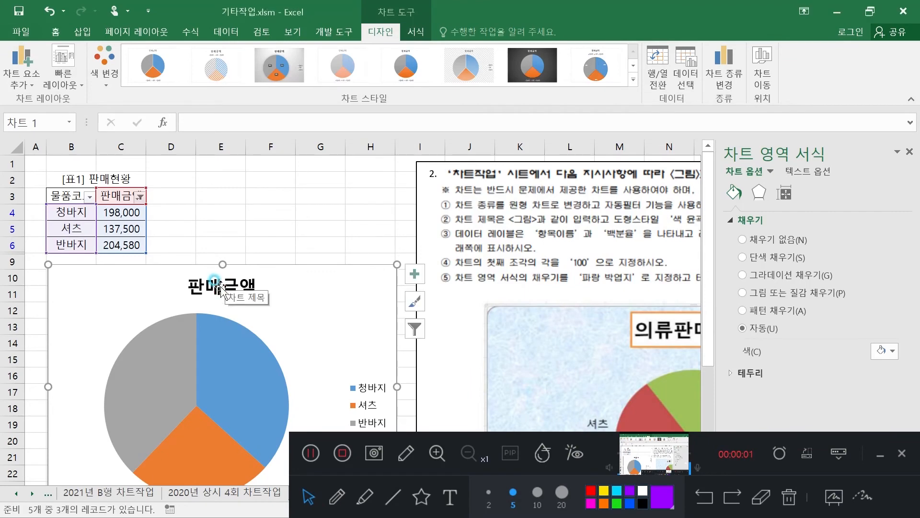
{"action": "left_click", "coordinate": [190, 286]}
{"action": "left_click_drag", "start_coordinate": [190, 286], "coordinate": [253, 290]}
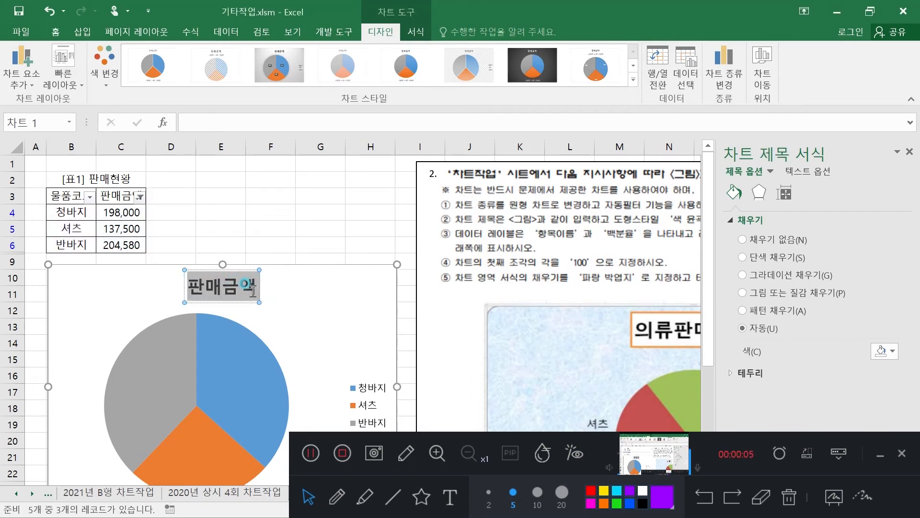
{"action": "left_click", "coordinate": [910, 151]}
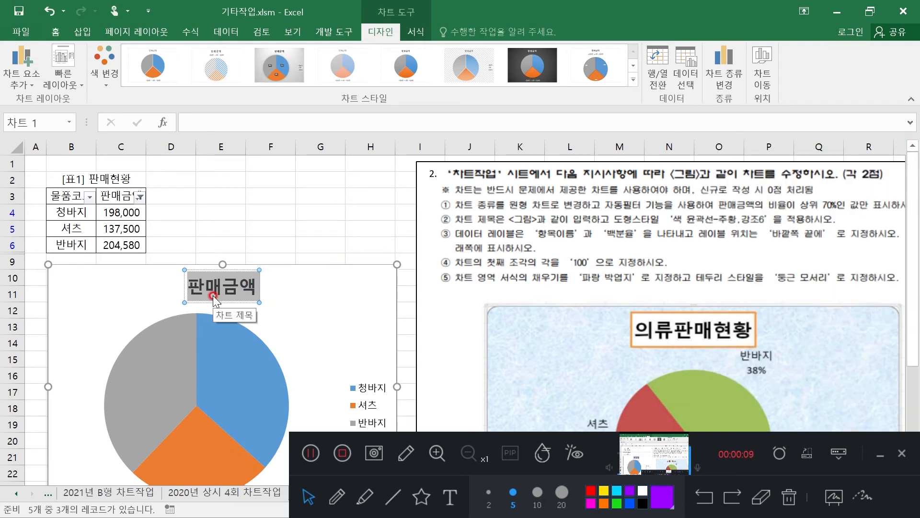
{"action": "type", "text": "의류판매혀"}
{"action": "type", "text": "ㄴ황"}
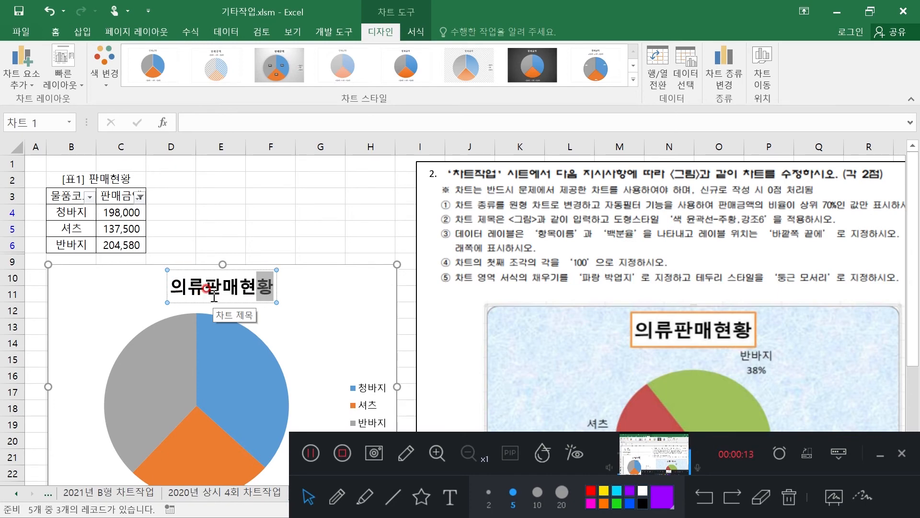
{"action": "left_click", "coordinate": [261, 302]}
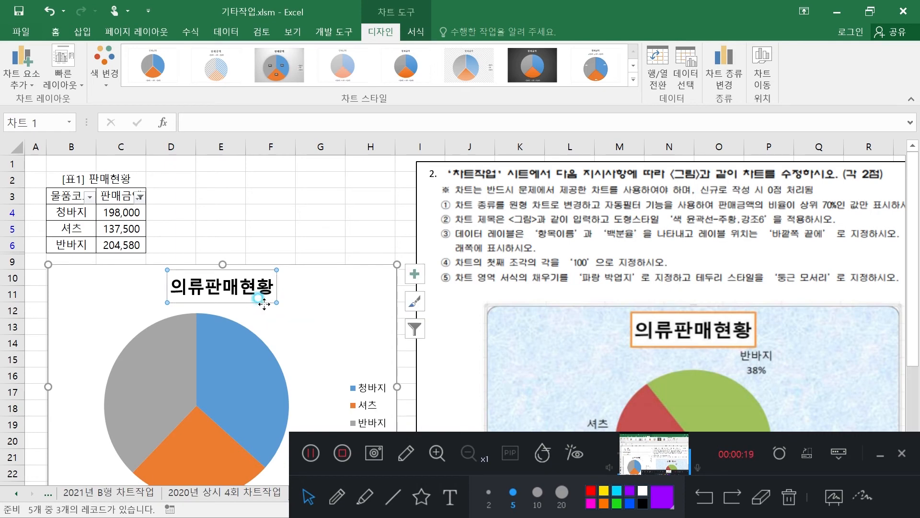
Apply the shape style 색 윤곽선 - 주황, 강조 2 to the chart title
{"action": "left_click", "coordinate": [412, 34]}
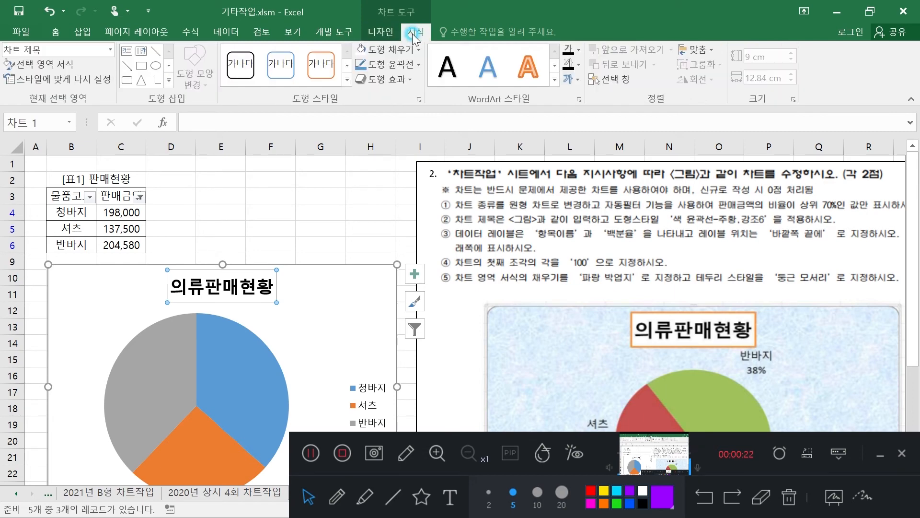
{"action": "left_click", "coordinate": [321, 67]}
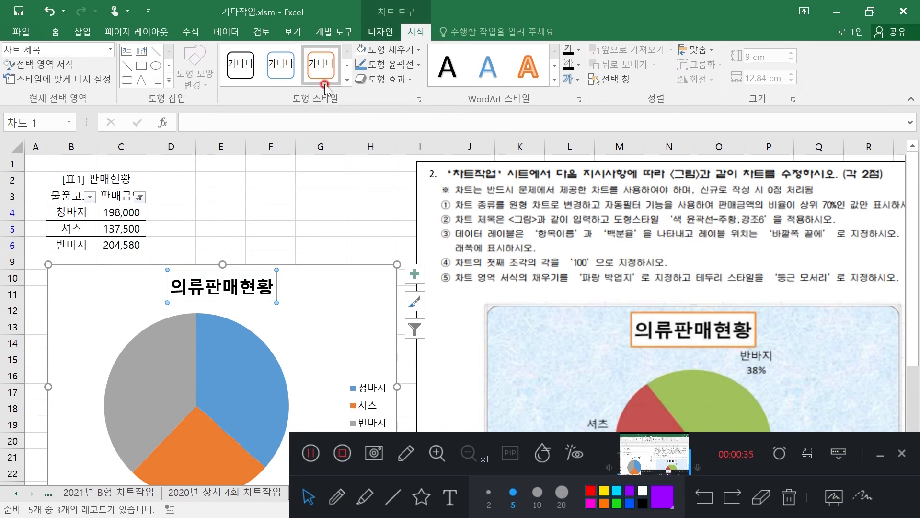
{"action": "left_click", "coordinate": [348, 79]}
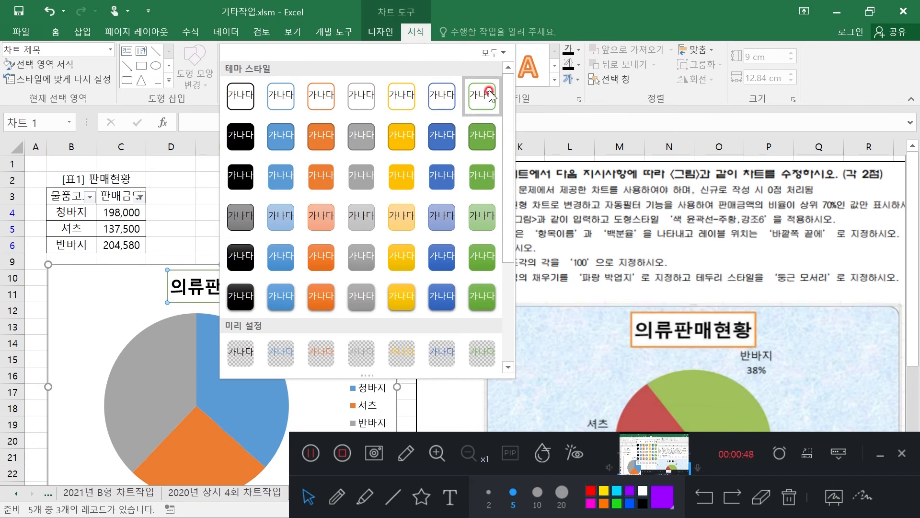
{"action": "left_click", "coordinate": [322, 98]}
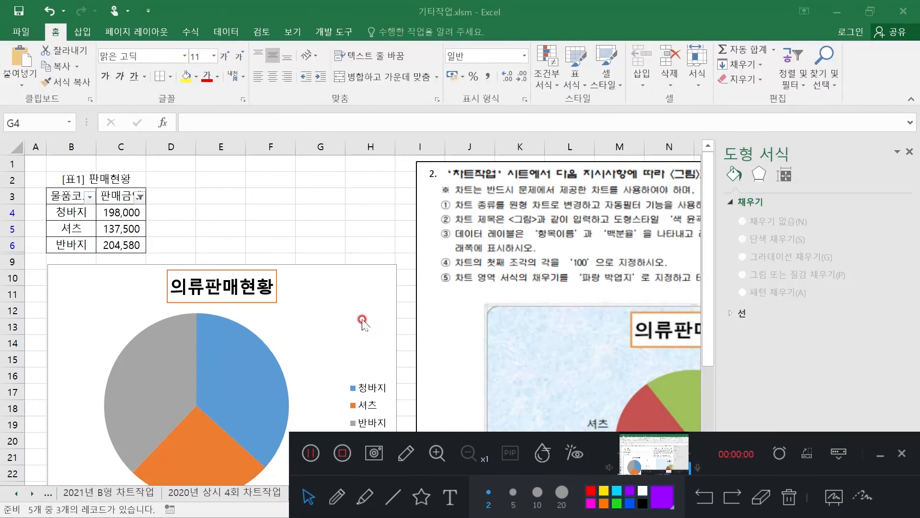
Add data labels to the pie series and close the series formatting options
{"action": "right_click", "coordinate": [230, 358]}
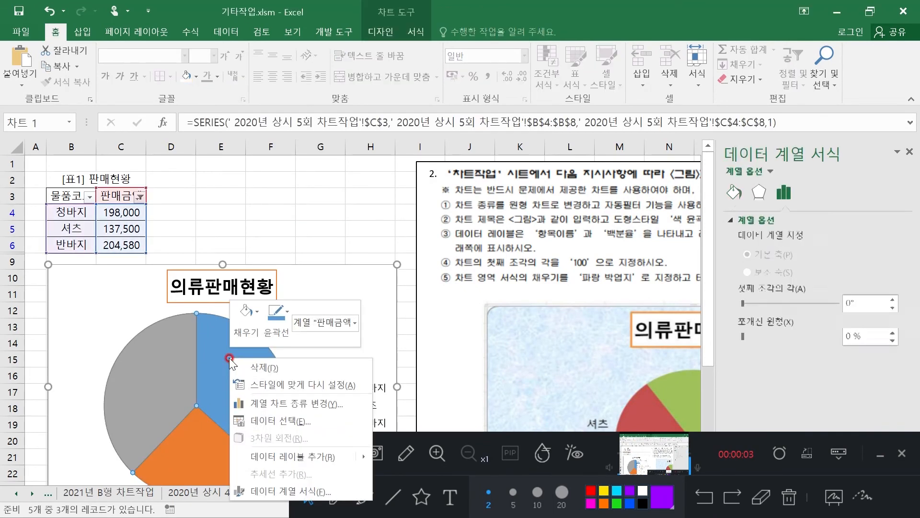
{"action": "left_click", "coordinate": [318, 456]}
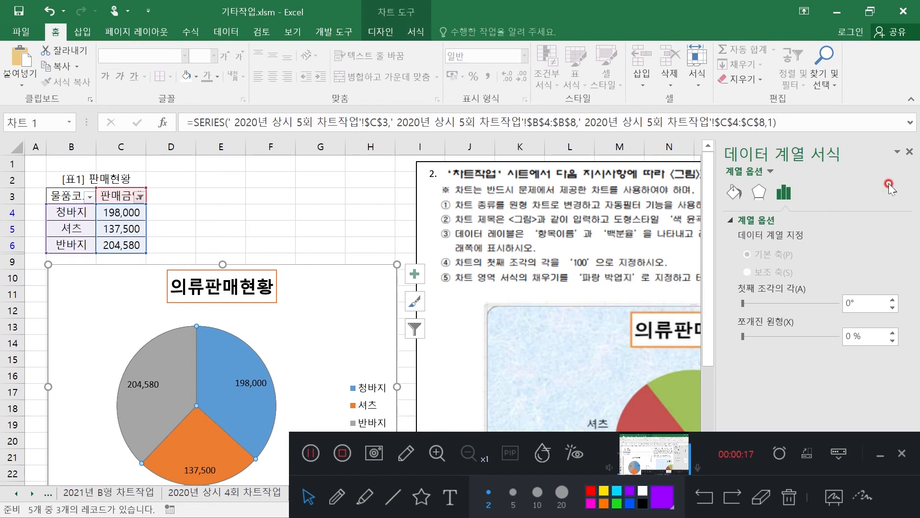
{"action": "left_click", "coordinate": [910, 151]}
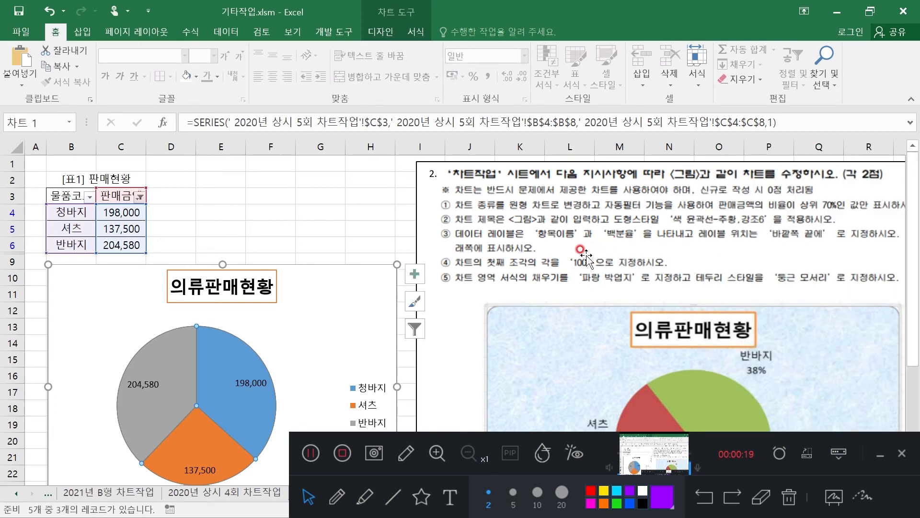
{"action": "left_click", "coordinate": [363, 496]}
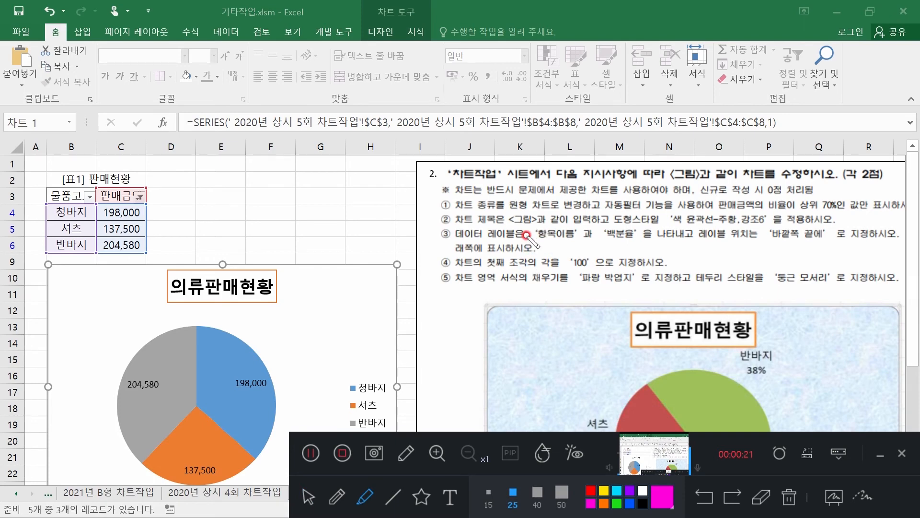
{"action": "left_click_drag", "start_coordinate": [534, 234], "coordinate": [637, 235]}
{"action": "left_click_drag", "start_coordinate": [770, 235], "coordinate": [827, 235]}
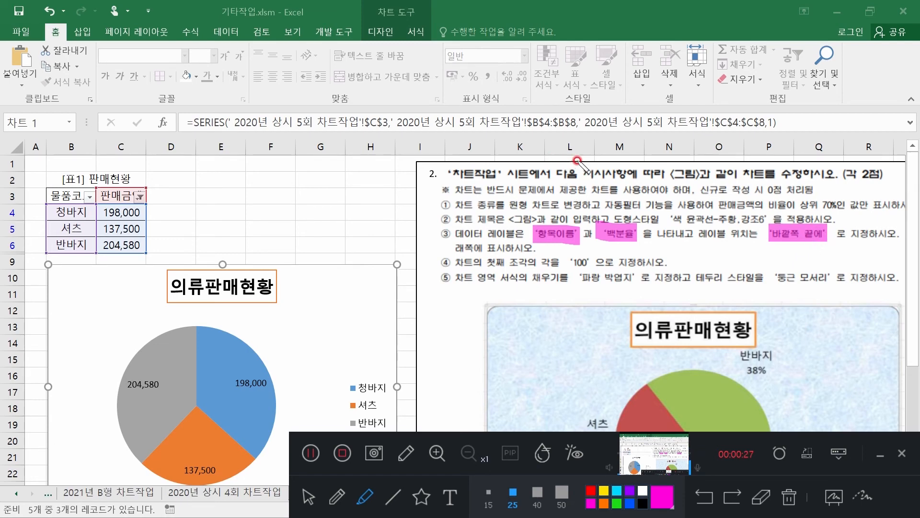
{"action": "left_click", "coordinate": [308, 497]}
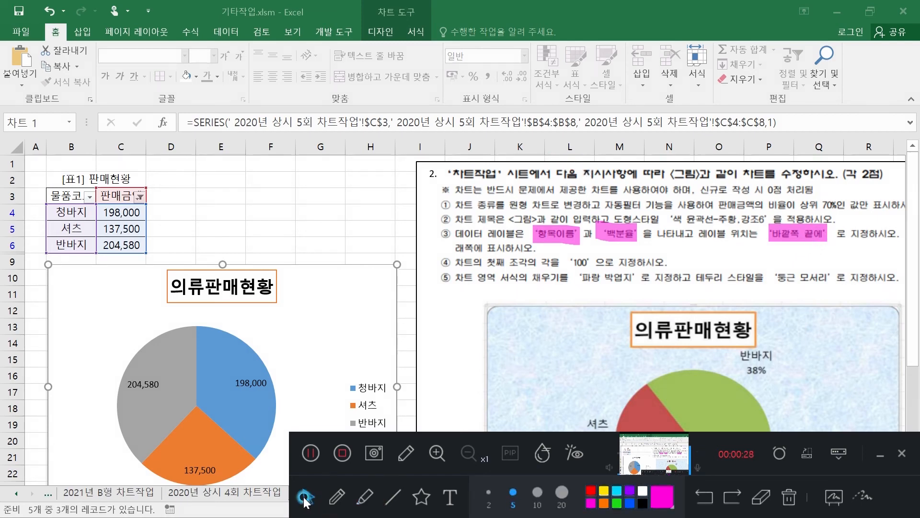
Set the pie chart's data labels to show 항목 이름 and 백분율 instead of 값
{"action": "left_click", "coordinate": [226, 356]}
{"action": "right_click", "coordinate": [226, 357]}
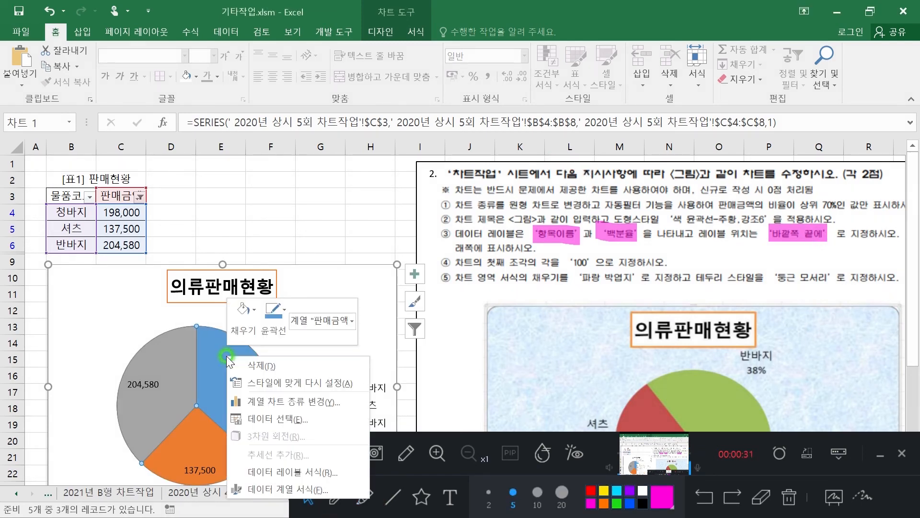
{"action": "left_click", "coordinate": [312, 471]}
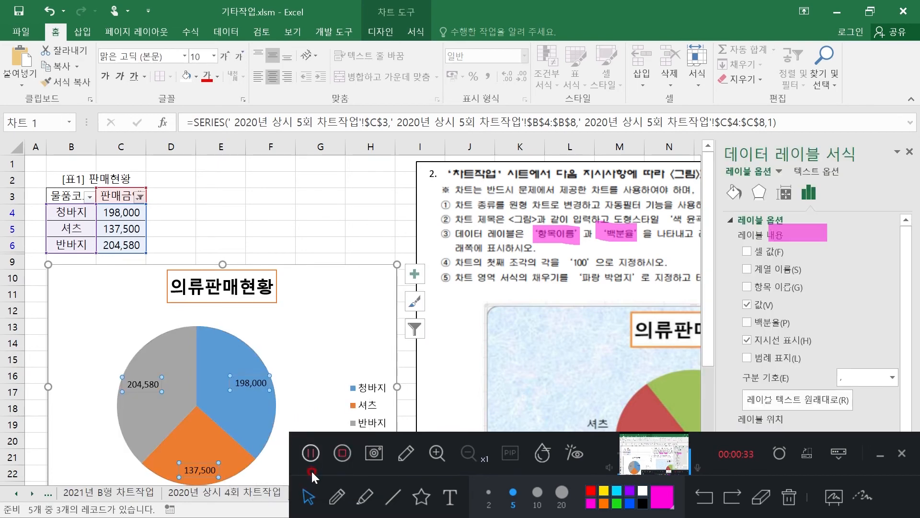
{"action": "left_click", "coordinate": [747, 287]}
{"action": "left_click", "coordinate": [748, 305]}
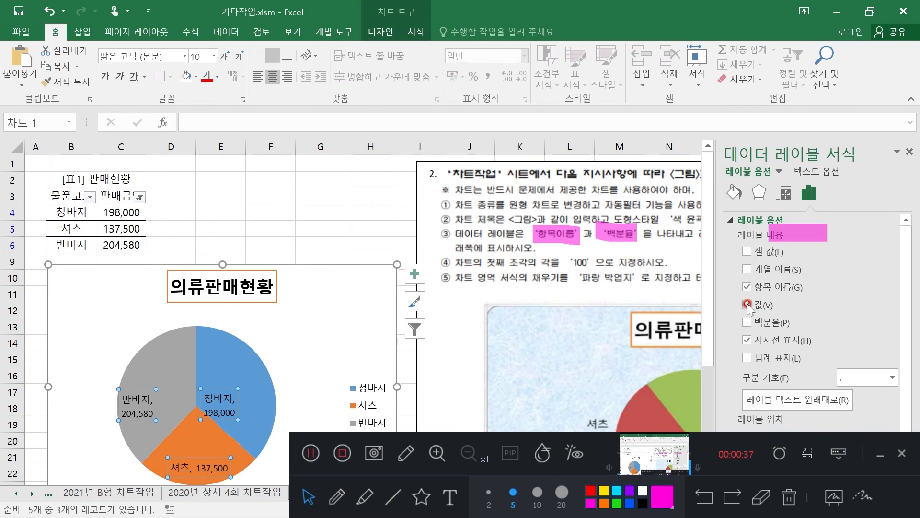
{"action": "left_click", "coordinate": [748, 322]}
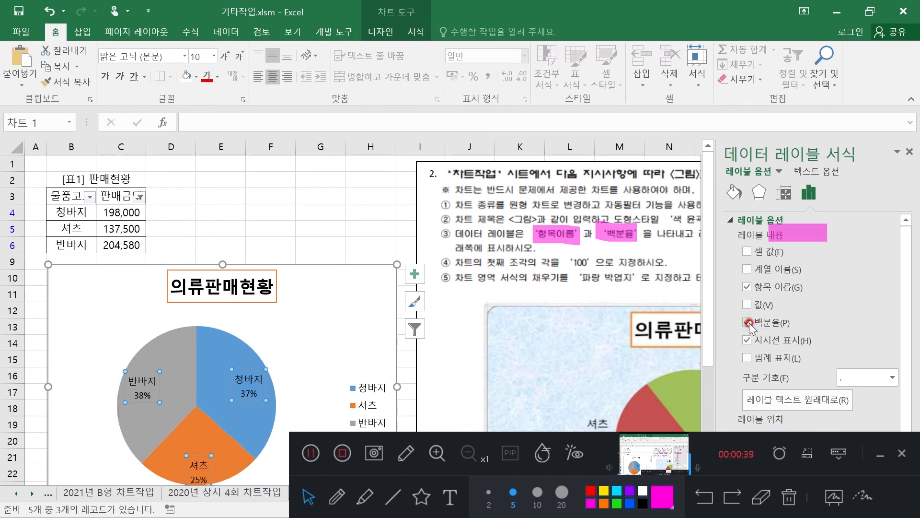
{"action": "left_click", "coordinate": [750, 299]}
{"action": "left_click", "coordinate": [801, 234]}
{"action": "left_click", "coordinate": [746, 287]}
{"action": "left_click", "coordinate": [753, 306]}
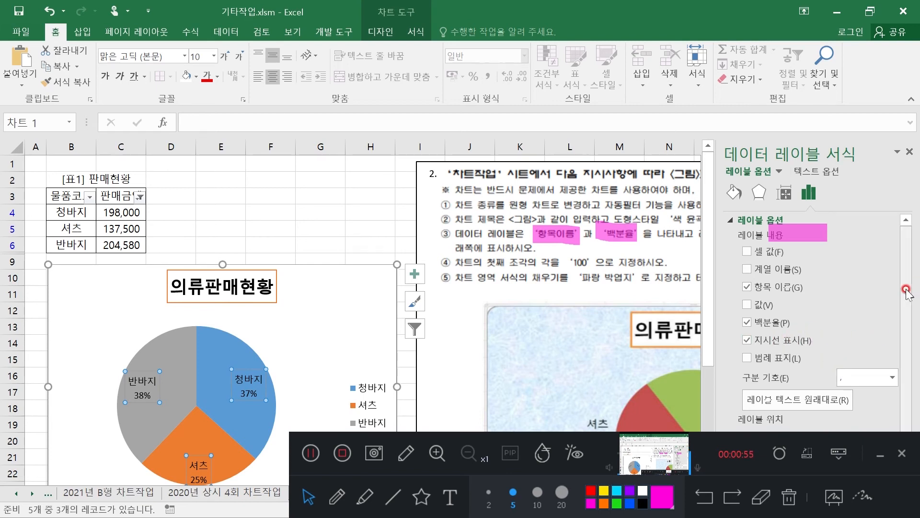
Try to set the data labels' position to 바깥쪽 끝에 and close the label formatting options
{"action": "scroll", "coordinate": [911, 276], "scroll_direction": "down", "scroll_amount": 2}
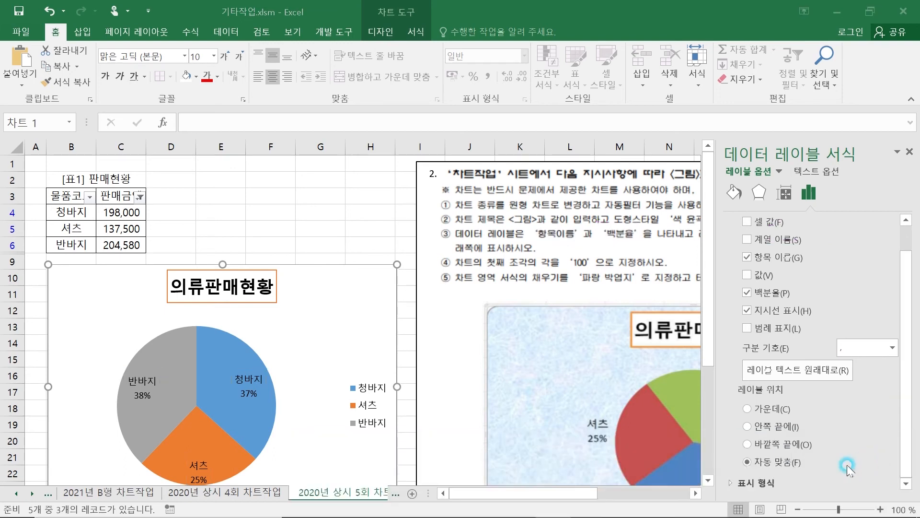
{"action": "left_click", "coordinate": [748, 445]}
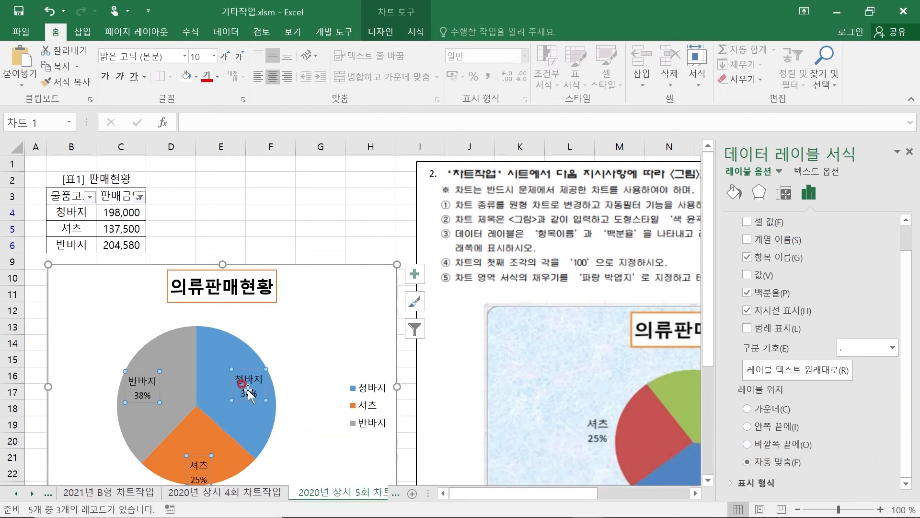
{"action": "left_click", "coordinate": [910, 152]}
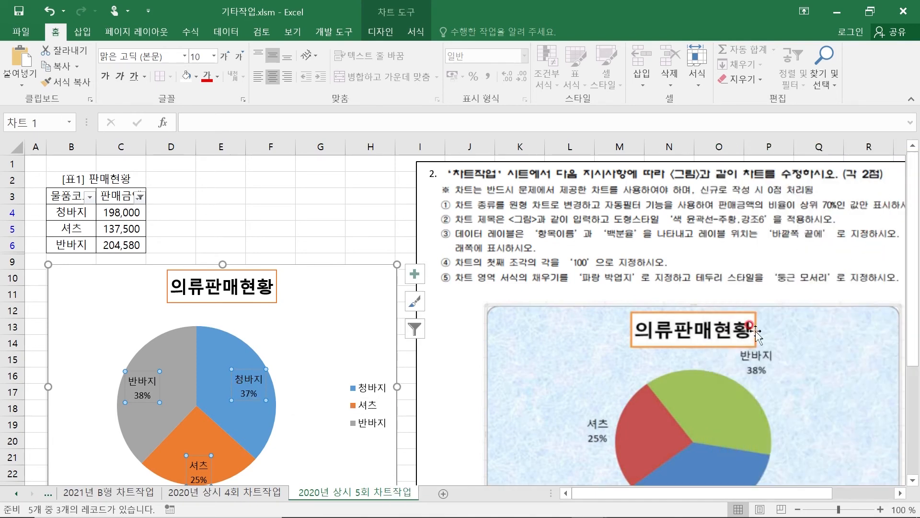
Place the pie chart's legend at 아래쪽 and deselect the chart
{"action": "left_click_drag", "start_coordinate": [781, 494], "coordinate": [812, 498]}
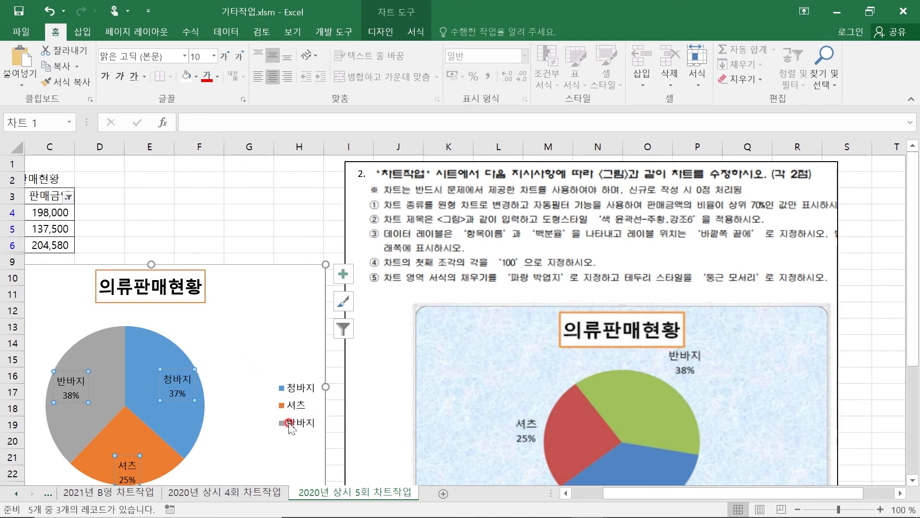
{"action": "left_click", "coordinate": [274, 291]}
{"action": "double_click", "coordinate": [274, 292]}
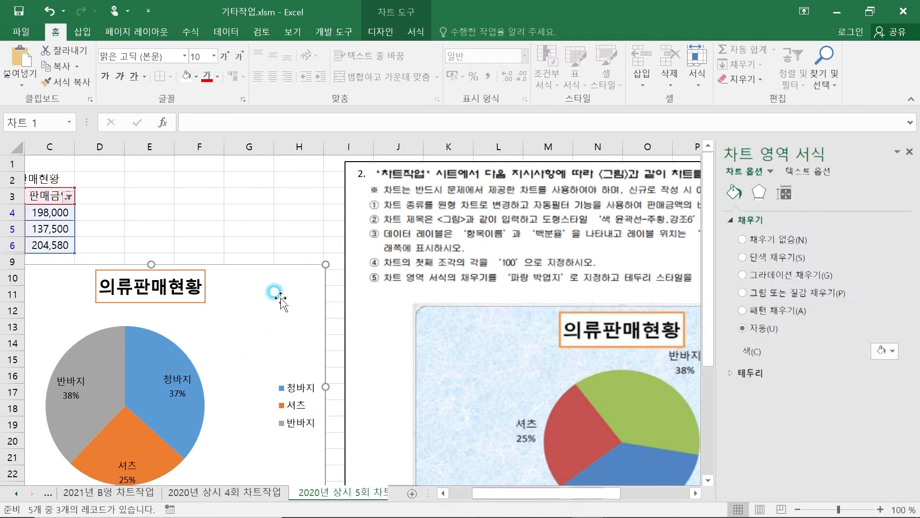
{"action": "left_click", "coordinate": [19, 82]}
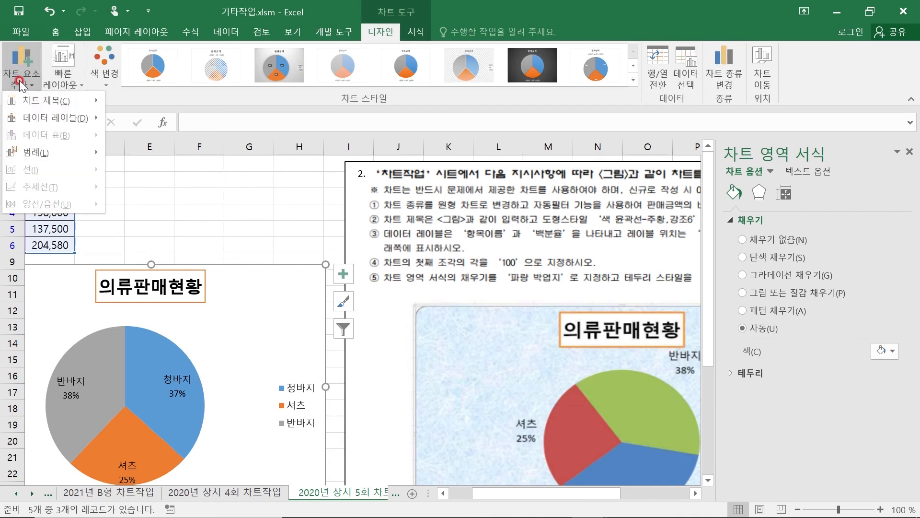
{"action": "left_click", "coordinate": [61, 151]}
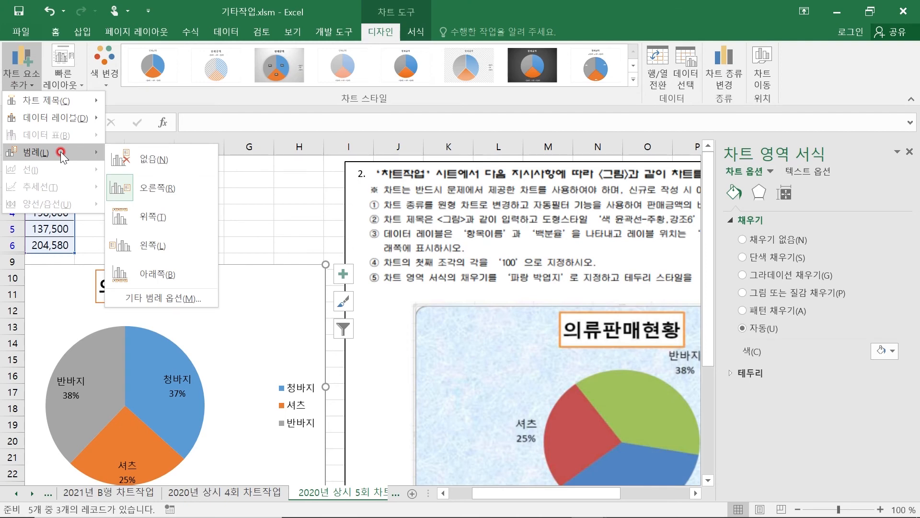
{"action": "left_click", "coordinate": [156, 274]}
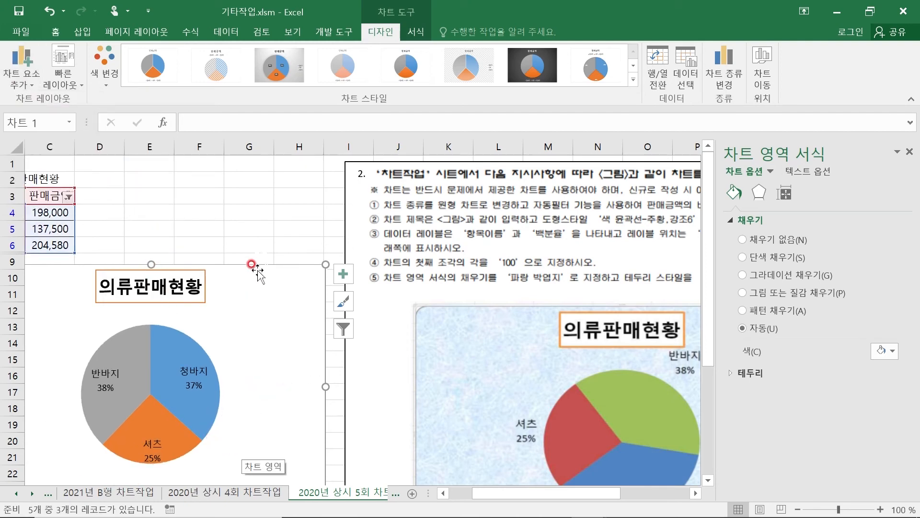
{"action": "left_click", "coordinate": [263, 210]}
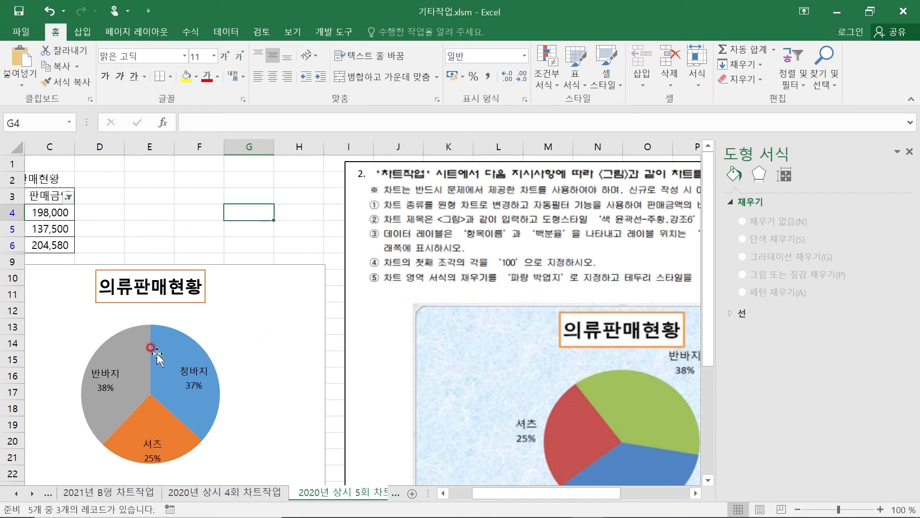
Set the pie chart's 첫째 조각의 각 to 100° in the data point's series options
{"action": "left_click", "coordinate": [222, 336]}
{"action": "left_click", "coordinate": [224, 339]}
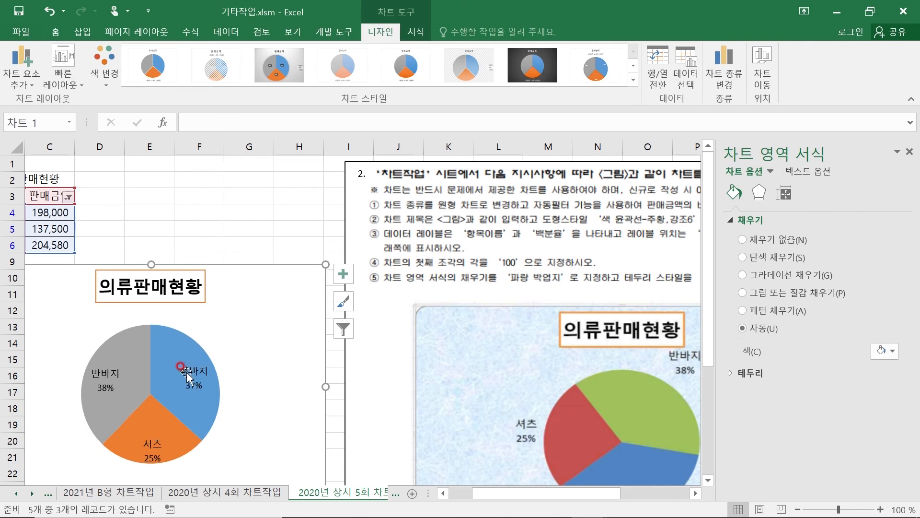
{"action": "left_click", "coordinate": [163, 344]}
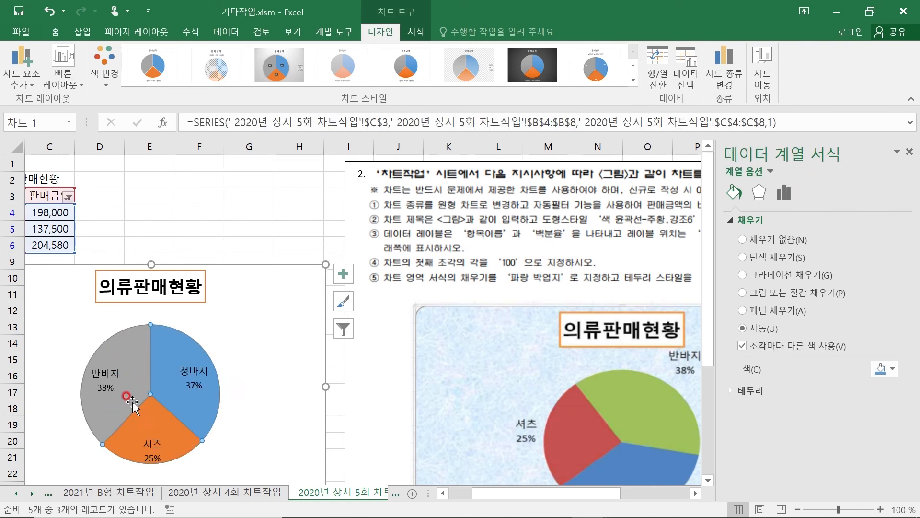
{"action": "left_click", "coordinate": [169, 346]}
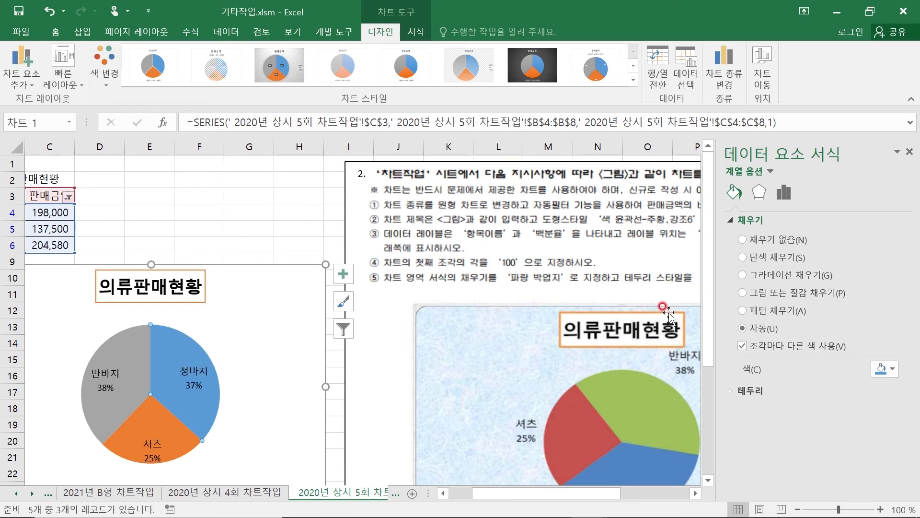
{"action": "left_click", "coordinate": [762, 193]}
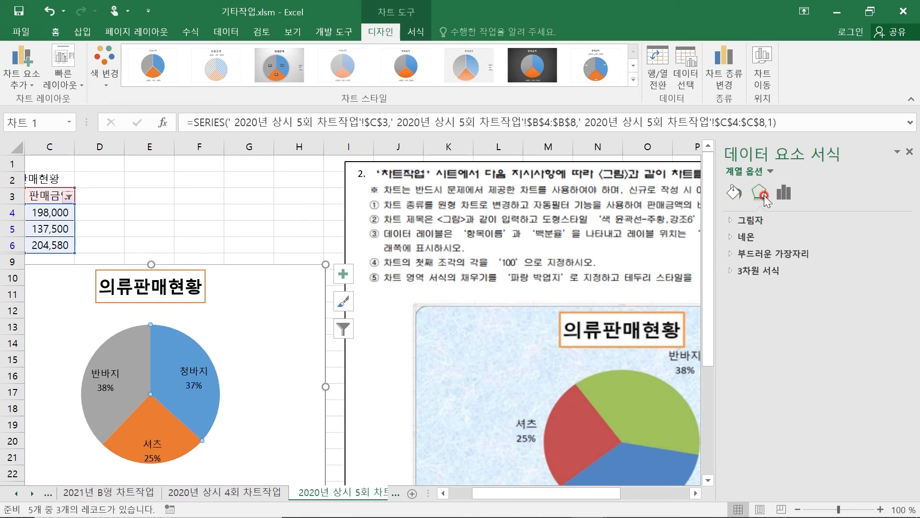
{"action": "left_click", "coordinate": [790, 195]}
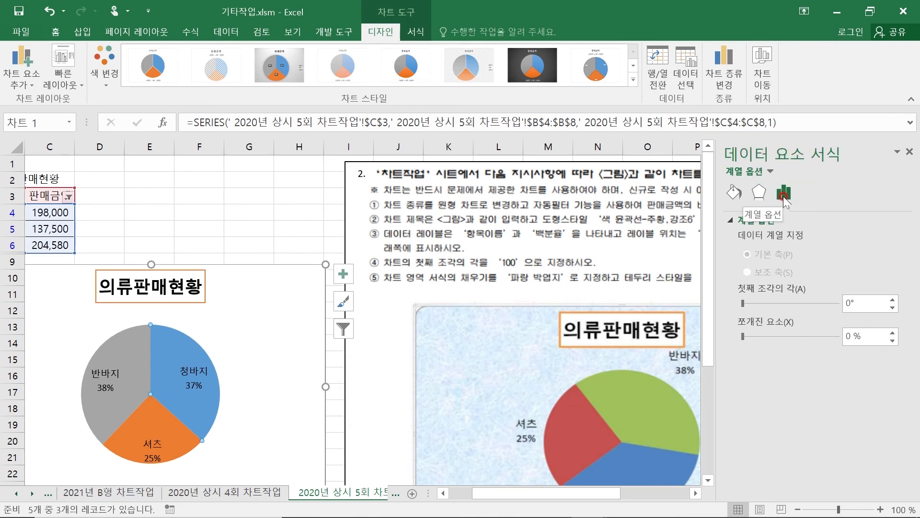
{"action": "left_click", "coordinate": [847, 304]}
{"action": "double_click", "coordinate": [847, 302]}
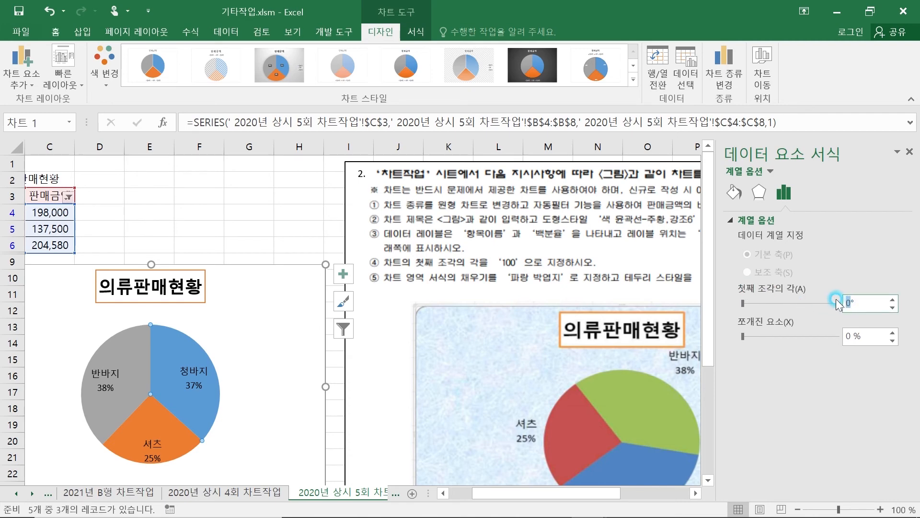
{"action": "type", "text": "100"}
{"action": "key", "text": "Return"}
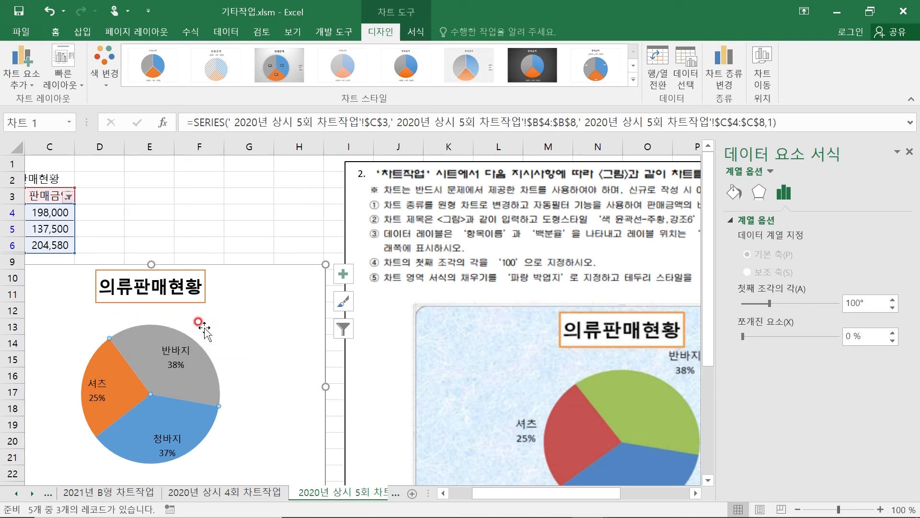
Switch the chart area's fill to 그림 또는 질감 채우기 and open the 질감 choices
{"action": "left_click", "coordinate": [193, 326]}
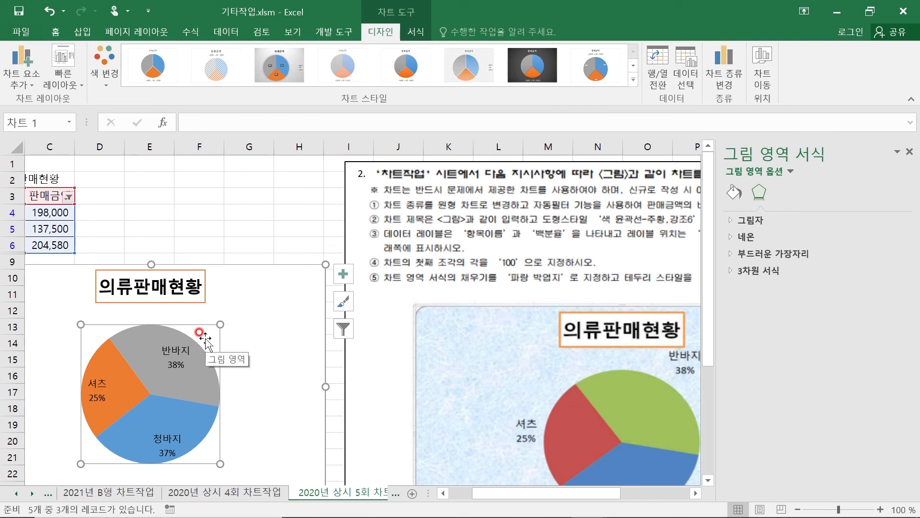
{"action": "left_click", "coordinate": [289, 294]}
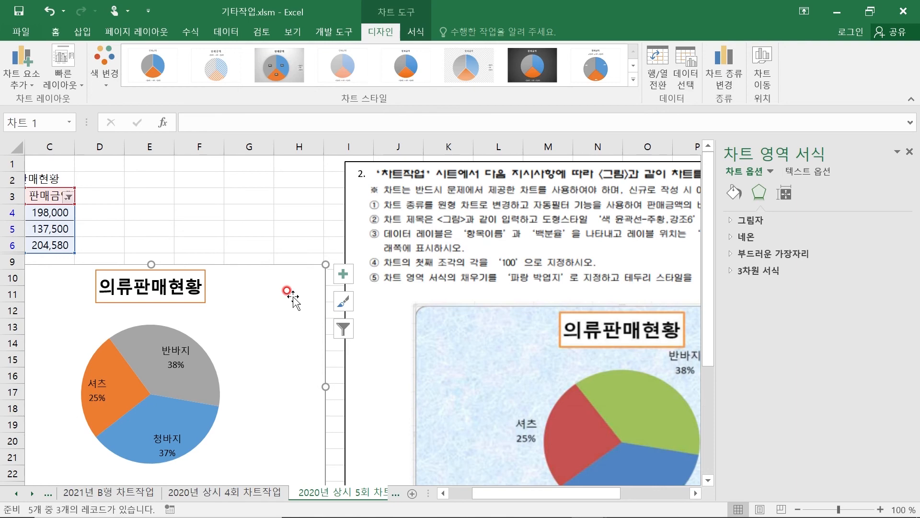
{"action": "left_click", "coordinate": [735, 193]}
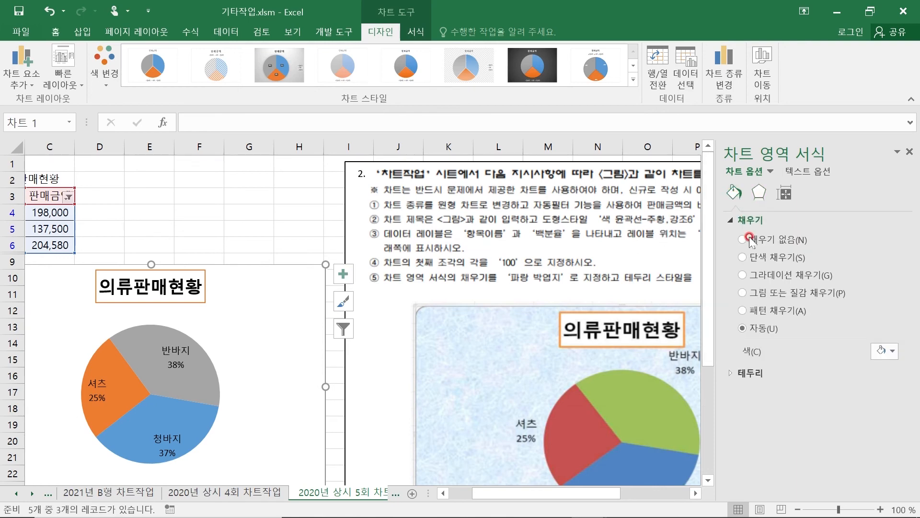
{"action": "left_click", "coordinate": [742, 293]}
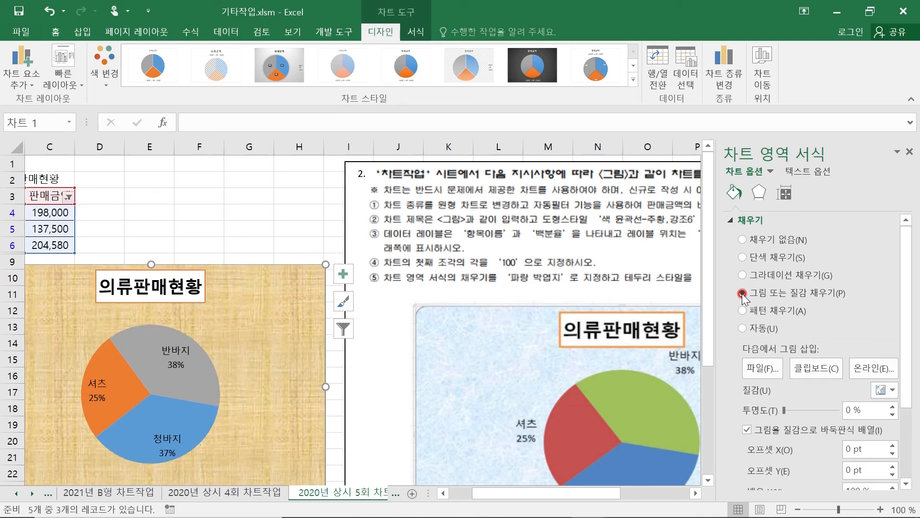
{"action": "left_click", "coordinate": [892, 393]}
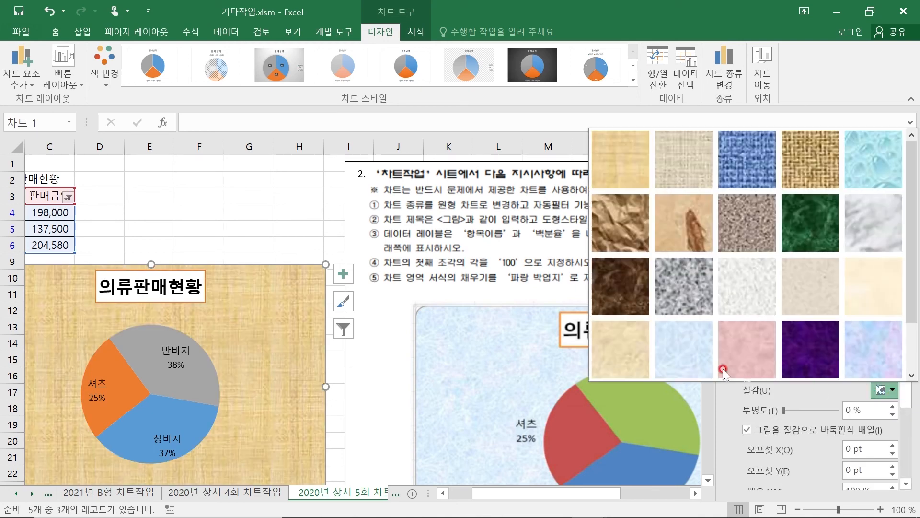